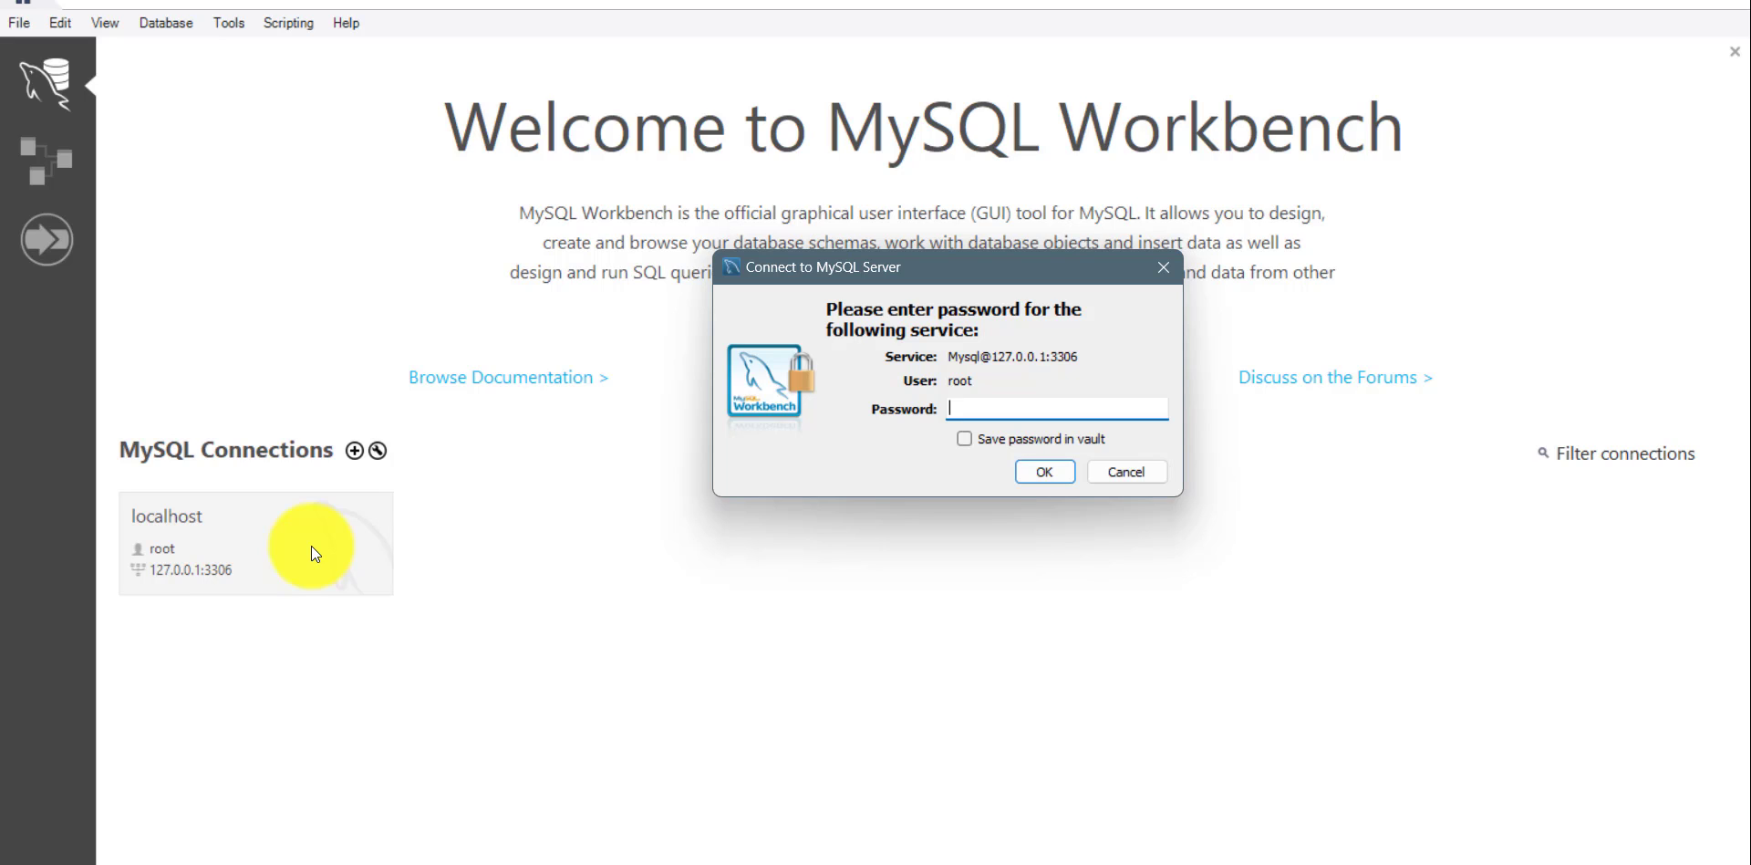
# Connect to the localhost MySQL server by entering the root account's password.
pyautogui.write('***')
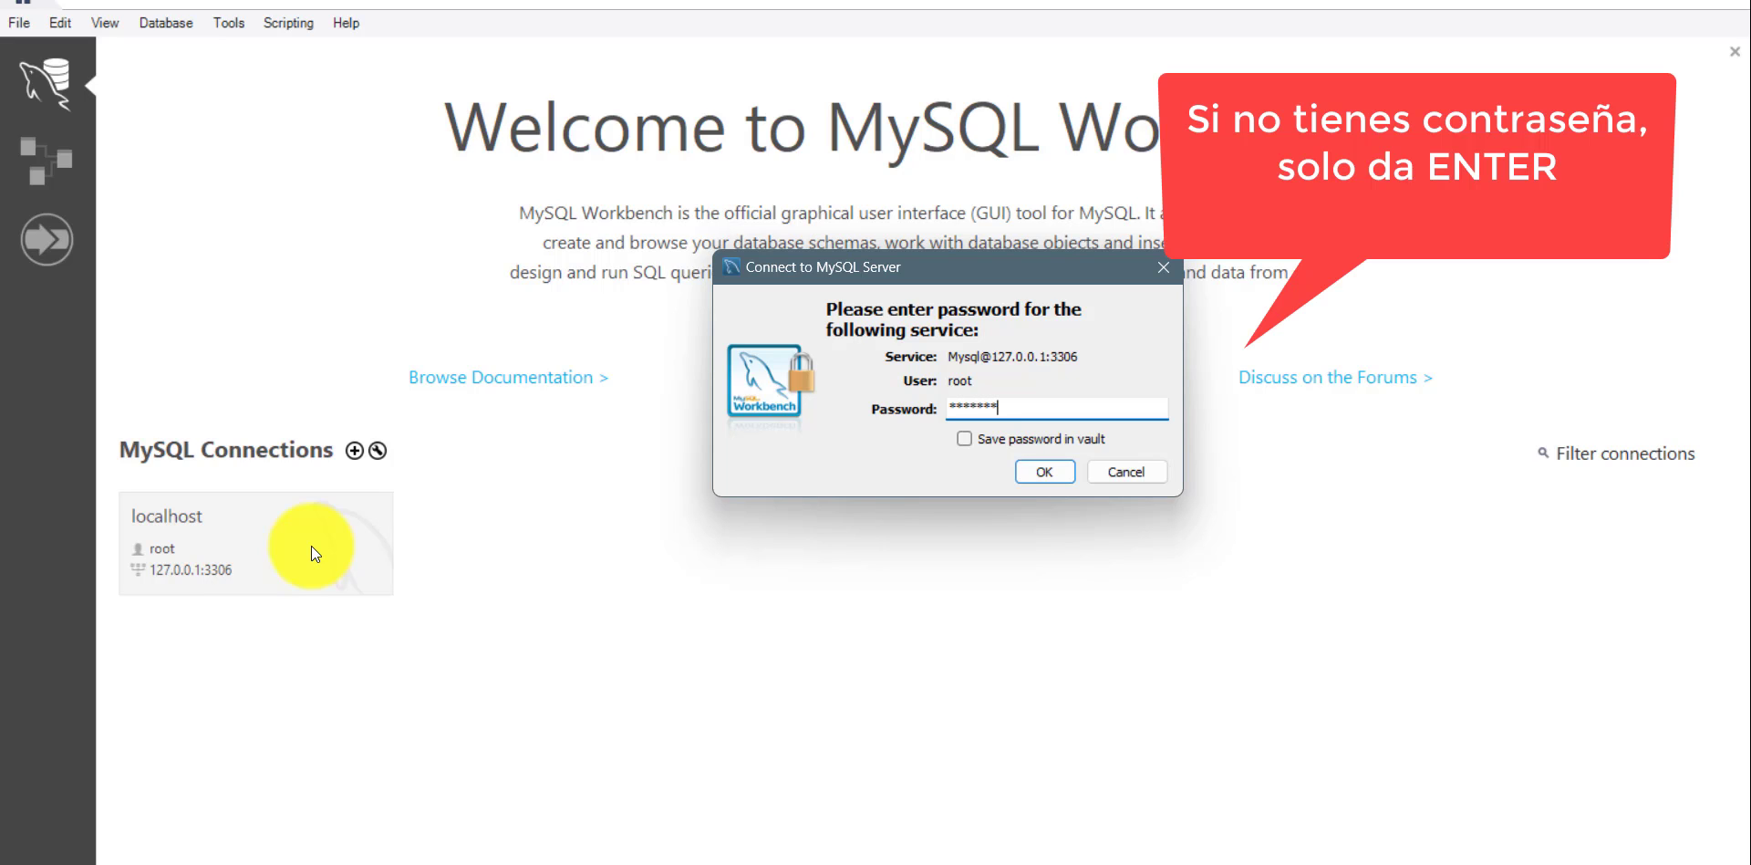
pyautogui.click(1040, 468)
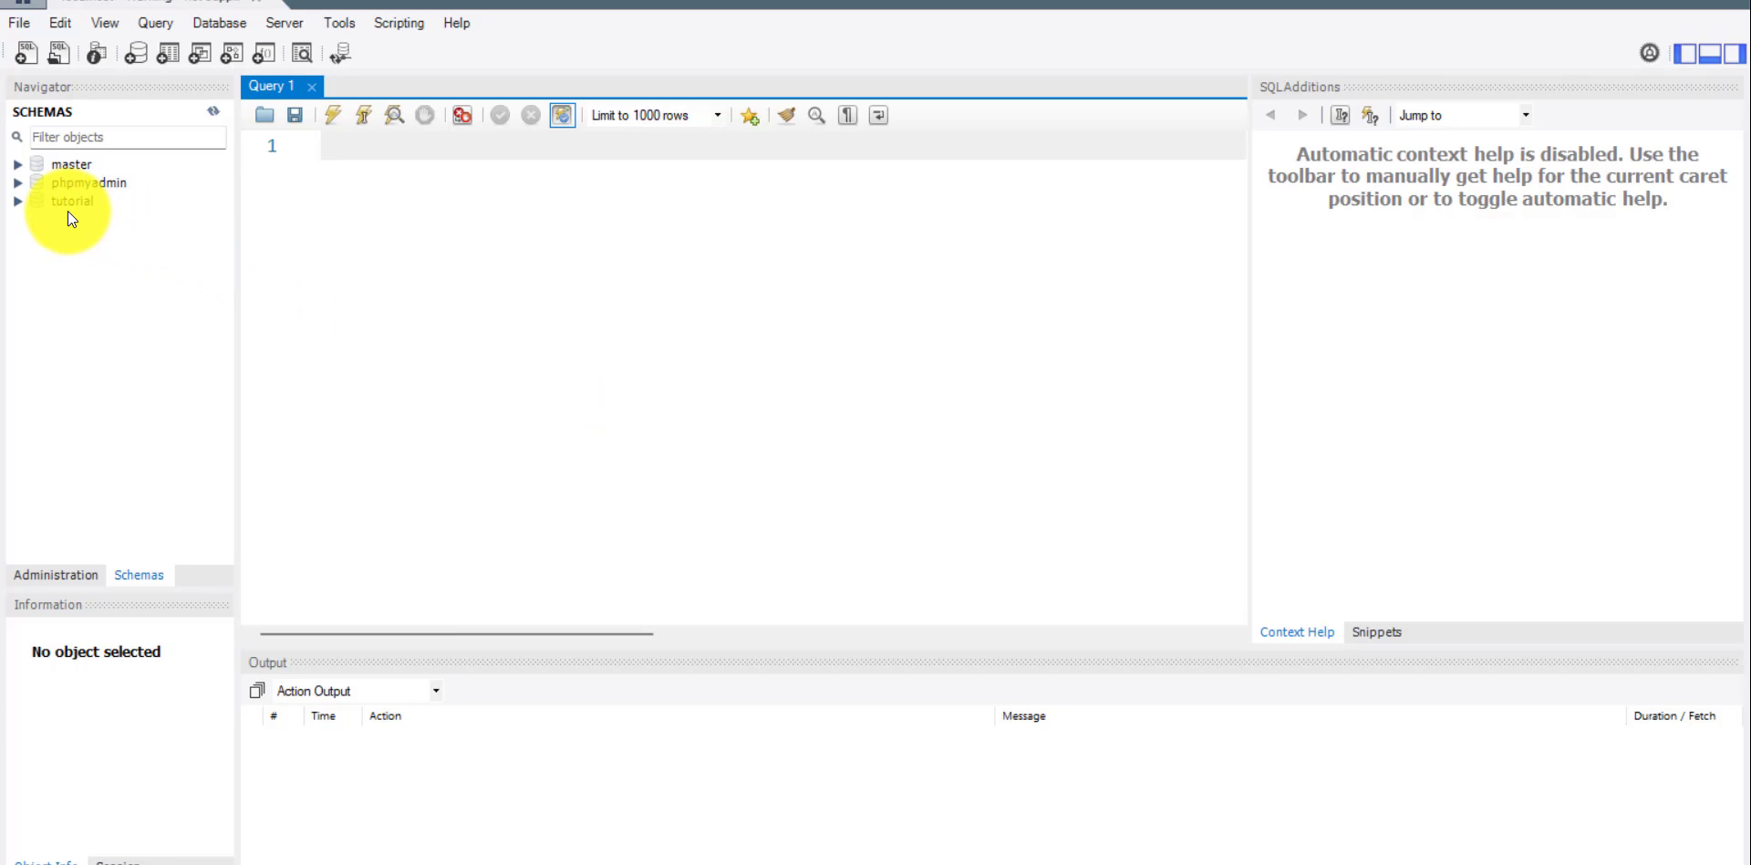
# Switch to phpMyAdmin and open the tutorial database to view its tables.
pyautogui.hotkey('alt', 'Tab')
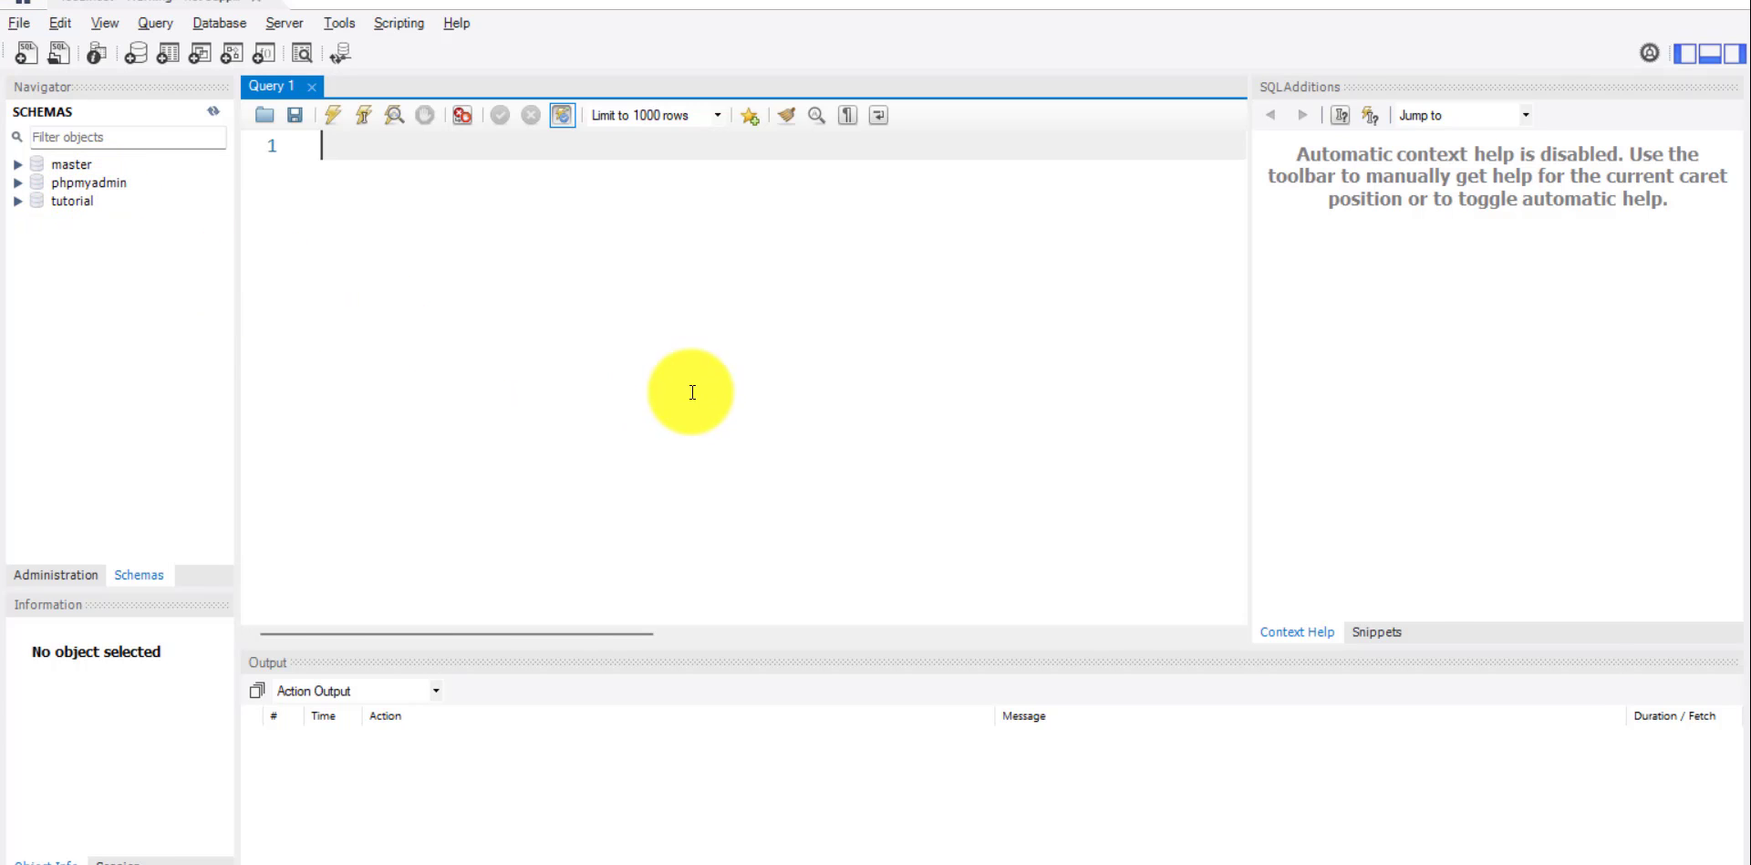
pyautogui.hotkey('alt', 'Tab')
pyautogui.hotkey('alt', 'Tab')
pyautogui.hotkey('alt', 'Tab')
pyautogui.hotkey('alt', 'Tab')
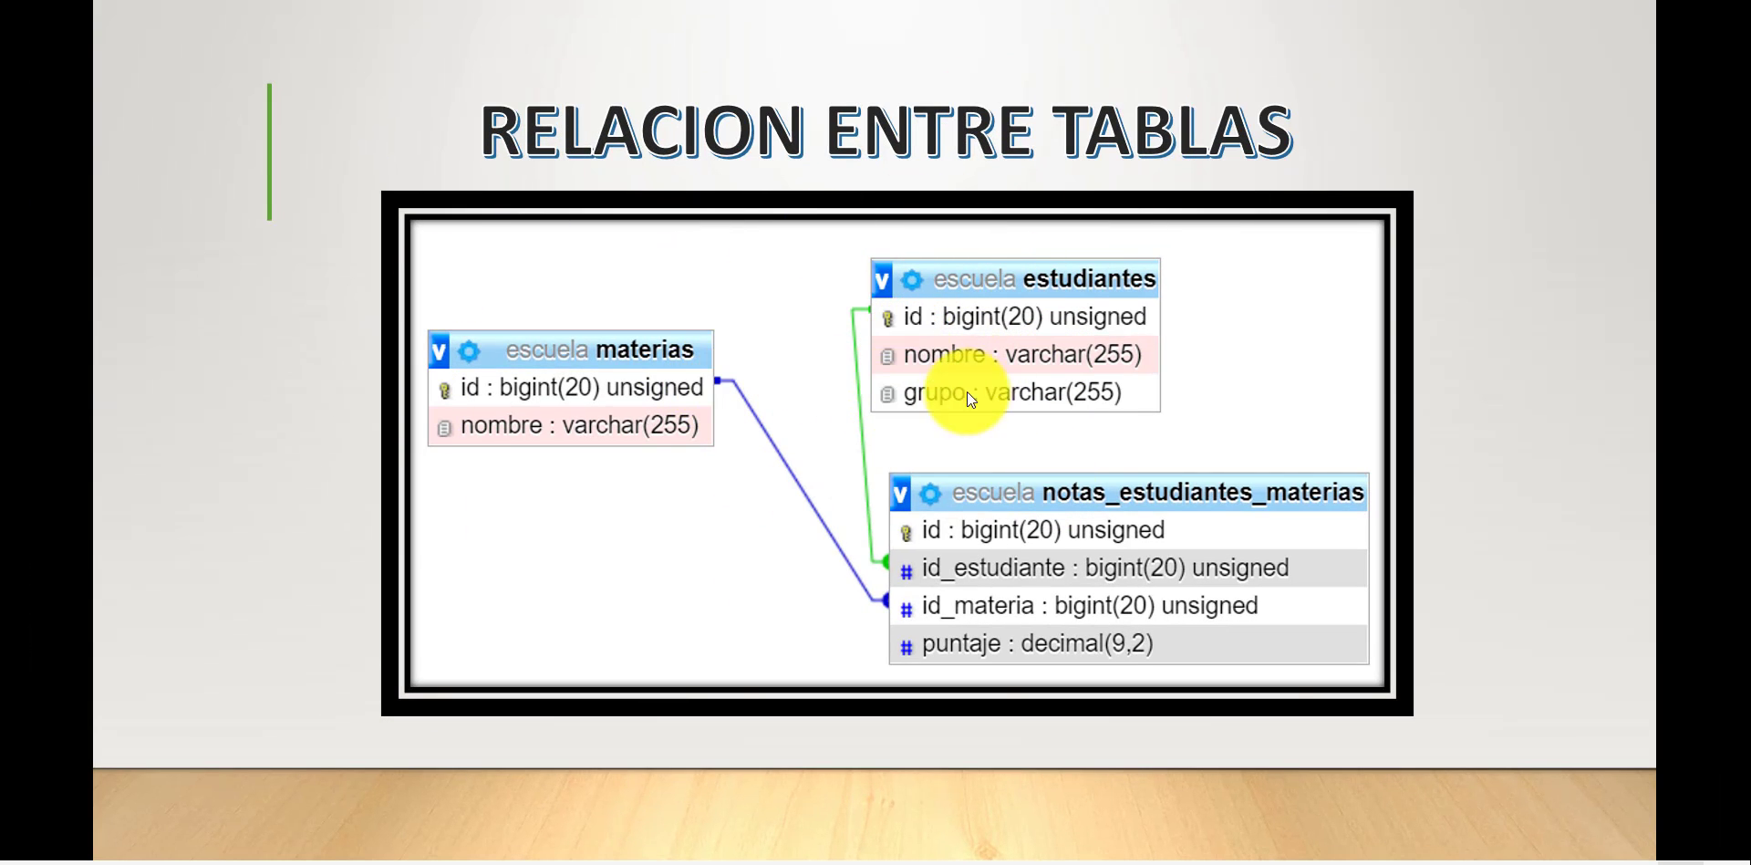
pyautogui.click(1145, 864)
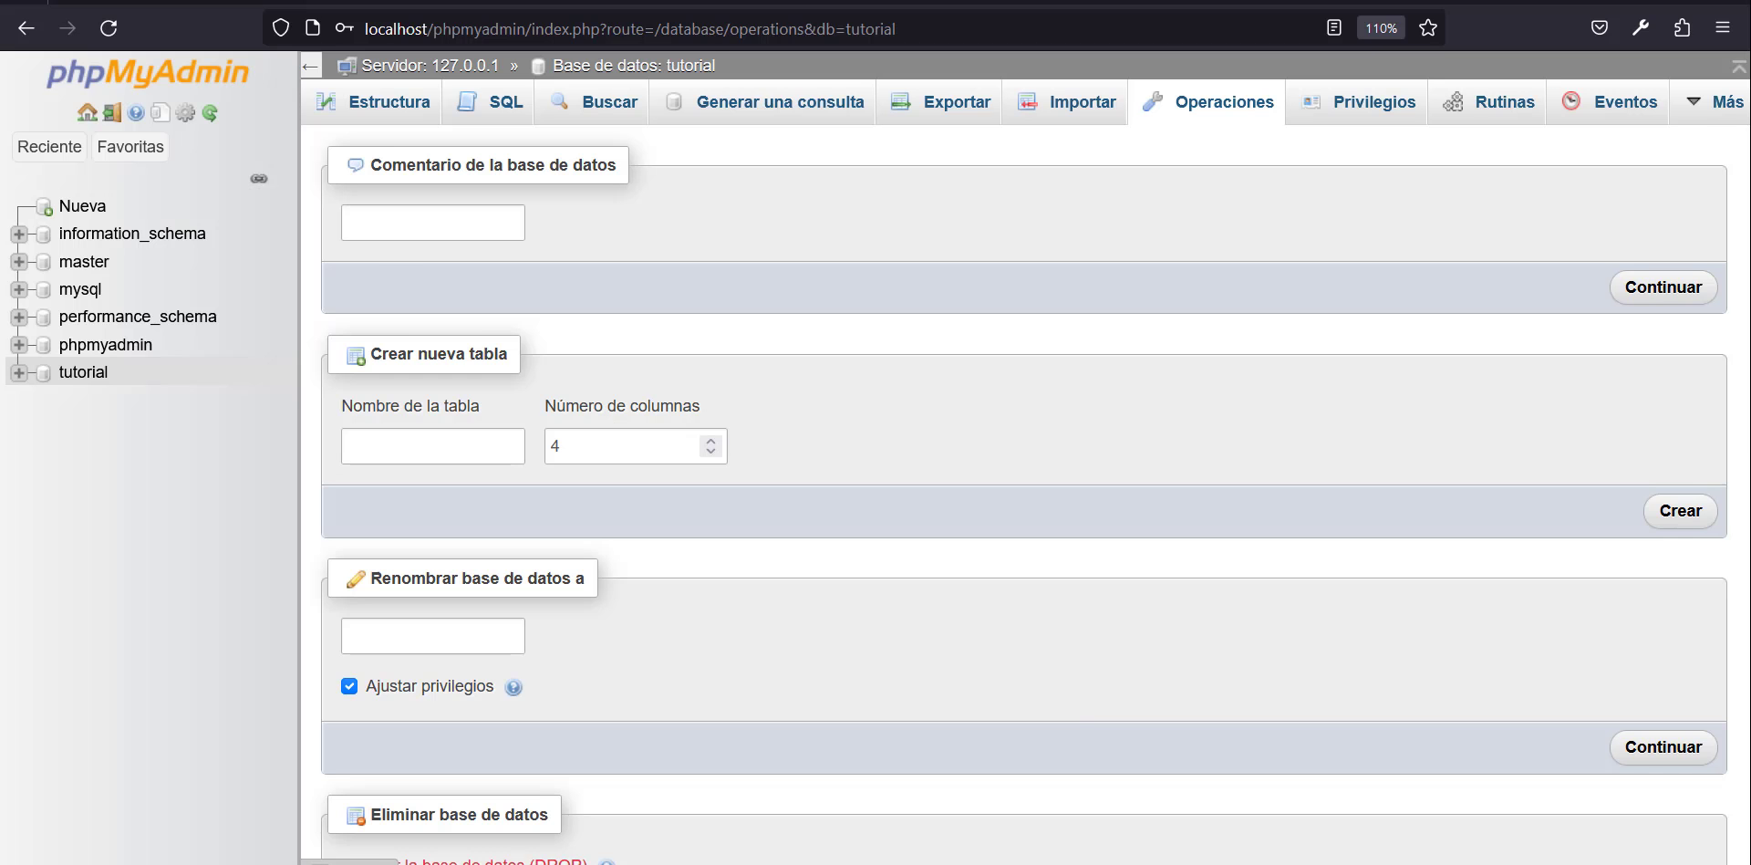
pyautogui.click(84, 376)
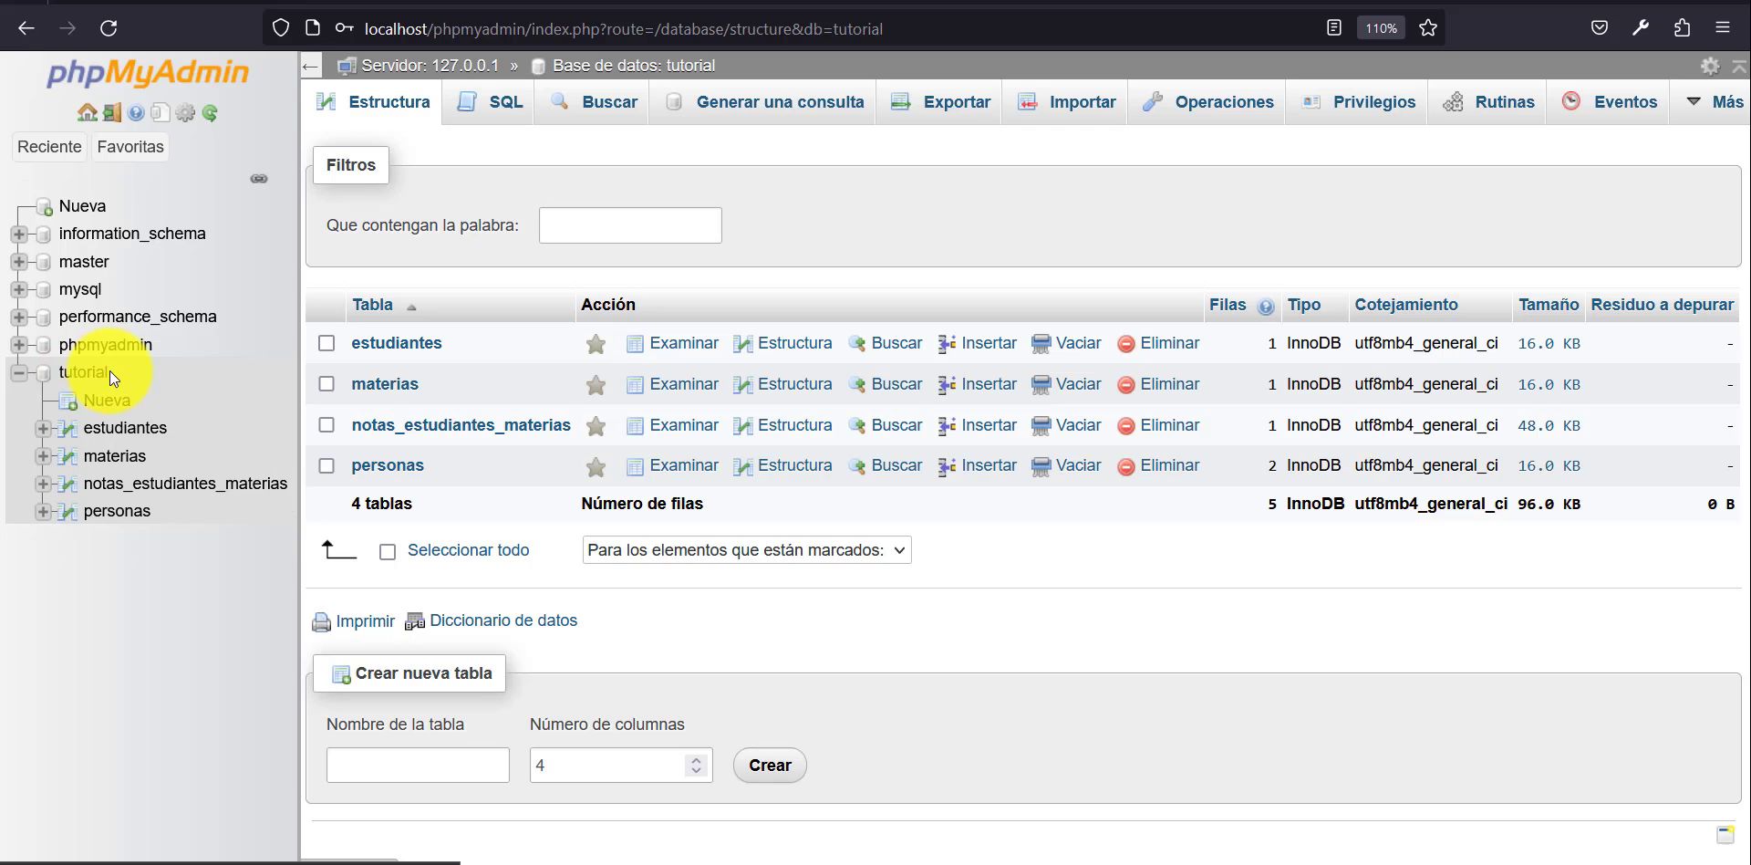
pyautogui.click(18, 373)
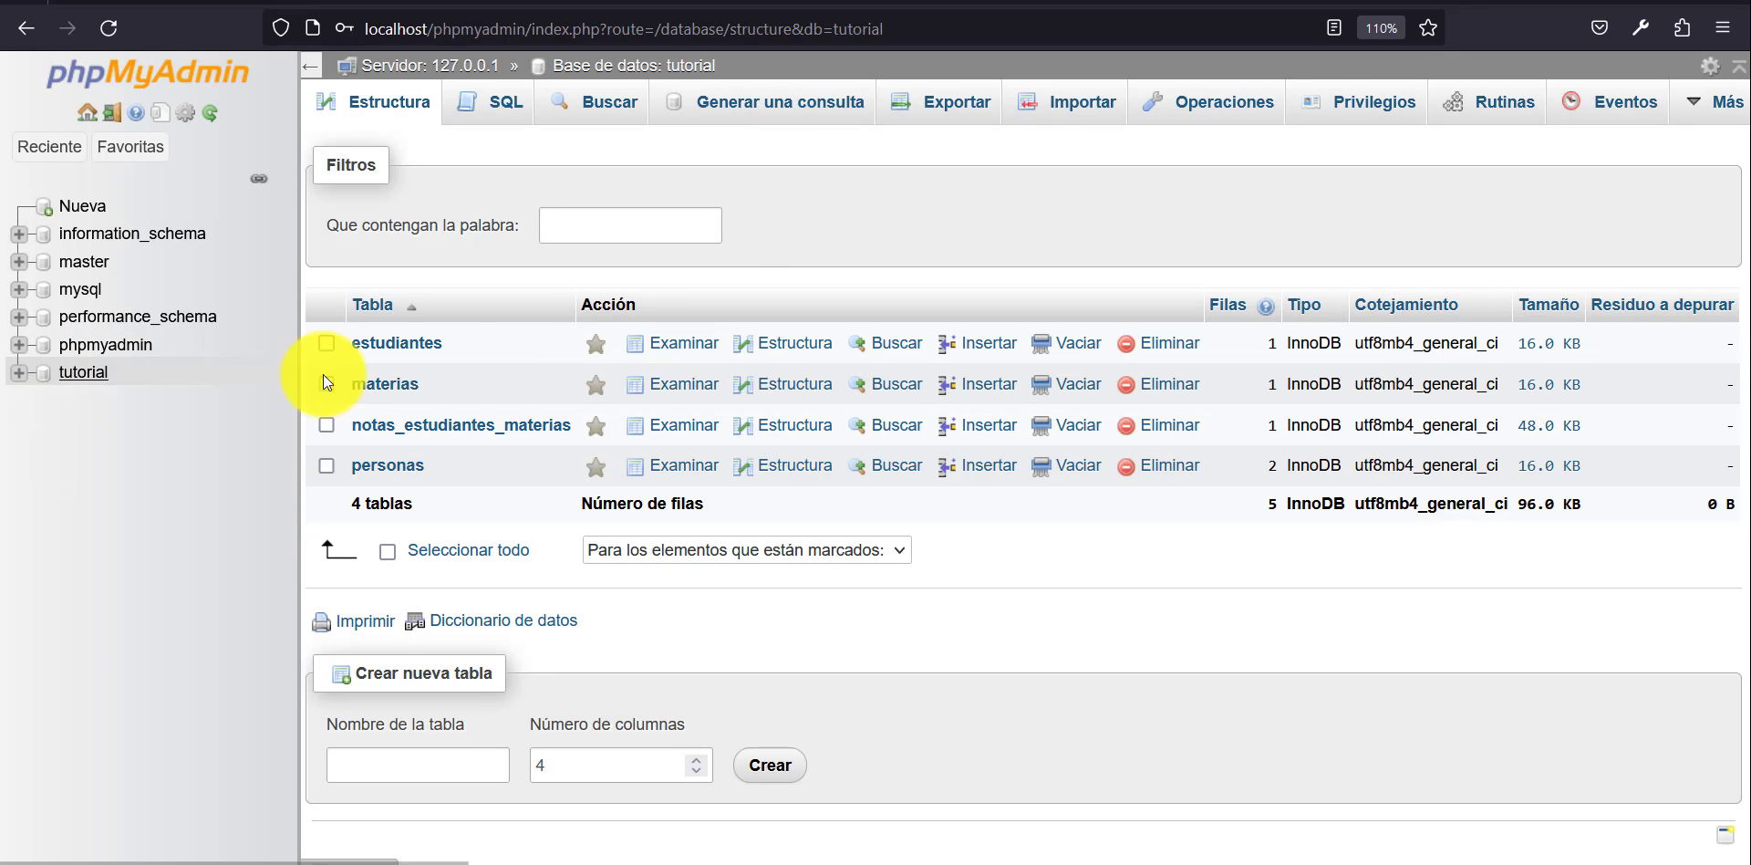
# Drop the whole tutorial database and confirm its deletion.
pyautogui.click(1220, 99)
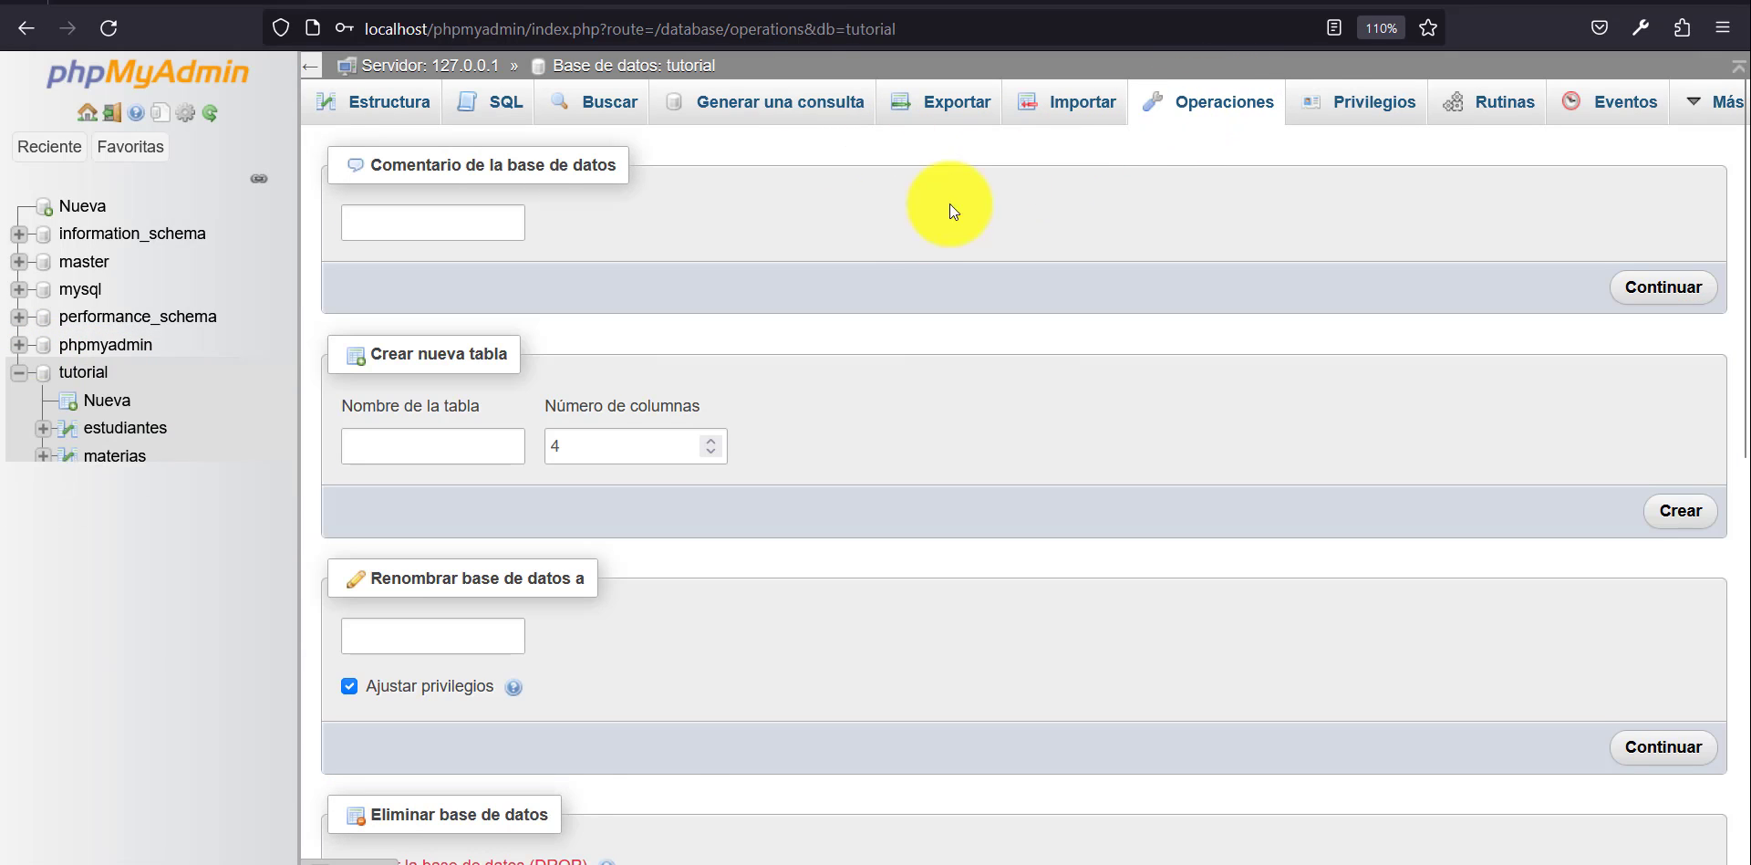
pyautogui.scroll(-8, 1021, 523)
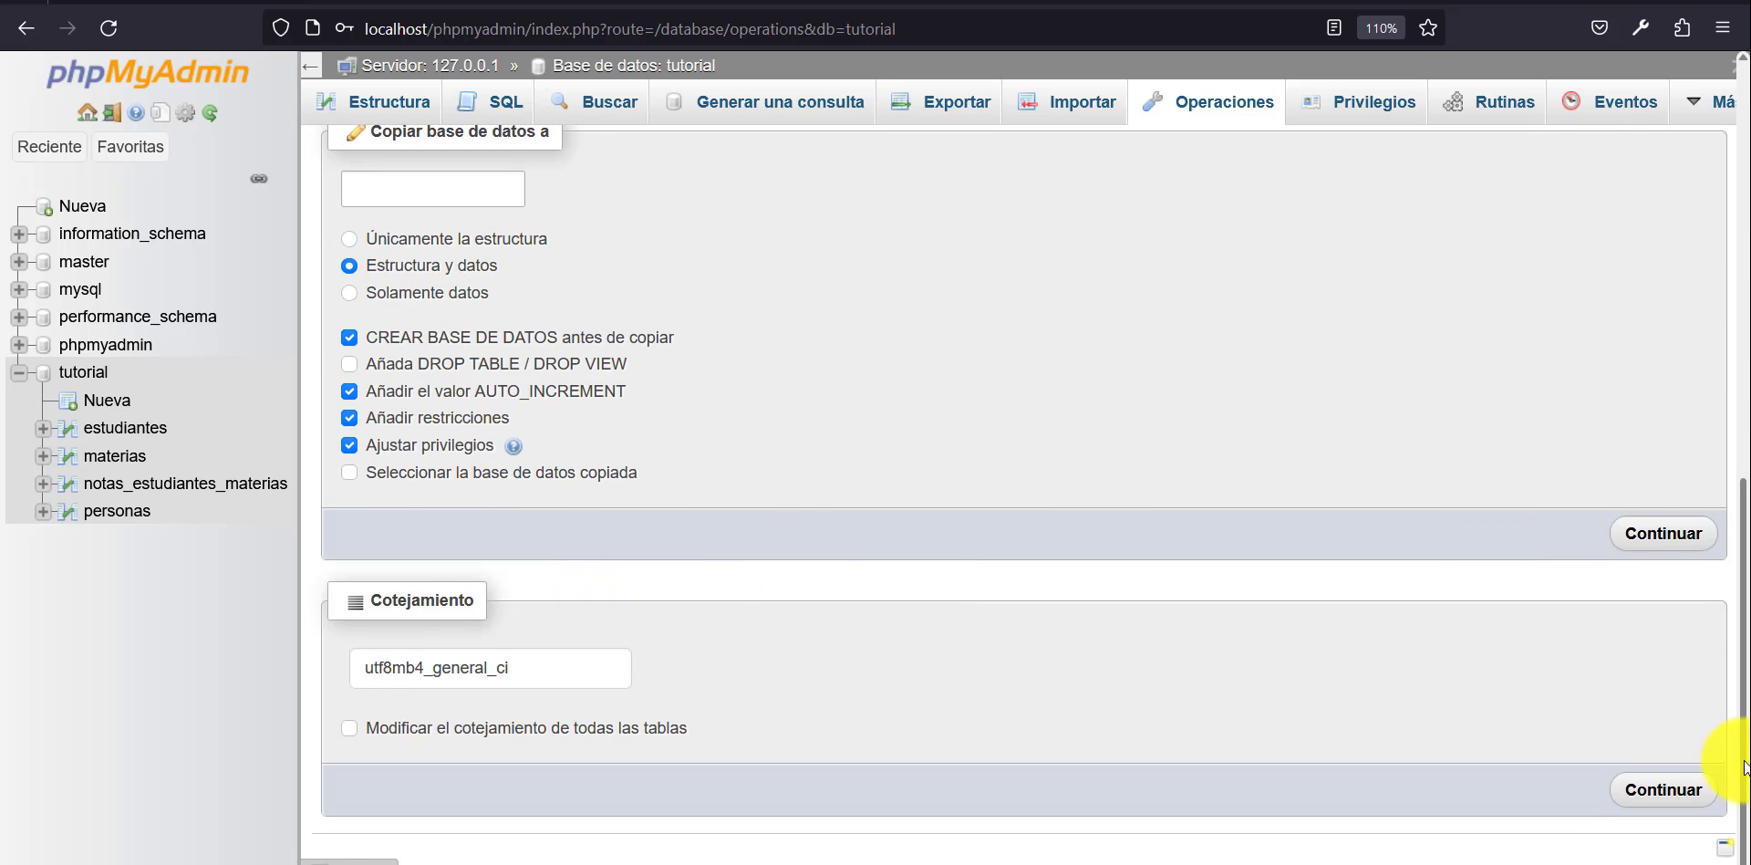
pyautogui.scroll(2, 1744, 602)
pyautogui.moveTo(1744, 602); pyautogui.dragTo(1734, 520)
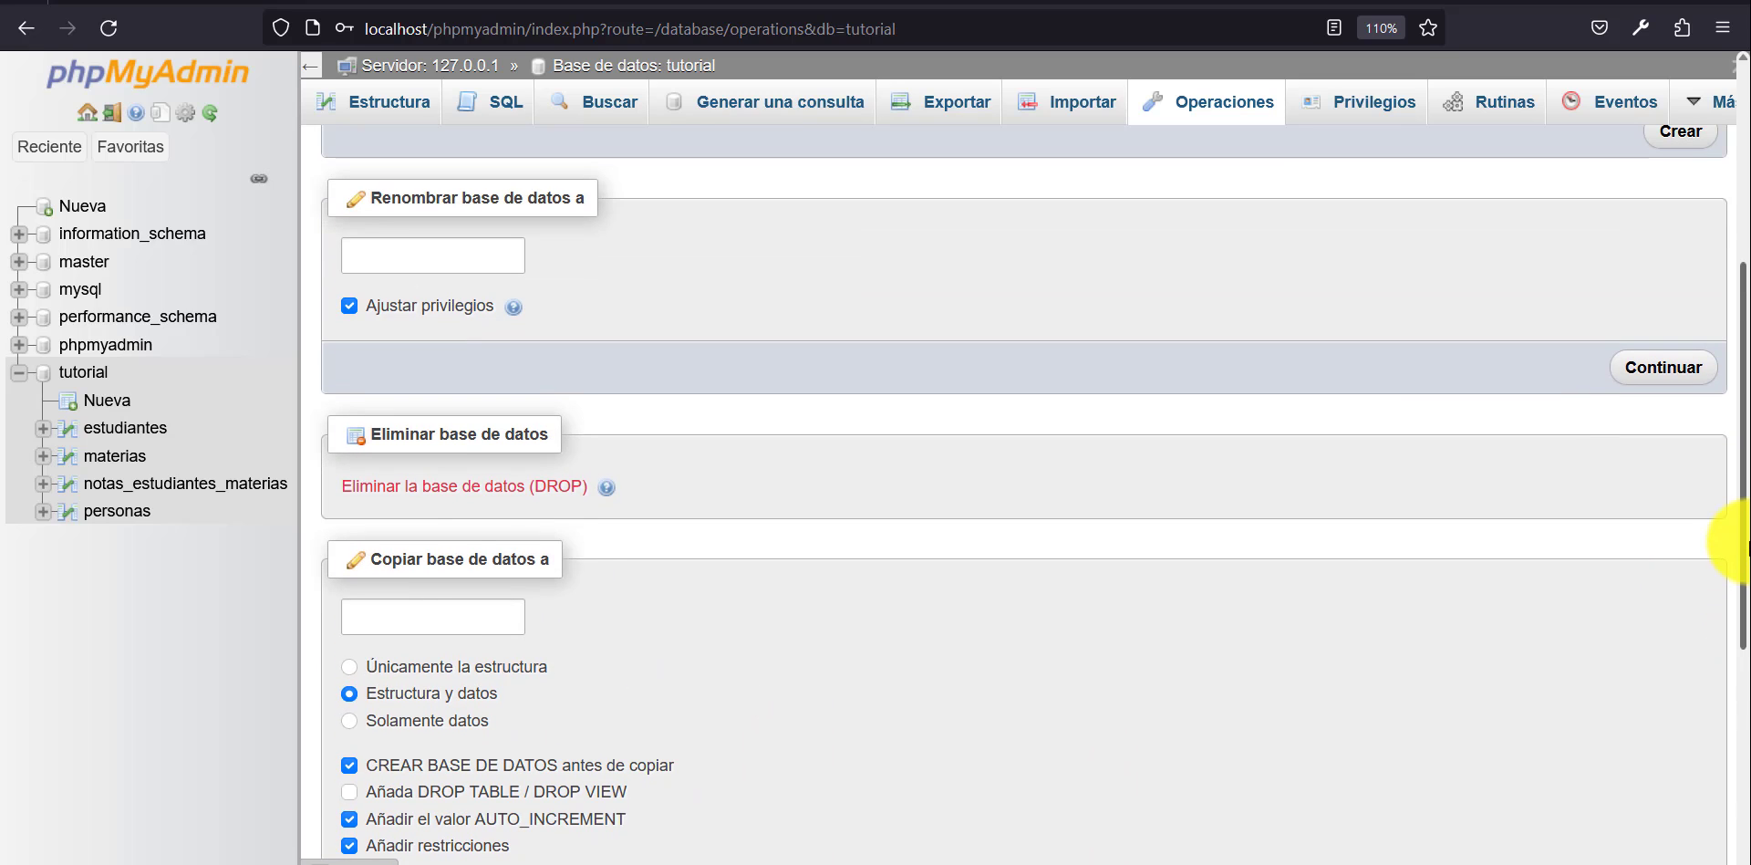
pyautogui.click(515, 495)
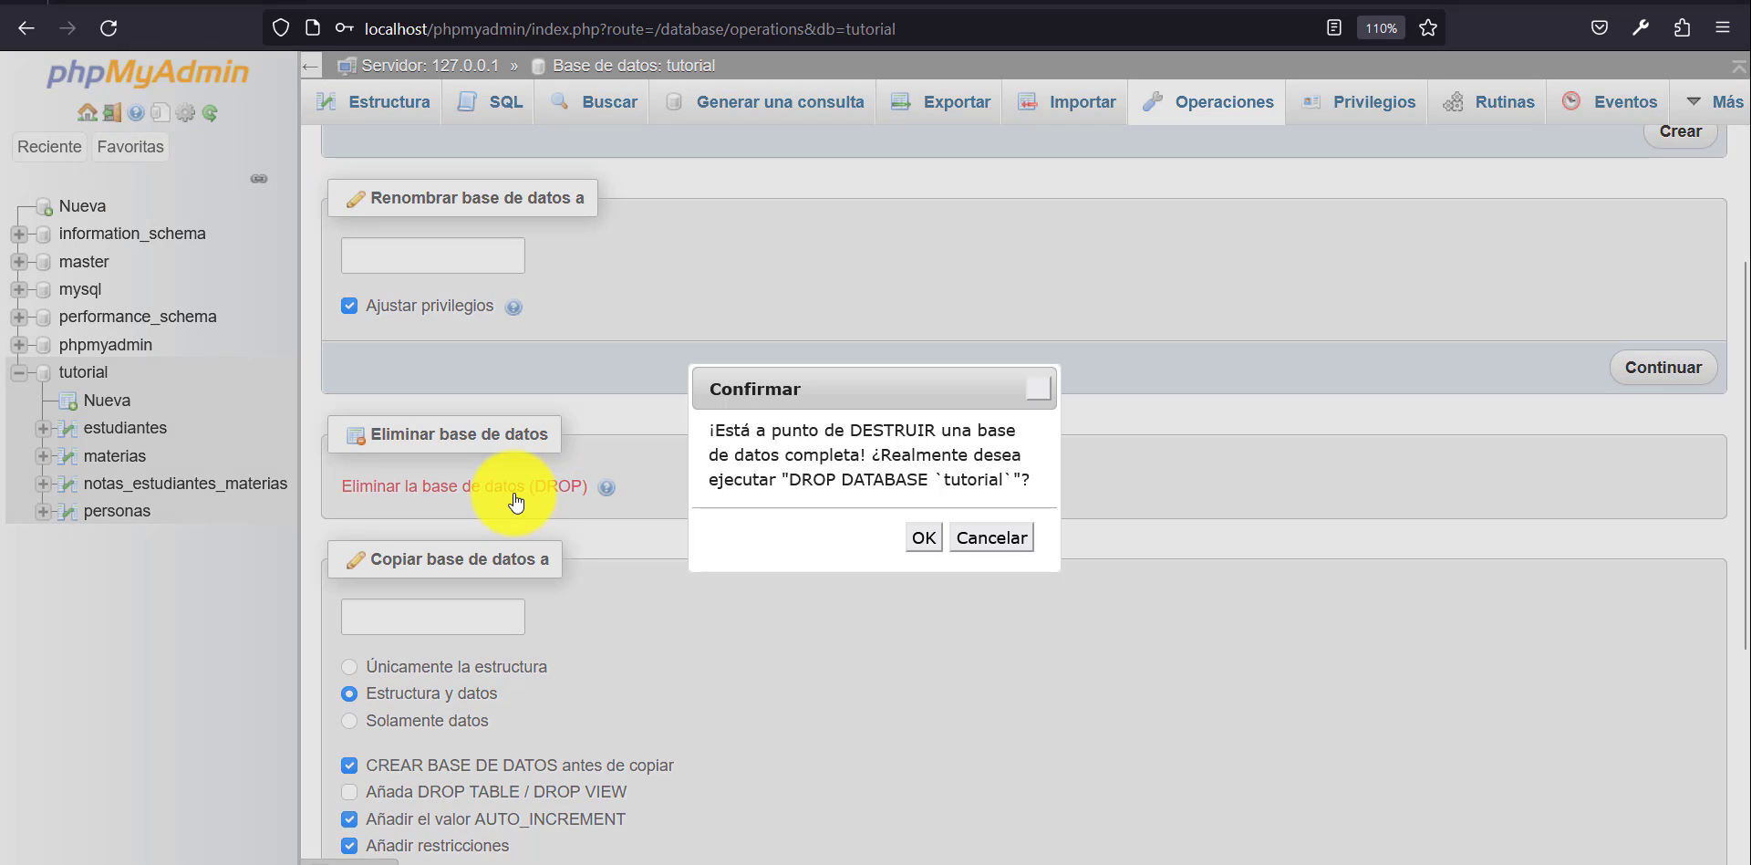
pyautogui.click(924, 540)
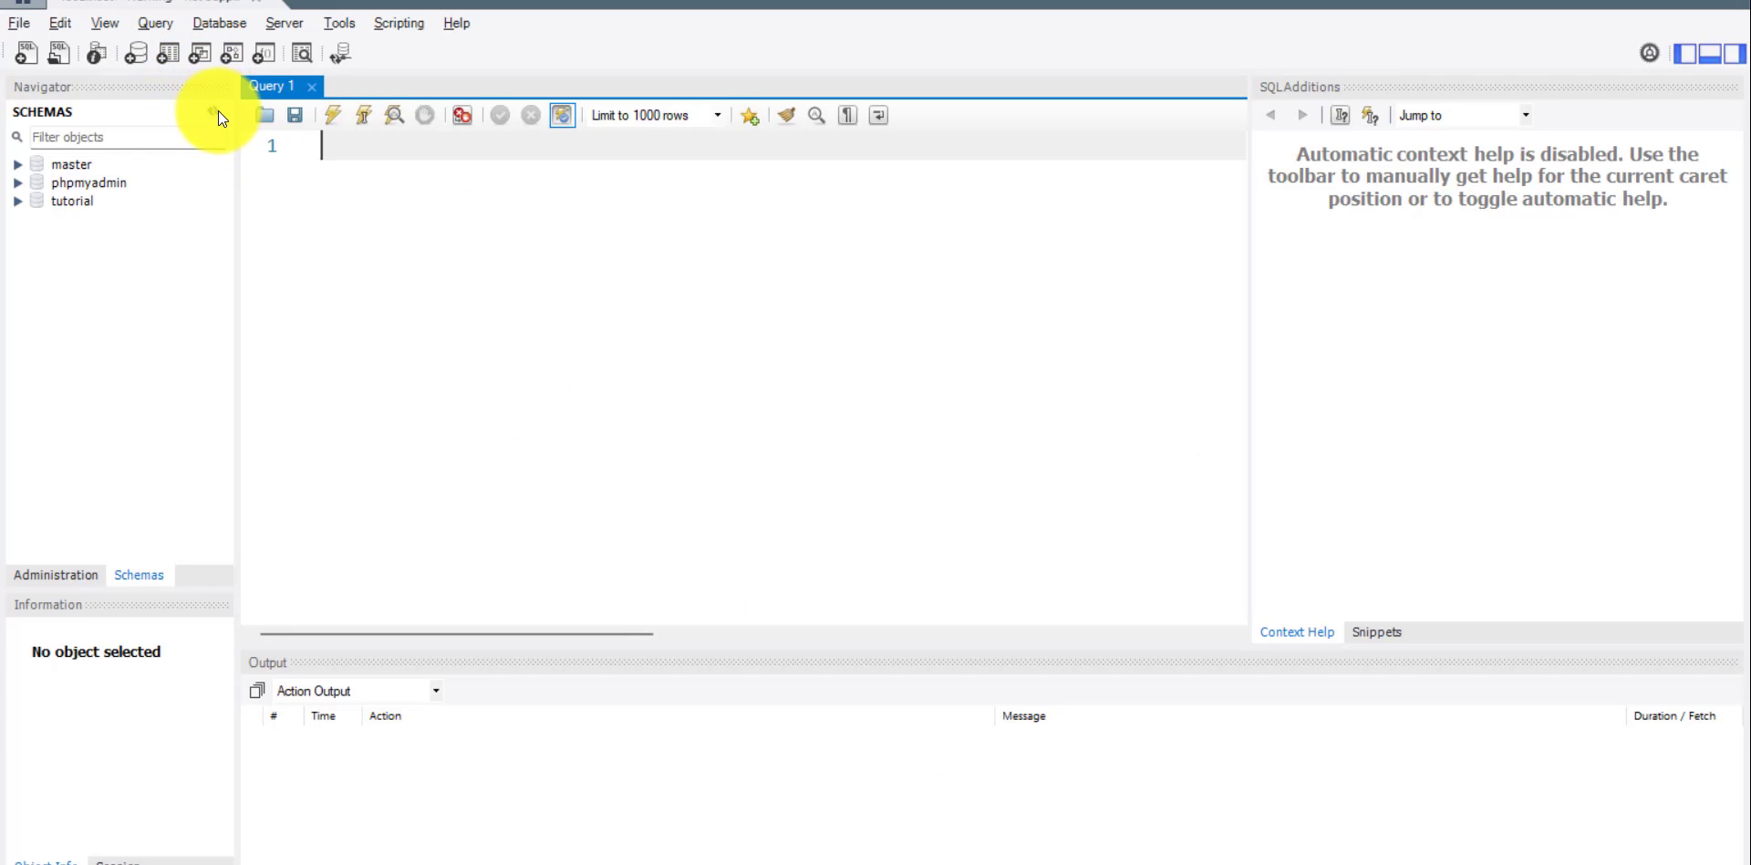
# Switch to MySQL Workbench and refresh the schema list.
pyautogui.click(214, 110)
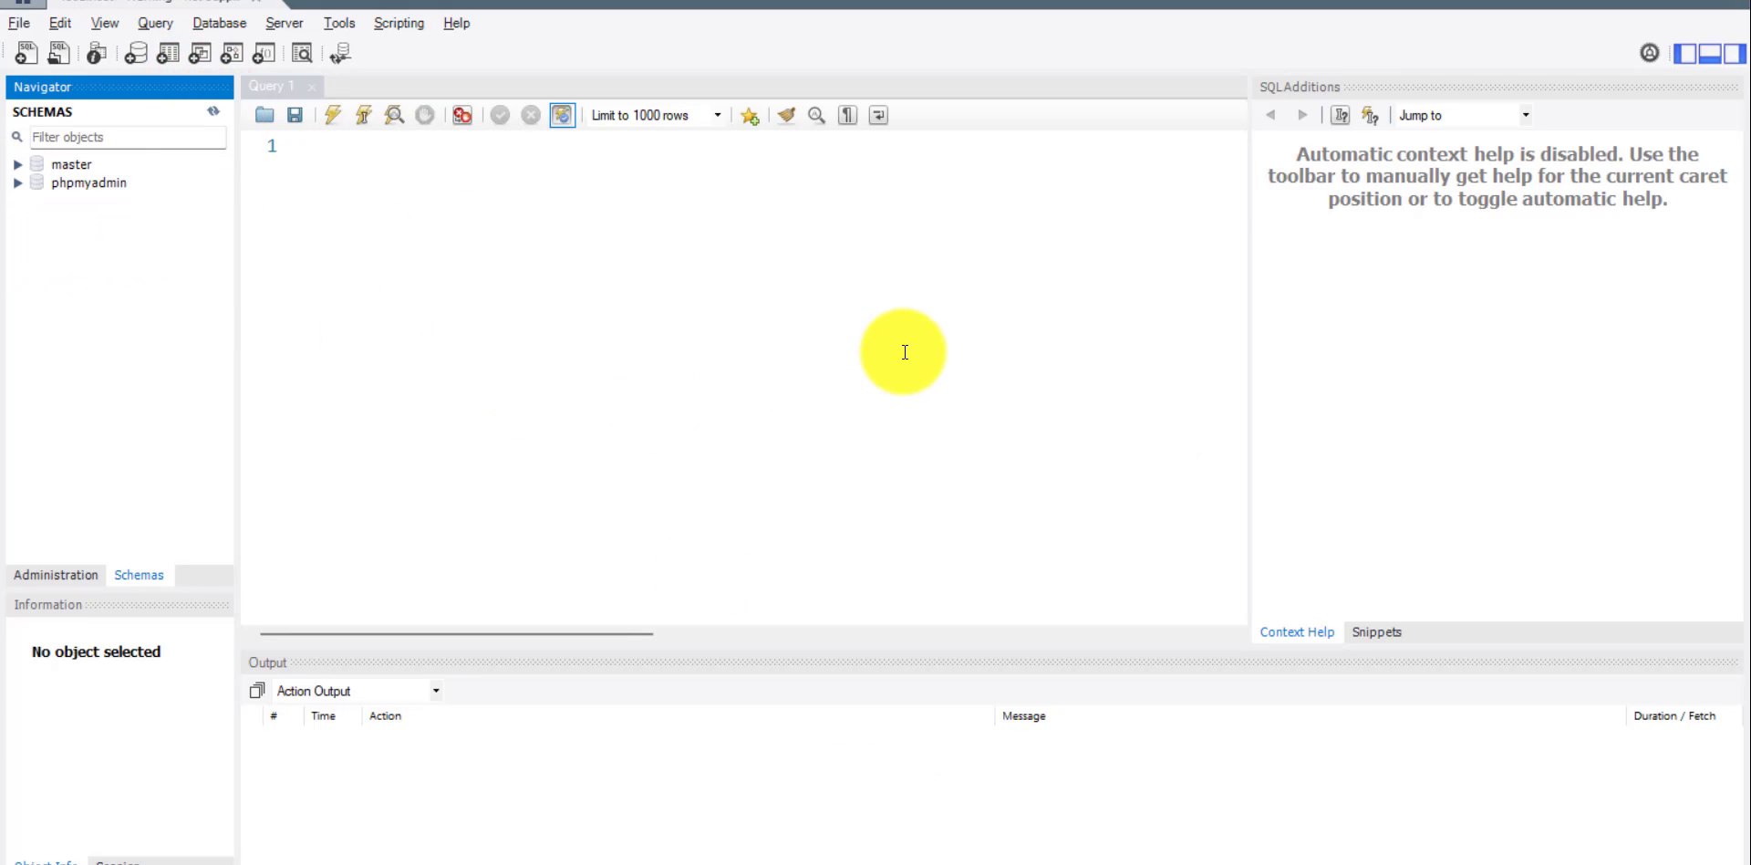
pyautogui.click(743, 312)
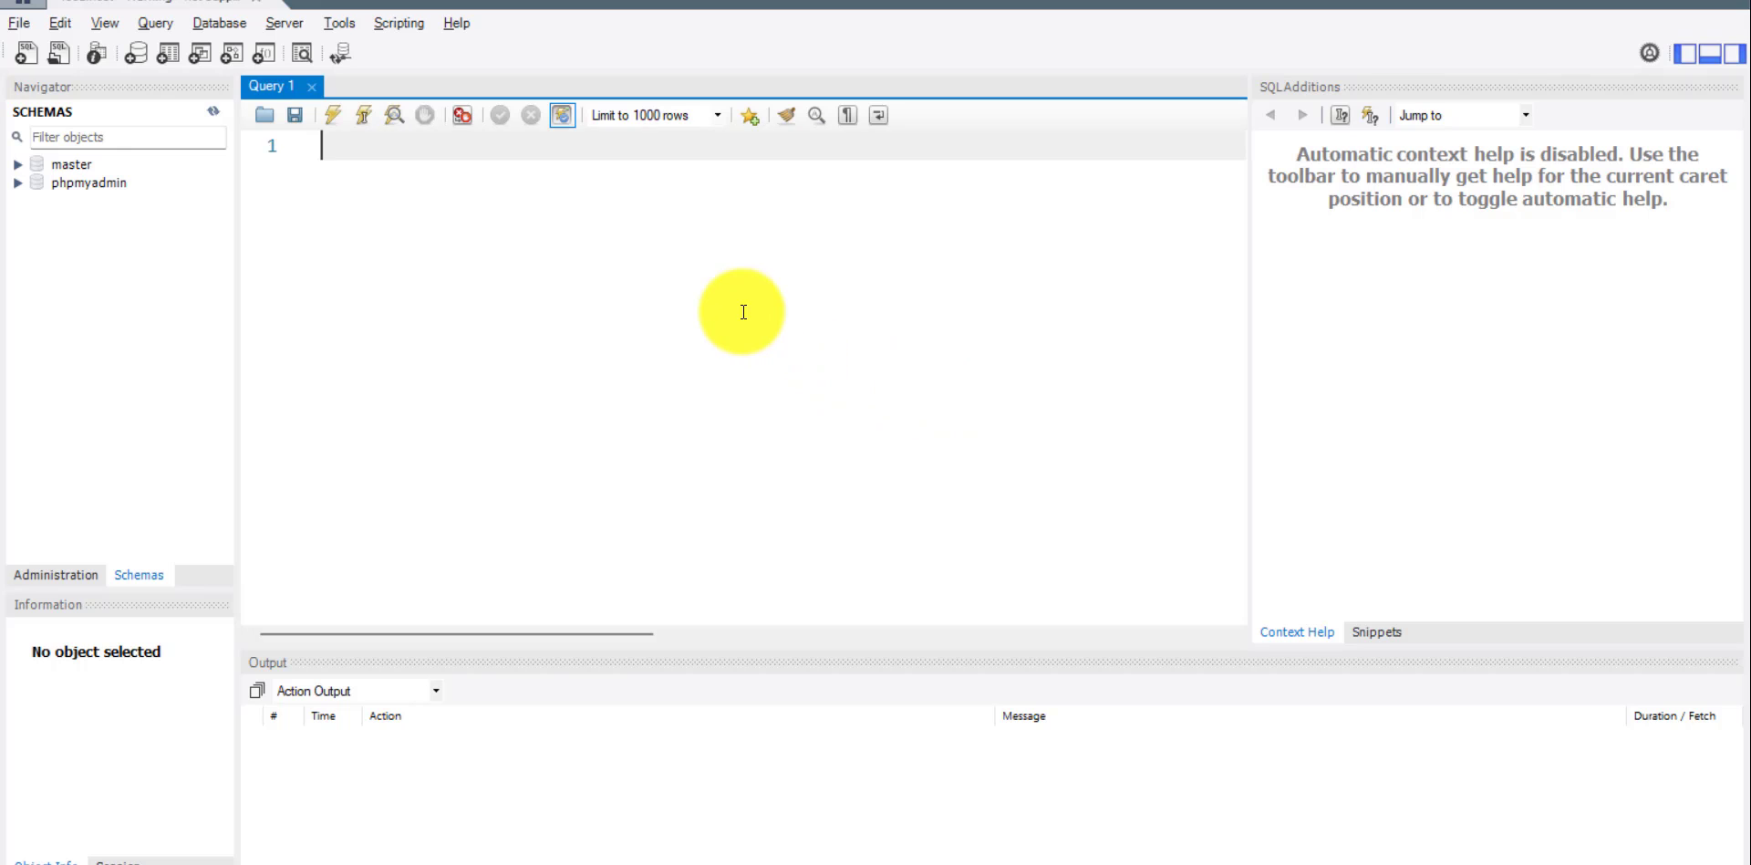
# In phpMyAdmin, create a database named tutorial_escuela with the utf8mb4_spanish_ci collation and open it.
pyautogui.hotkey('alt', 'Tab')
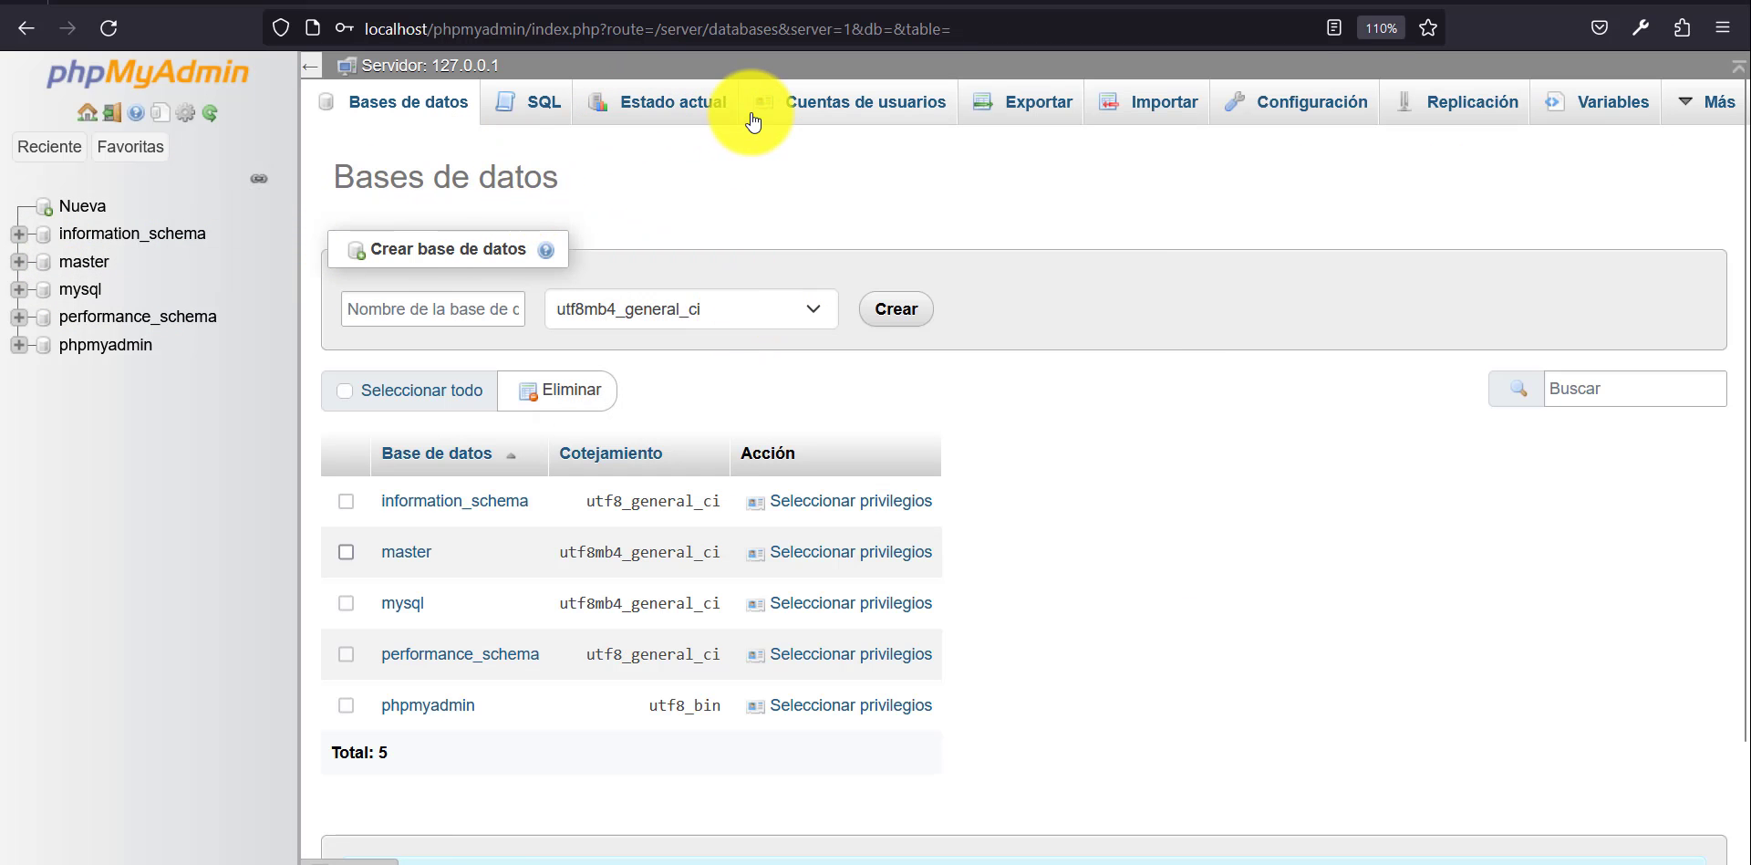
pyautogui.click(94, 205)
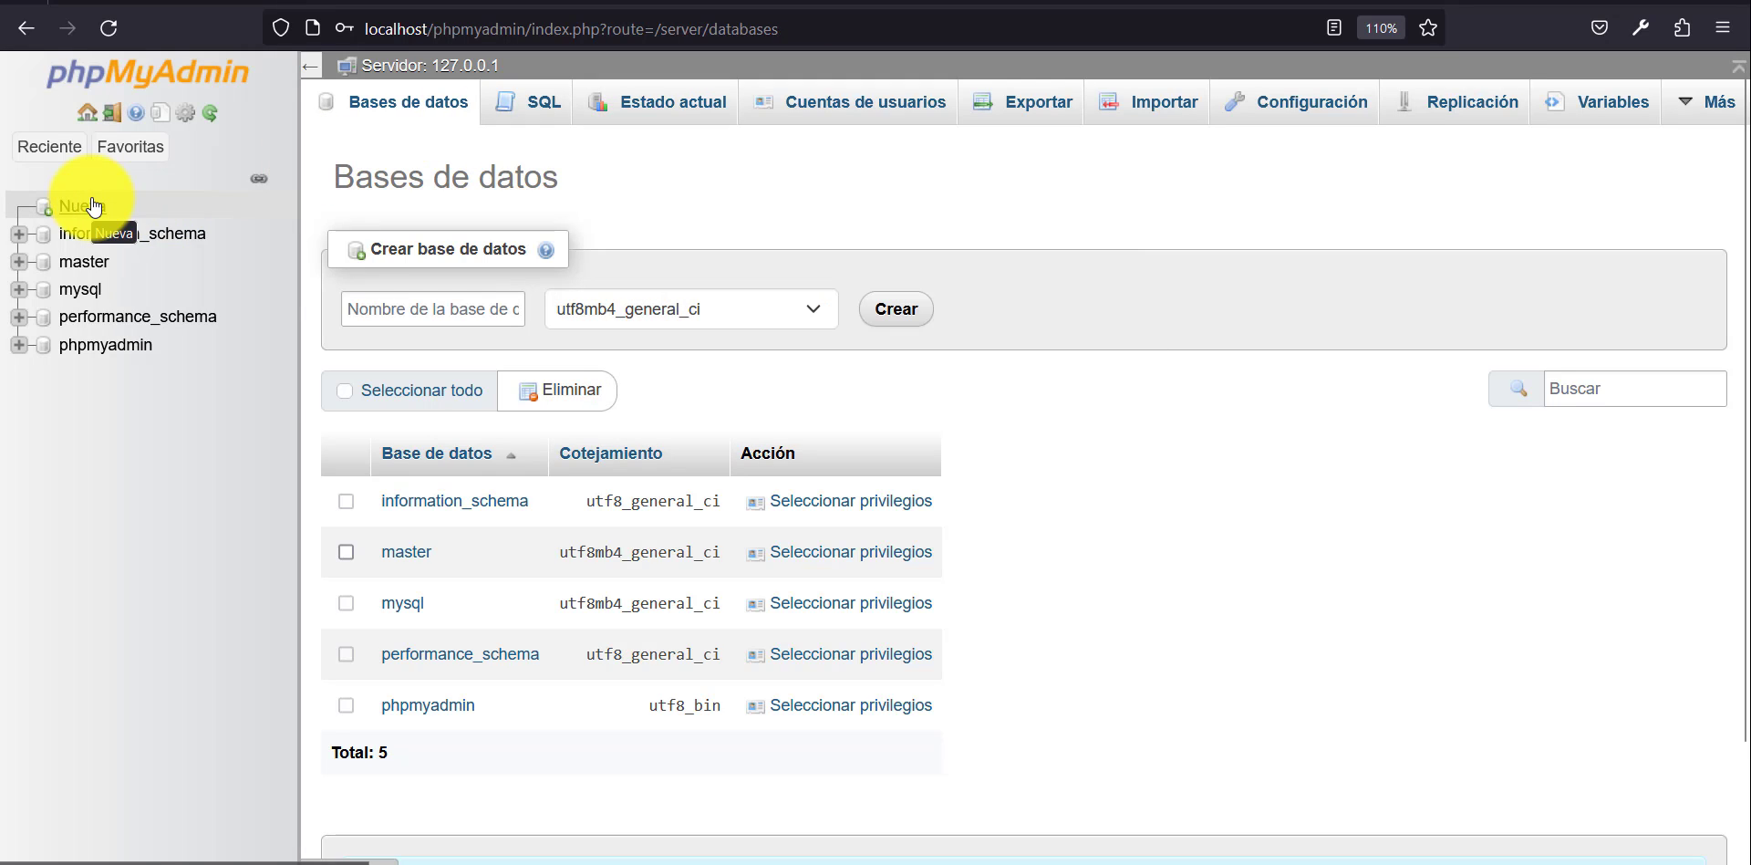
pyautogui.click(463, 312)
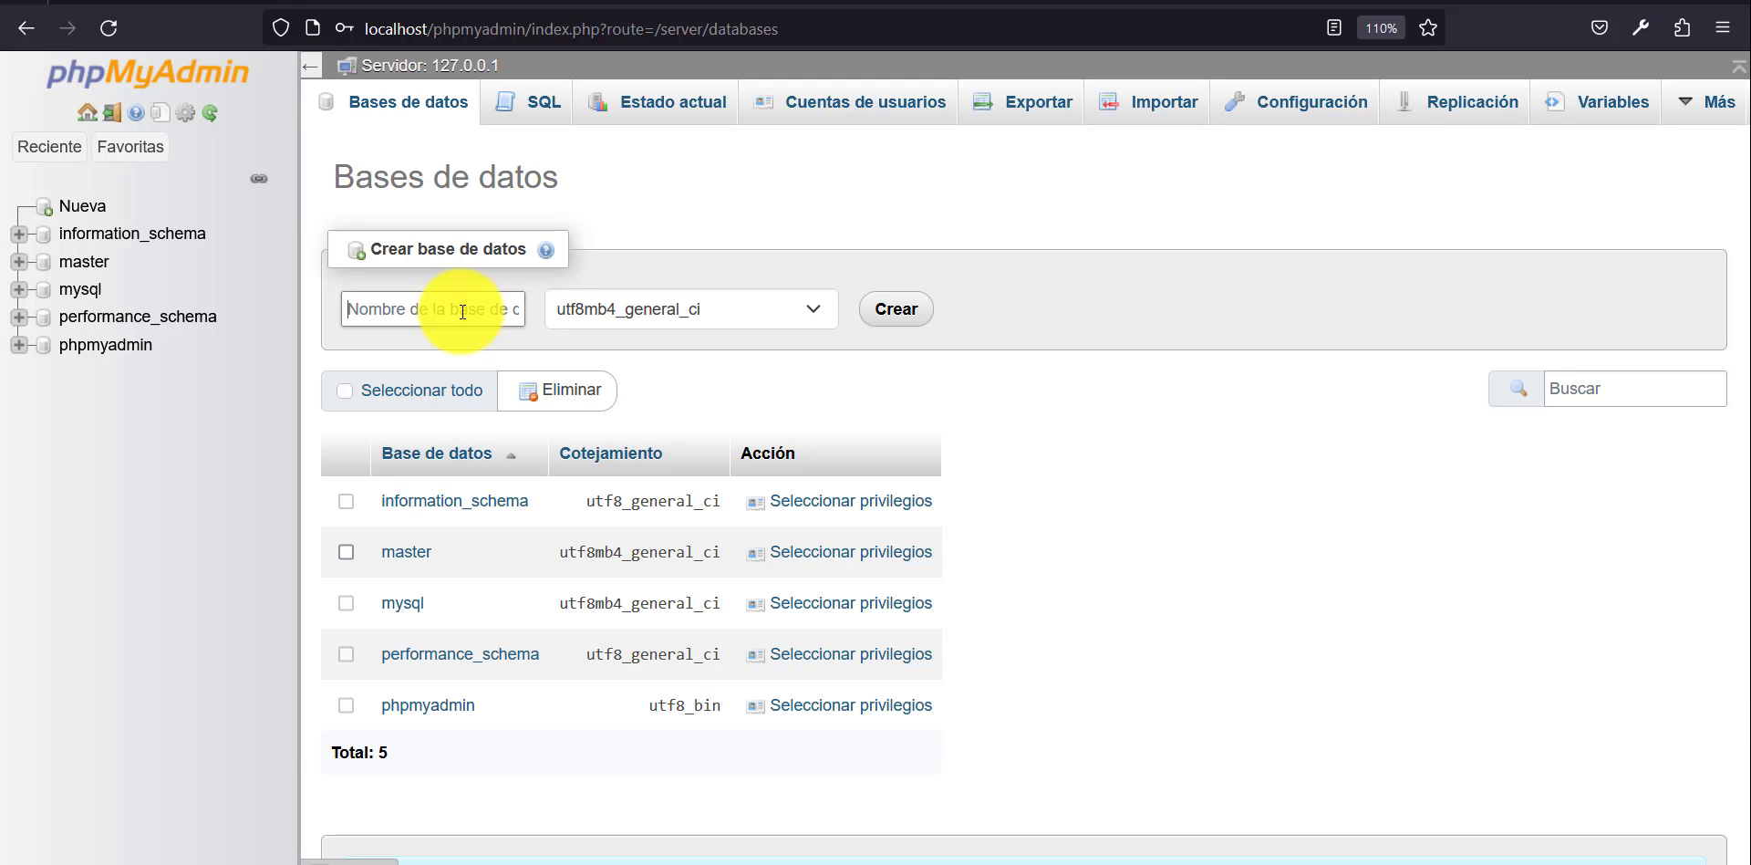
pyautogui.write('tutorial_escuela')
pyautogui.click(803, 311)
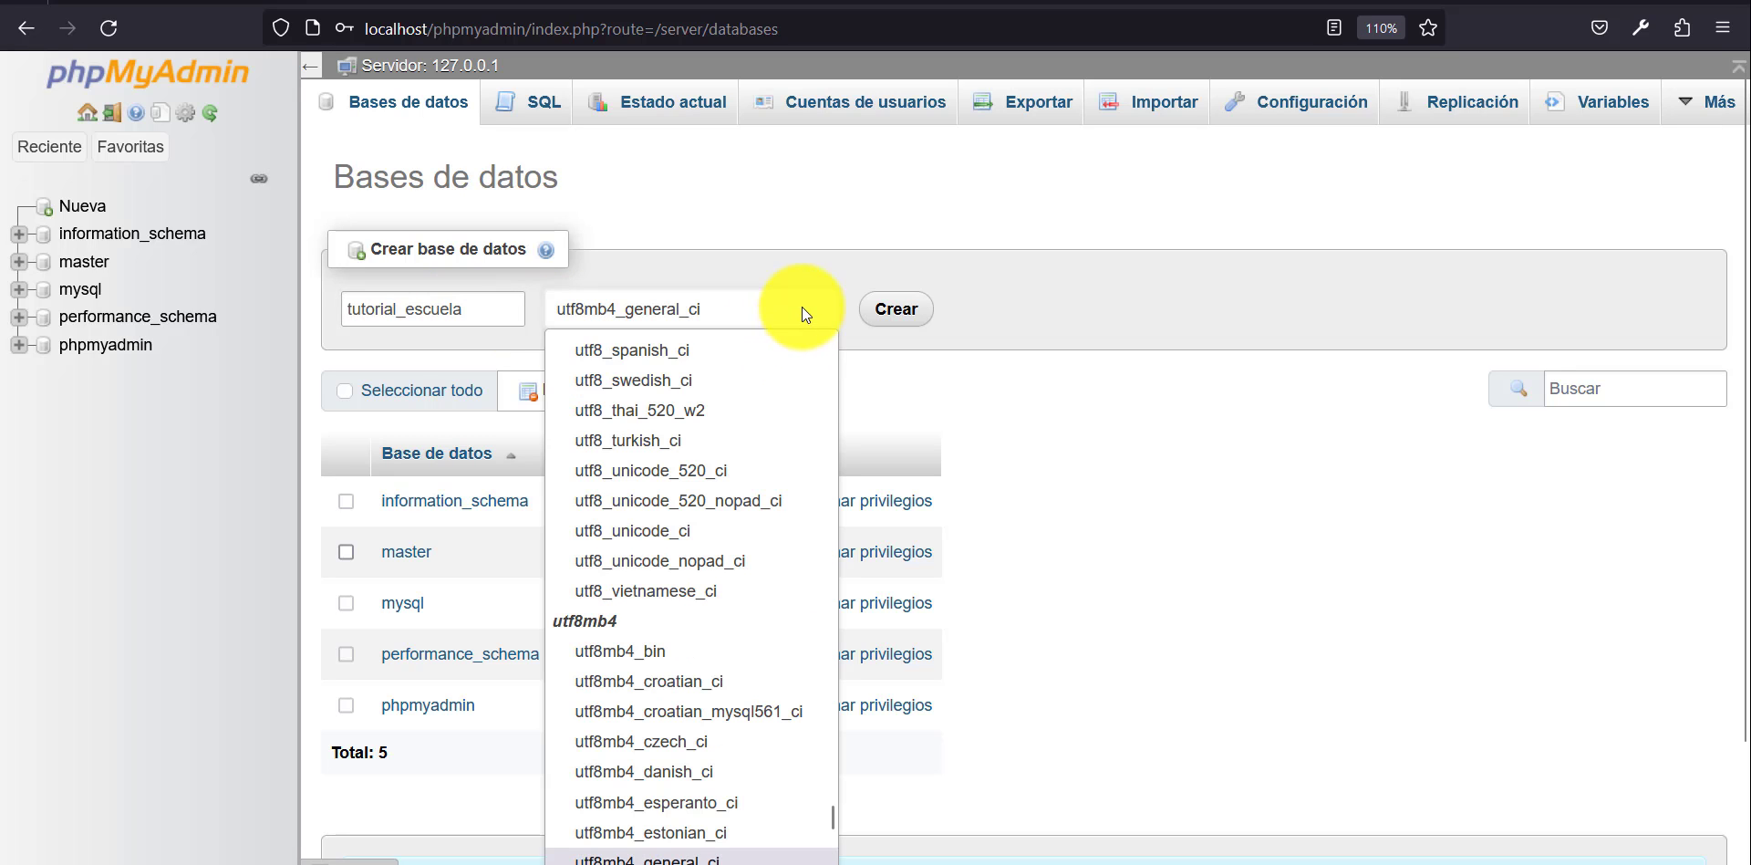
pyautogui.scroll(-5, 770, 497)
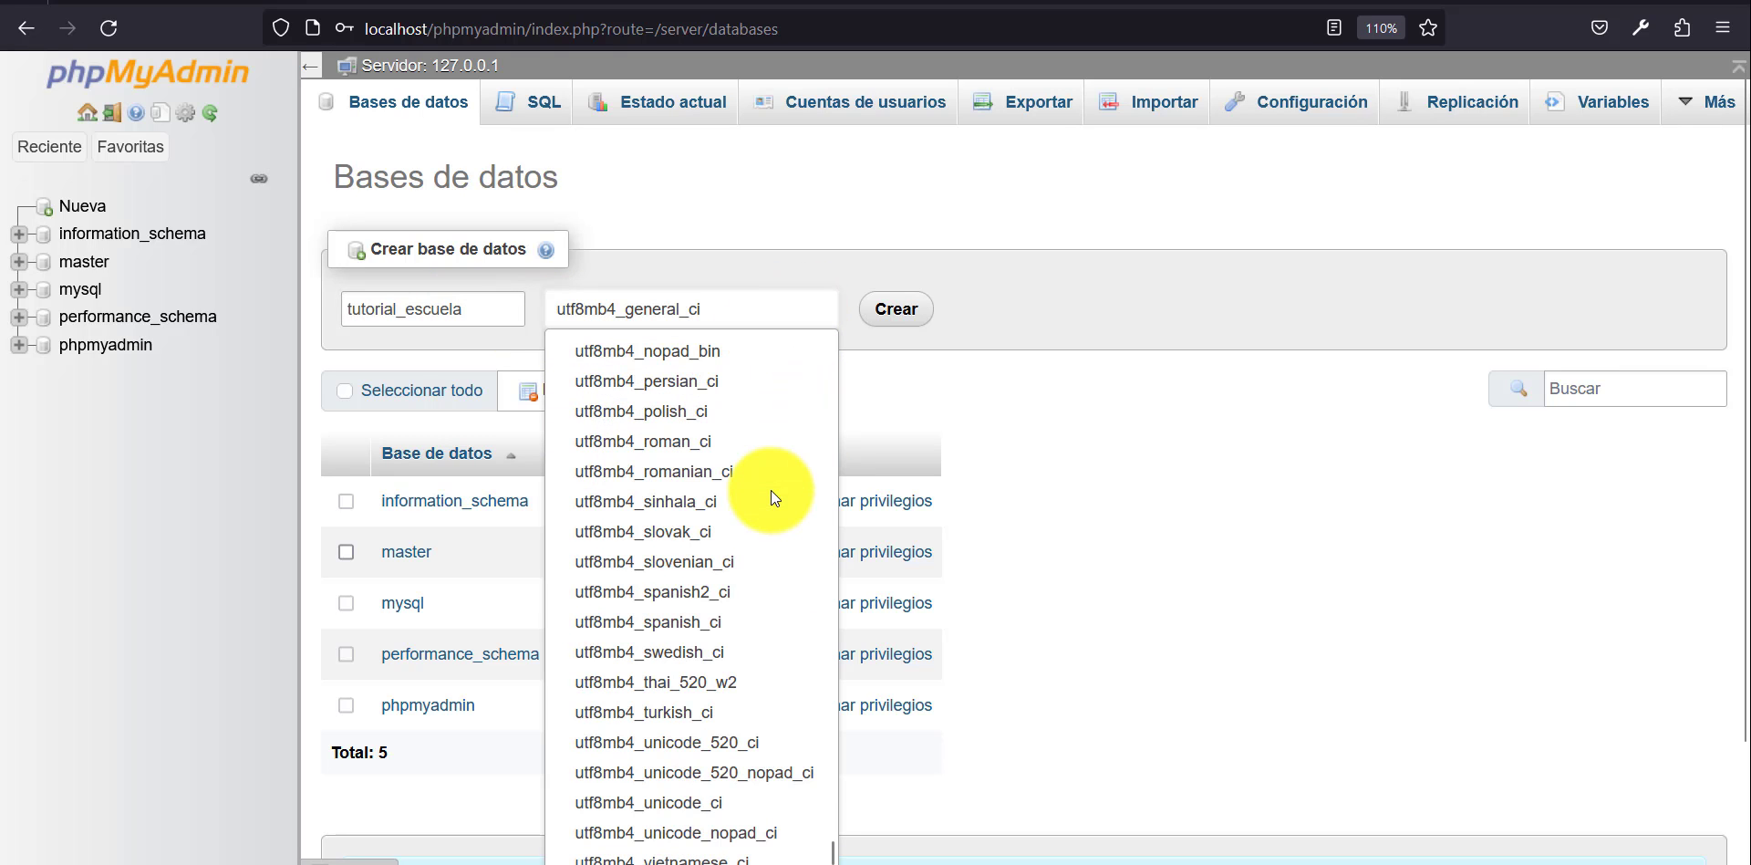
pyautogui.click(743, 621)
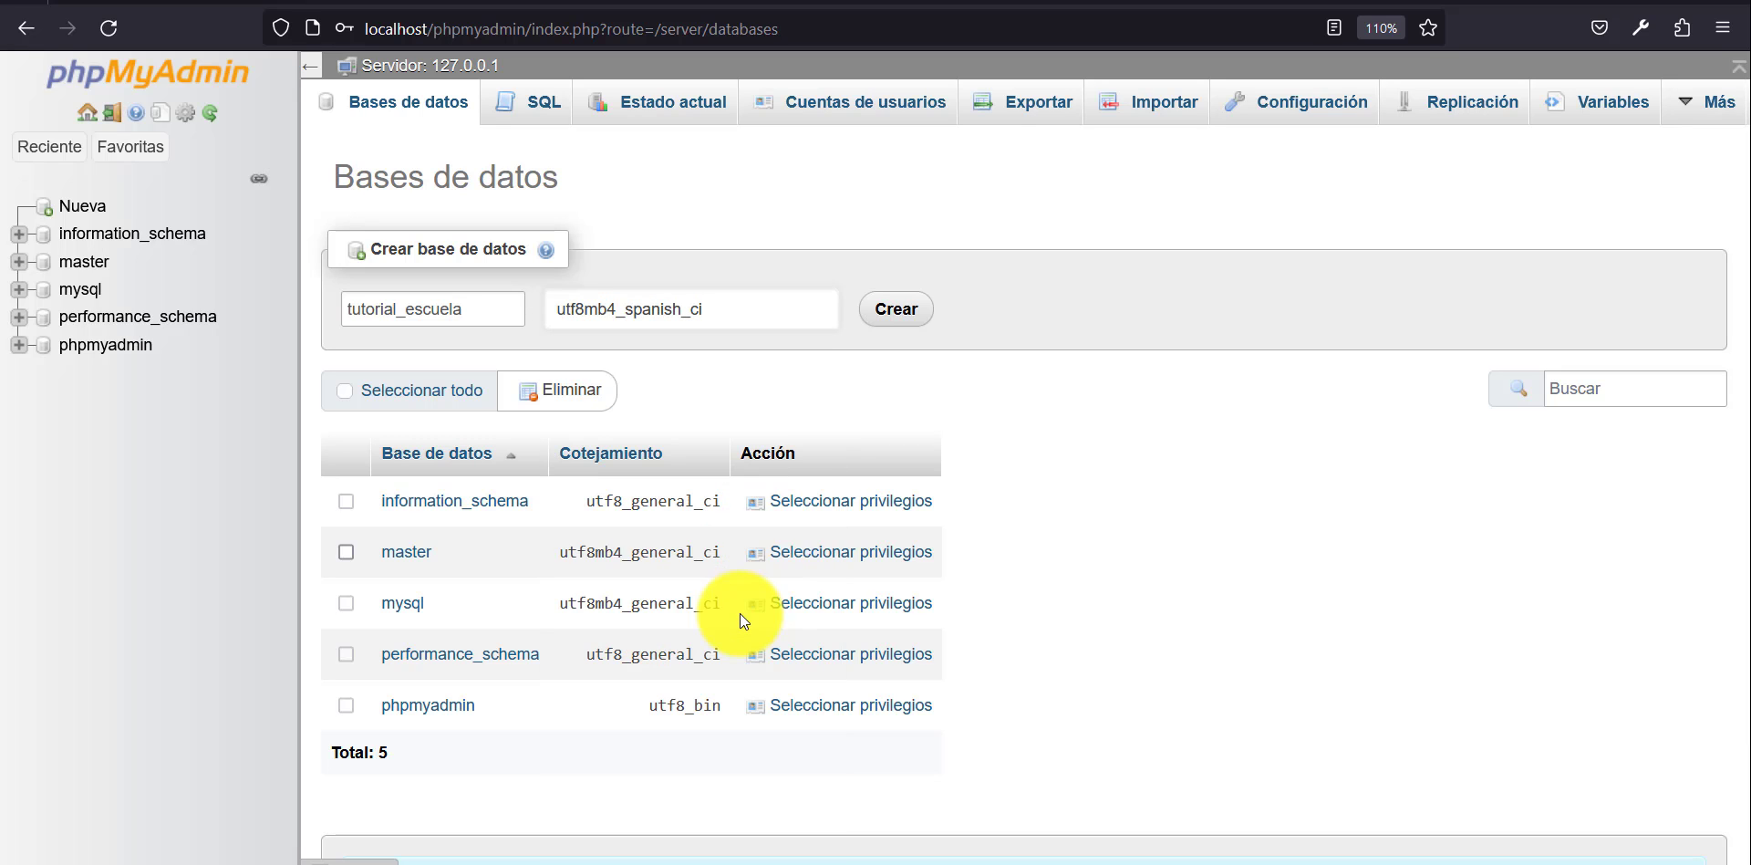
pyautogui.scroll(-2, 1136, 357)
pyautogui.scroll(2, 1136, 356)
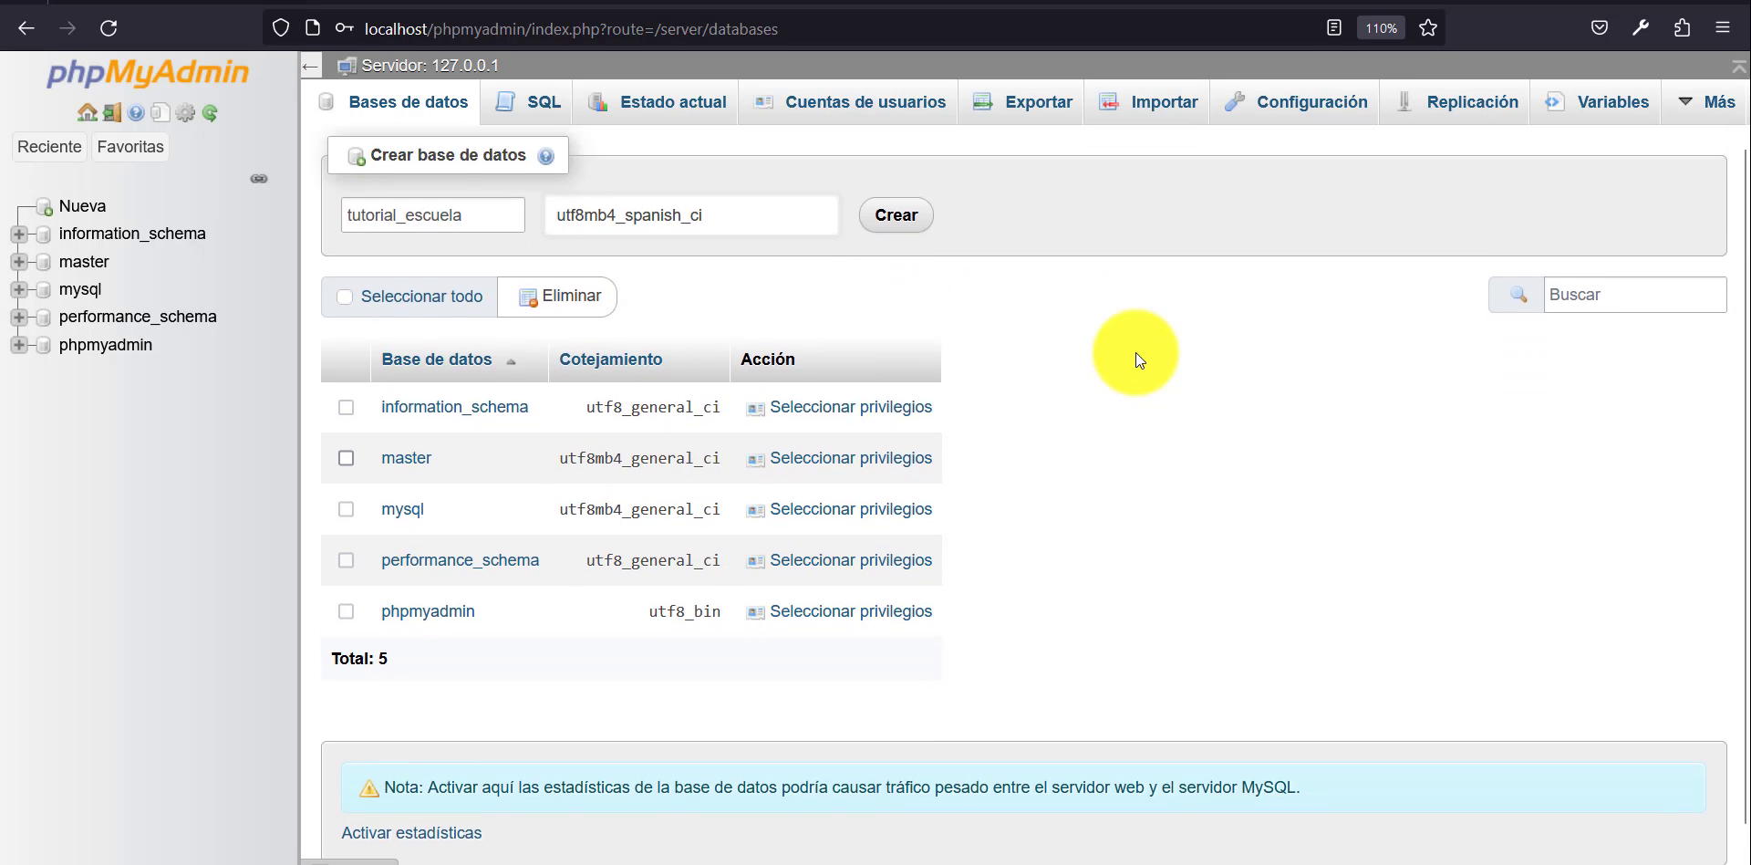
pyautogui.click(901, 310)
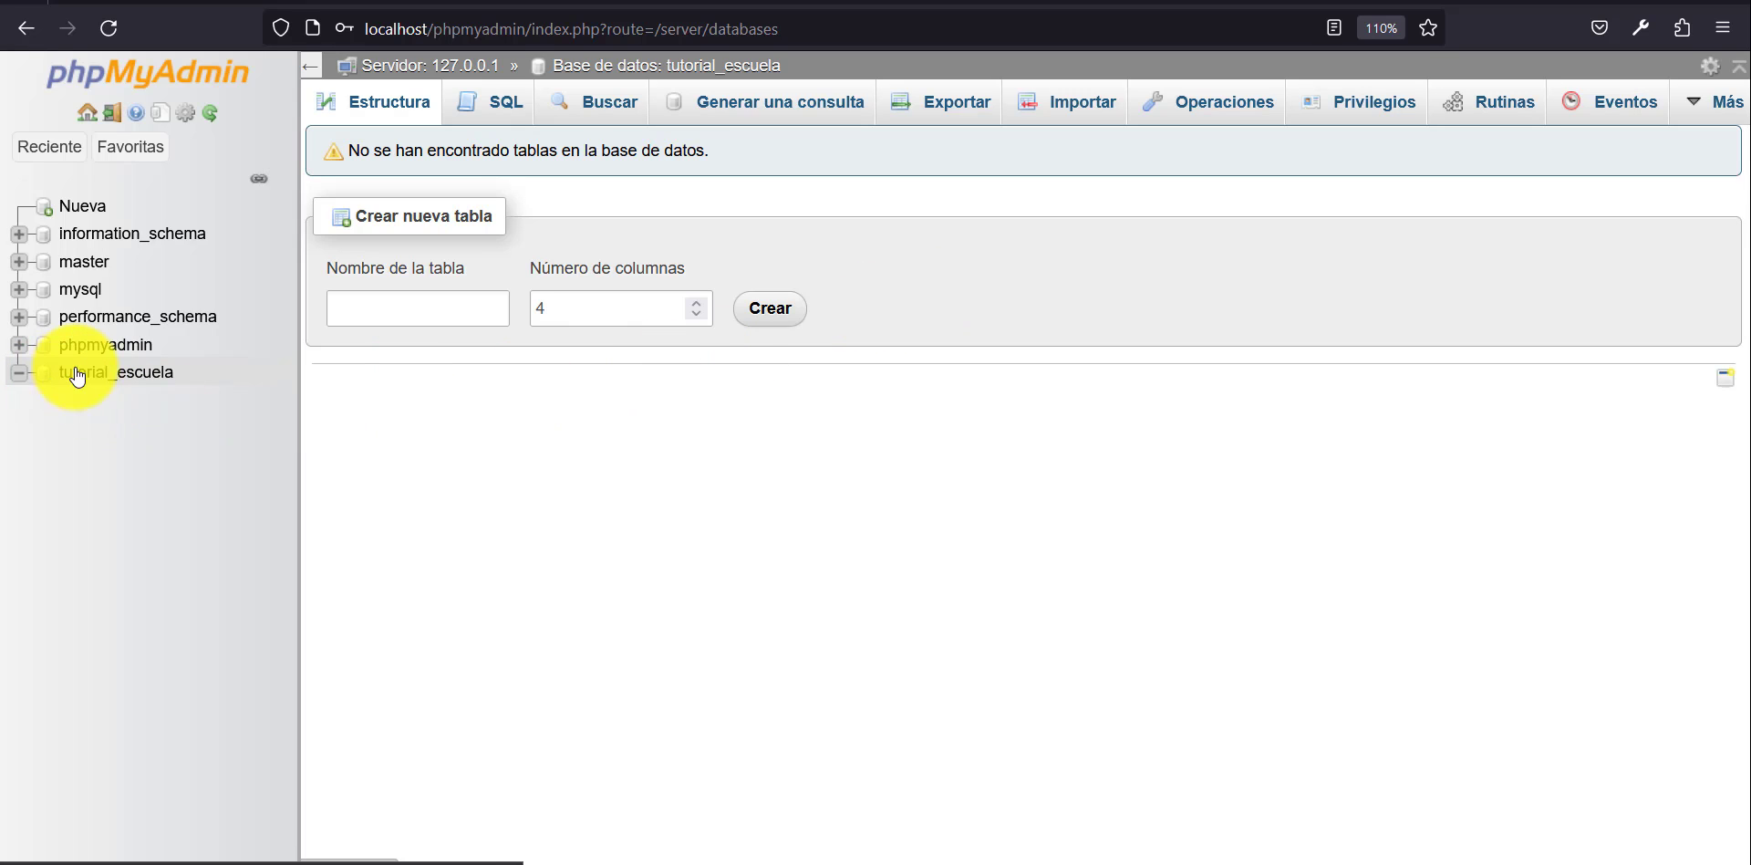
pyautogui.click(108, 374)
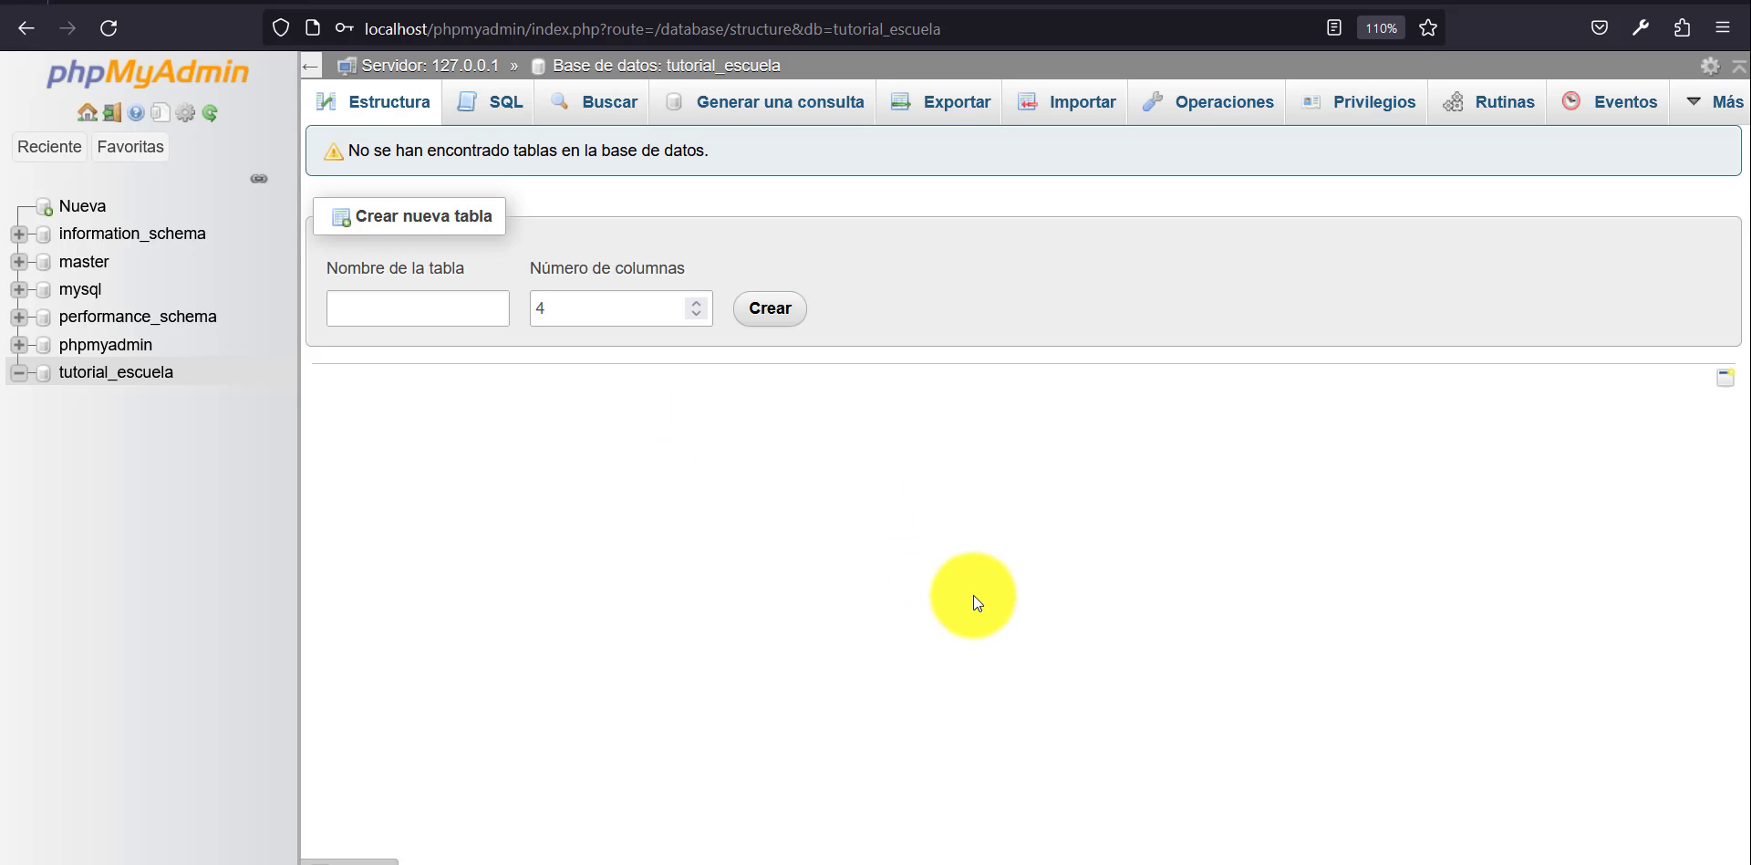
# Switch to the Notepad script and copy the complete CREATE TABLE estudiantes statement.
pyautogui.moveTo(1128, 858)
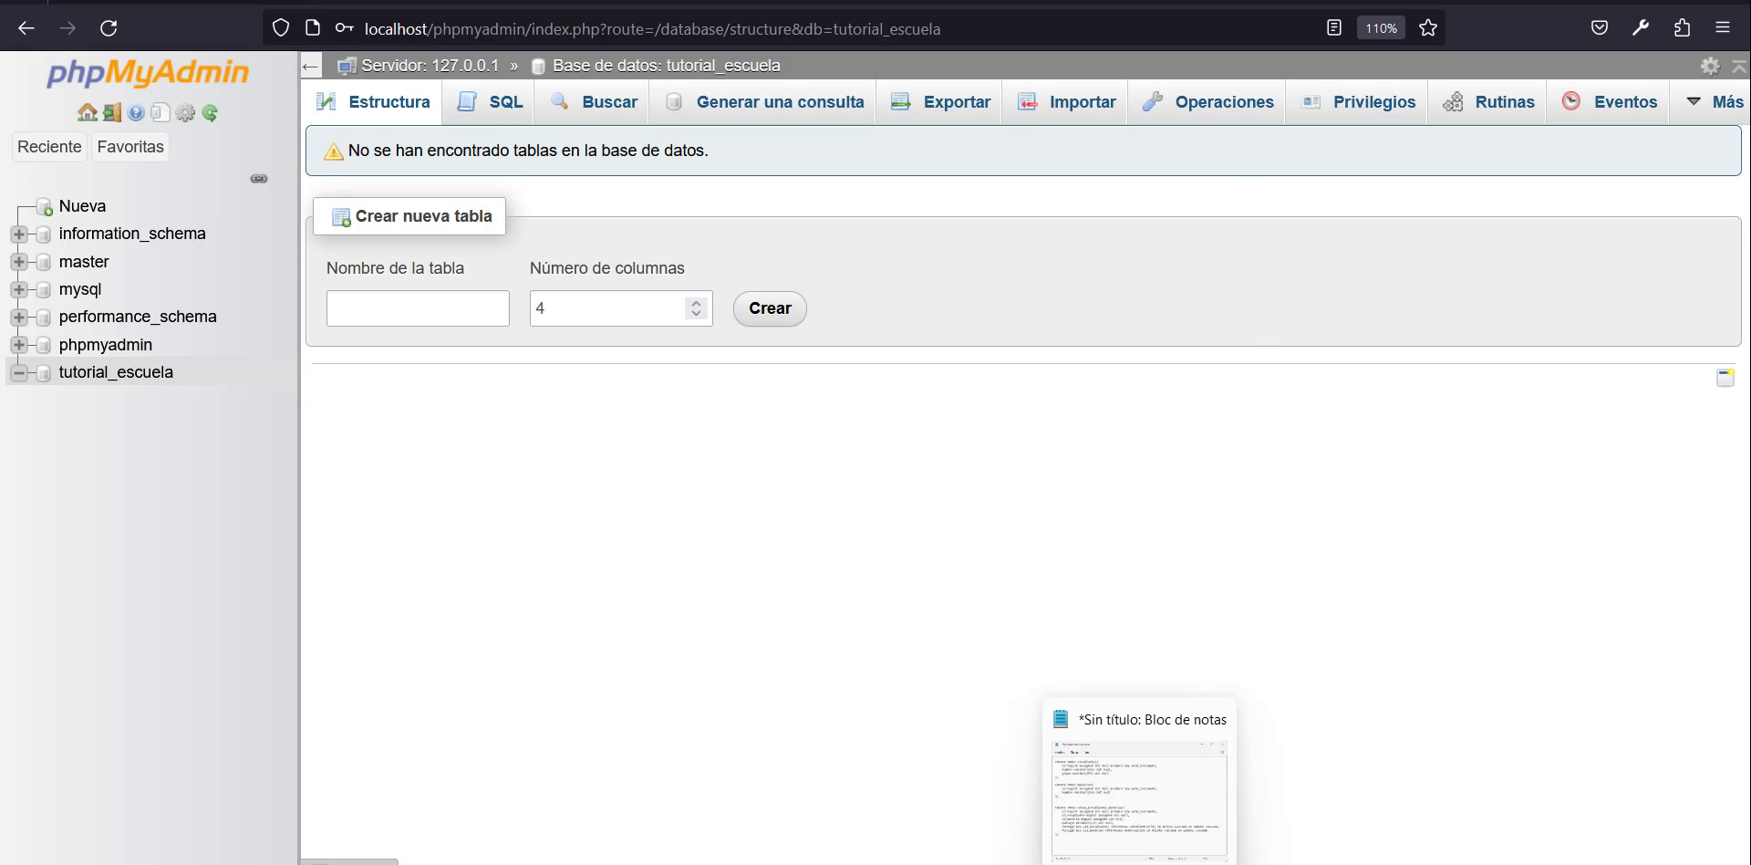
pyautogui.click(1126, 821)
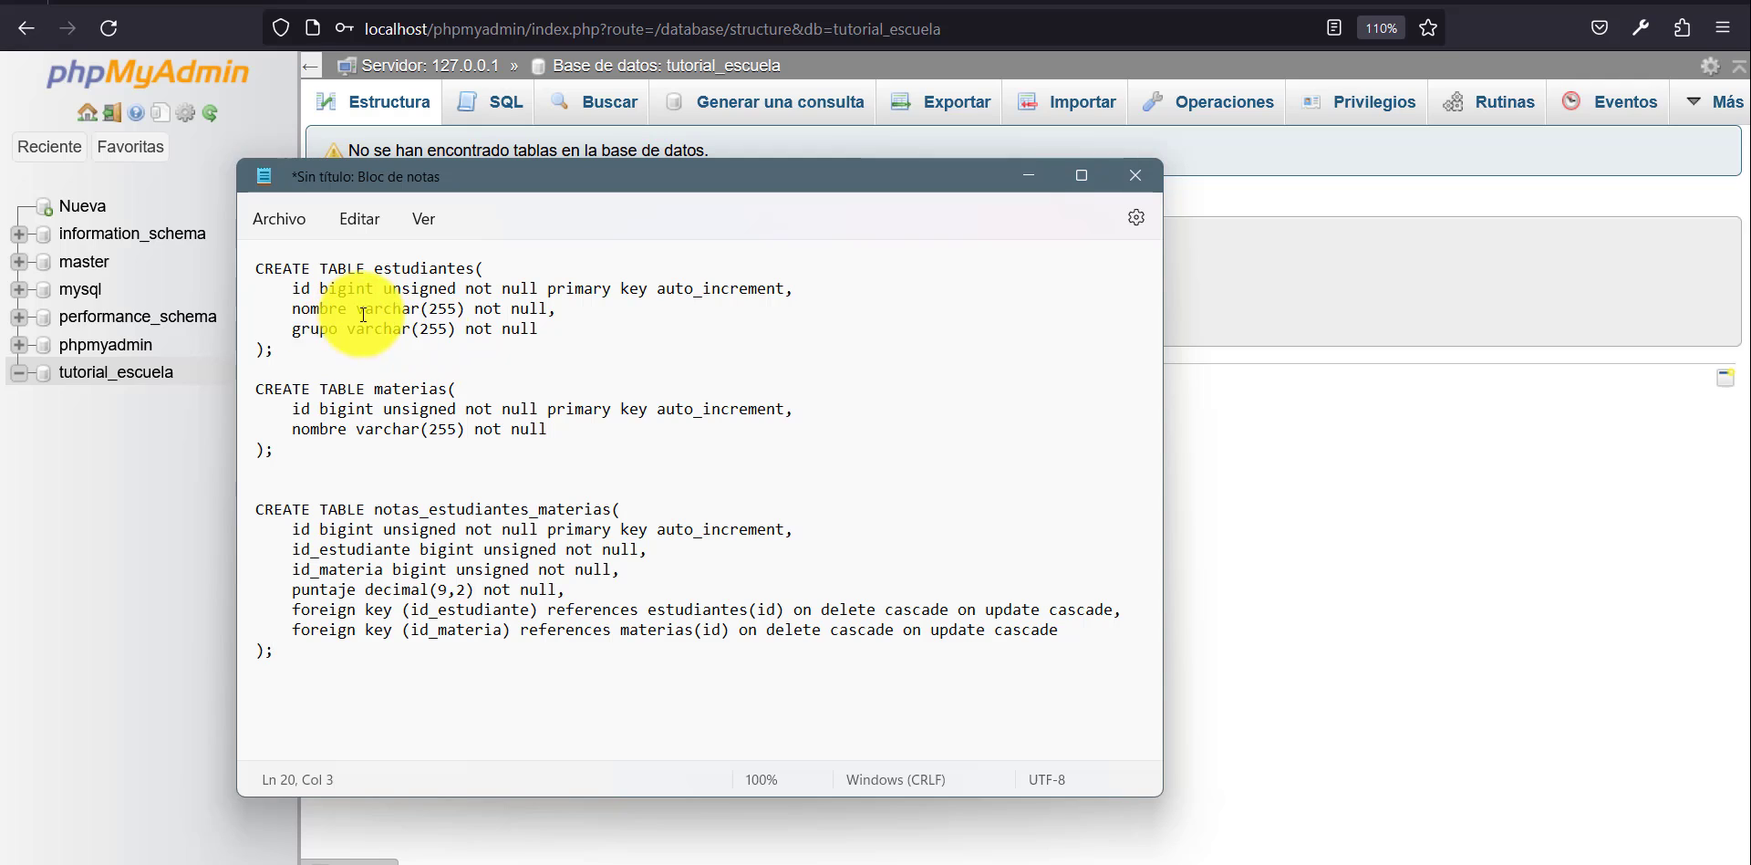
pyautogui.moveTo(287, 352); pyautogui.dragTo(245, 273)
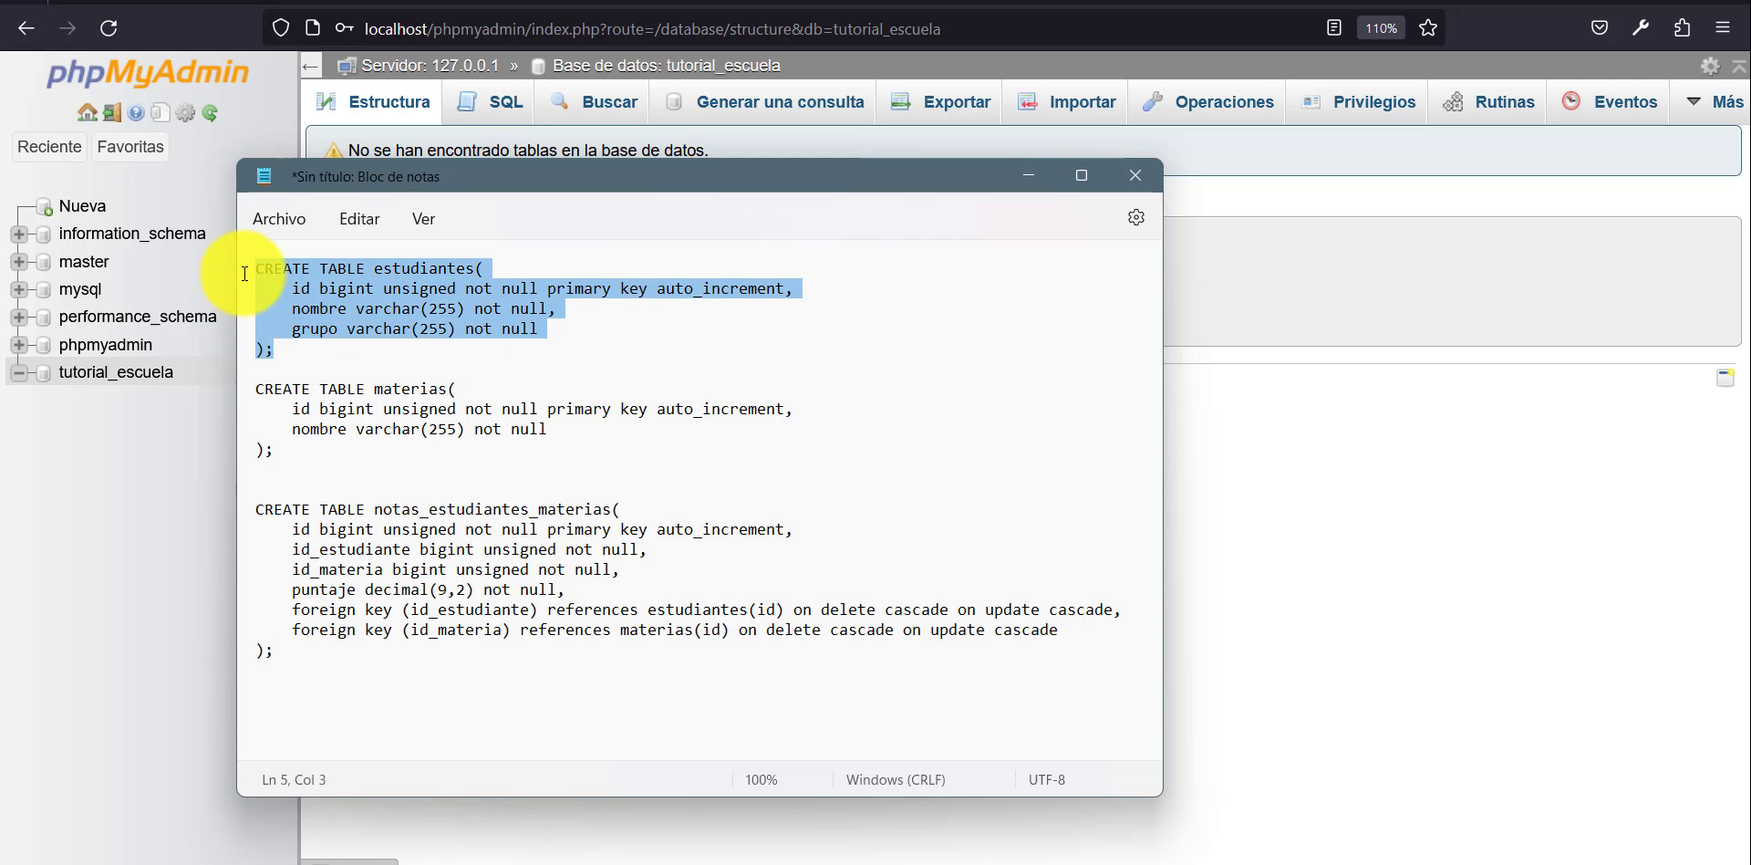
# Back in phpMyAdmin, paste the copied statement as an SQL query on tutorial_escuela and run it to create the estudiantes table.
pyautogui.click(1265, 465)
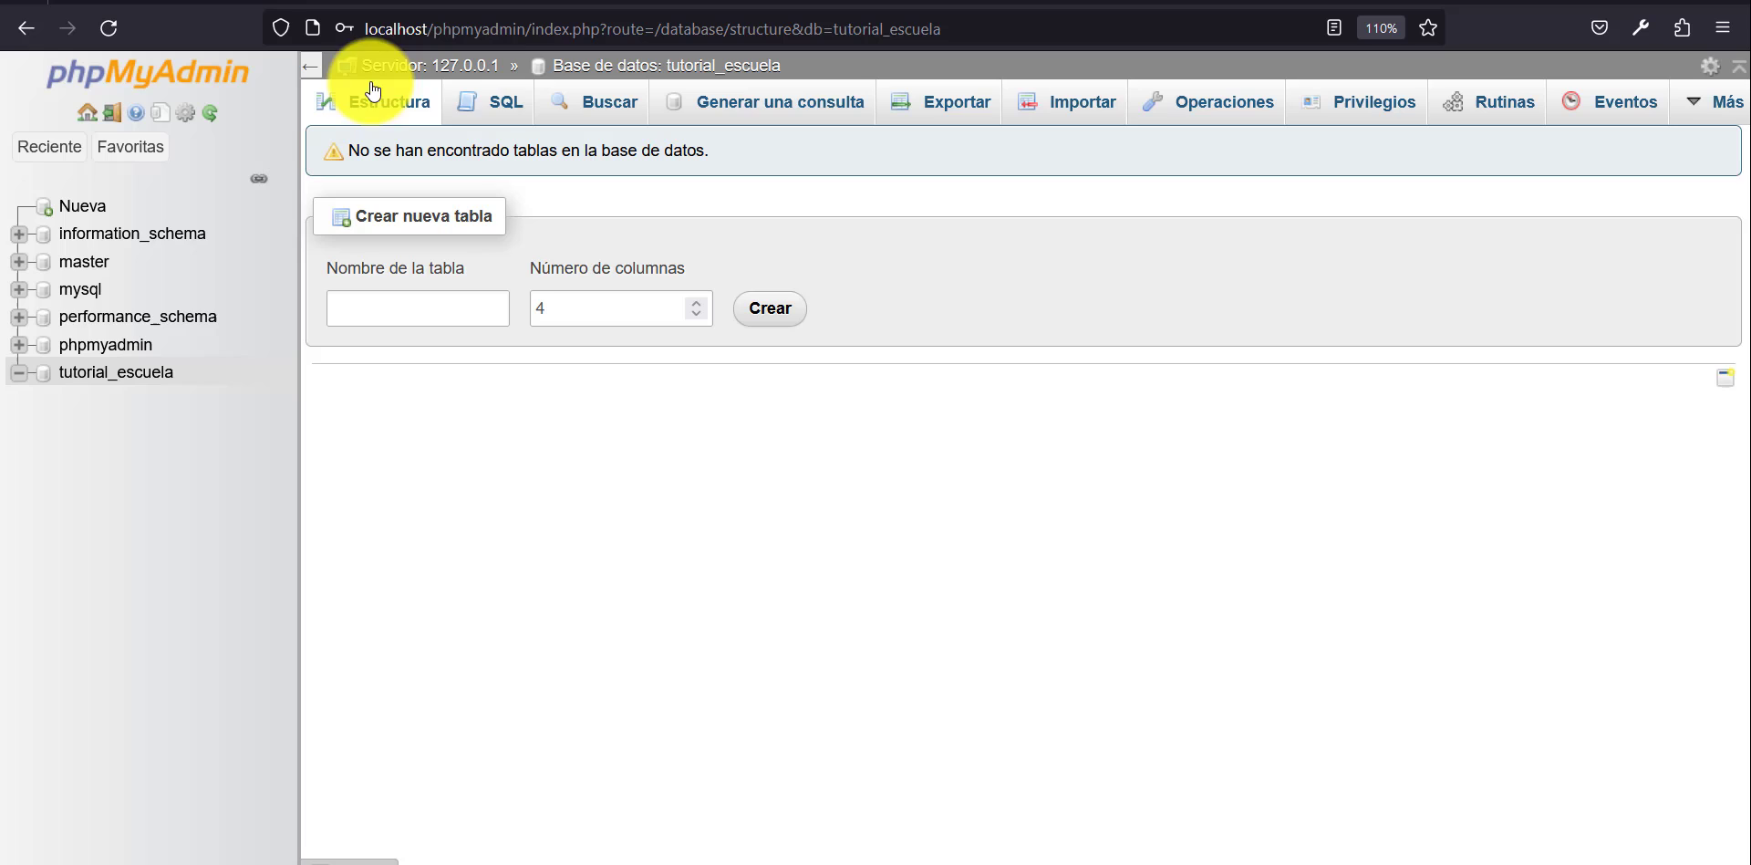
pyautogui.click(502, 113)
pyautogui.write('CREATE TABLE estudiantes(     id bigint unsigned not null primary key auto_increment,     nombre varchar(255) not null,     grupo varchar(255) not null );')
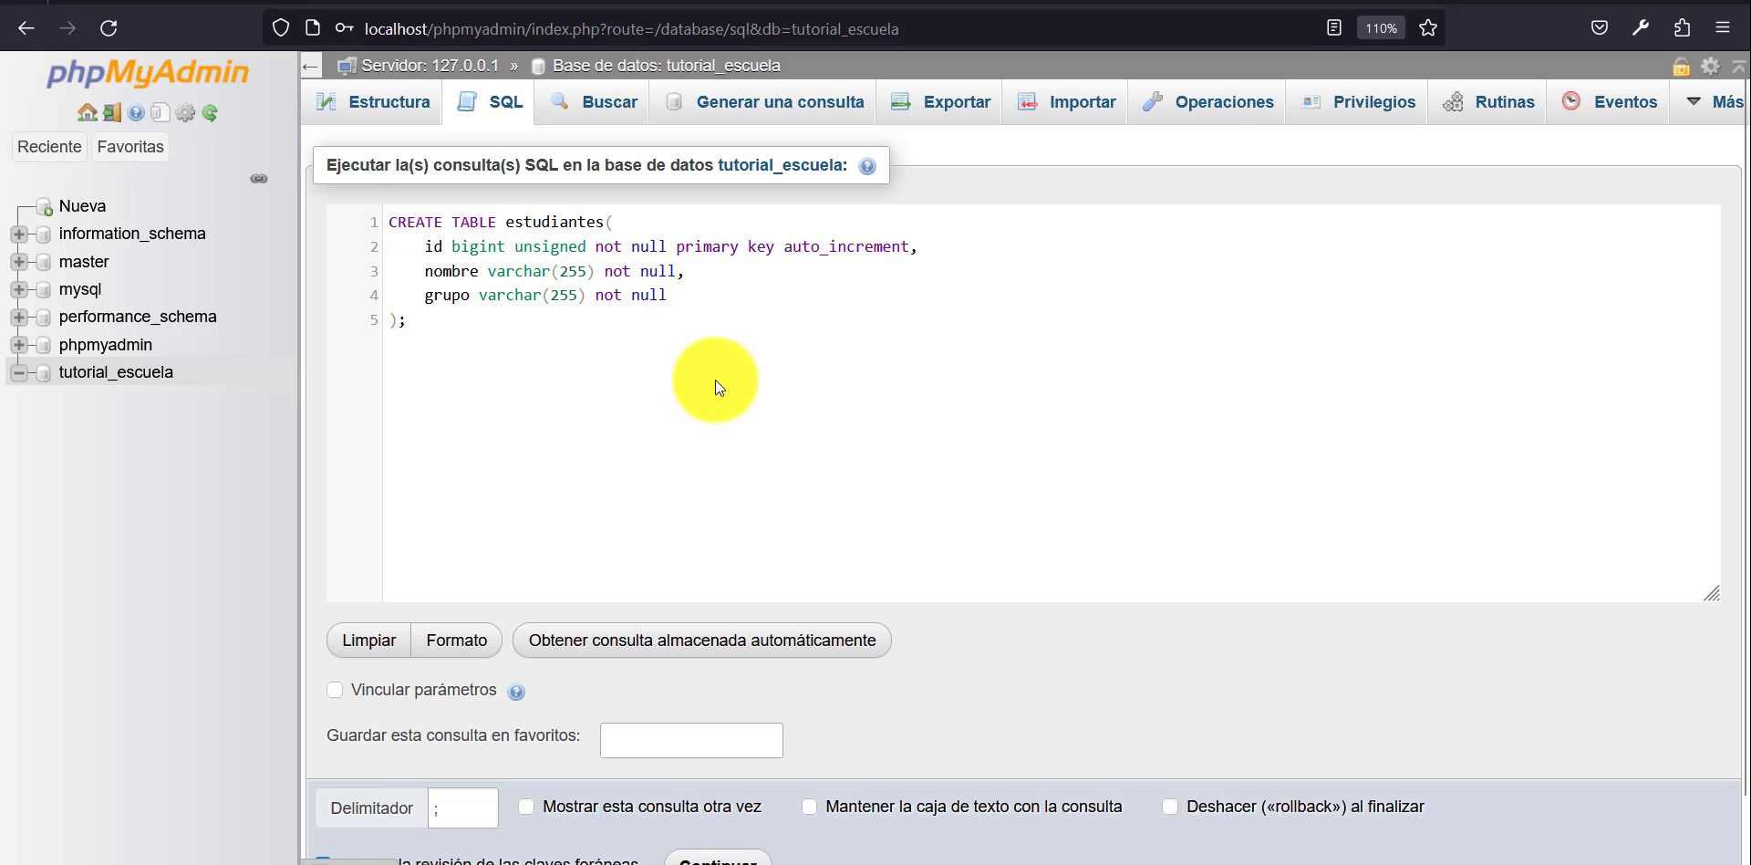
pyautogui.hotkey('ctrl', '+')
pyautogui.hotkey('ctrl', '+')
pyautogui.hotkey('ctrl', '+')
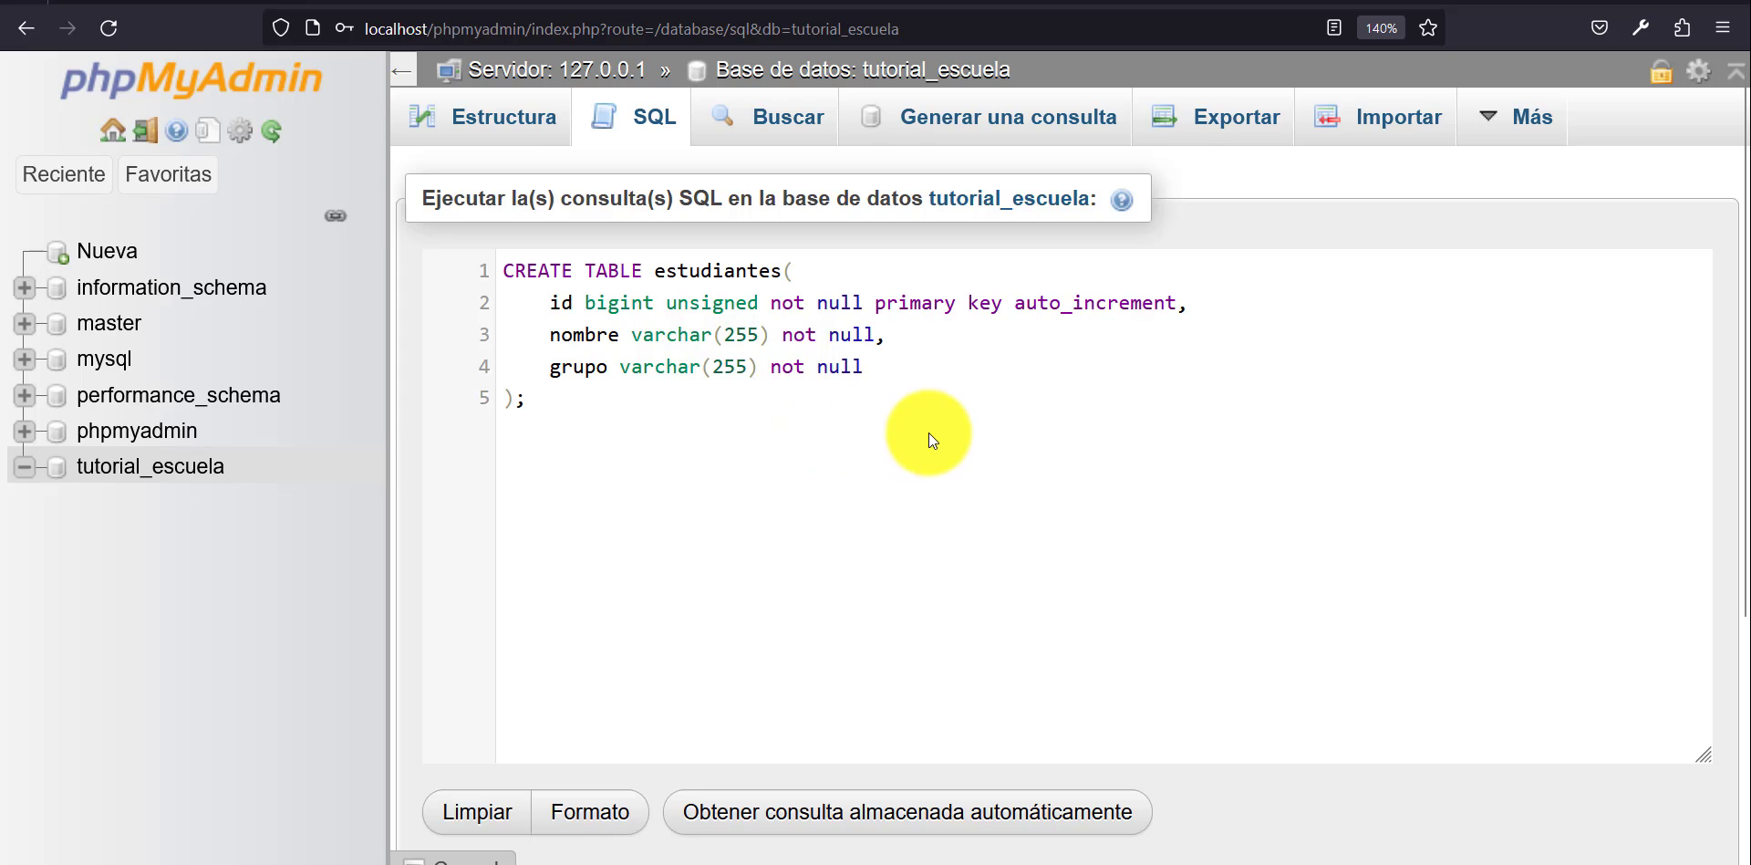
pyautogui.scroll(-3, 929, 432)
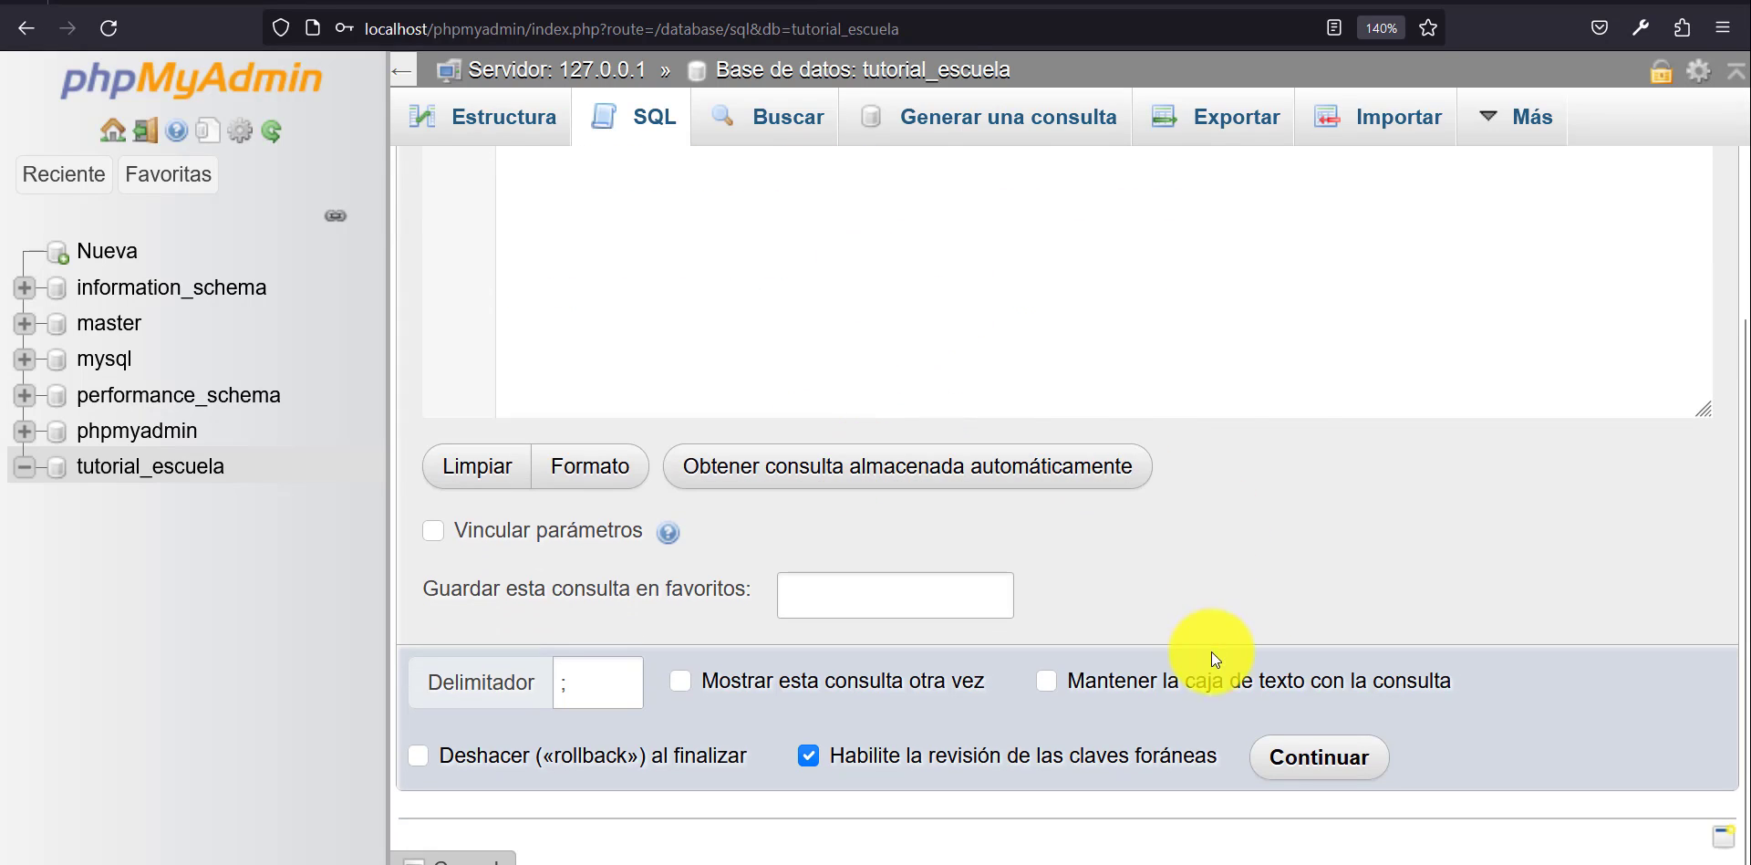
pyautogui.scroll(3, 879, 341)
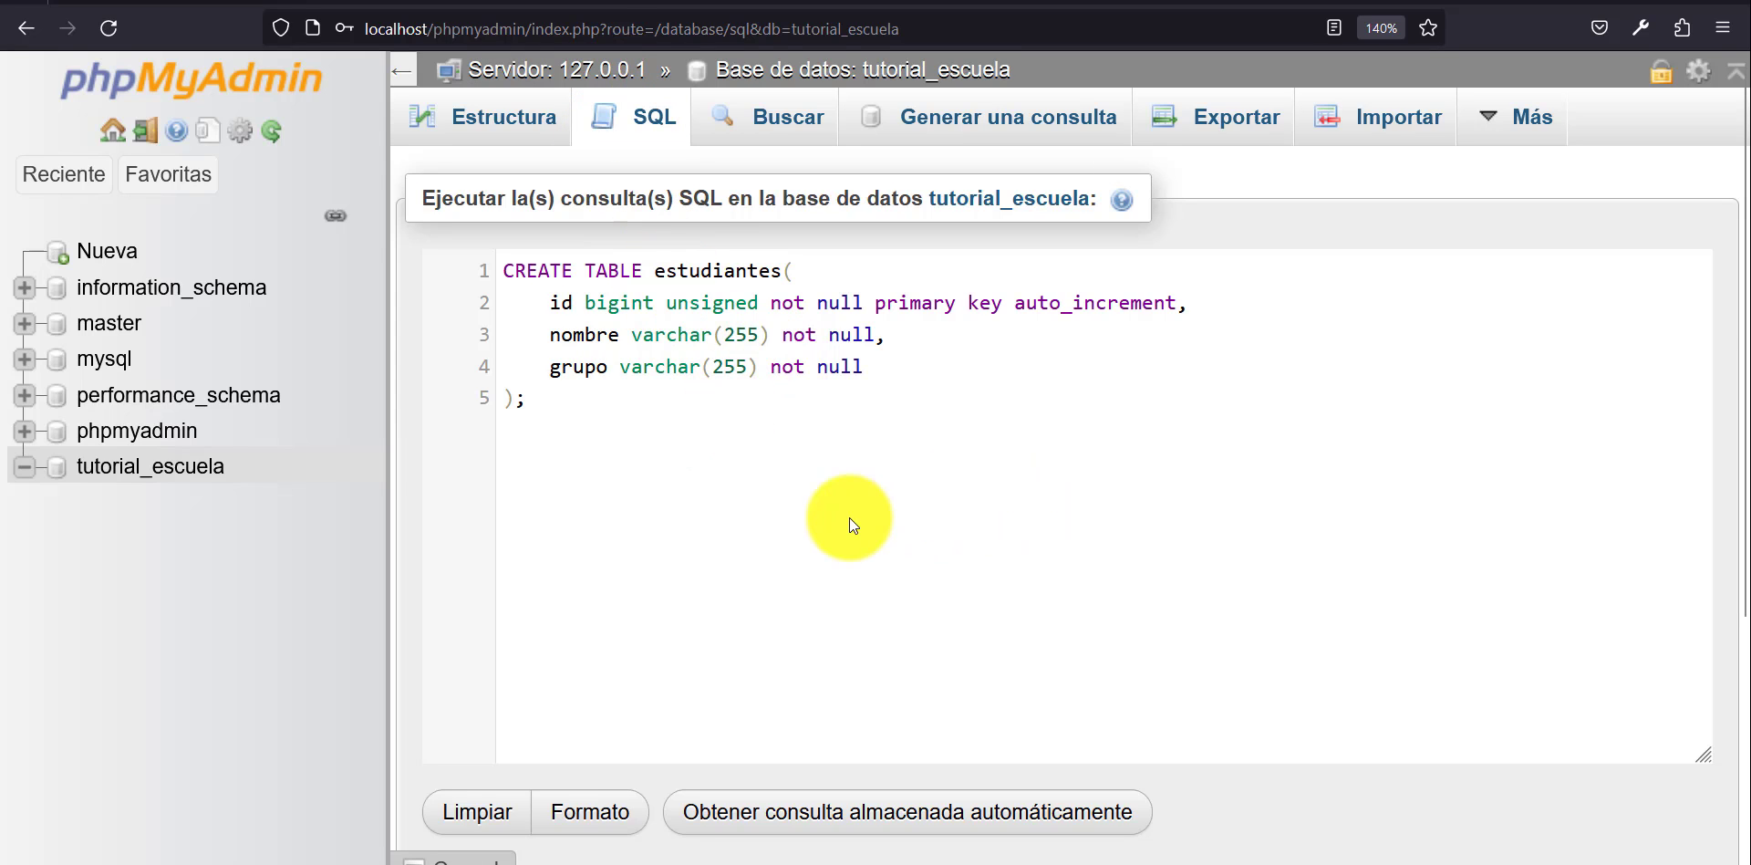
pyautogui.scroll(-3, 937, 507)
pyautogui.click(1318, 755)
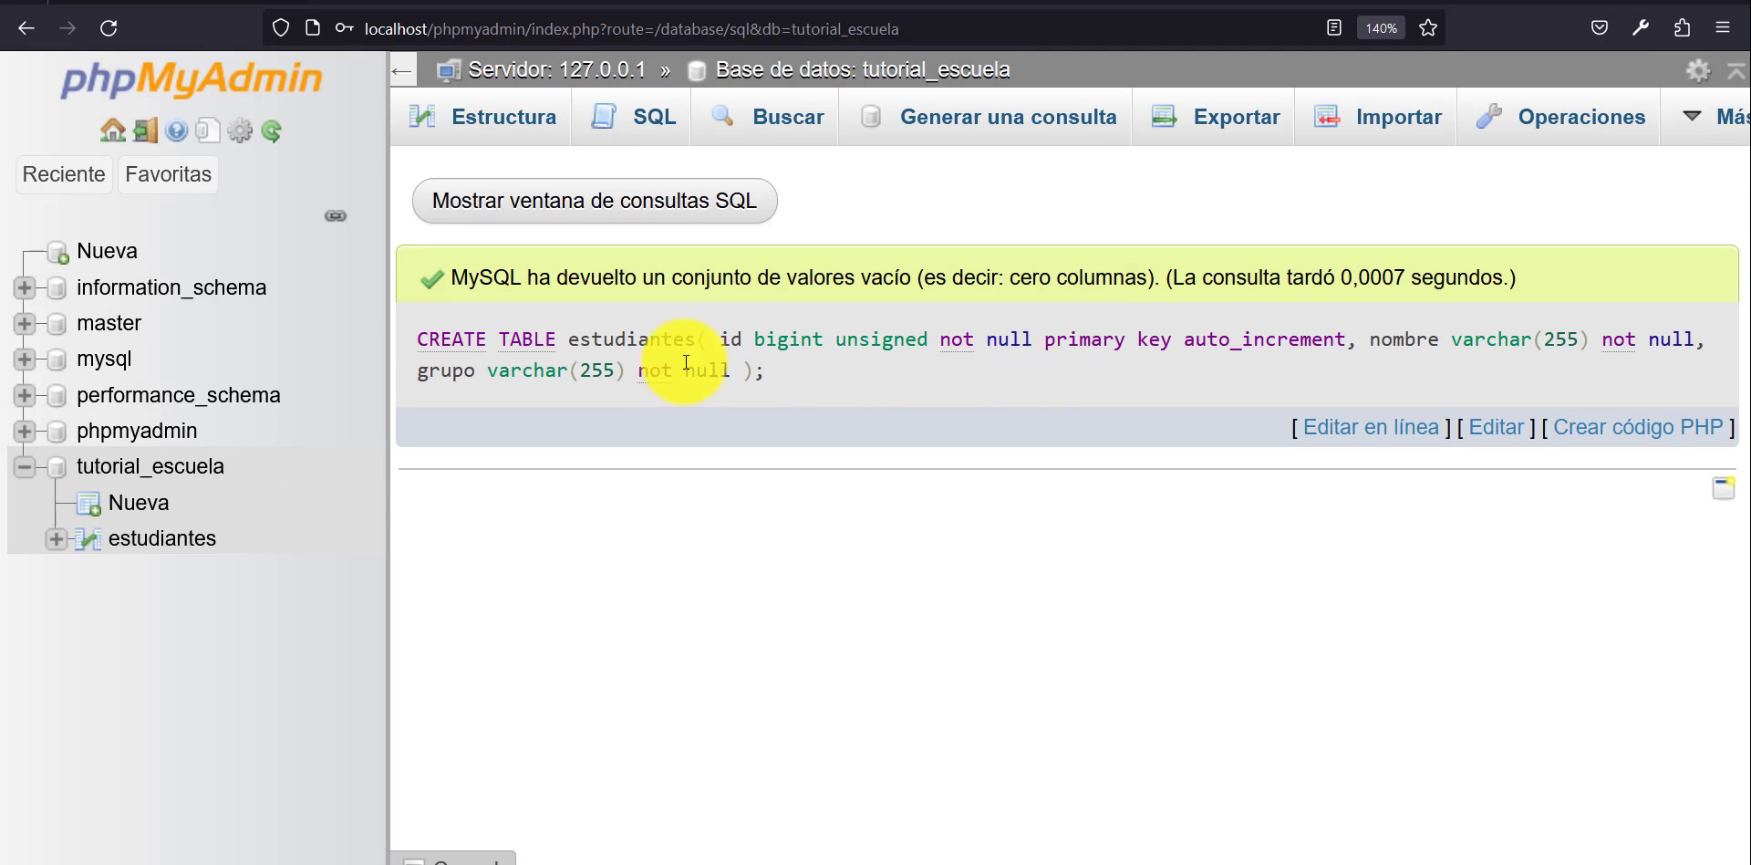
# Open the estudiantes table and examine its column structure and indexes.
pyautogui.click(160, 540)
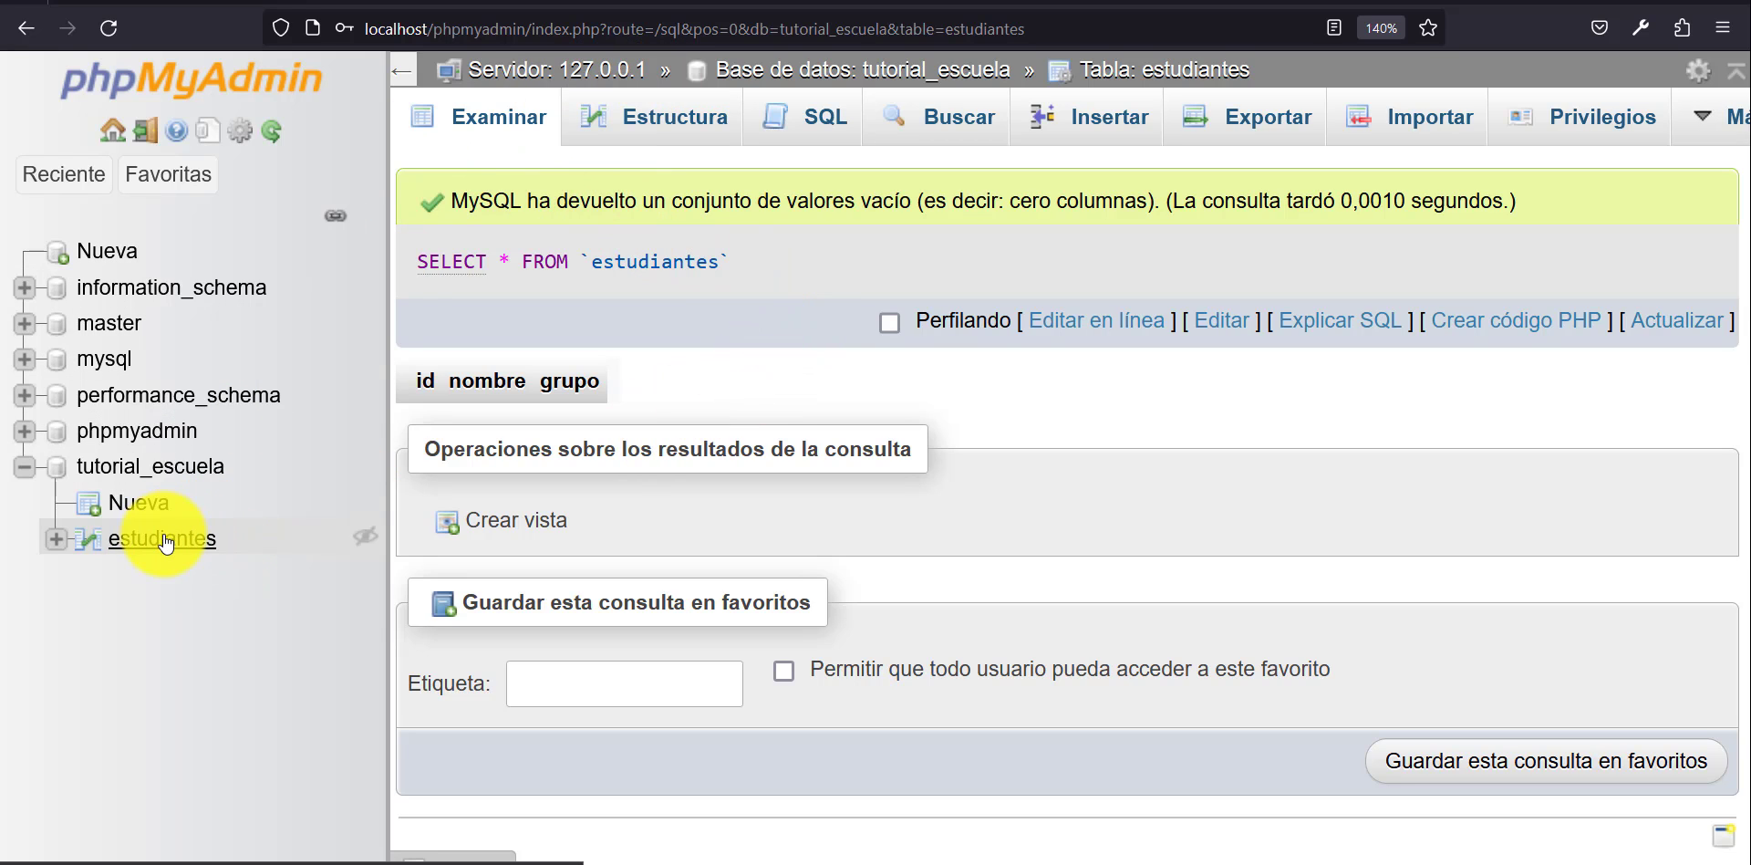
pyautogui.click(648, 119)
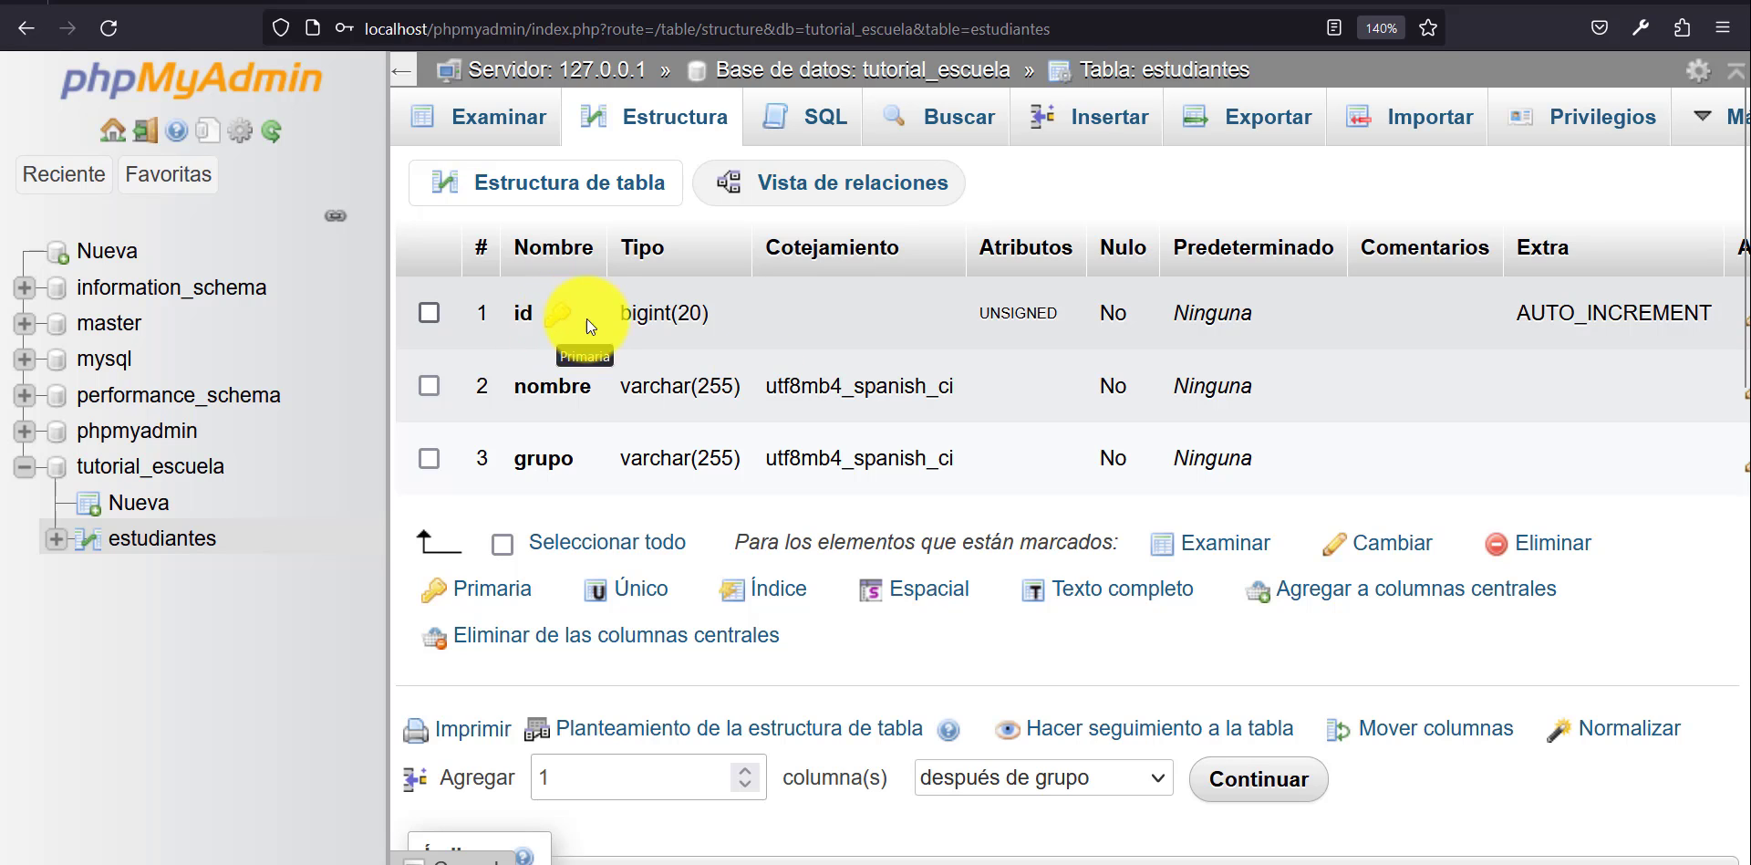
pyautogui.hotkey('ctrl', '-')
pyautogui.hotkey('ctrl', '-')
pyautogui.hotkey('ctrl', '-')
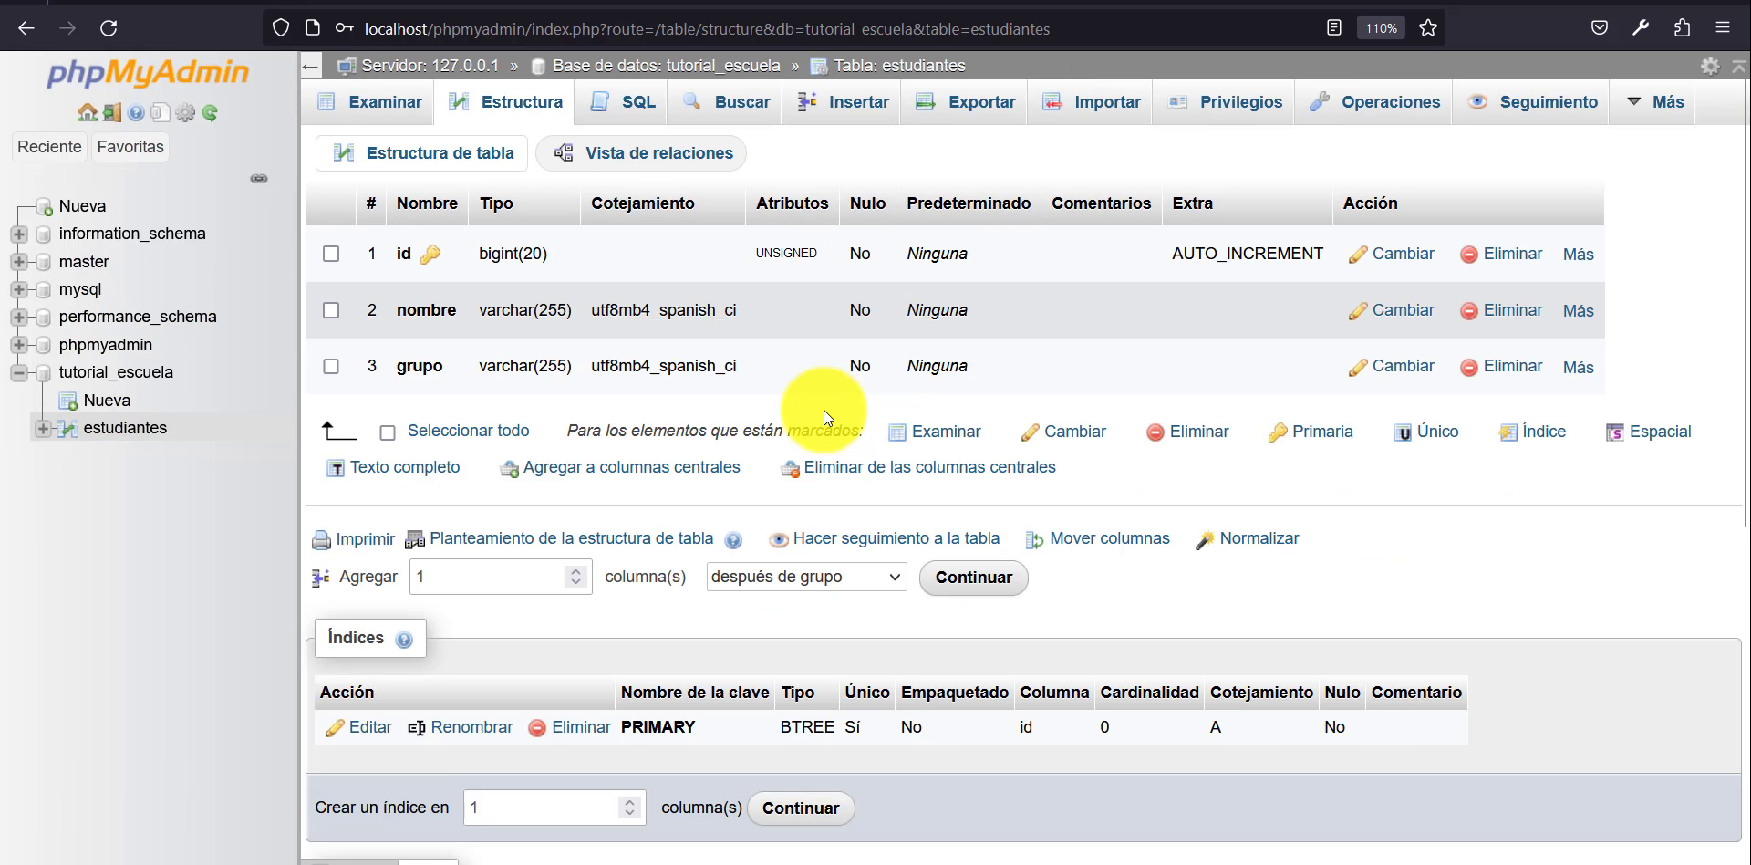
# Start inserting data into estudiantes, filling the first new row with the student's first name and grupo A.
pyautogui.hotkey('ctrl', '+')
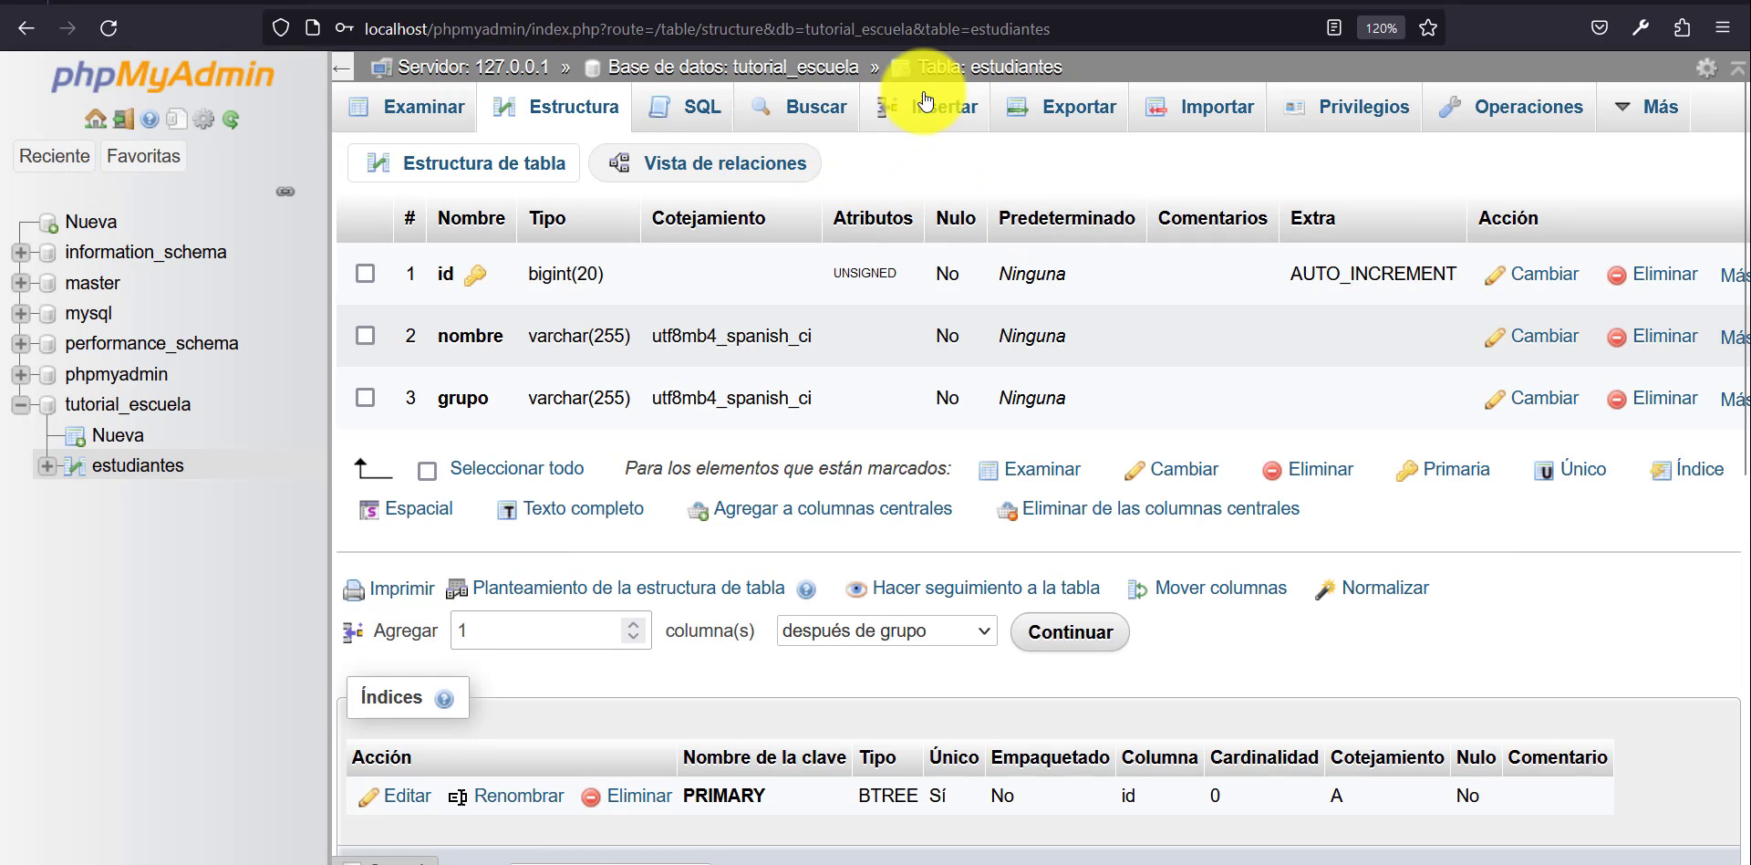
pyautogui.click(944, 114)
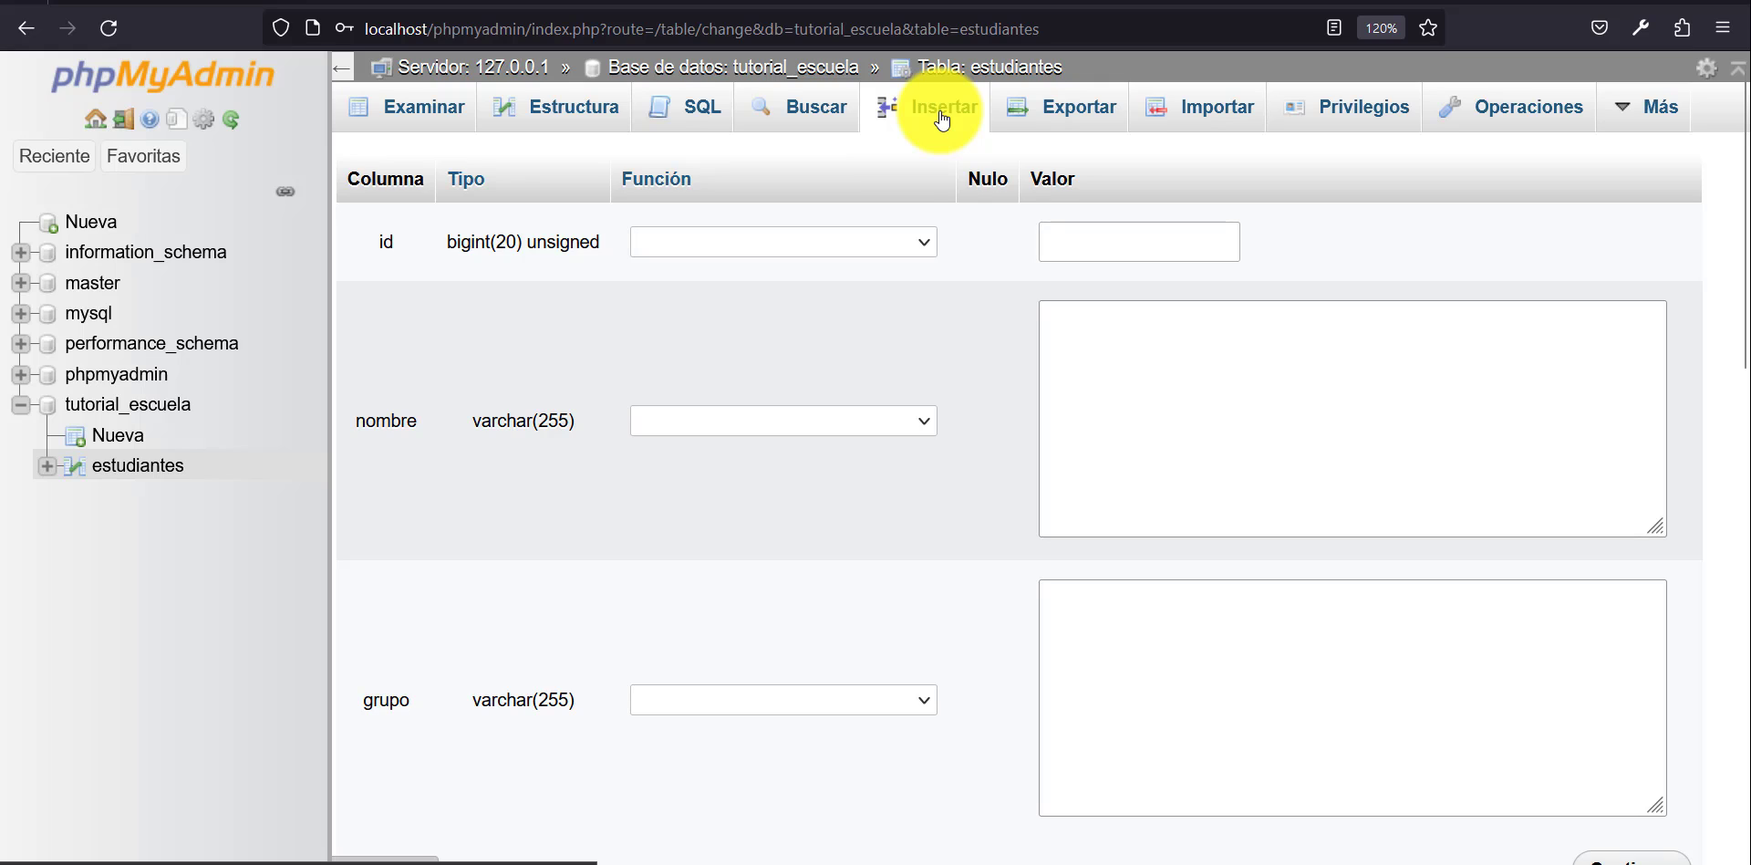
pyautogui.click(1290, 414)
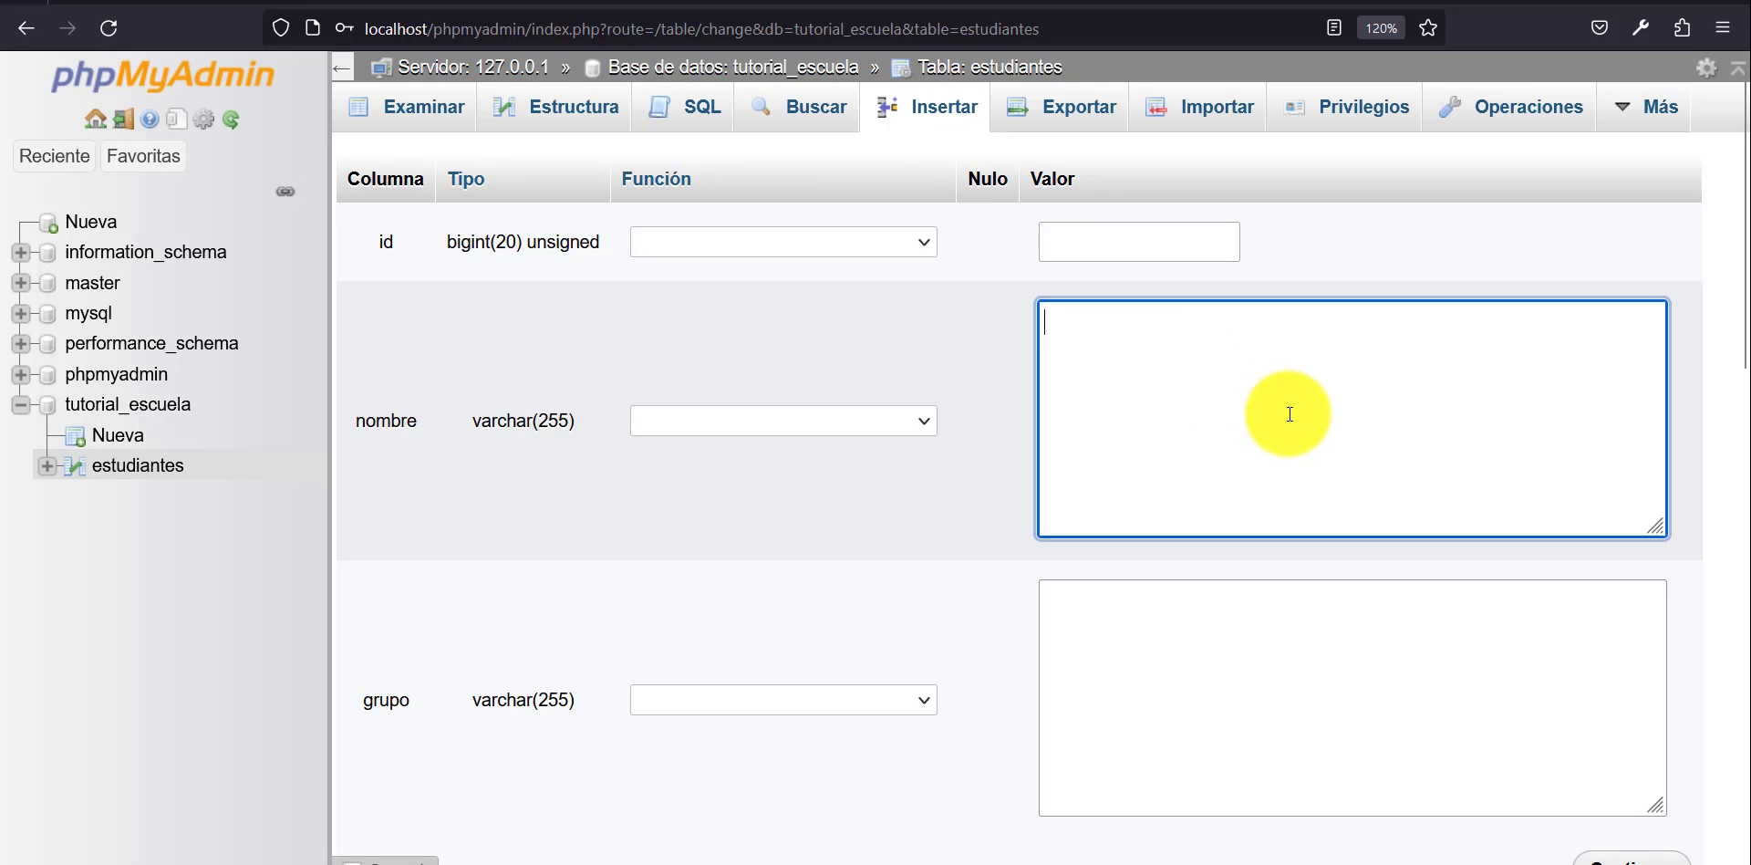
pyautogui.press('capslock')
pyautogui.write('JORGE')
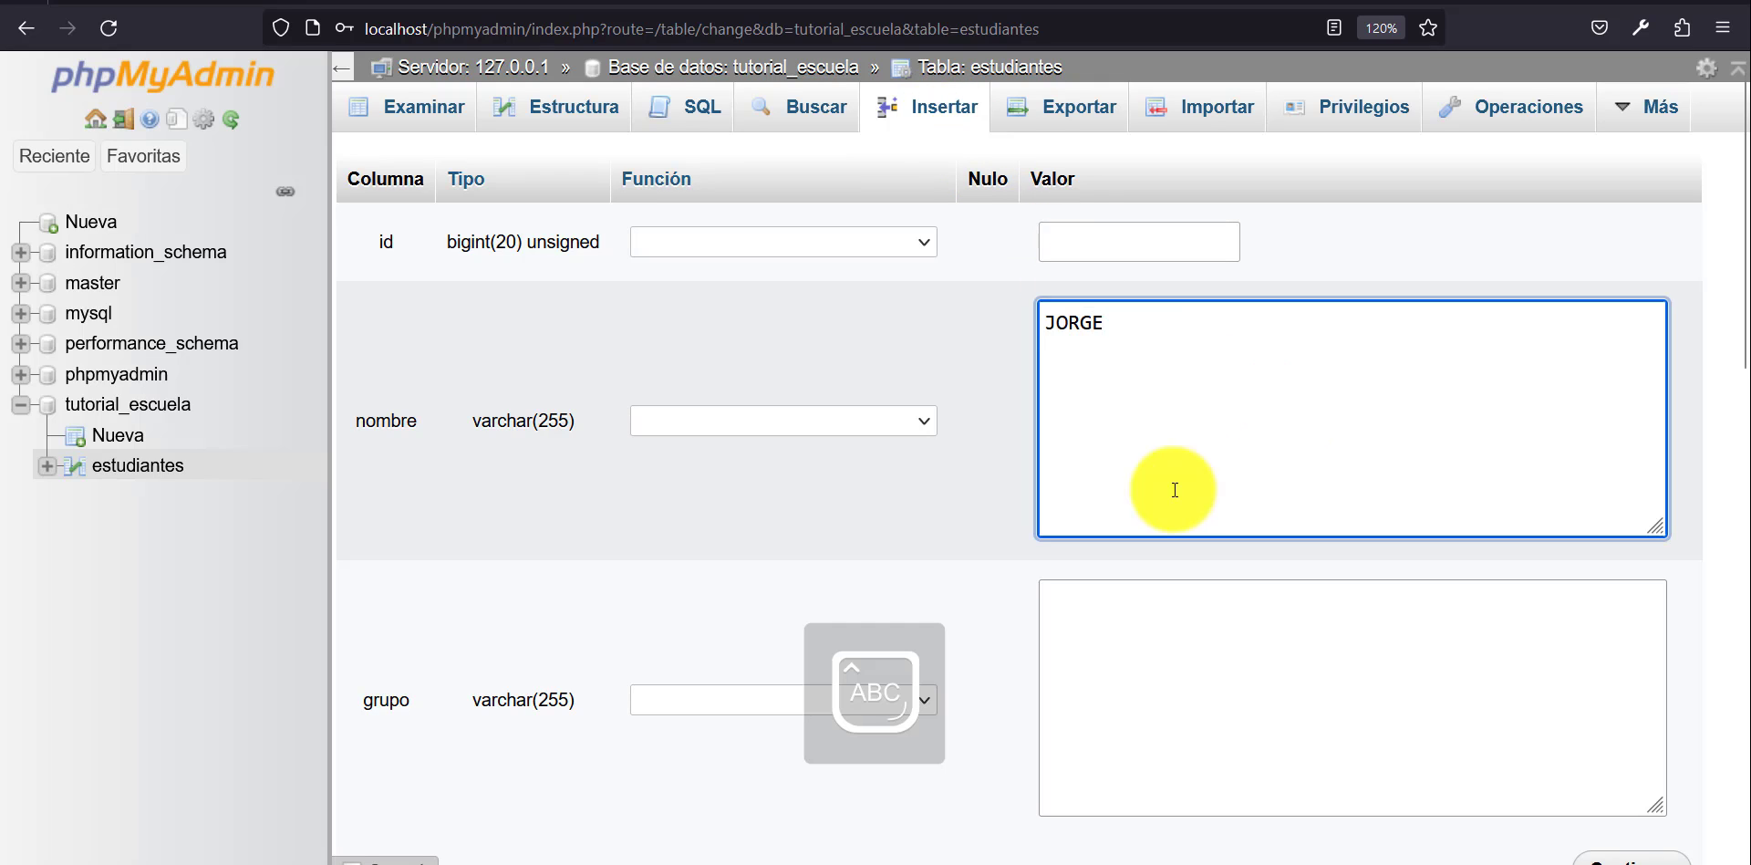
pyautogui.click(1209, 618)
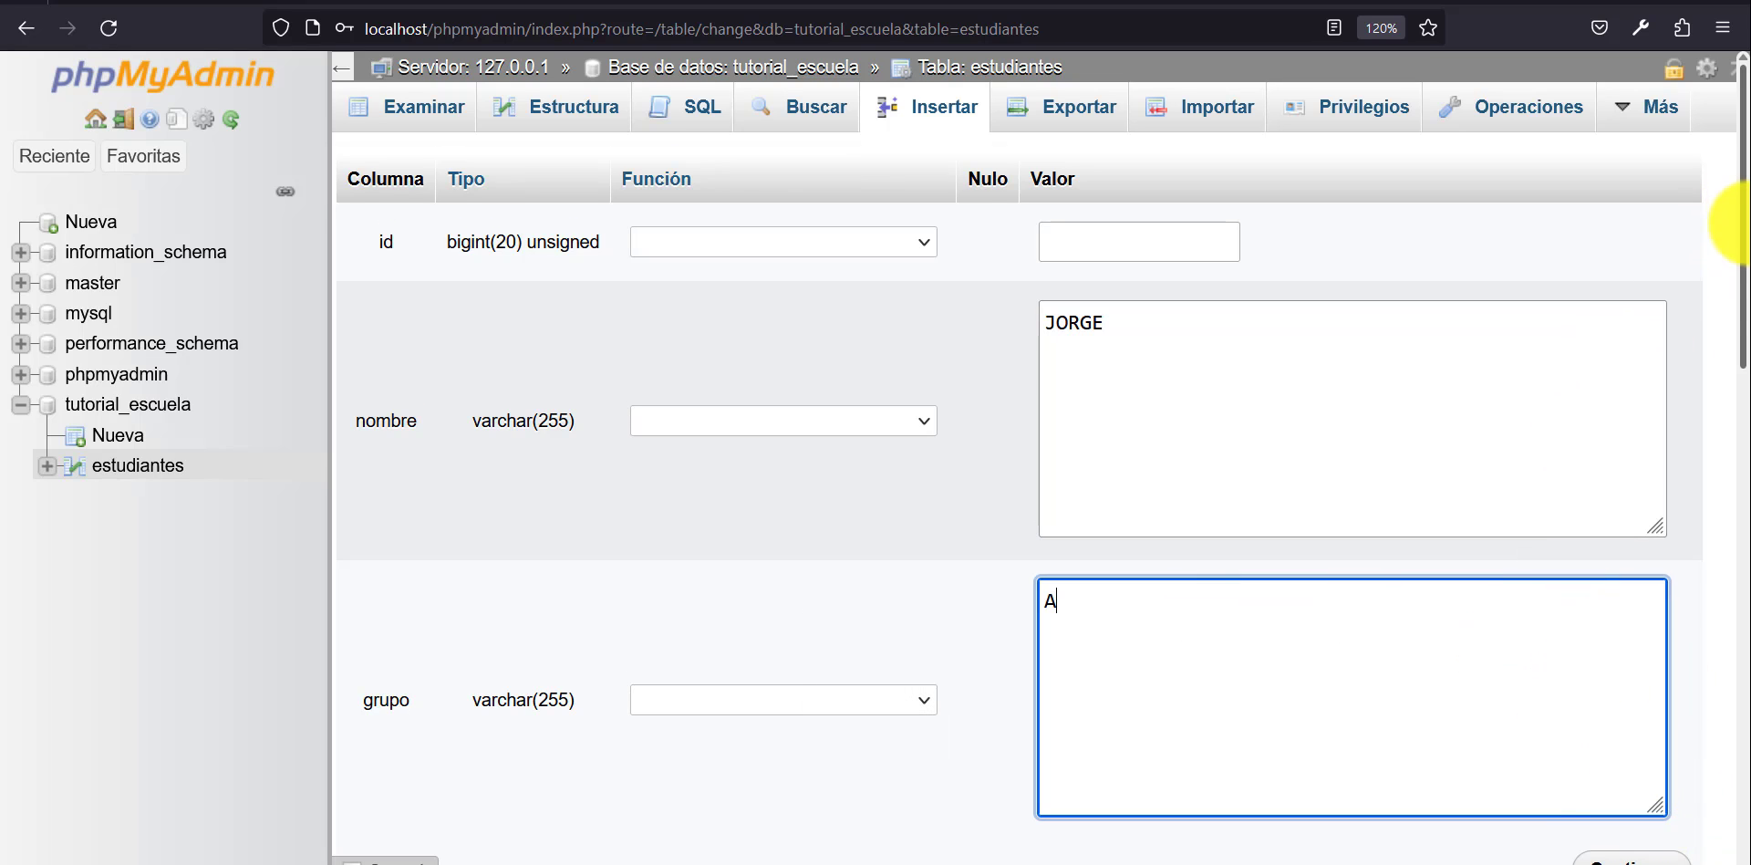
pyautogui.write('A')
# Fill the second new estudiantes row with another student's first name and grupo B, and insert both rows.
pyautogui.moveTo(1741, 221); pyautogui.dragTo(1738, 461)
pyautogui.click(1184, 484)
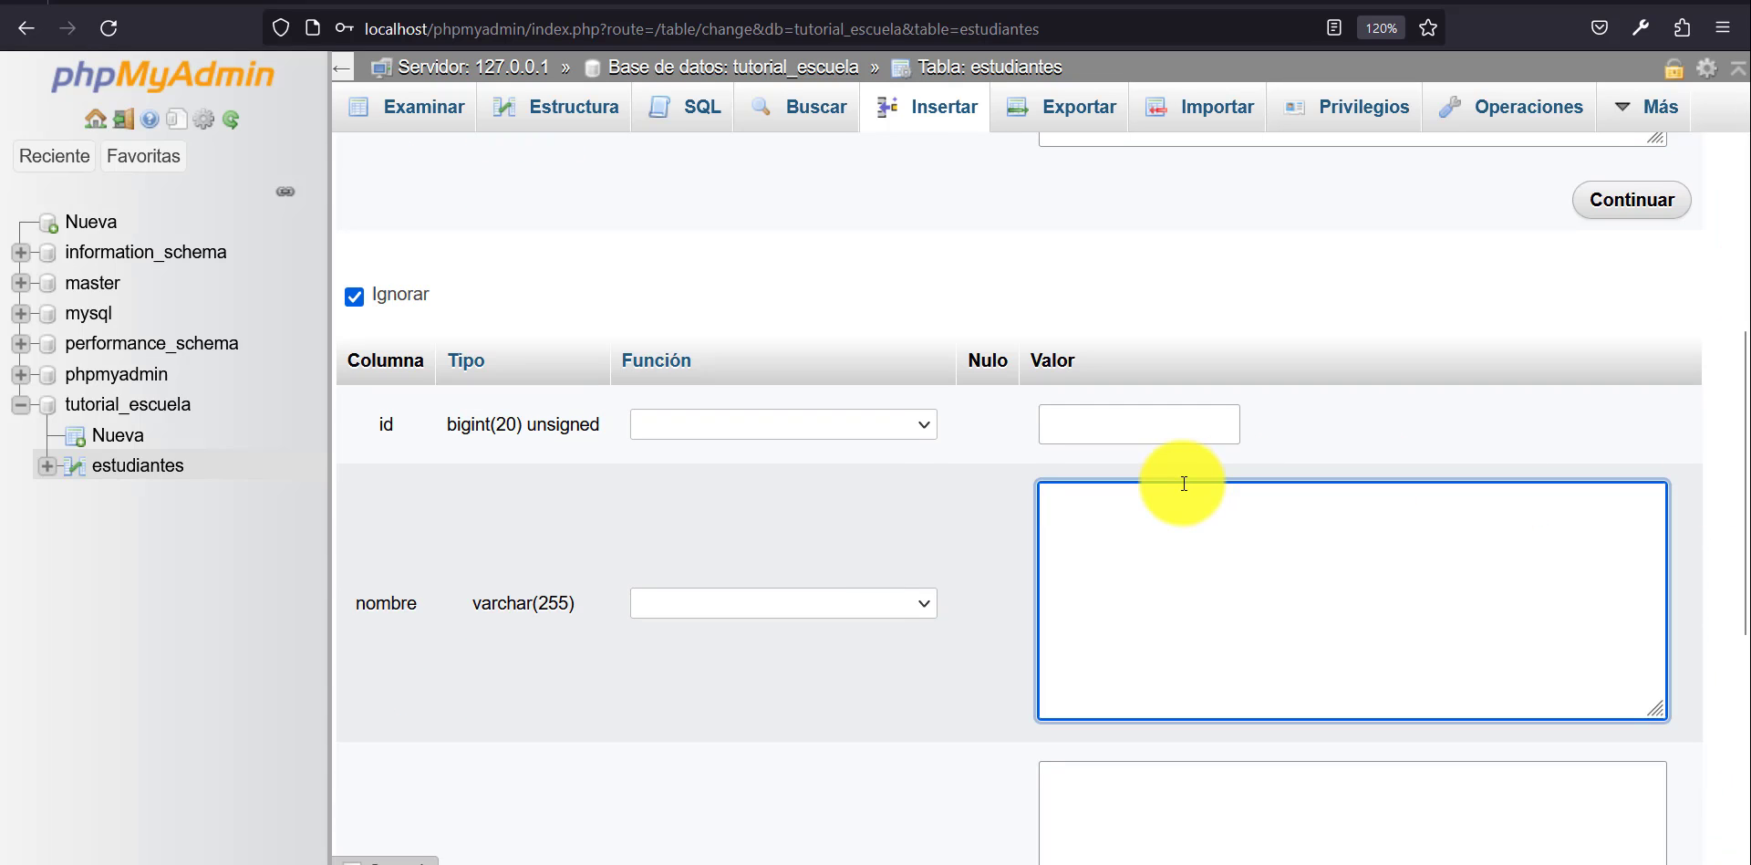
pyautogui.write('MARI')
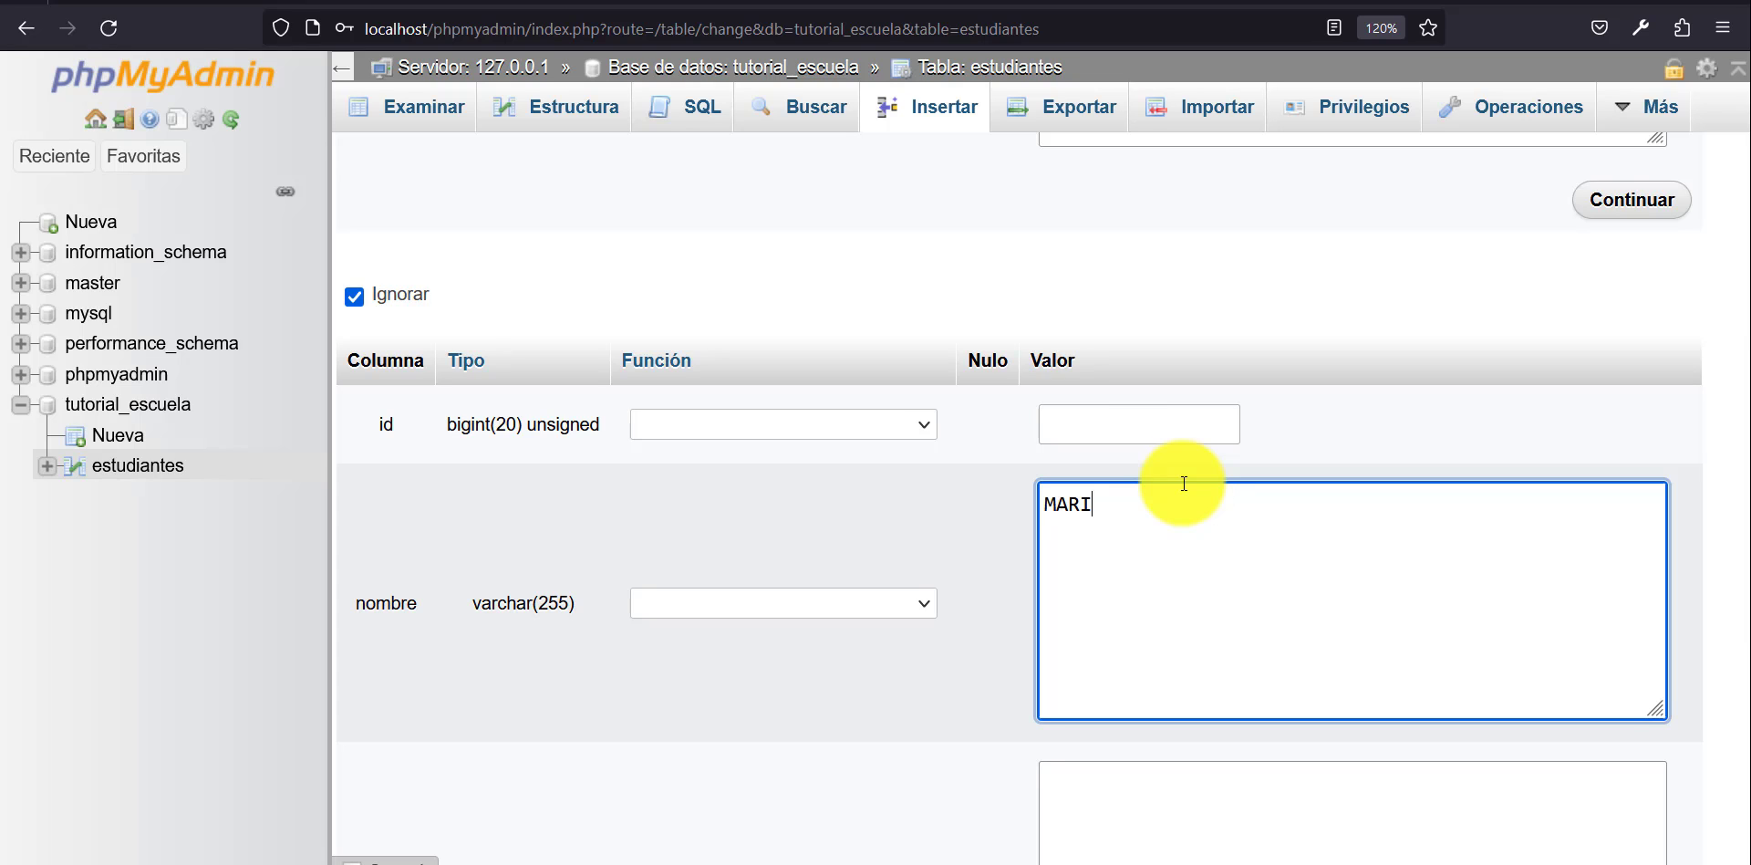
pyautogui.write('A')
pyautogui.press('Tab')
pyautogui.write('B')
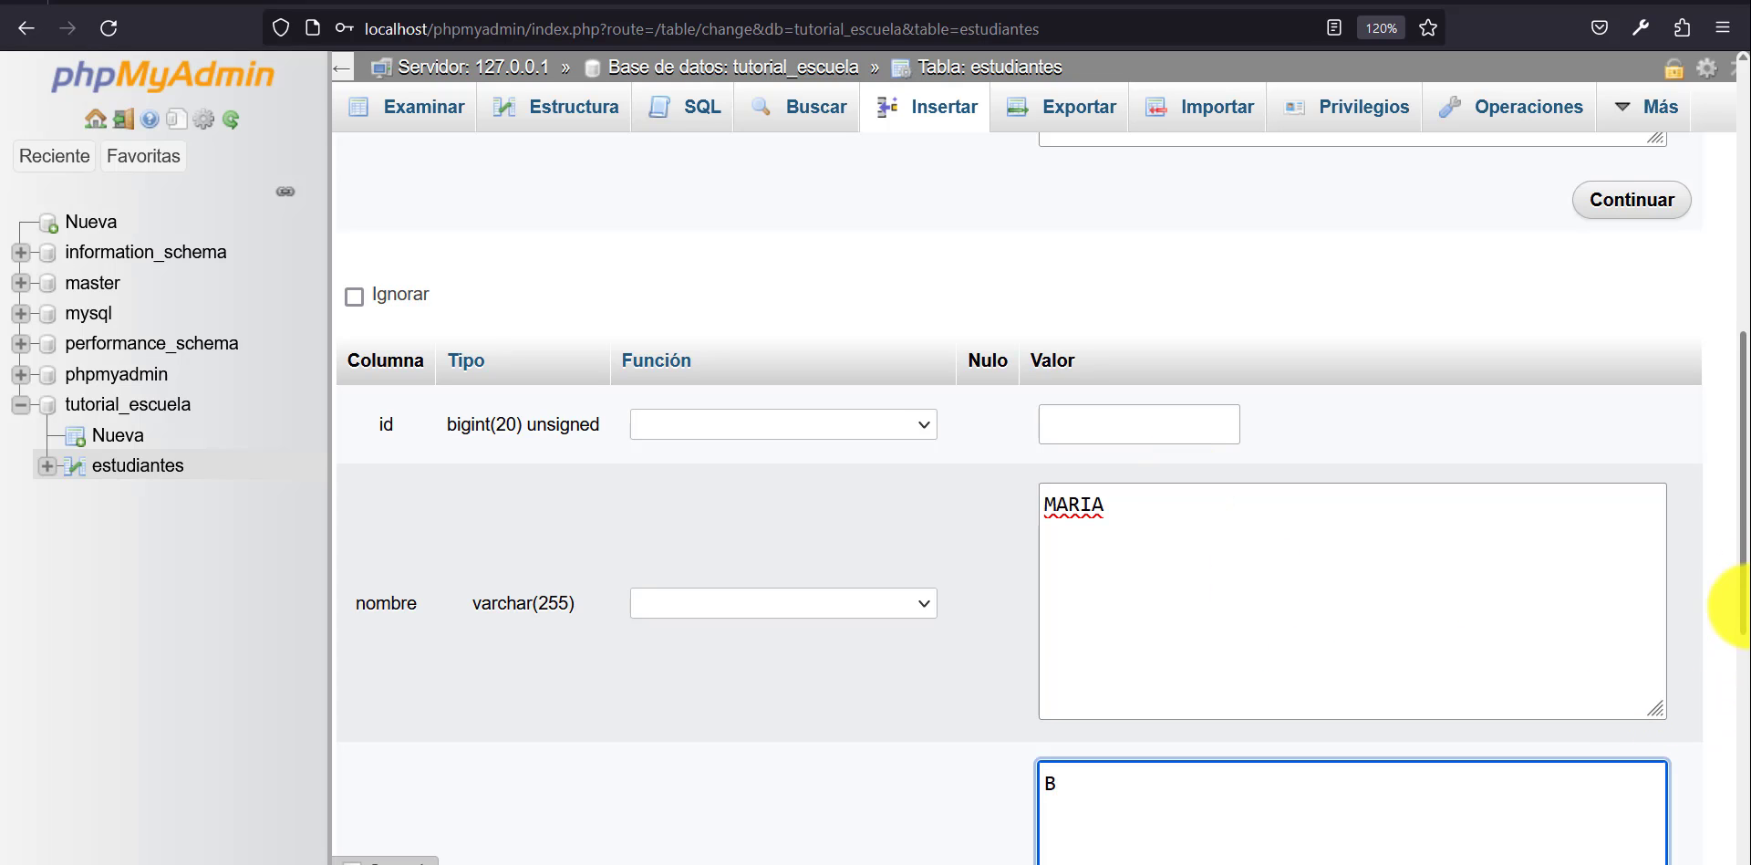
pyautogui.scroll(-5, 1737, 711)
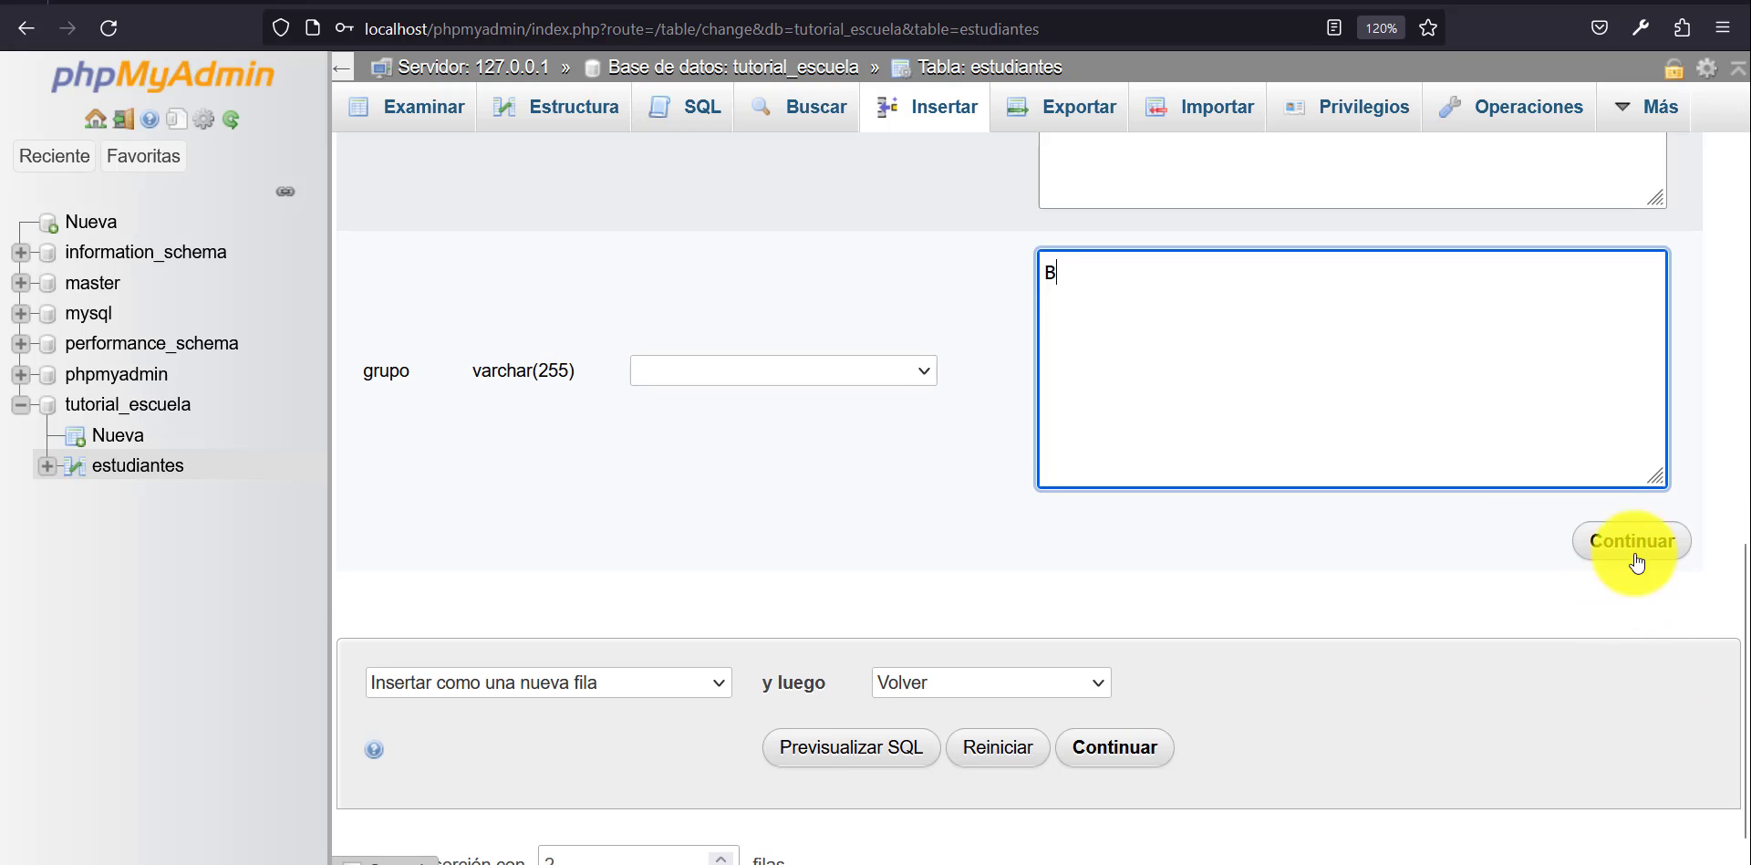
pyautogui.click(1633, 538)
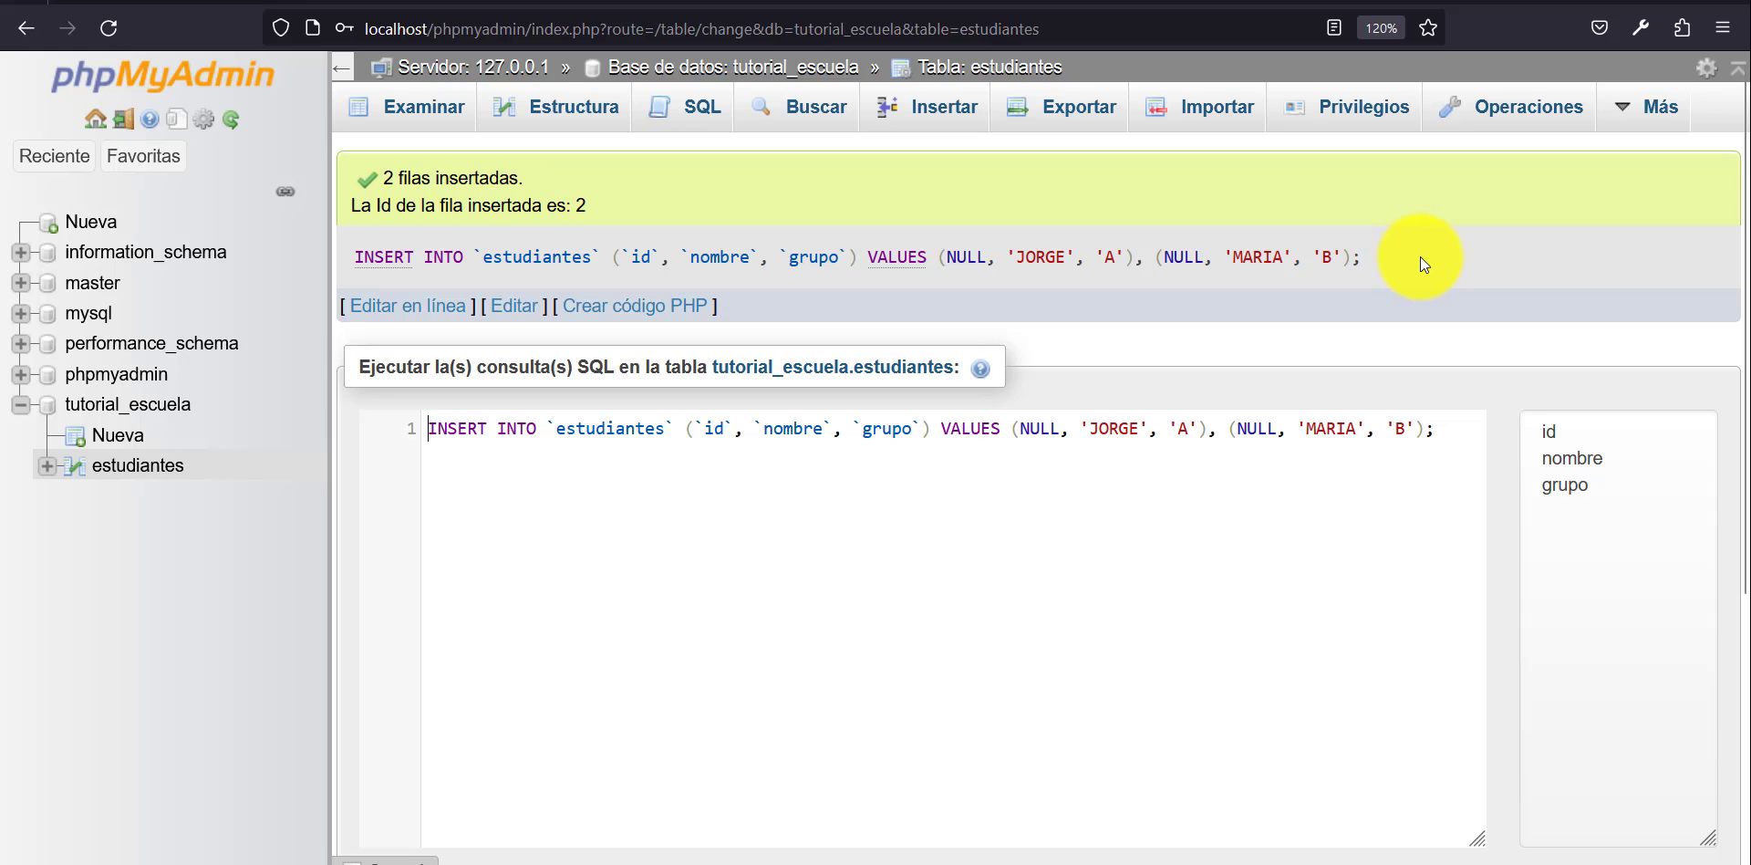
# Examine the generated INSERT statement and browse the rows stored in the estudiantes table.
pyautogui.moveTo(1420, 256); pyautogui.dragTo(461, 272)
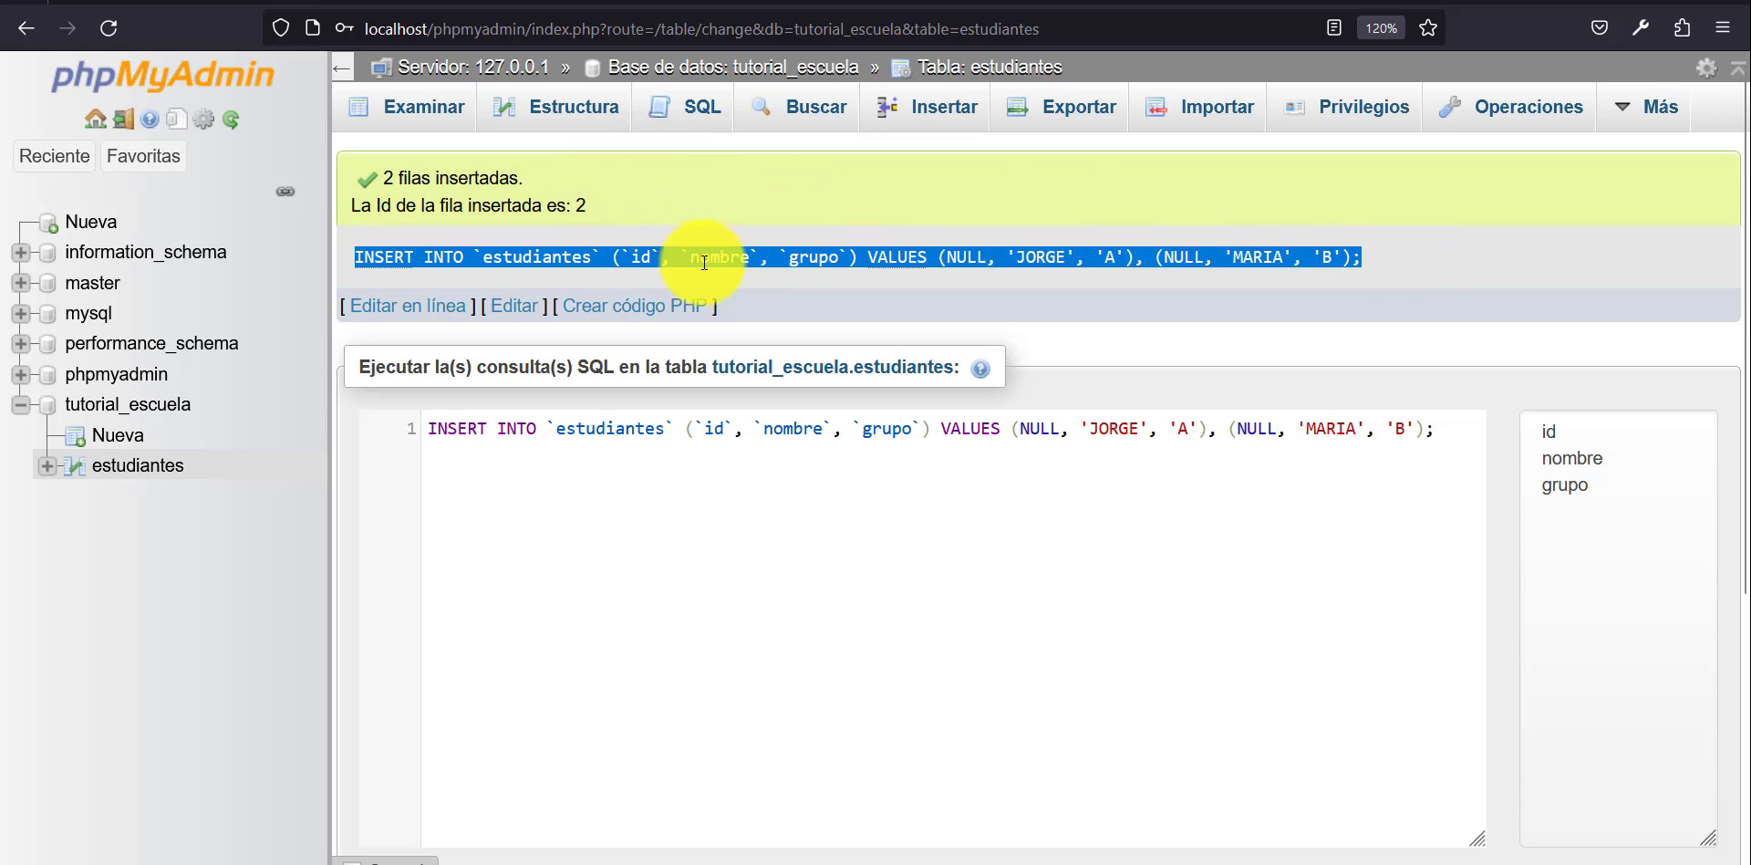
pyautogui.click(1502, 245)
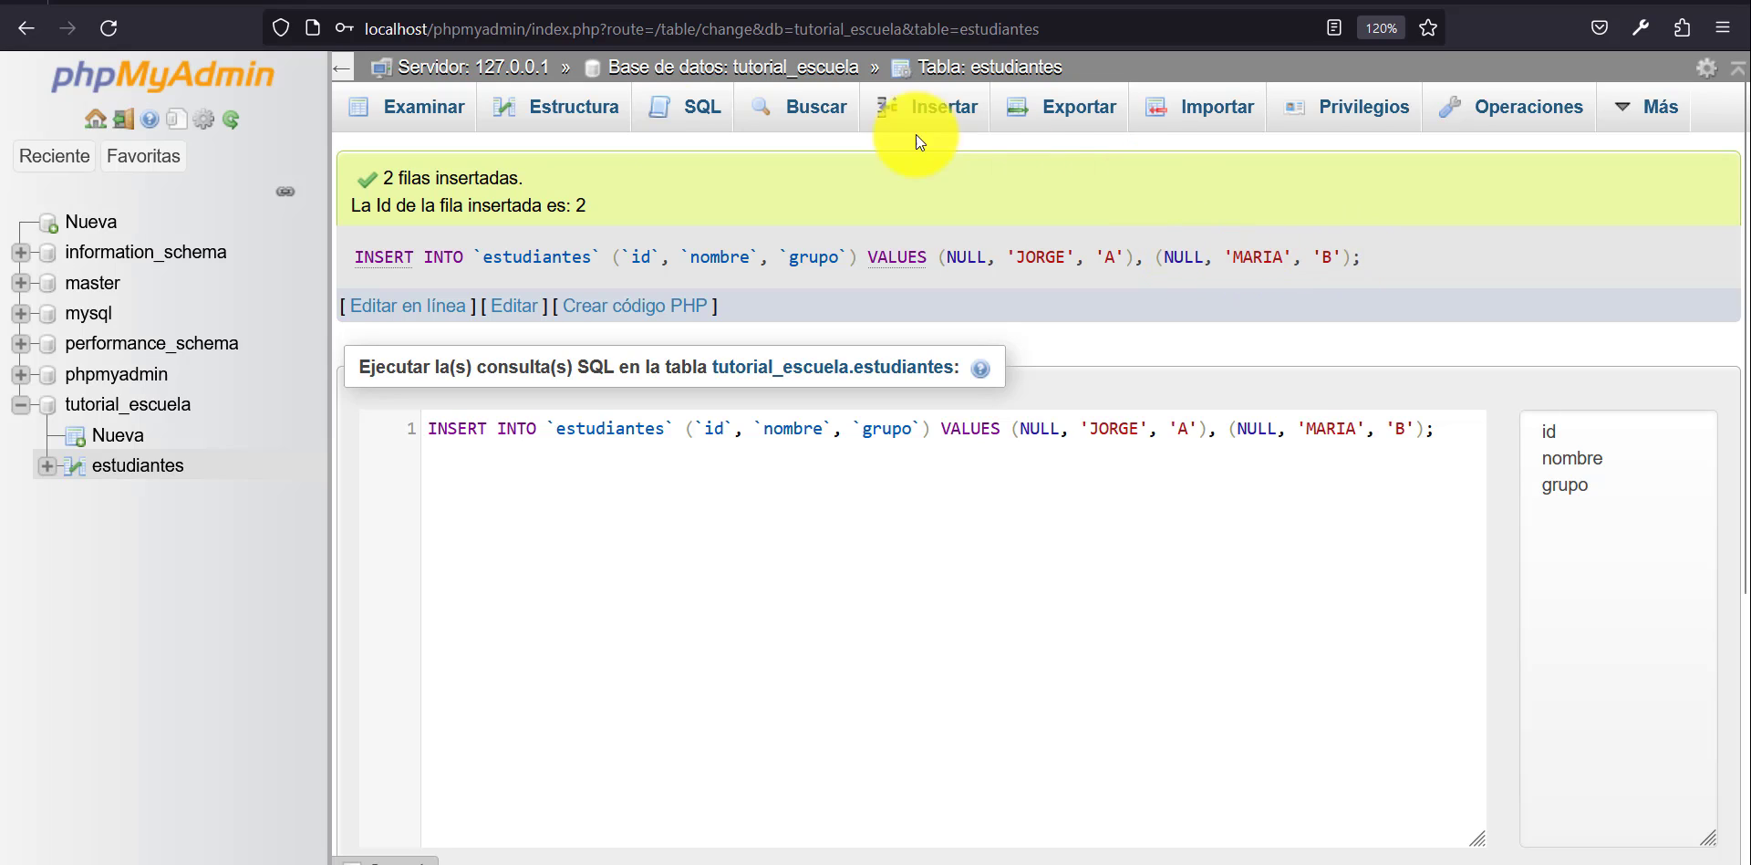
pyautogui.click(123, 468)
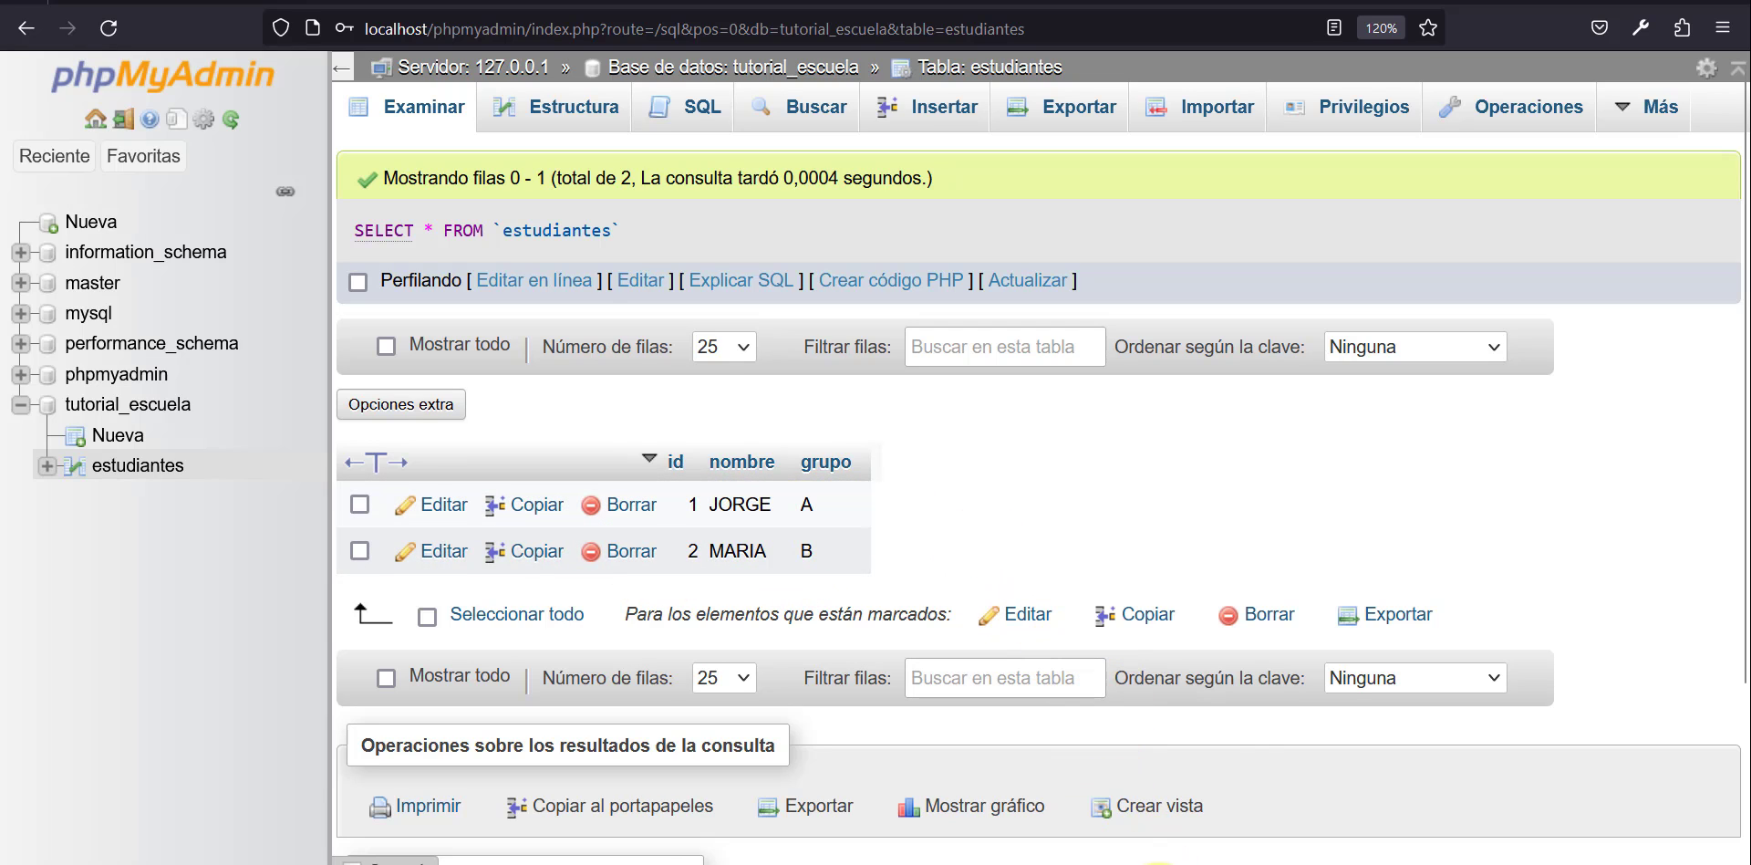
# Copy the CREATE TABLE materias statement from the Notepad script, then switch to MySQL Workbench and refresh its schema list.
pyautogui.click(1127, 864)
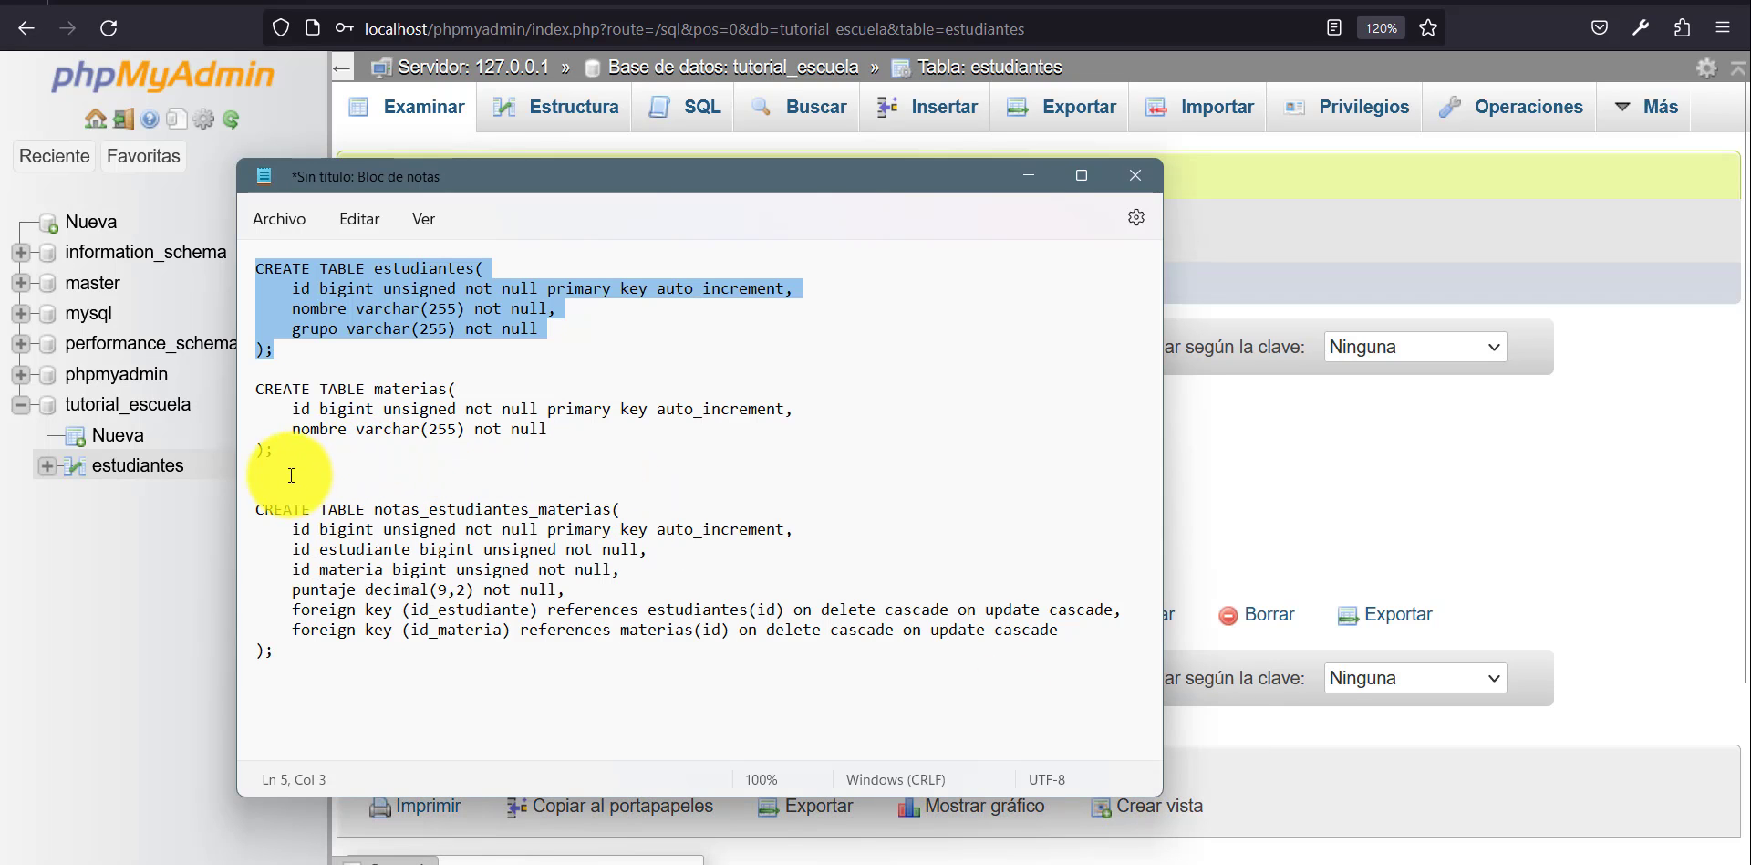
pyautogui.moveTo(274, 450); pyautogui.dragTo(228, 398)
pyautogui.hotkey('ctrl', 'c')
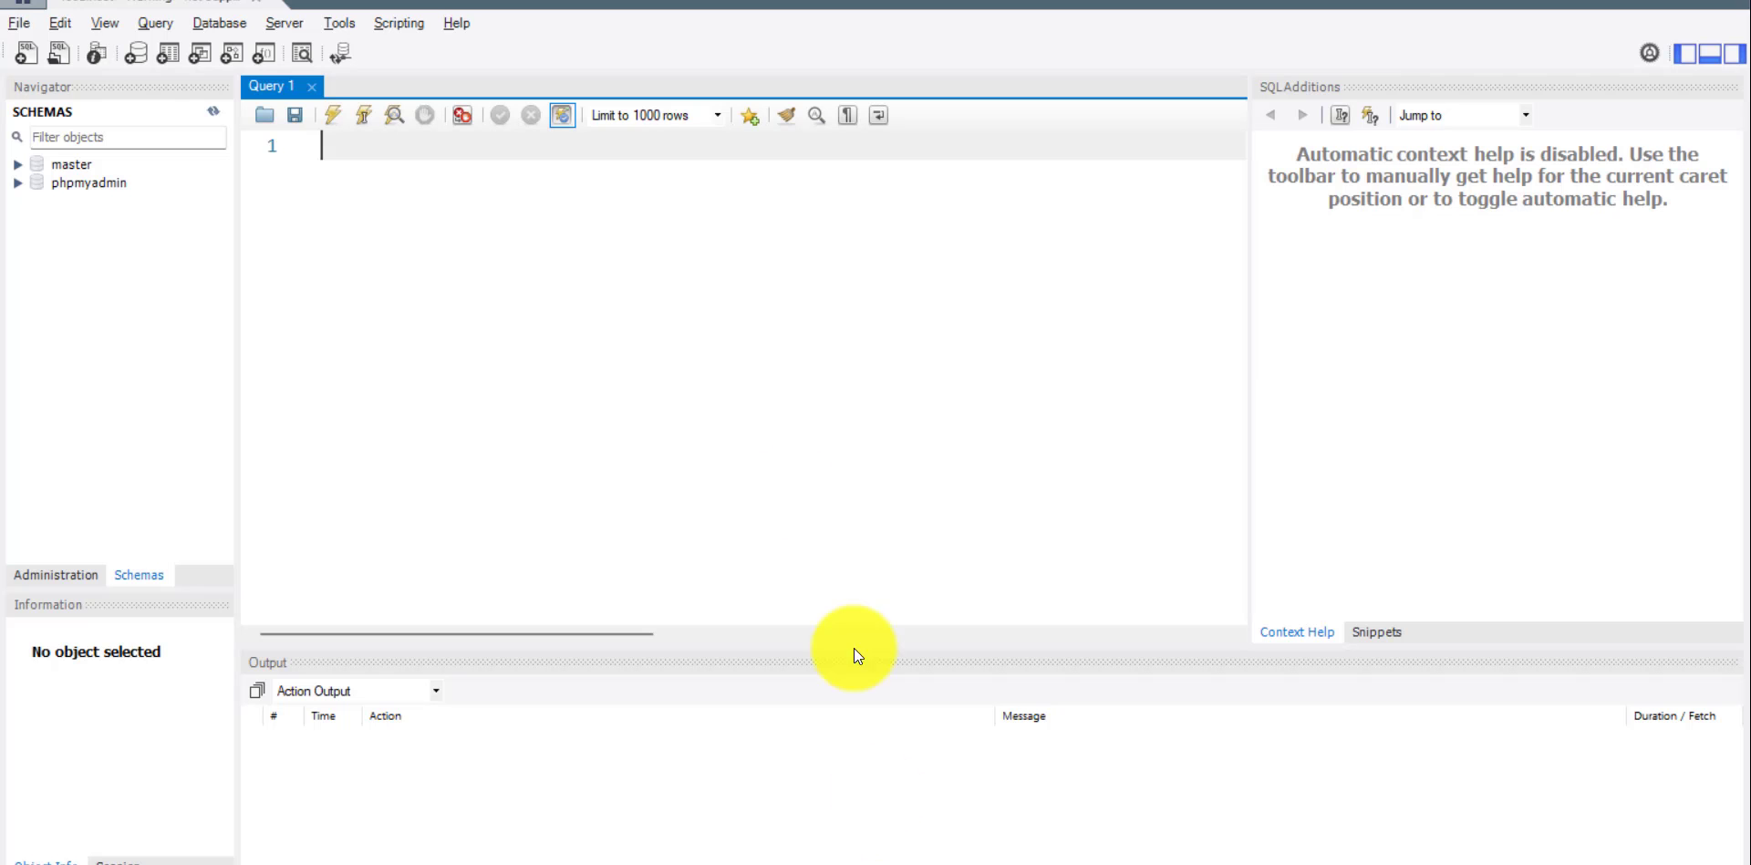
pyautogui.click(215, 108)
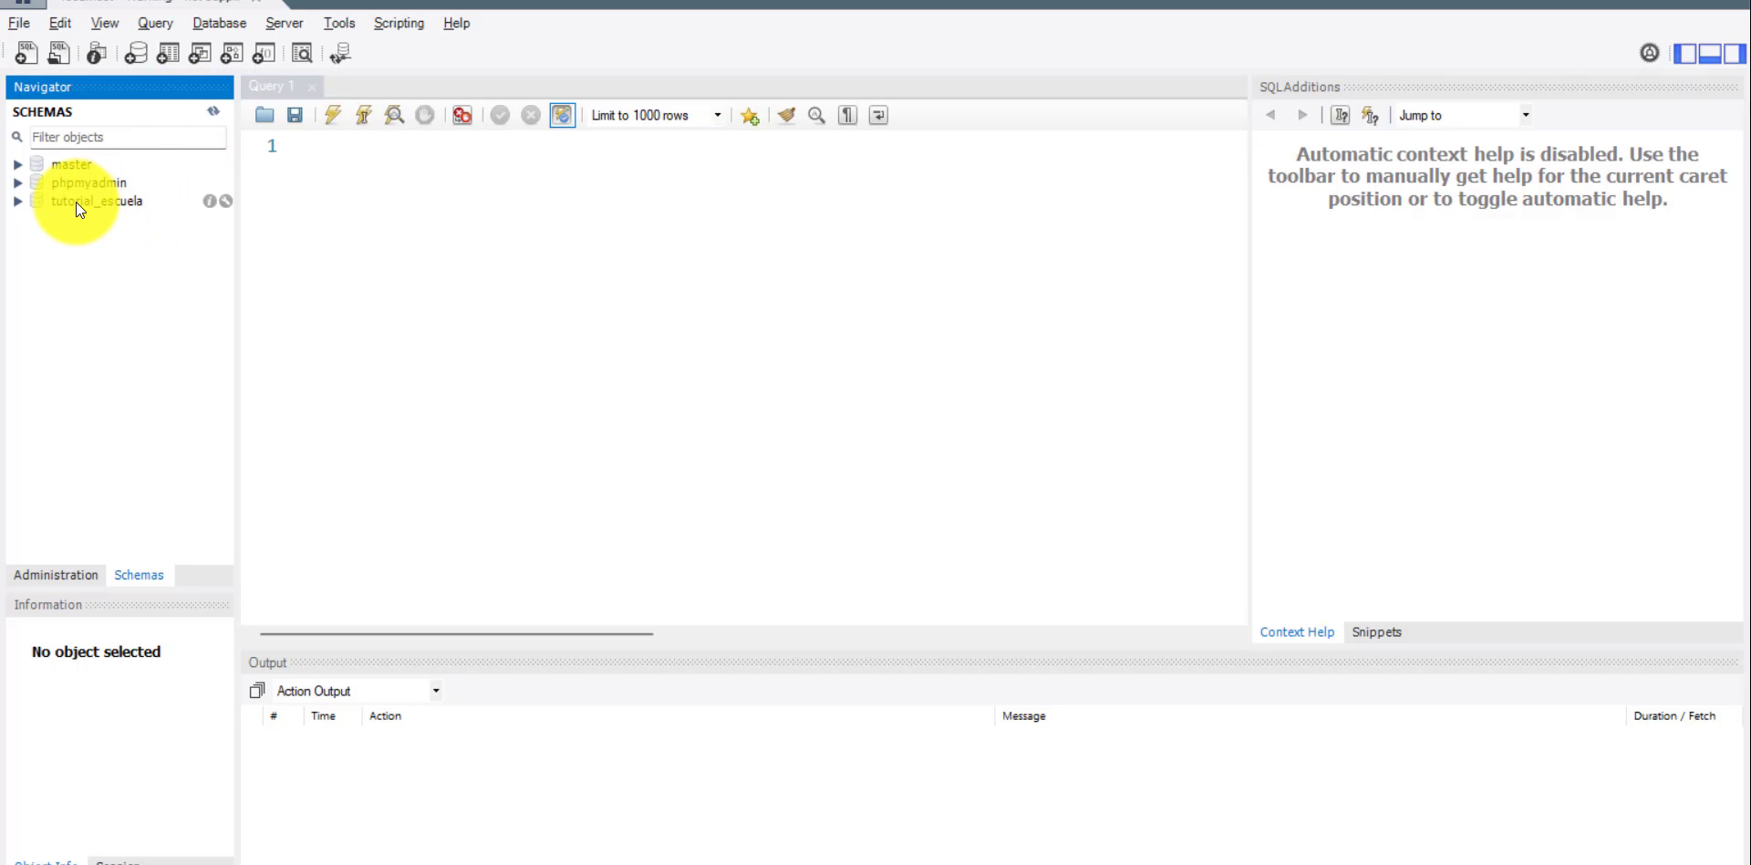
pyautogui.click(284, 202)
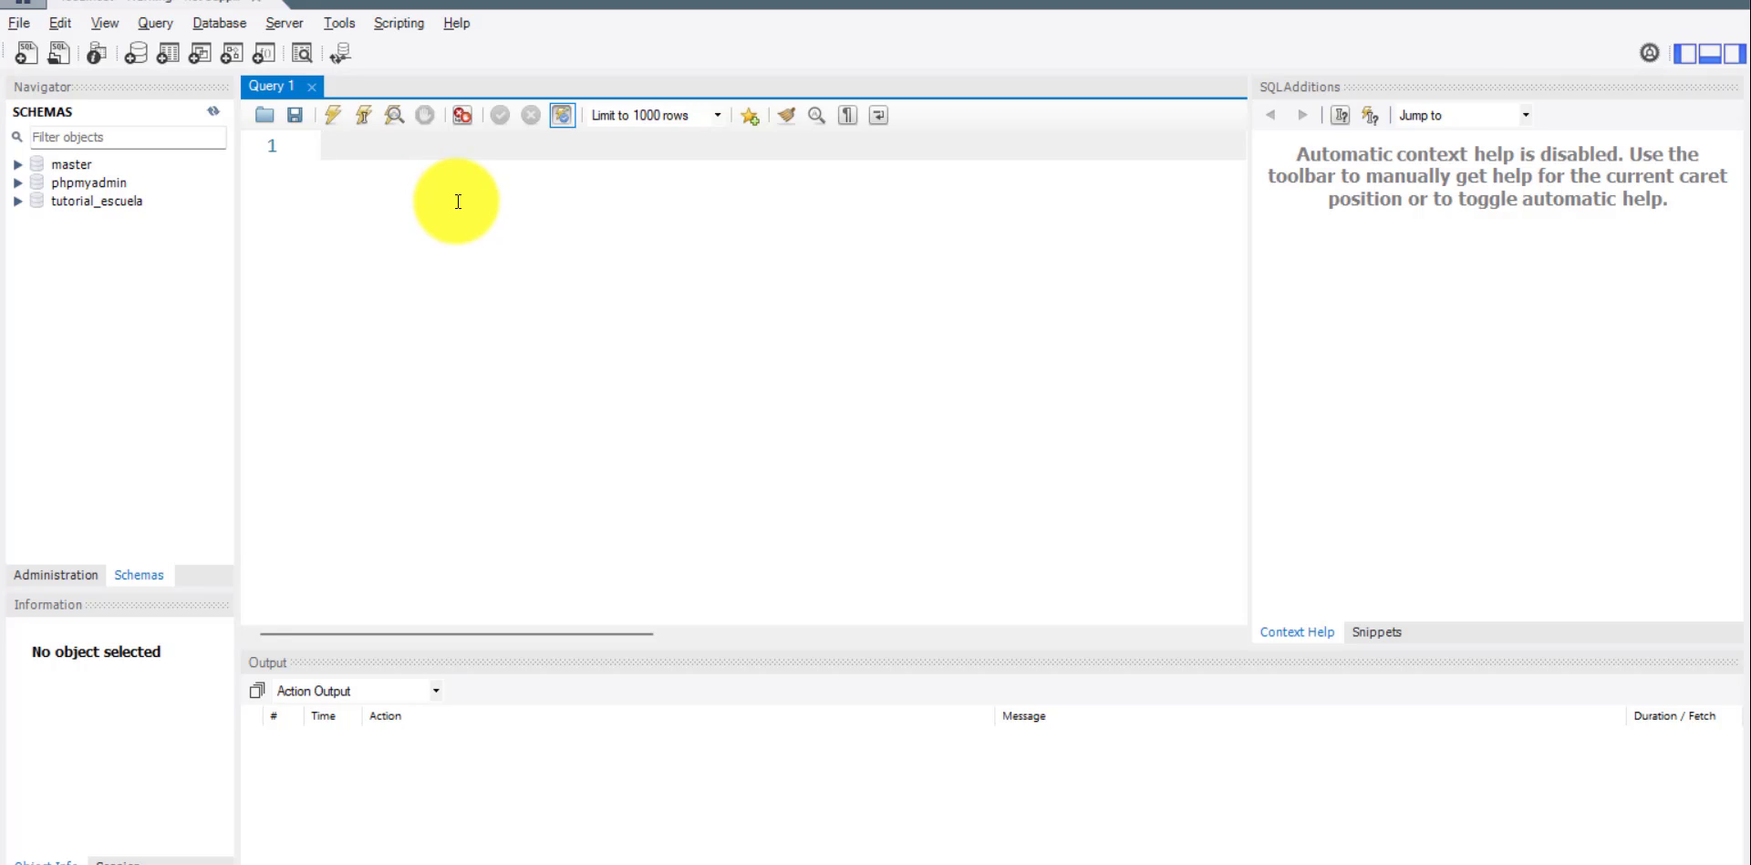
# Write USE tutorial_escuela; in the empty query and execute it to make that schema the default.
pyautogui.write('USE tuto')
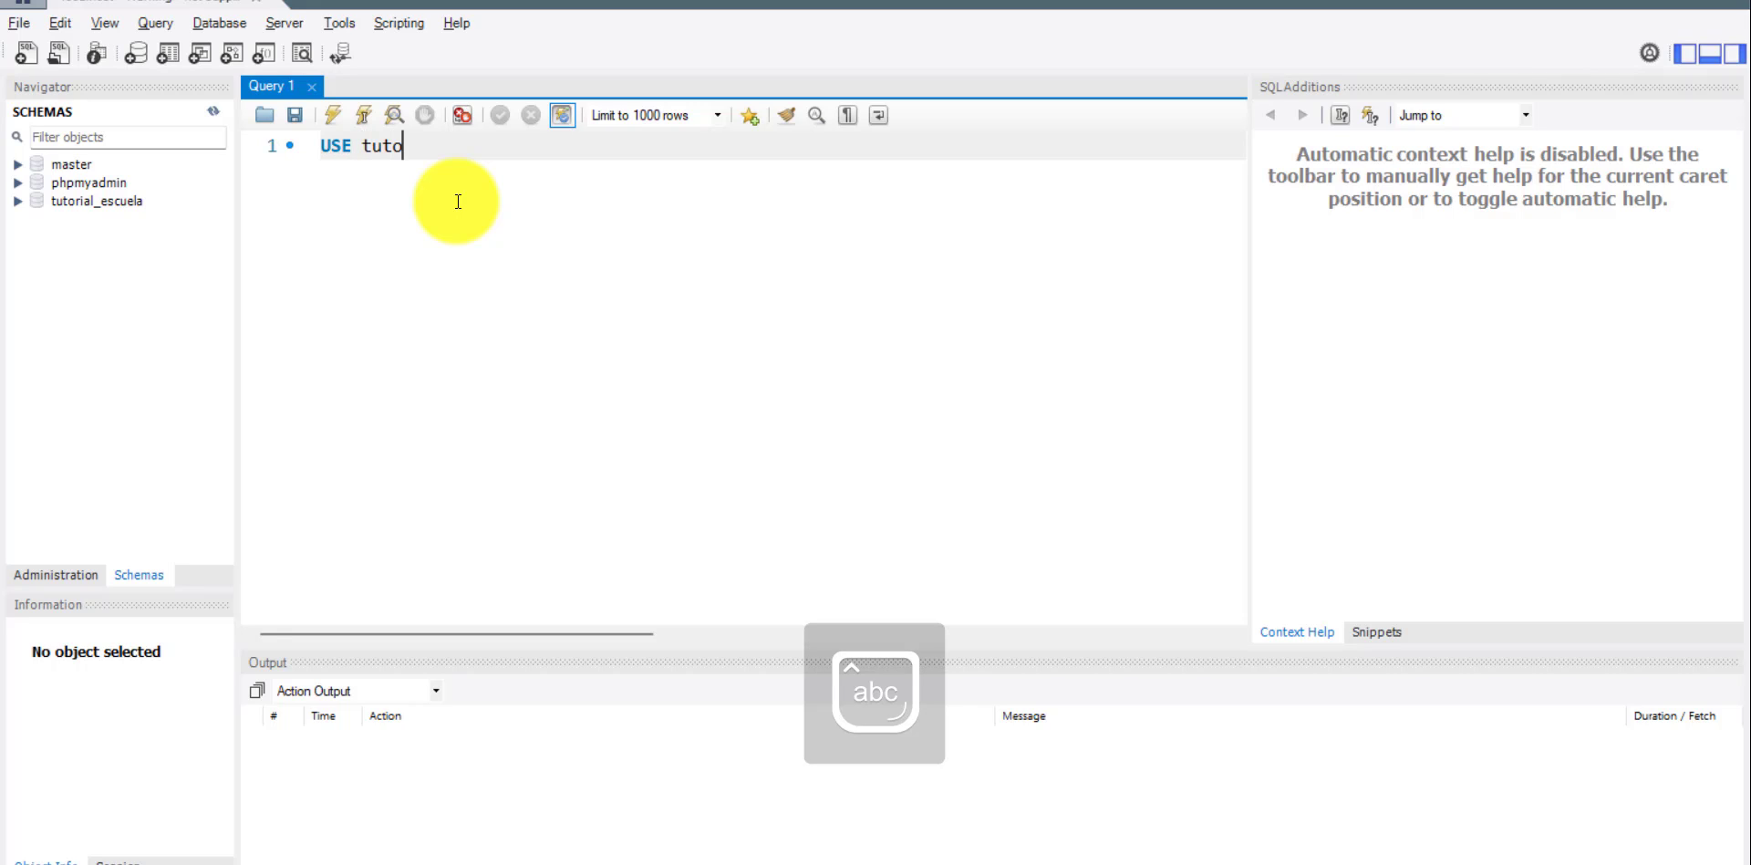
pyautogui.write('rial_e')
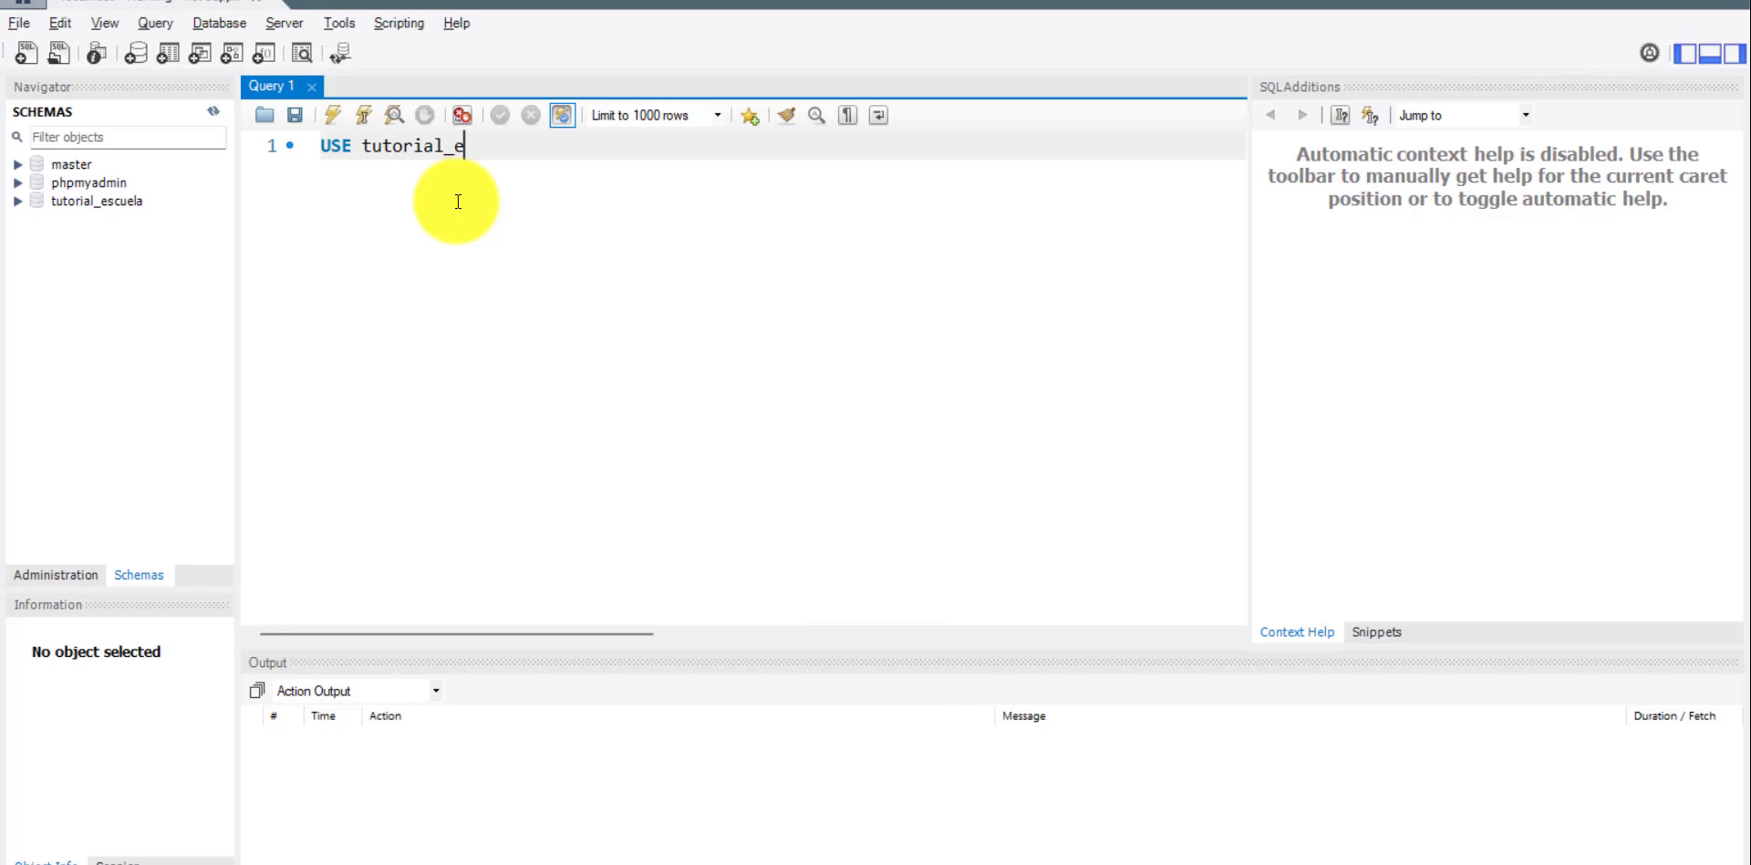
pyautogui.write('scuela;')
pyautogui.hotkey('ctrl', 'Return')
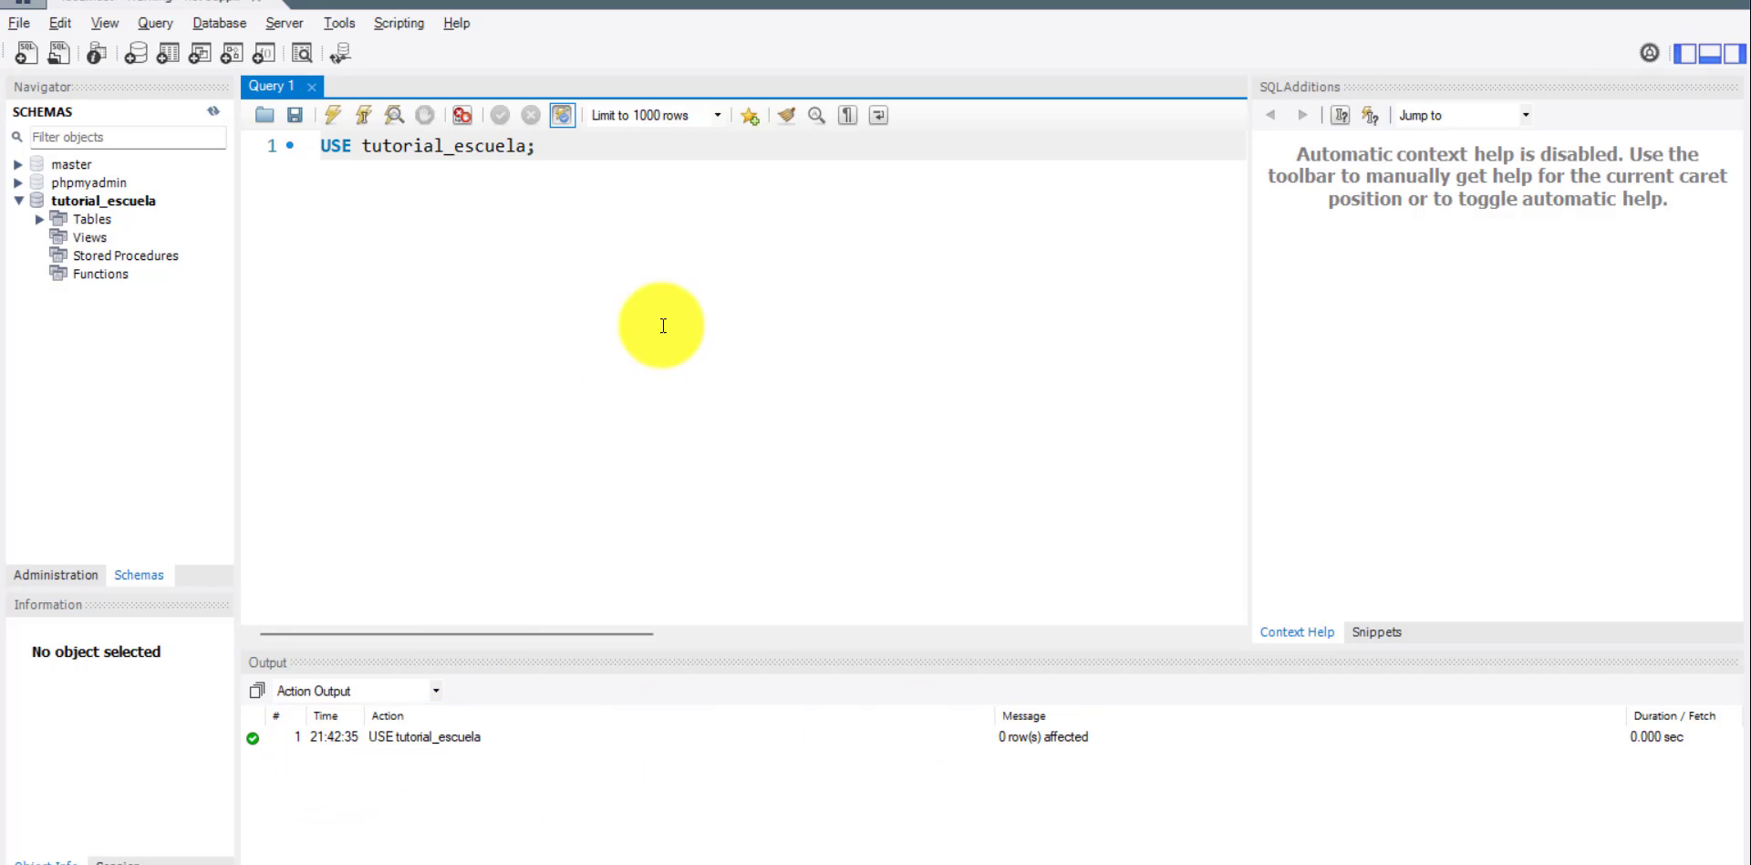
# Paste the copied CREATE TABLE materias statement below the USE line and execute it.
pyautogui.press('Return')
pyautogui.press('Return')
pyautogui.hotkey('ctrl', 'v')
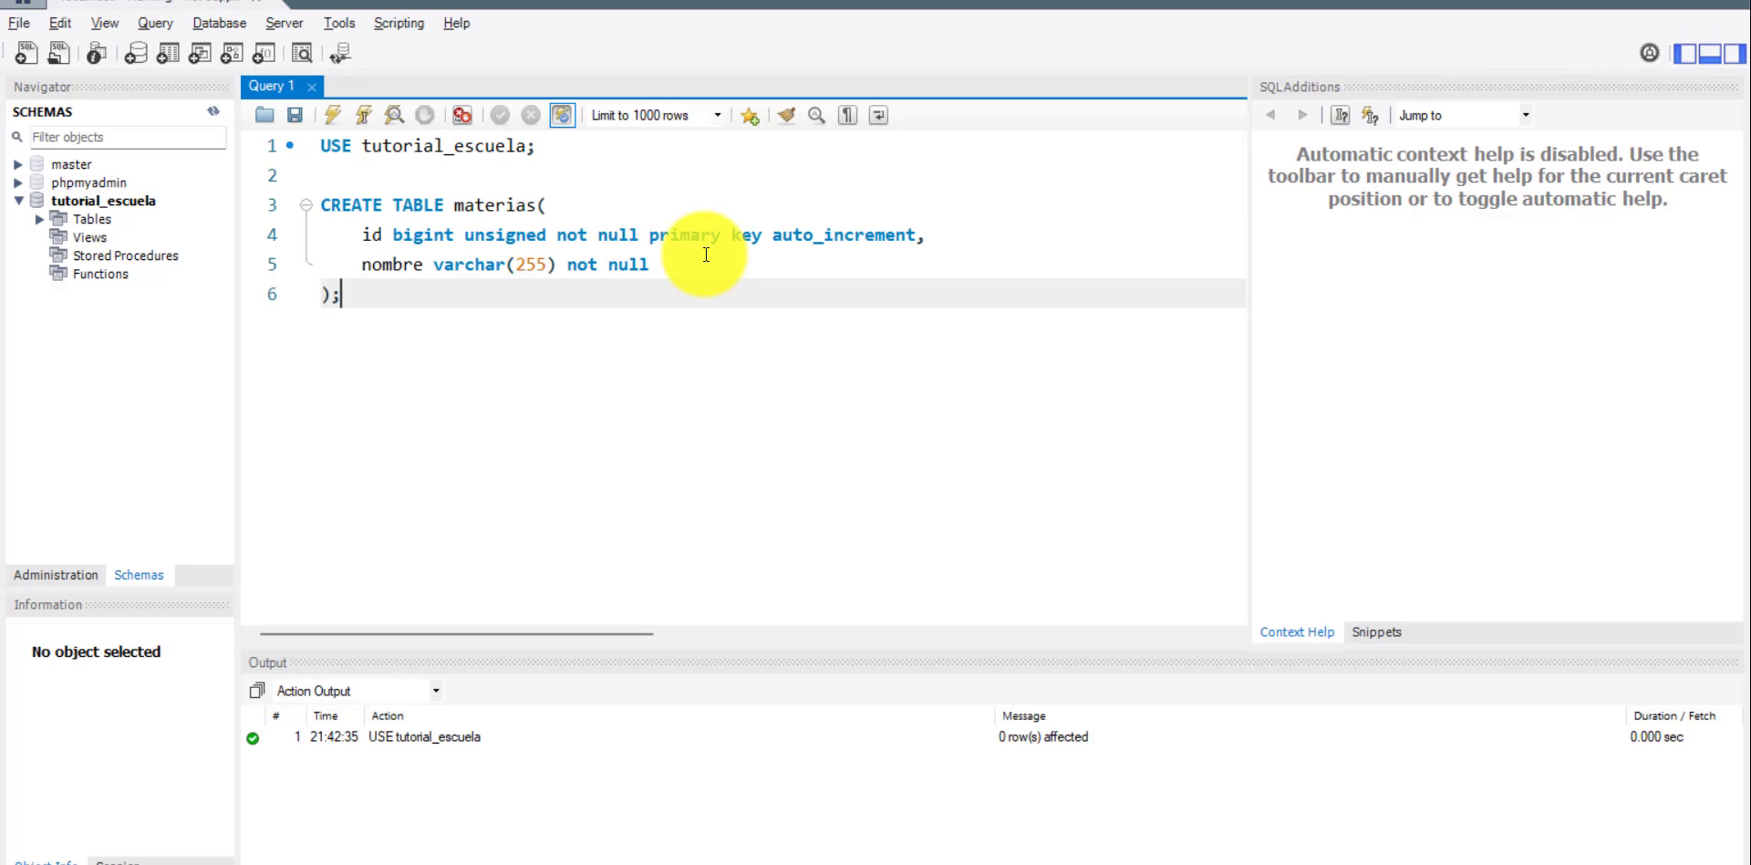
pyautogui.scroll(3, 526, 340)
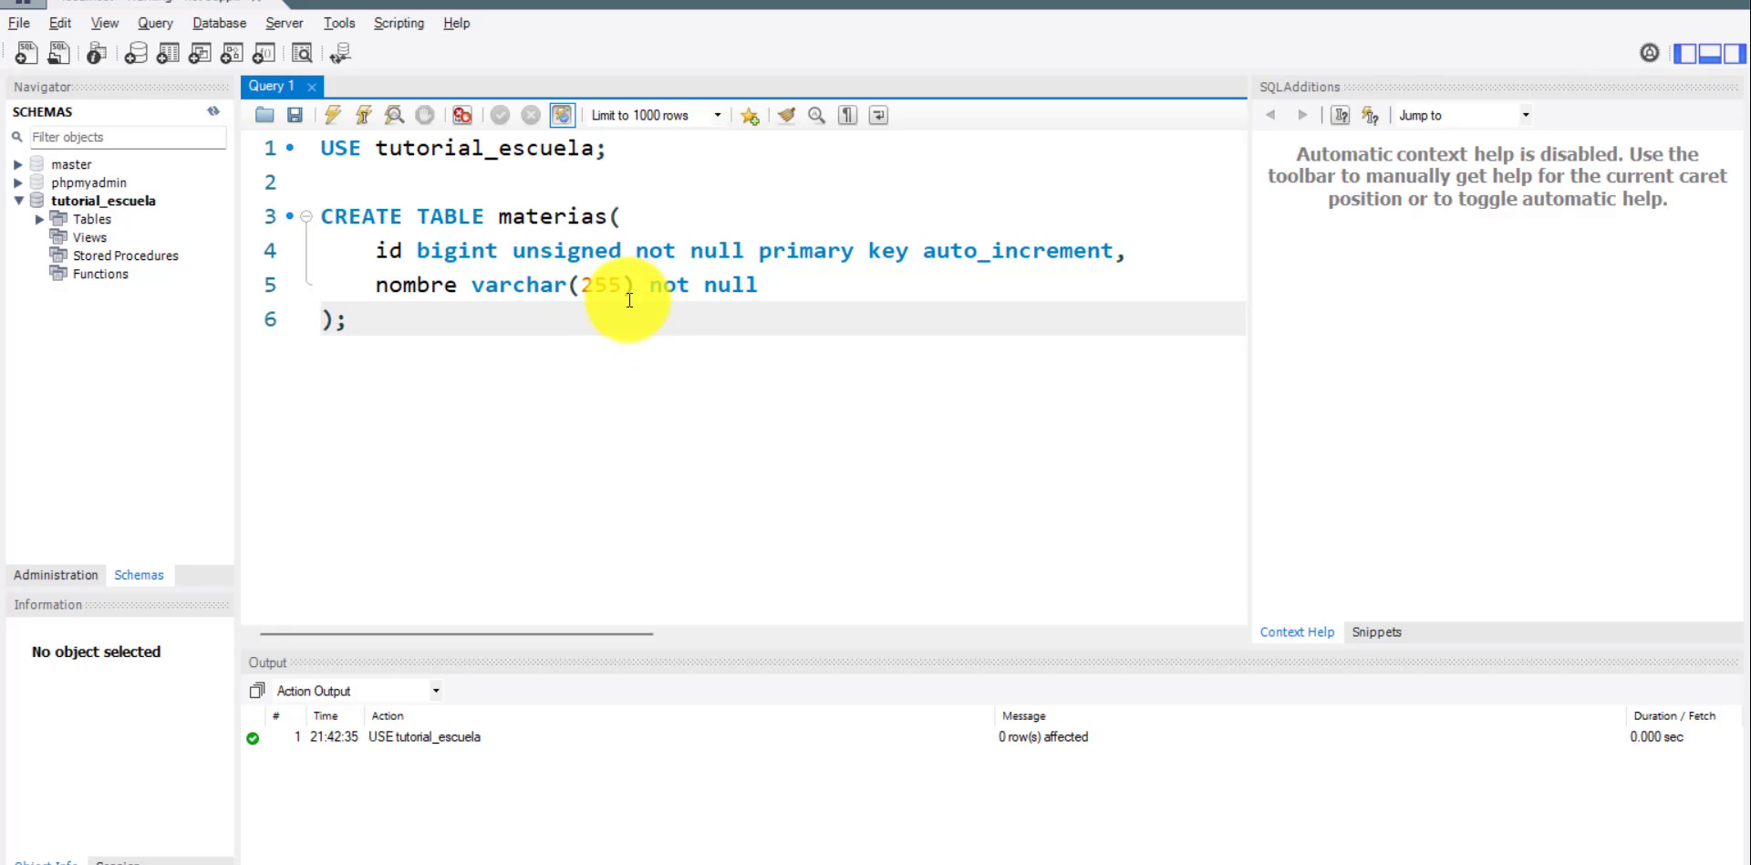
pyautogui.hotkey('ctrl', 'Return')
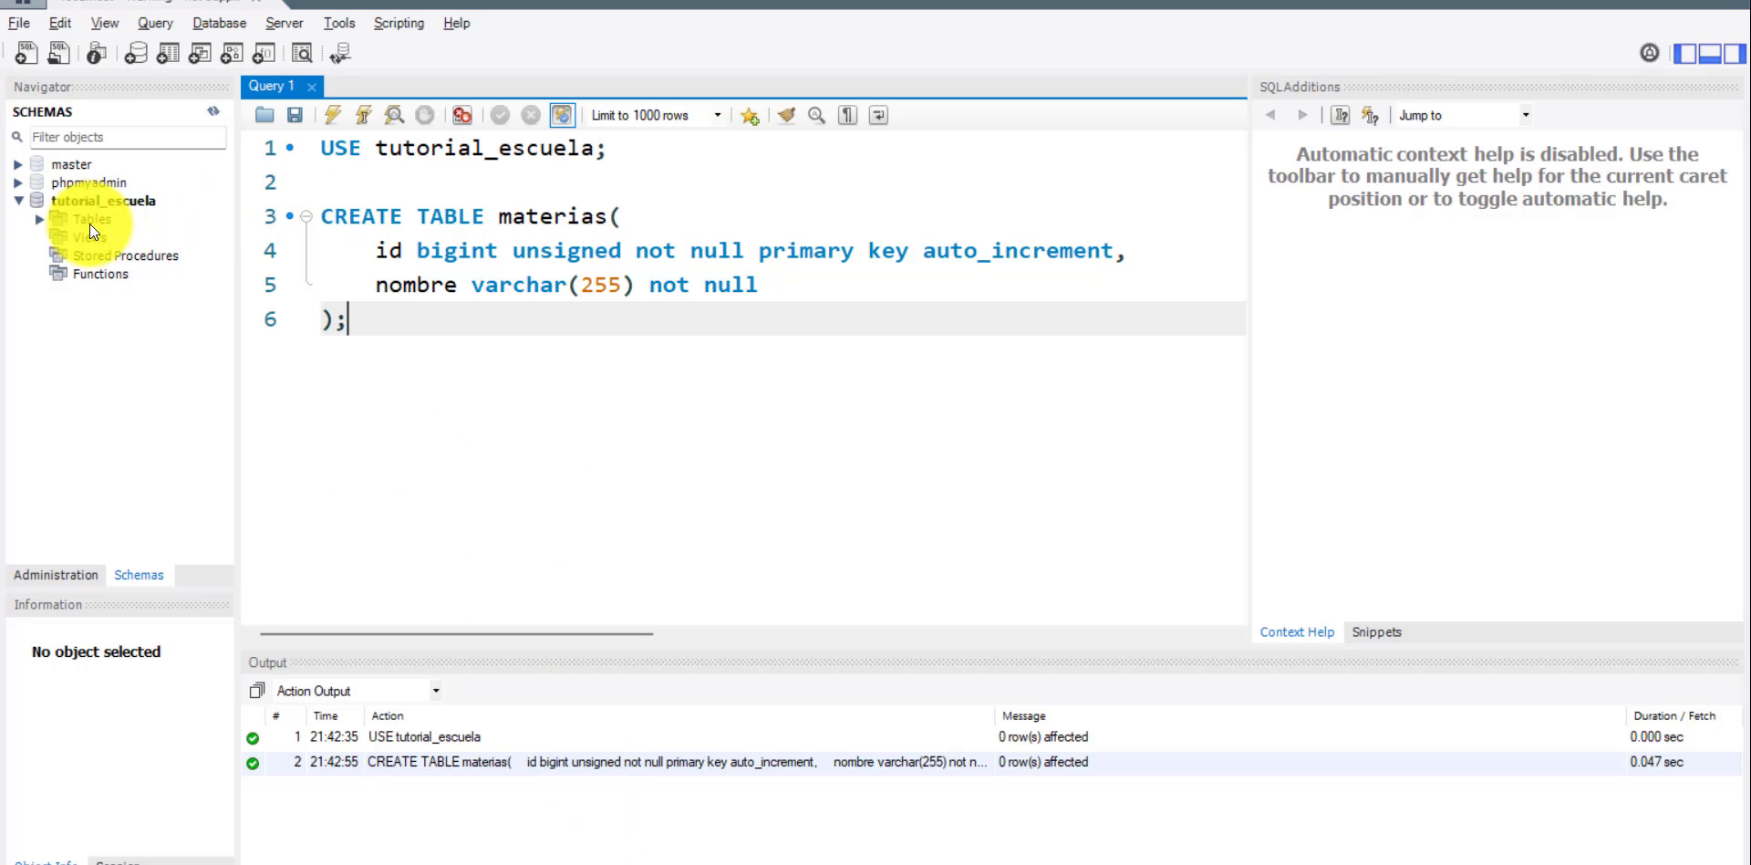
# Refresh the schemas, expand the tables of tutorial_escuela and open the rows of the materias table.
pyautogui.click(206, 108)
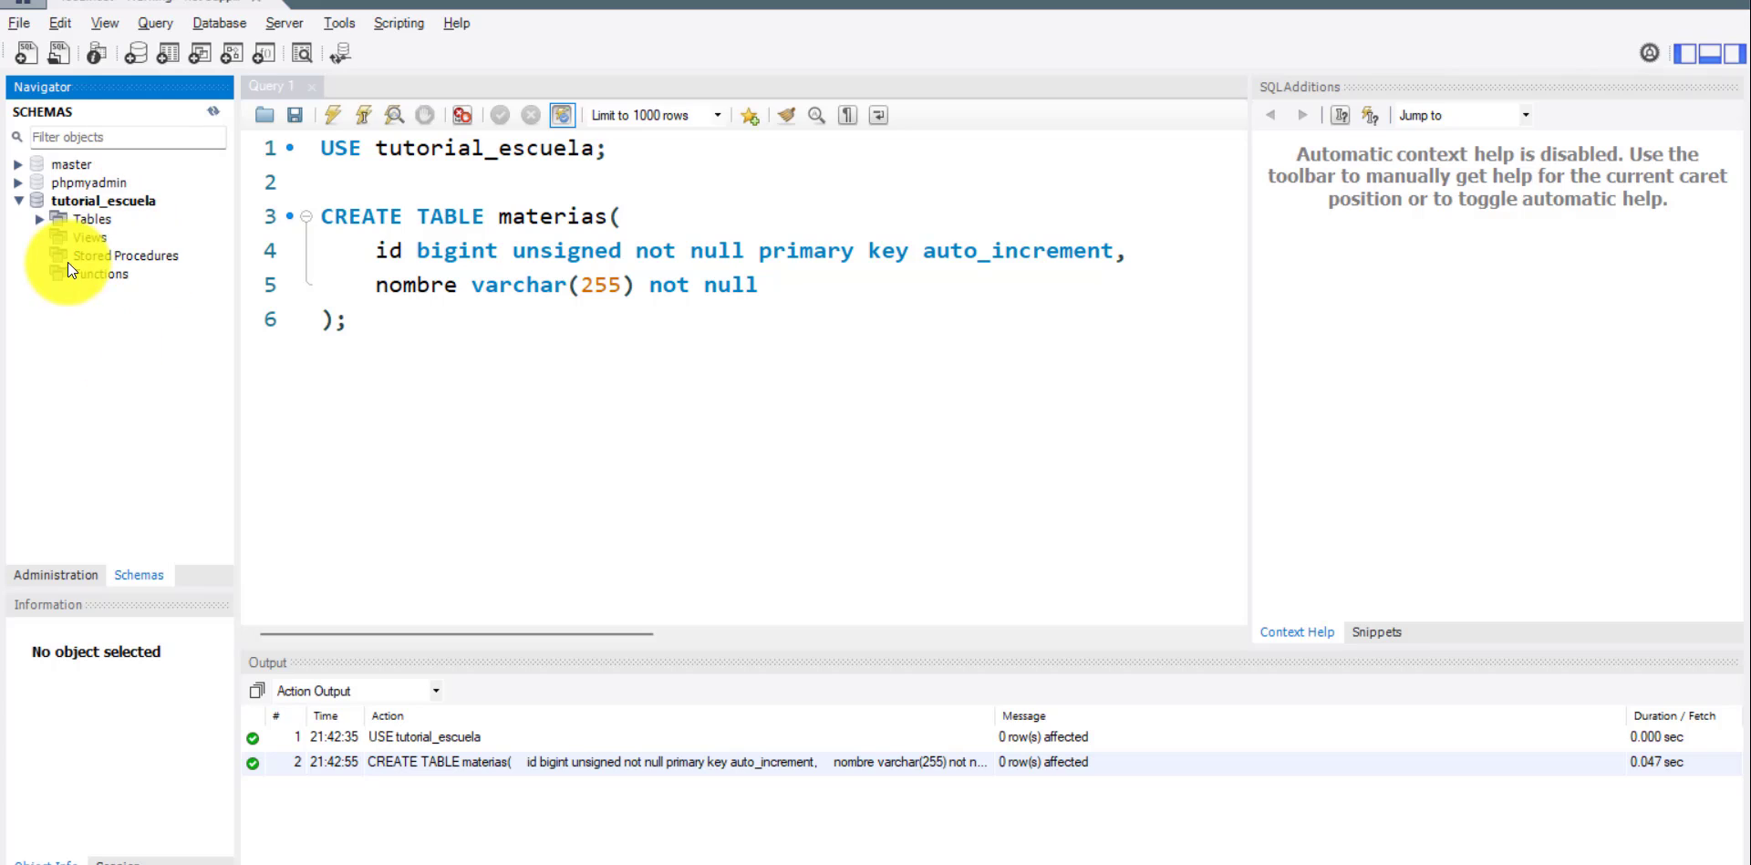
pyautogui.click(40, 219)
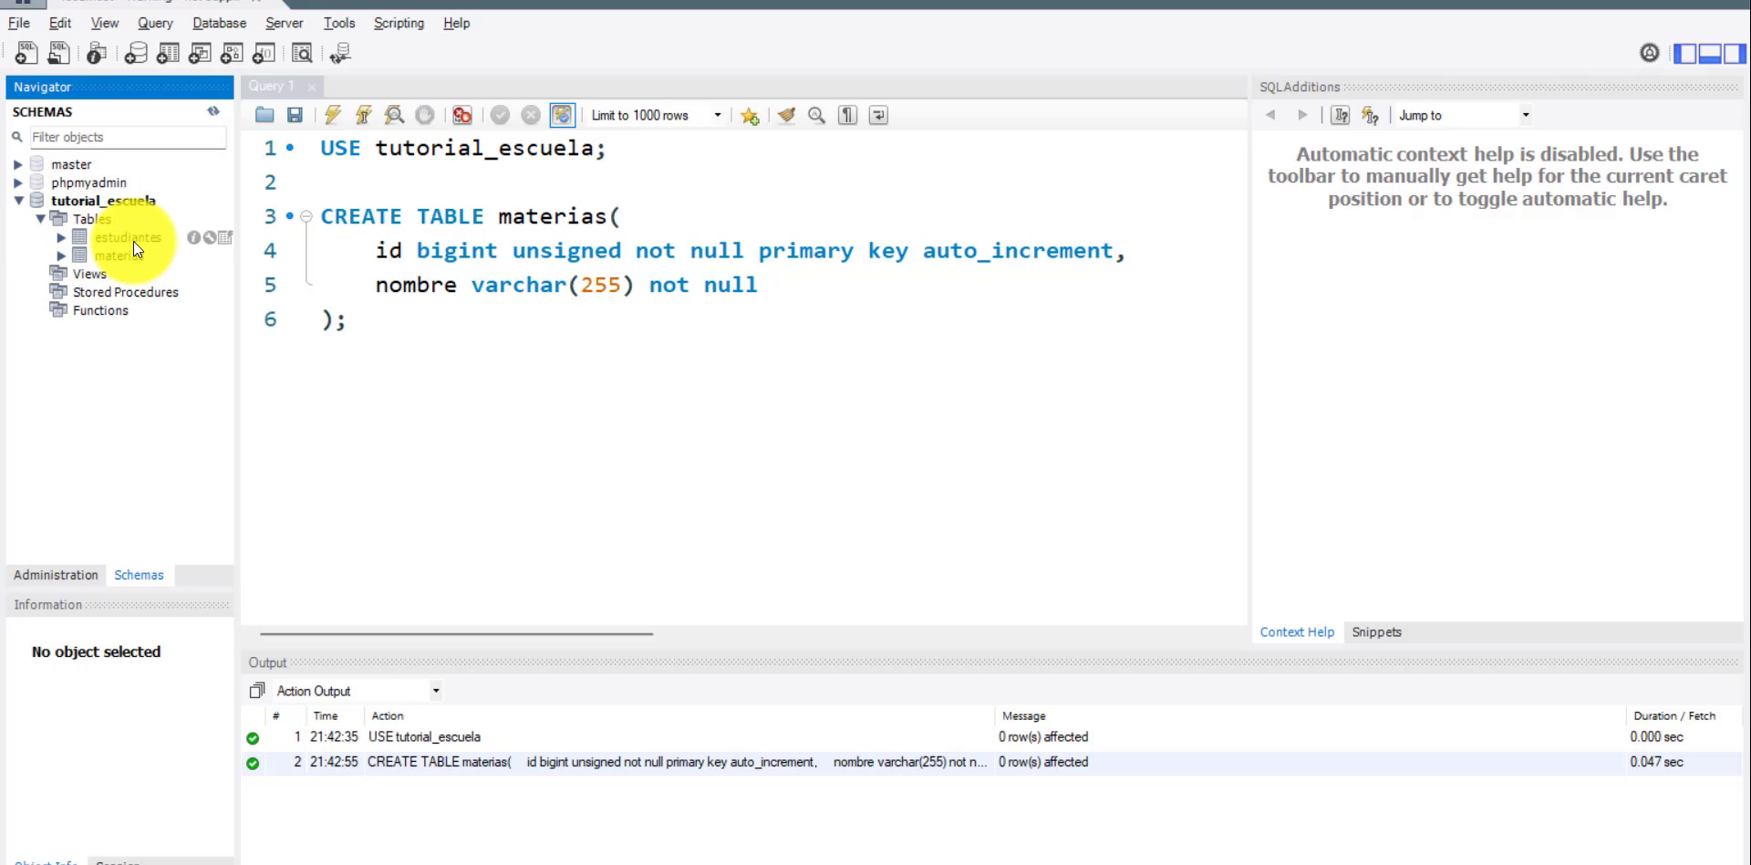
pyautogui.click(128, 259)
pyautogui.rightClick(127, 259)
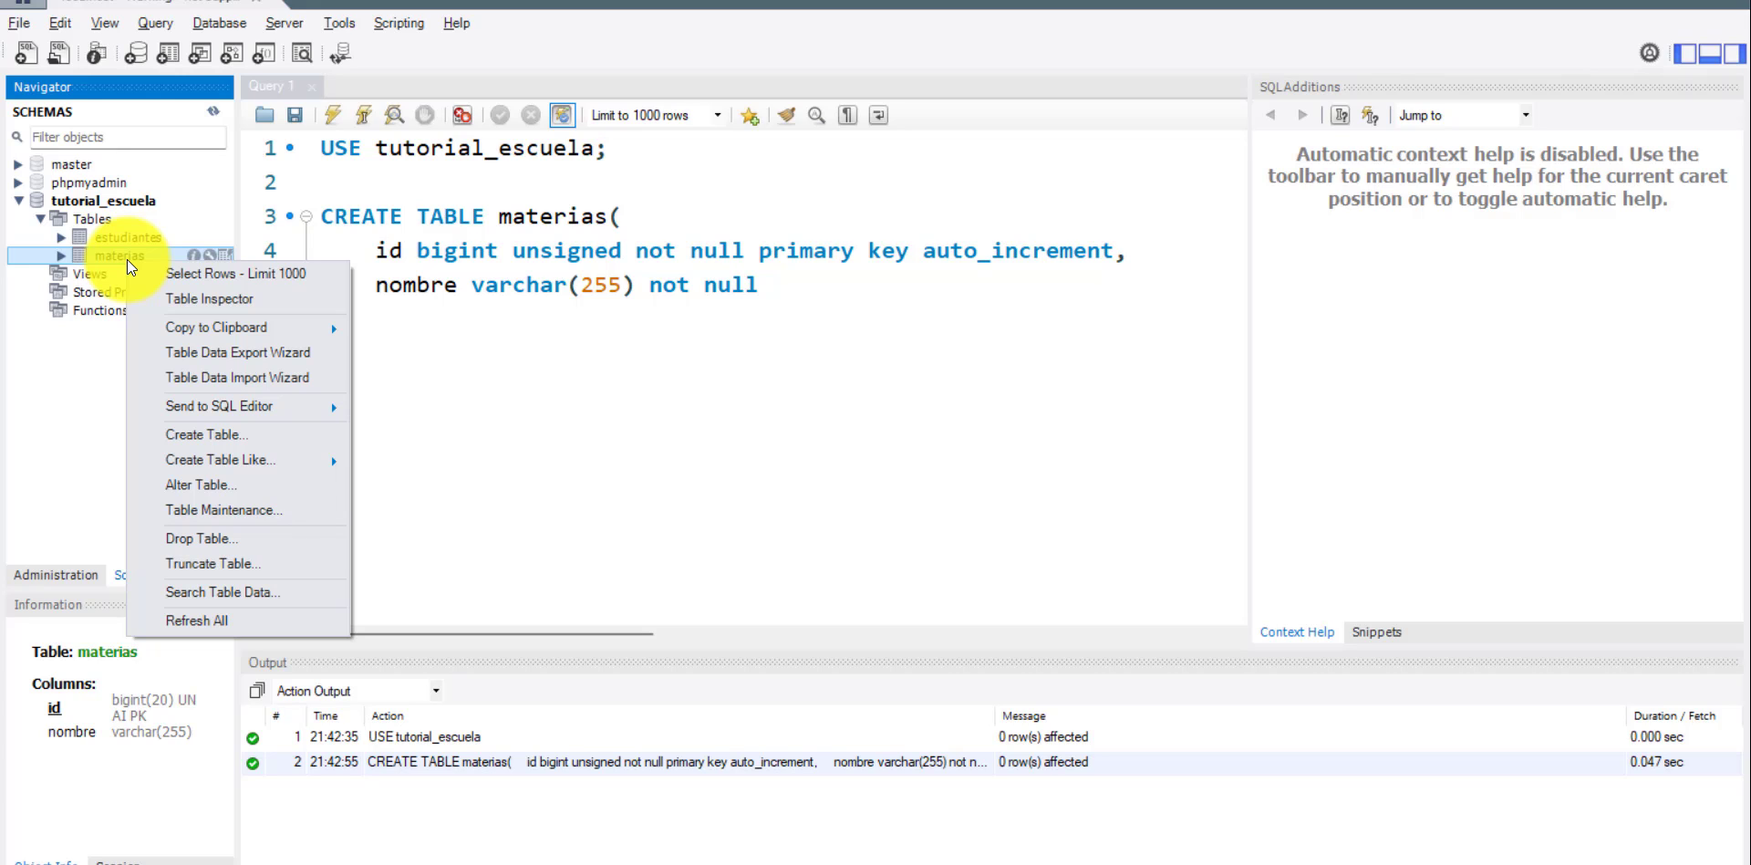
pyautogui.click(219, 273)
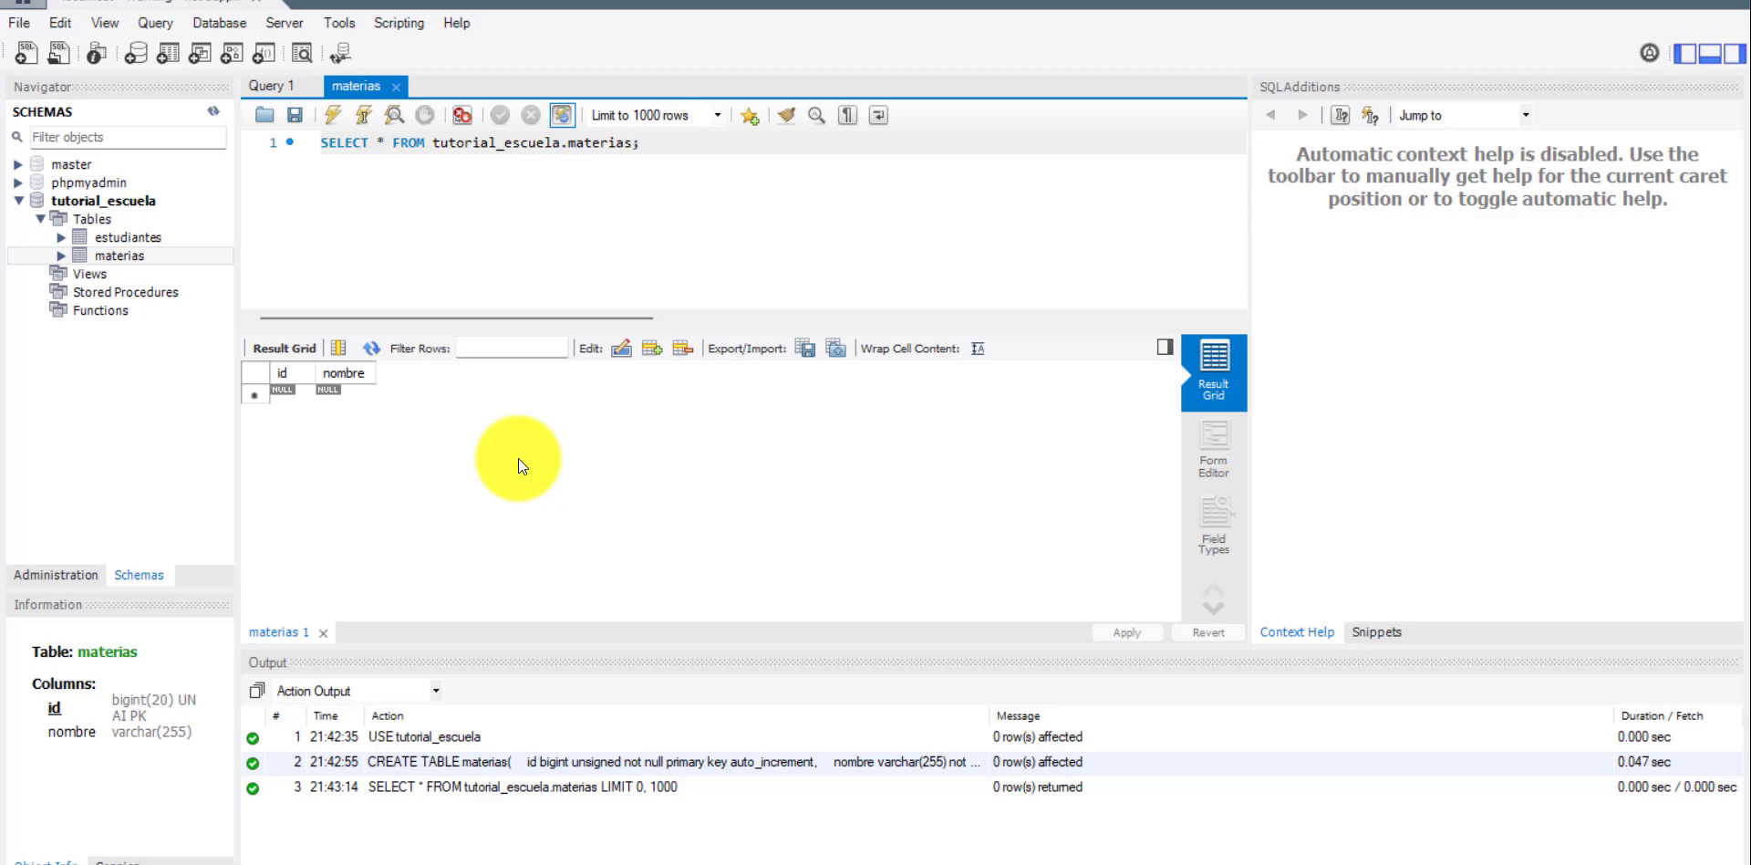
pyautogui.click(572, 424)
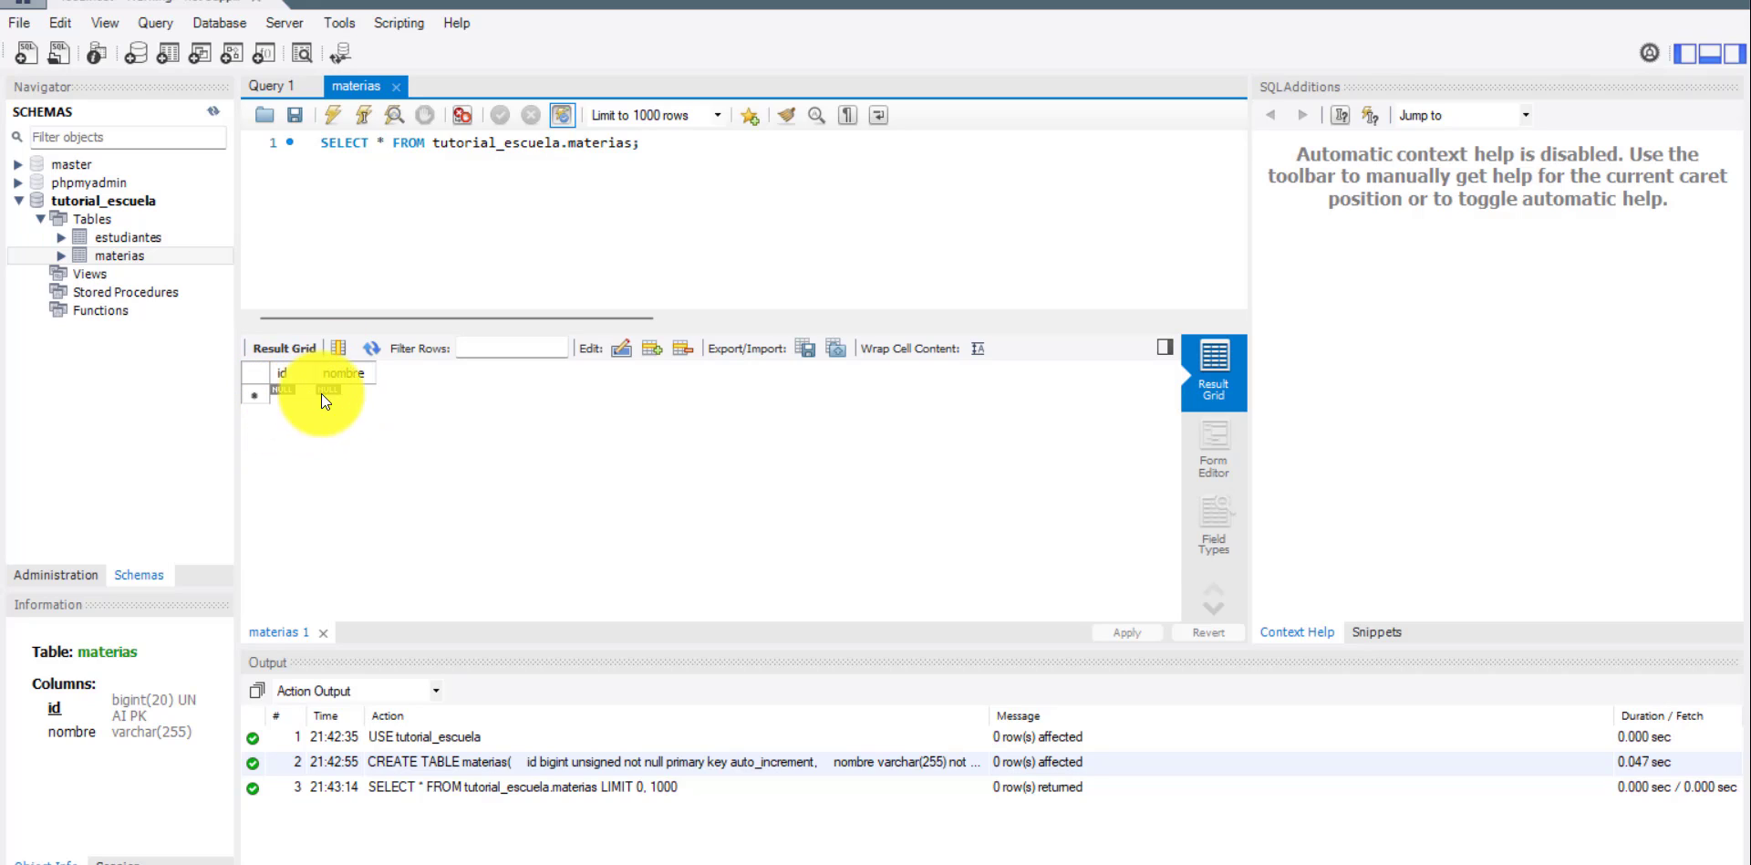
# Enter two new rows in the materias result grid: id 1 with nombre Programación and id 2 with nombre Química.
pyautogui.doubleClick(347, 395)
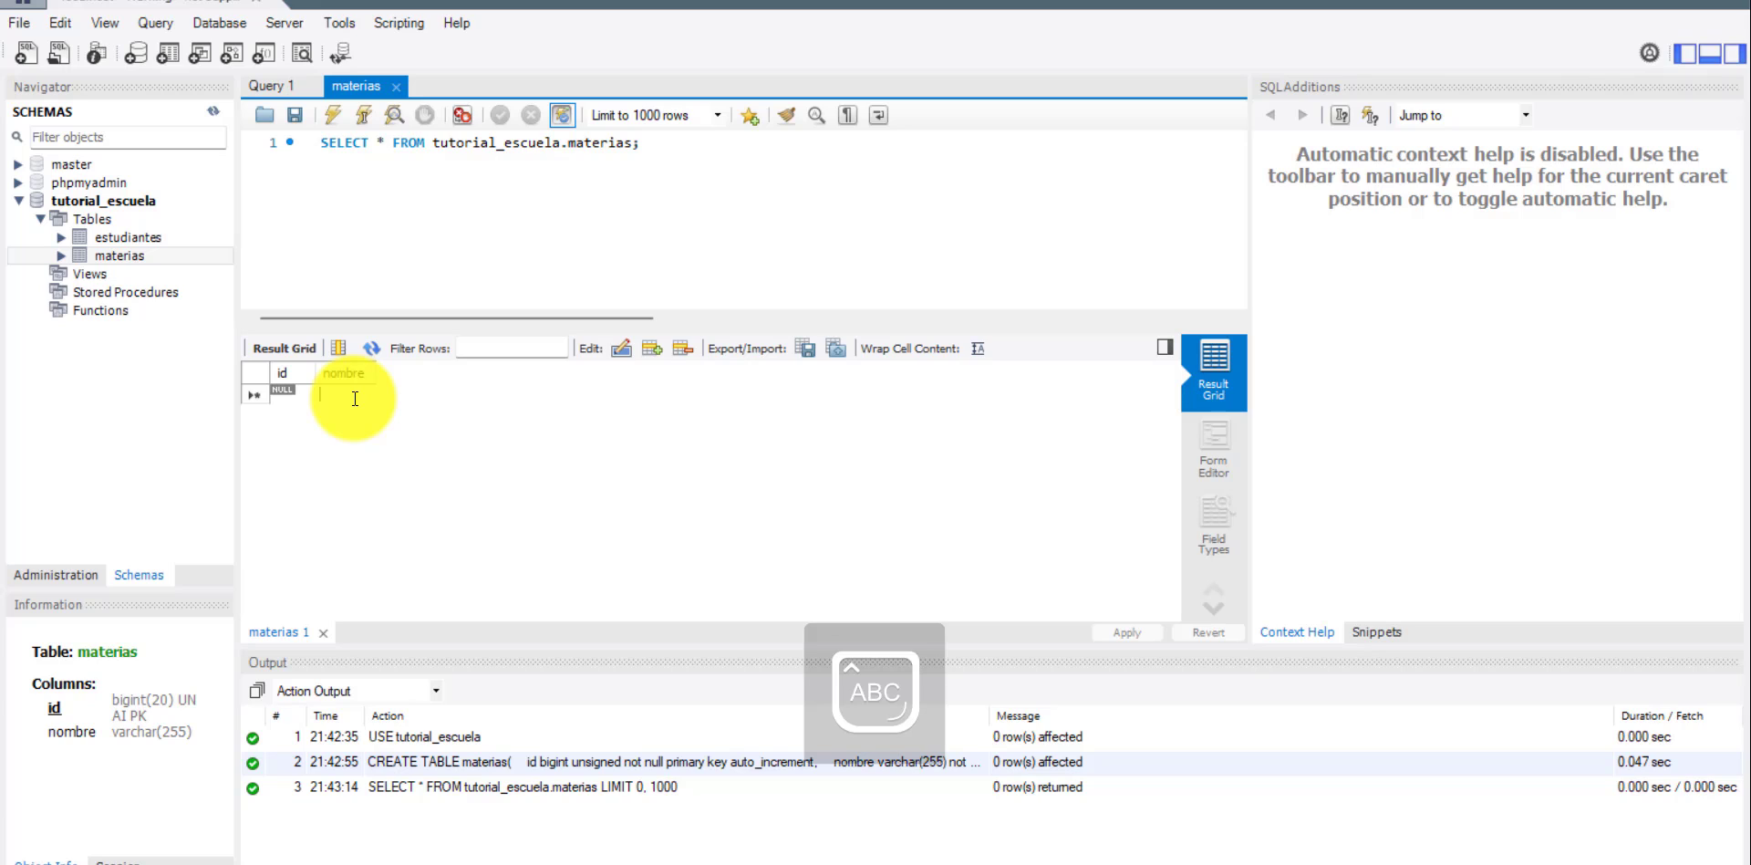
pyautogui.write('Progra')
pyautogui.write('mación')
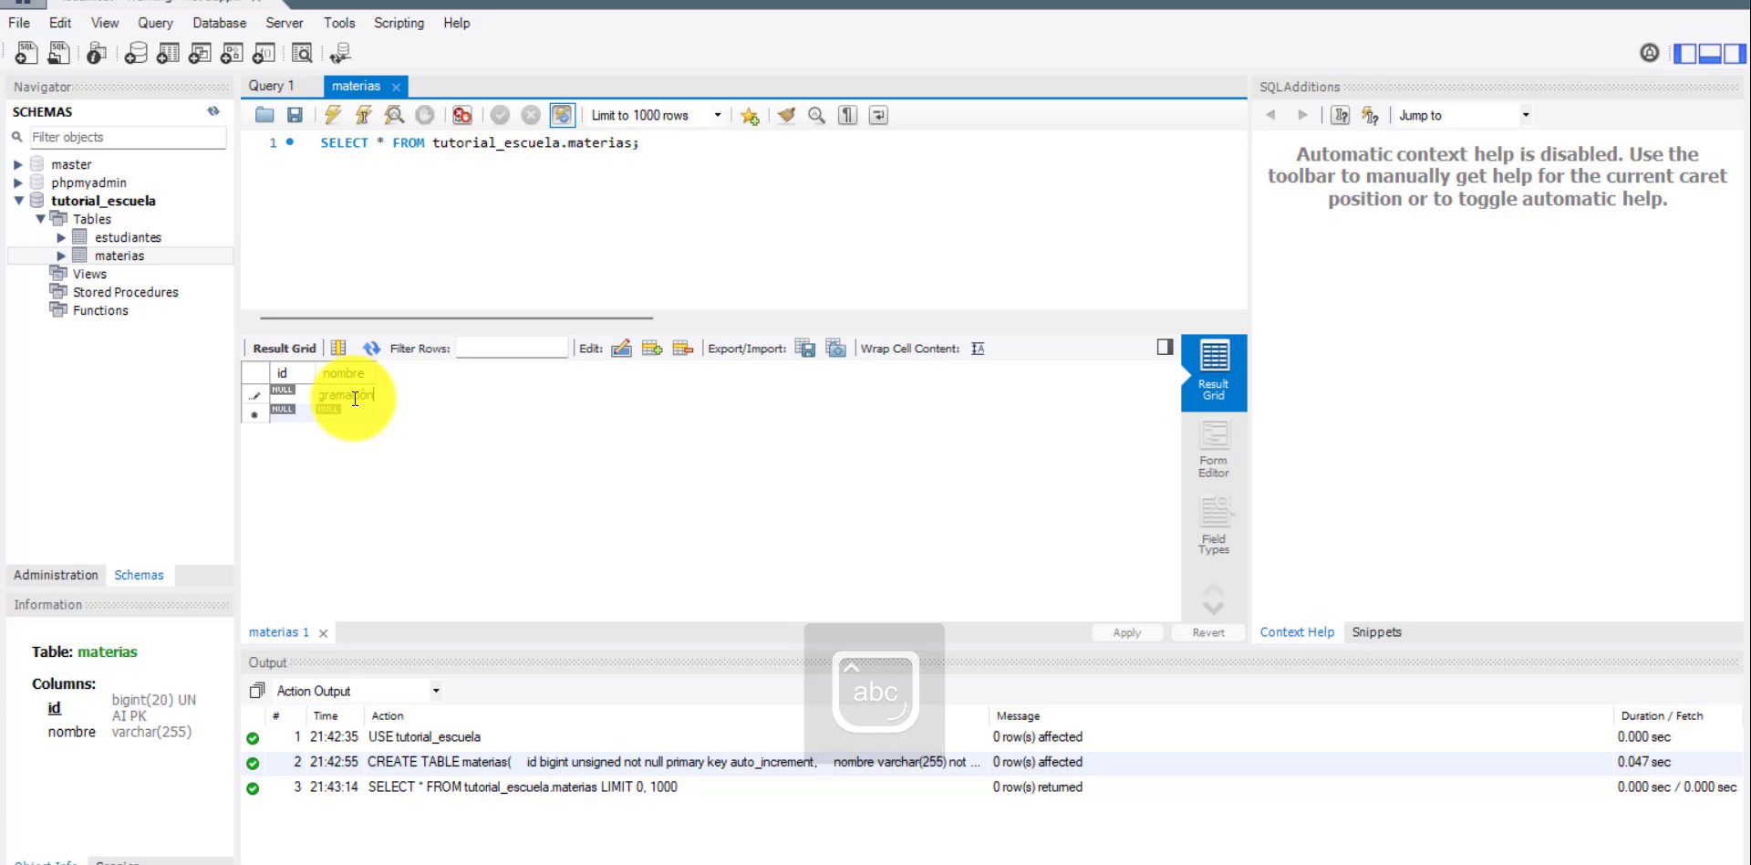
pyautogui.press('Return')
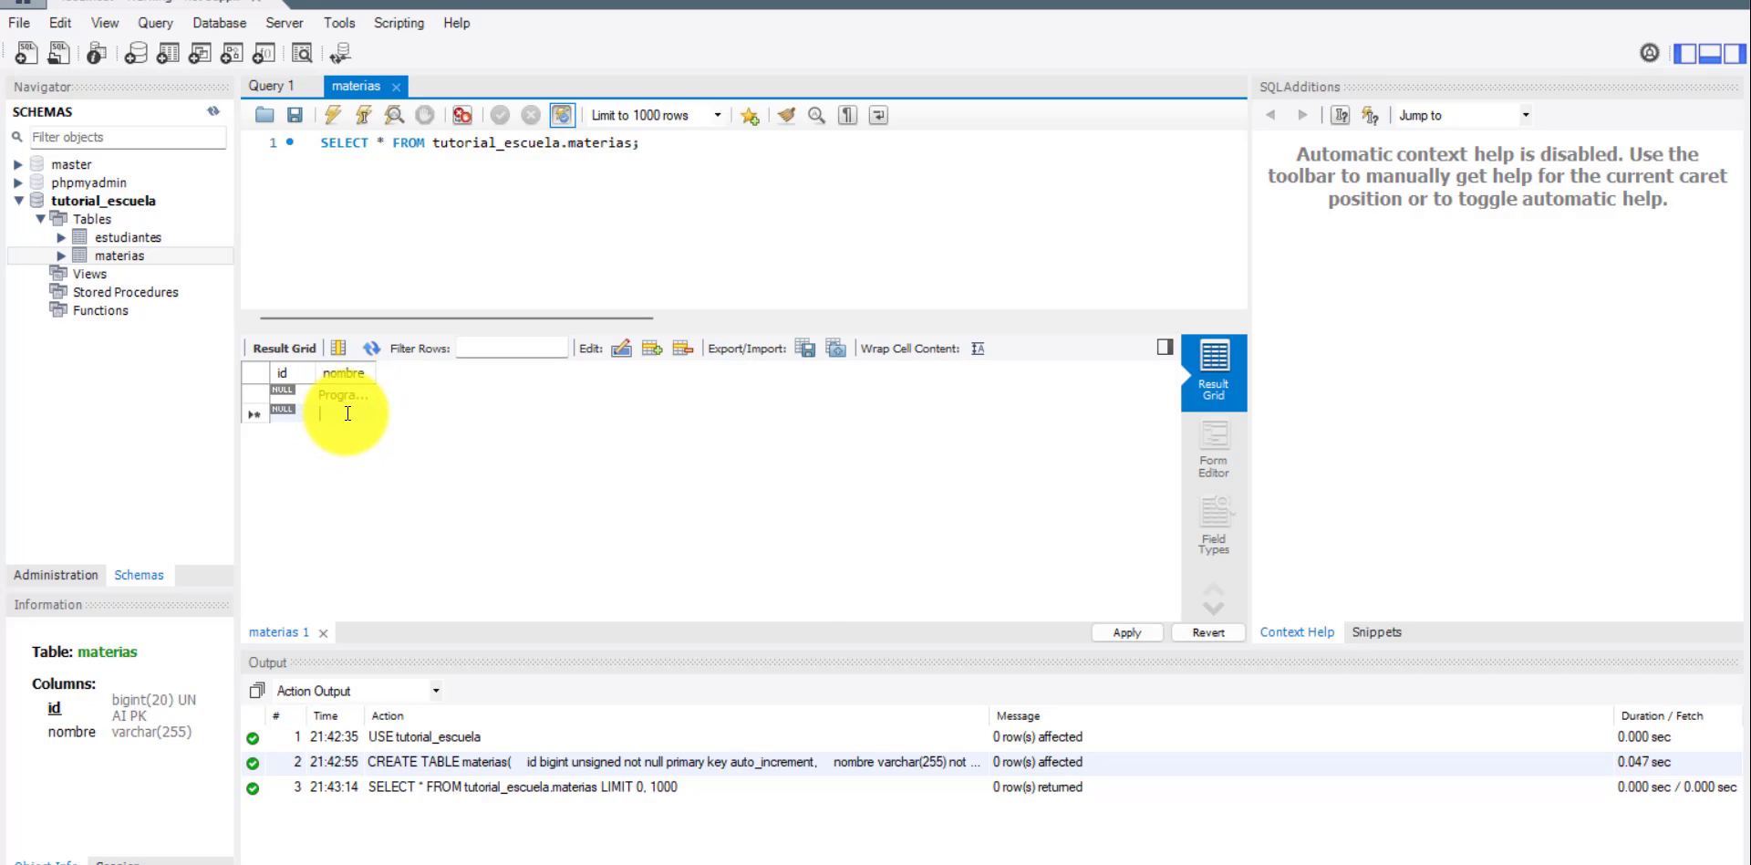
pyautogui.press('capslock')
pyautogui.write('Q')
pyautogui.press('capslock')
pyautogui.write('uímica')
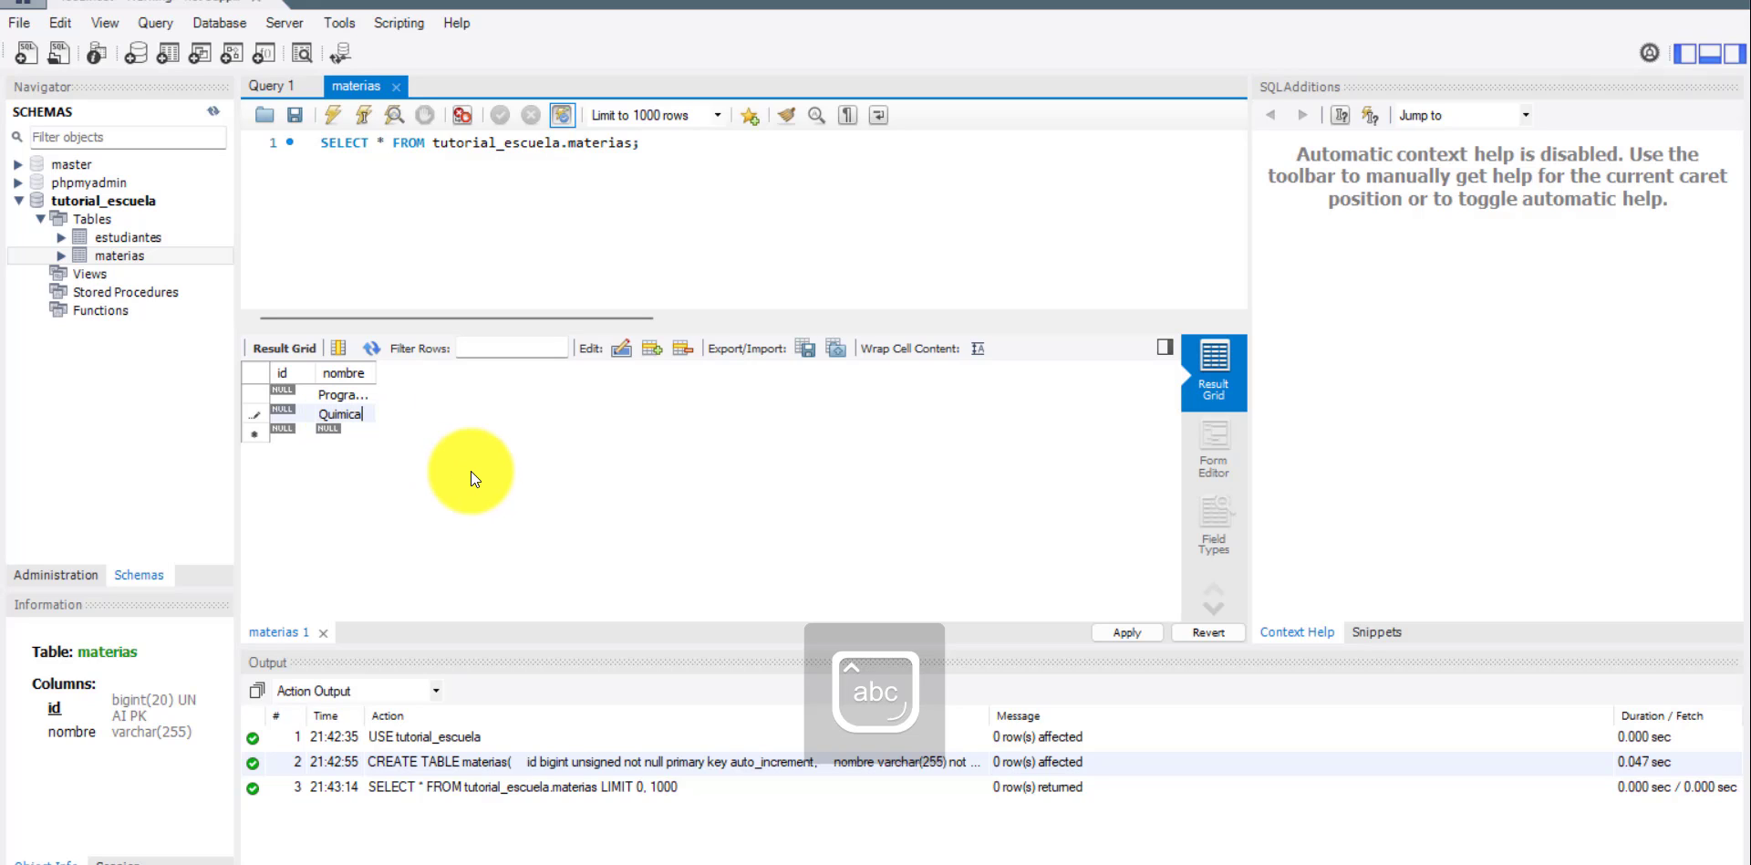
pyautogui.press('Return')
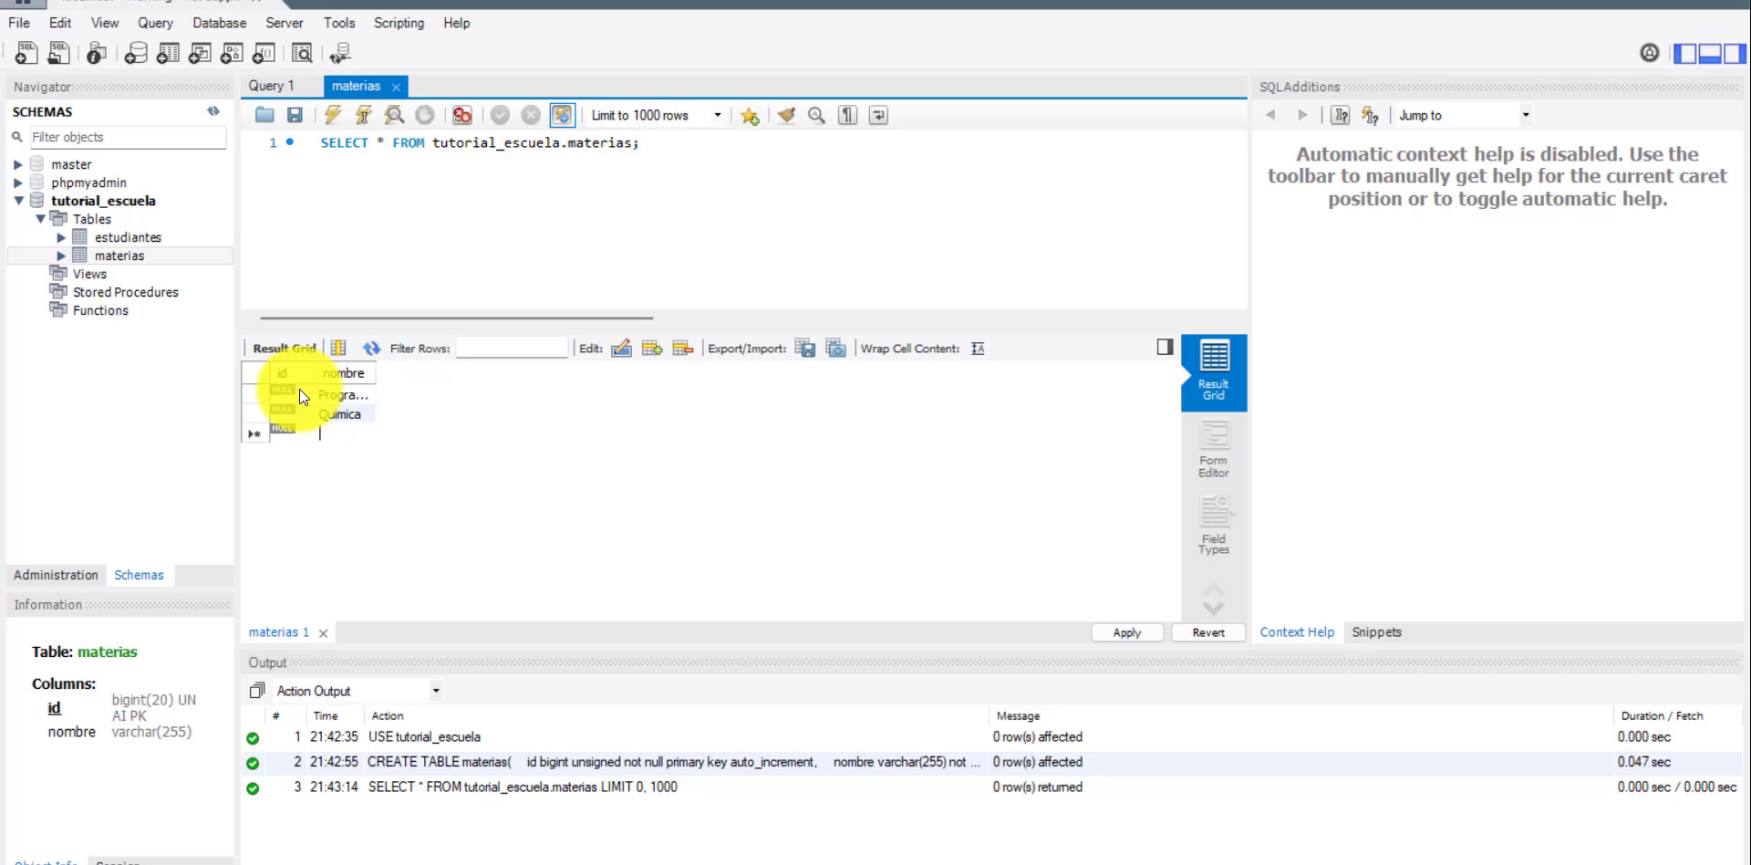
pyautogui.write('1')
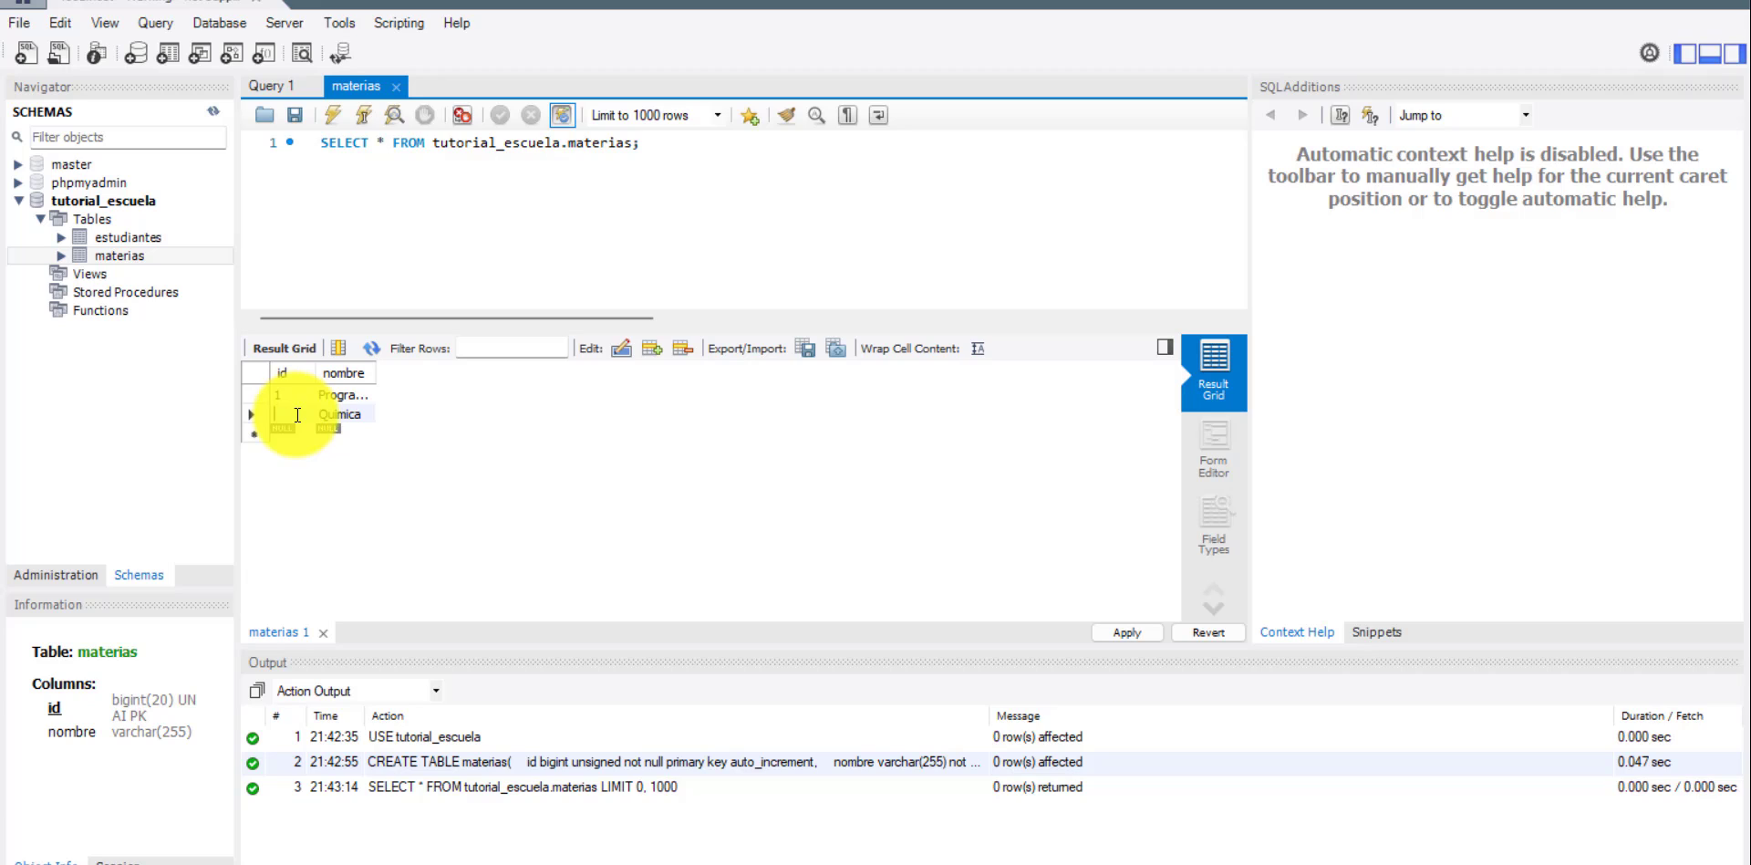
pyautogui.doubleClick(295, 414)
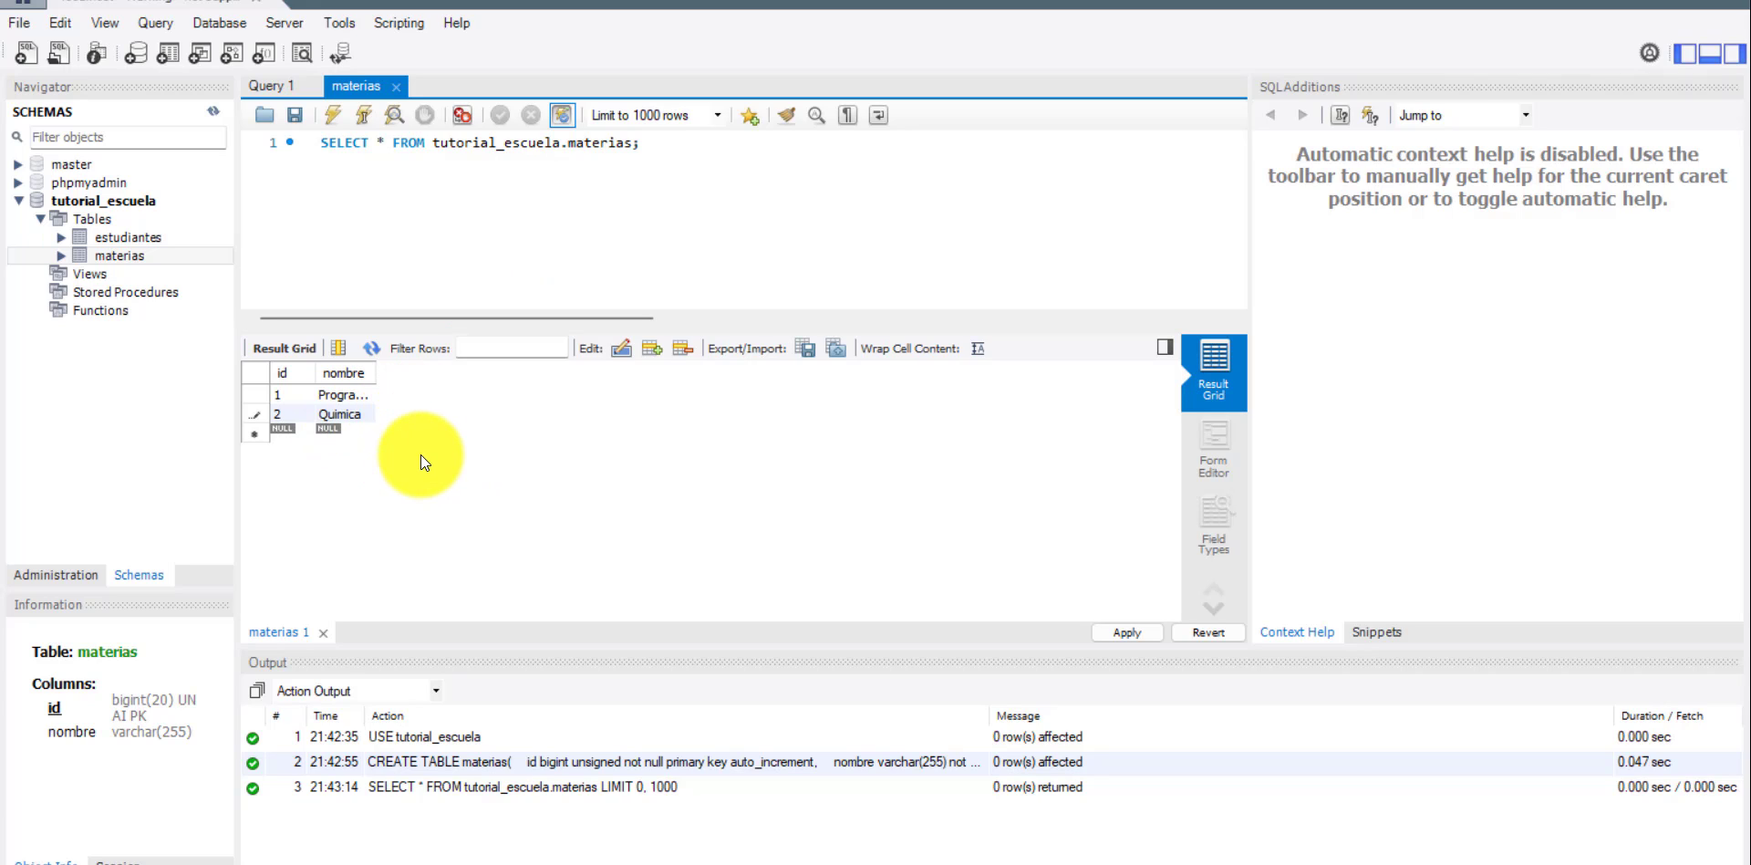
# Widen the nombre column and apply the two new materias rows to the database after reviewing the generated INSERT script.
pyautogui.press('Tab')
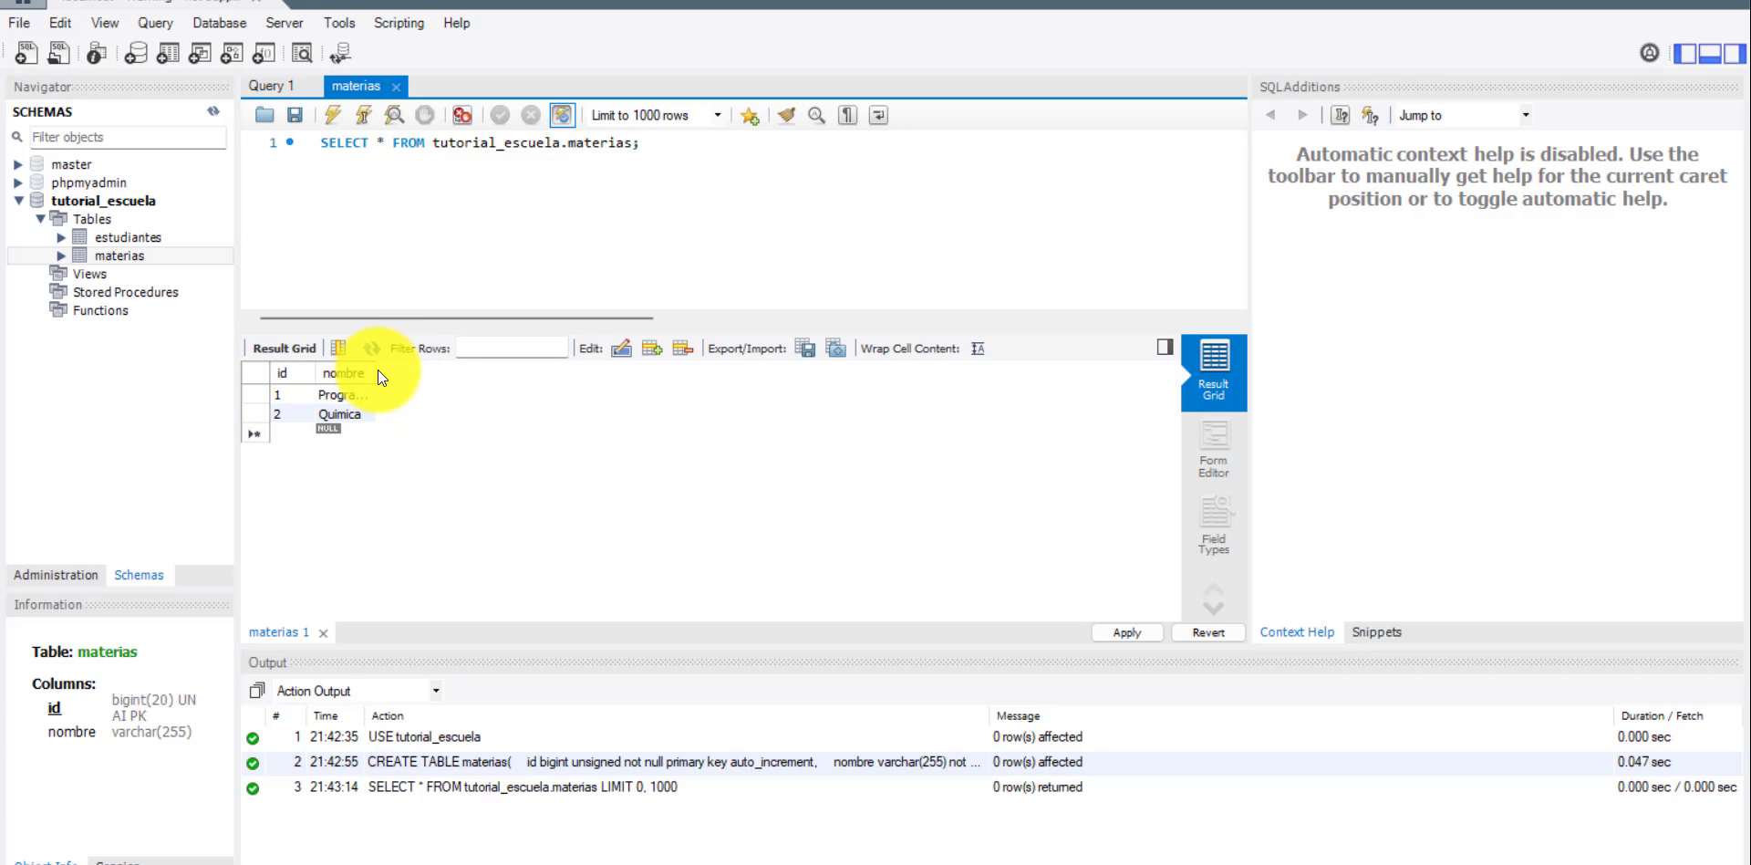
pyautogui.moveTo(377, 371); pyautogui.dragTo(478, 372)
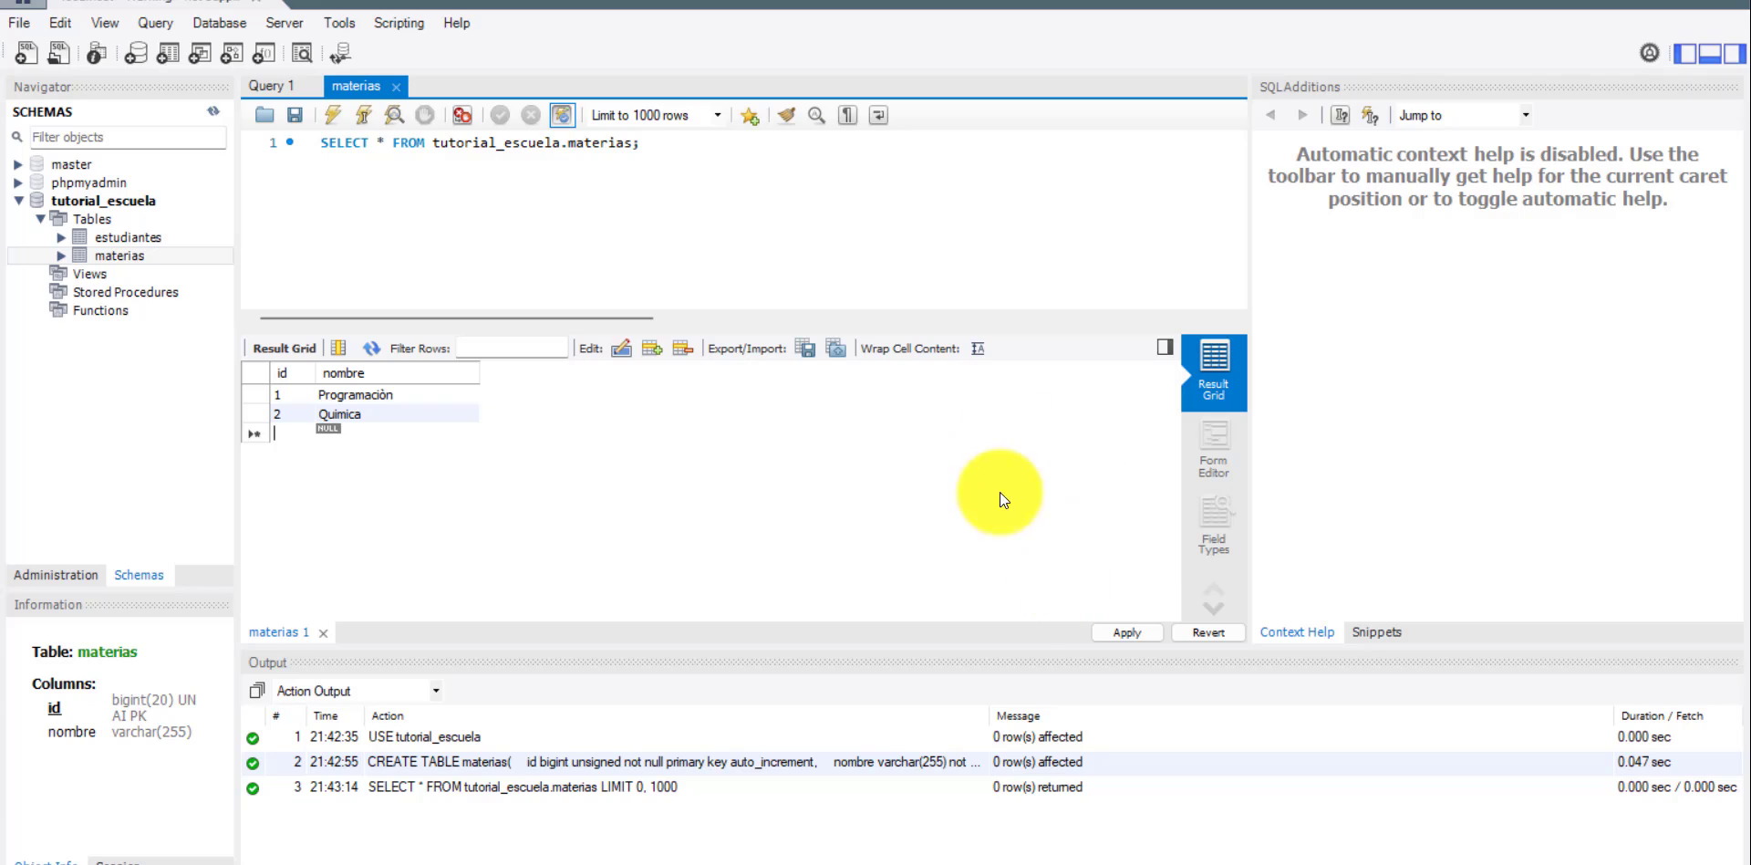
pyautogui.click(1130, 631)
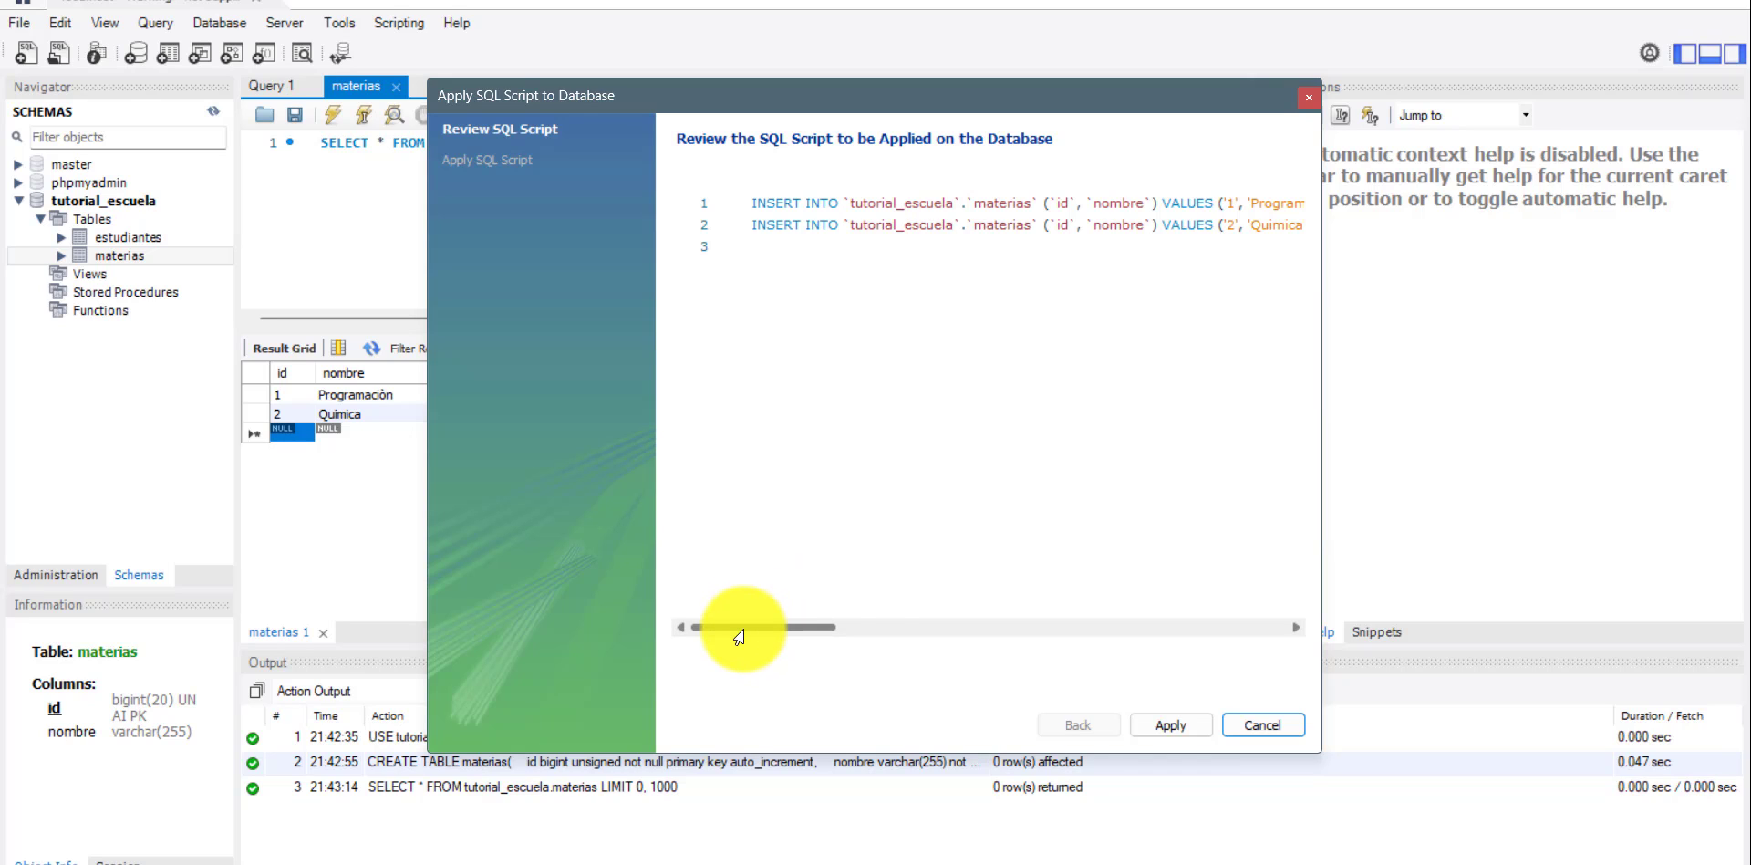
pyautogui.moveTo(711, 627)
pyautogui.mouseDown()
pyautogui.moveTo(829, 629)
pyautogui.moveTo(692, 636)
pyautogui.mouseUp()
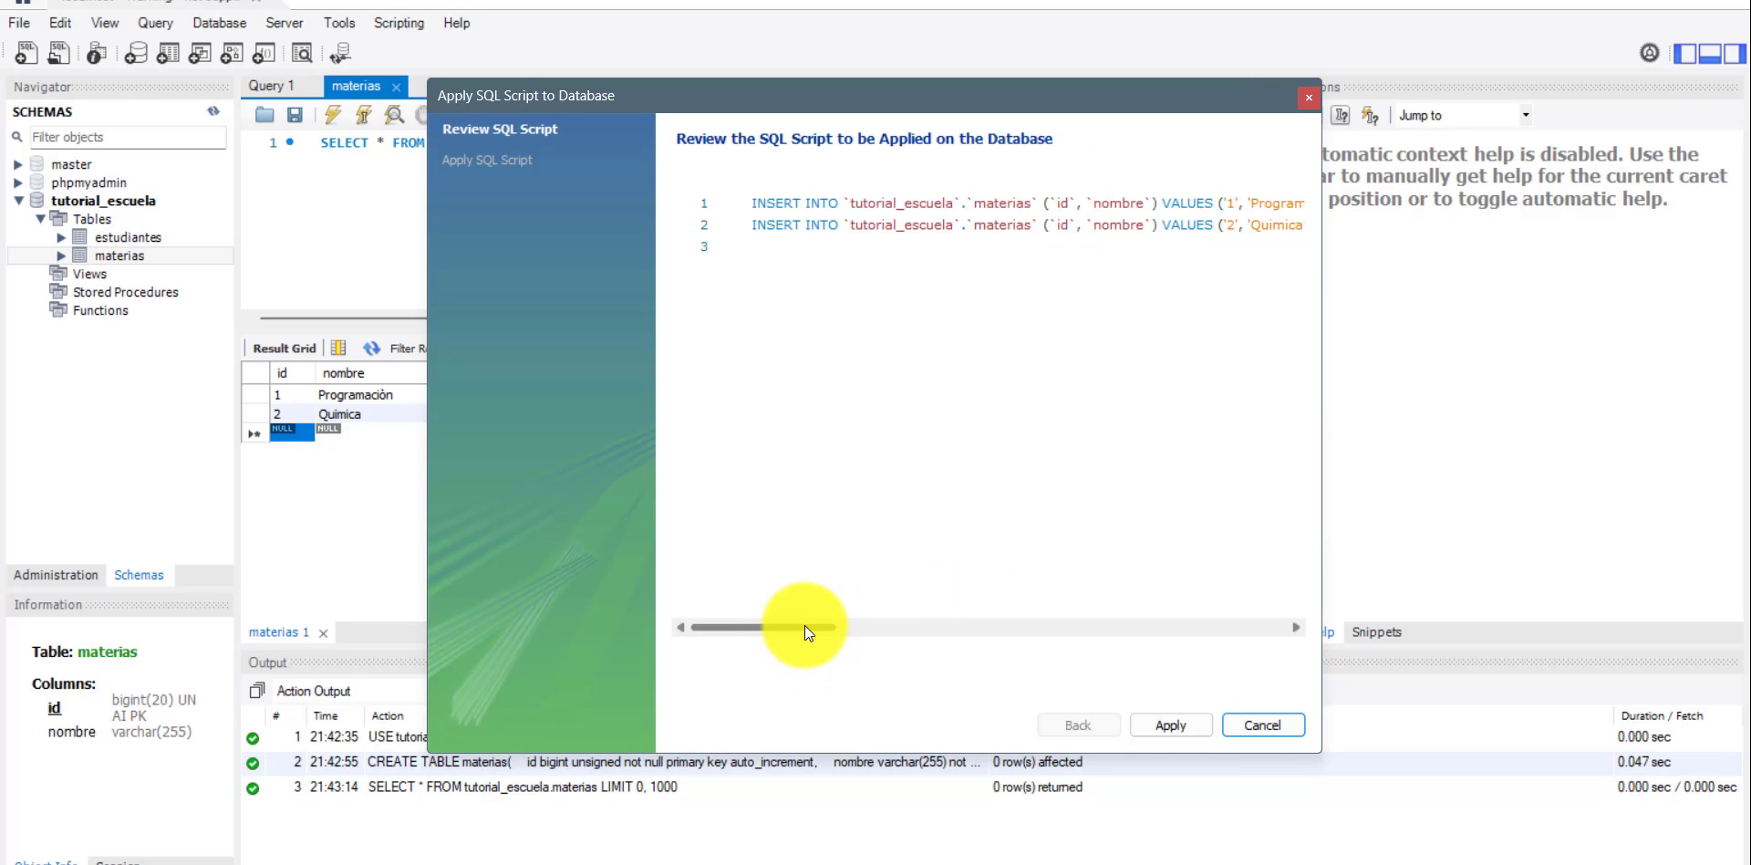
pyautogui.moveTo(803, 626); pyautogui.dragTo(852, 620)
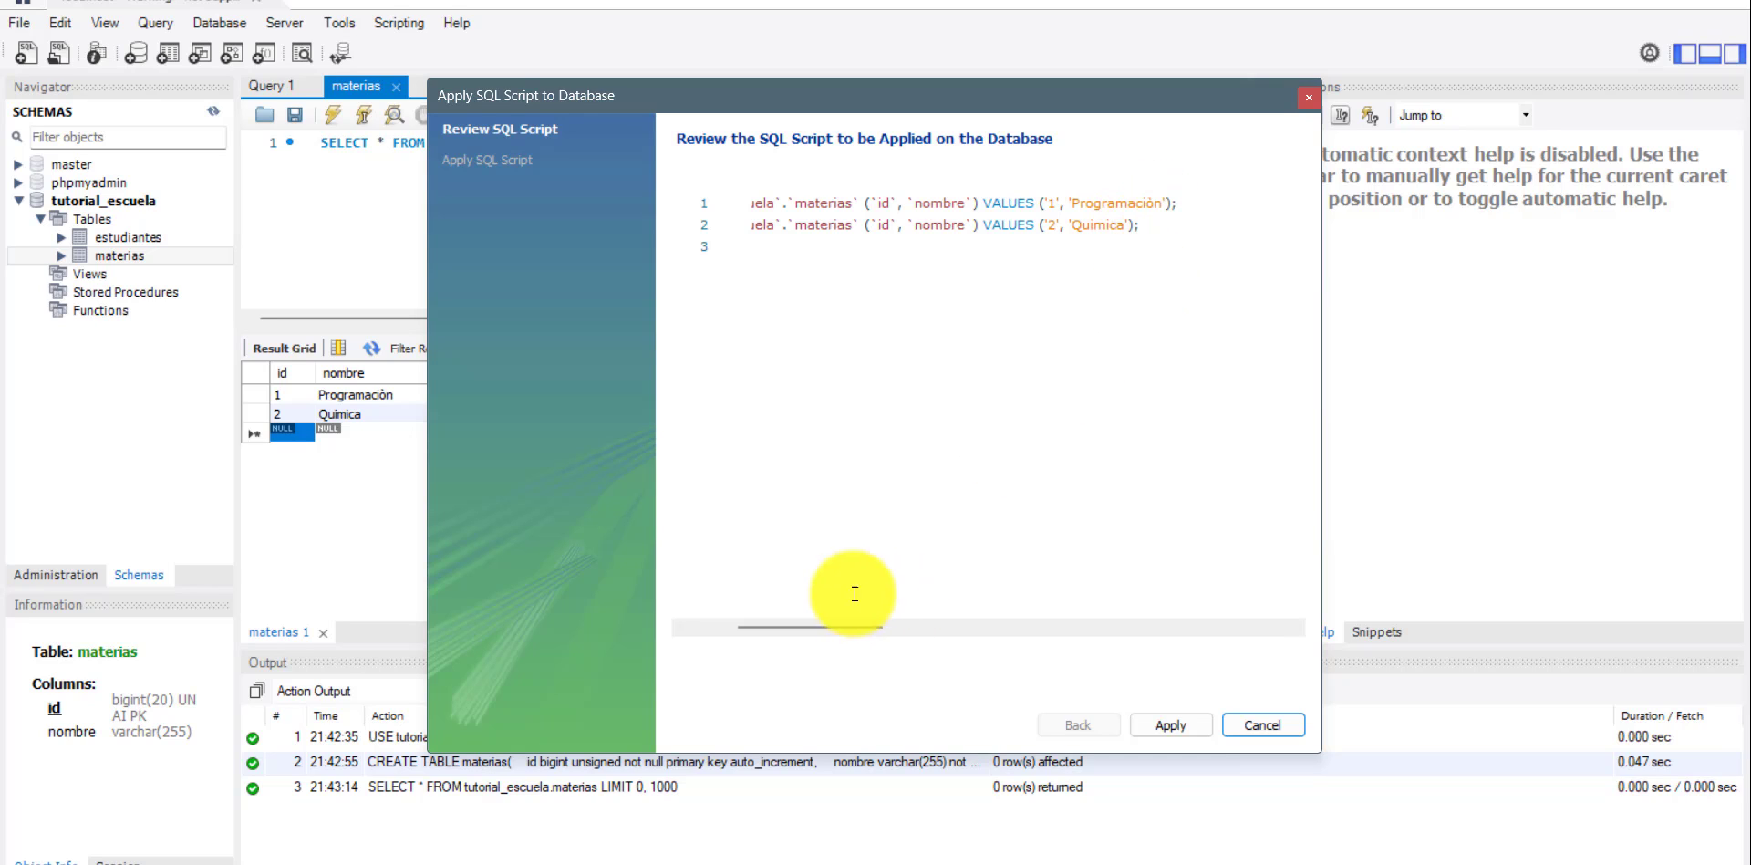
pyautogui.moveTo(810, 629); pyautogui.dragTo(741, 625)
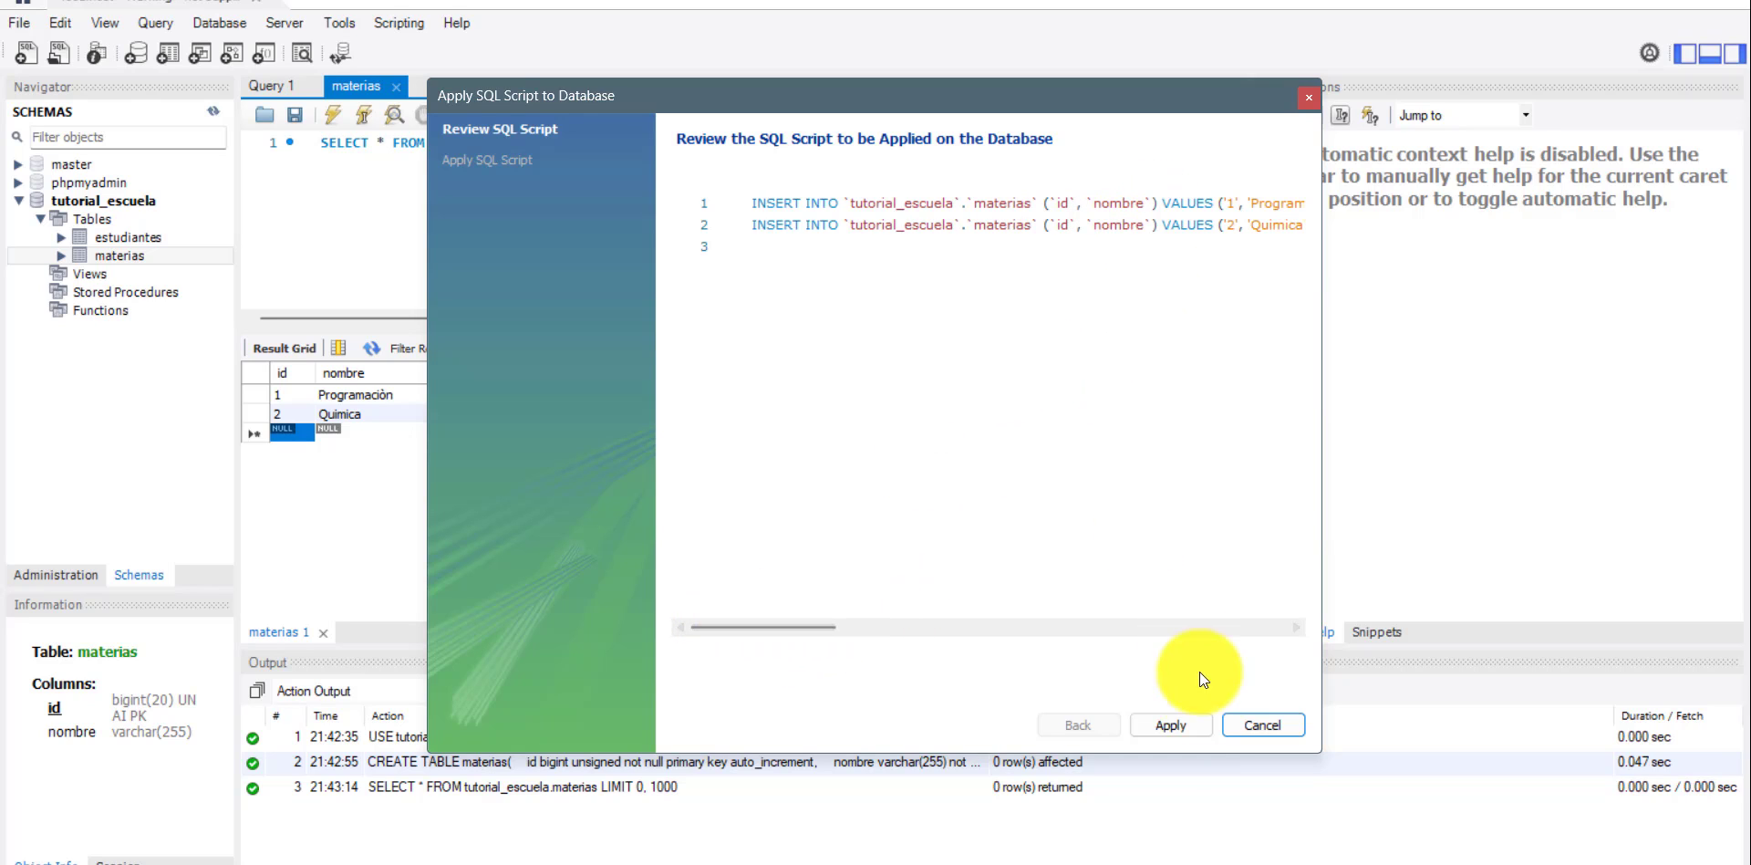
pyautogui.click(1162, 727)
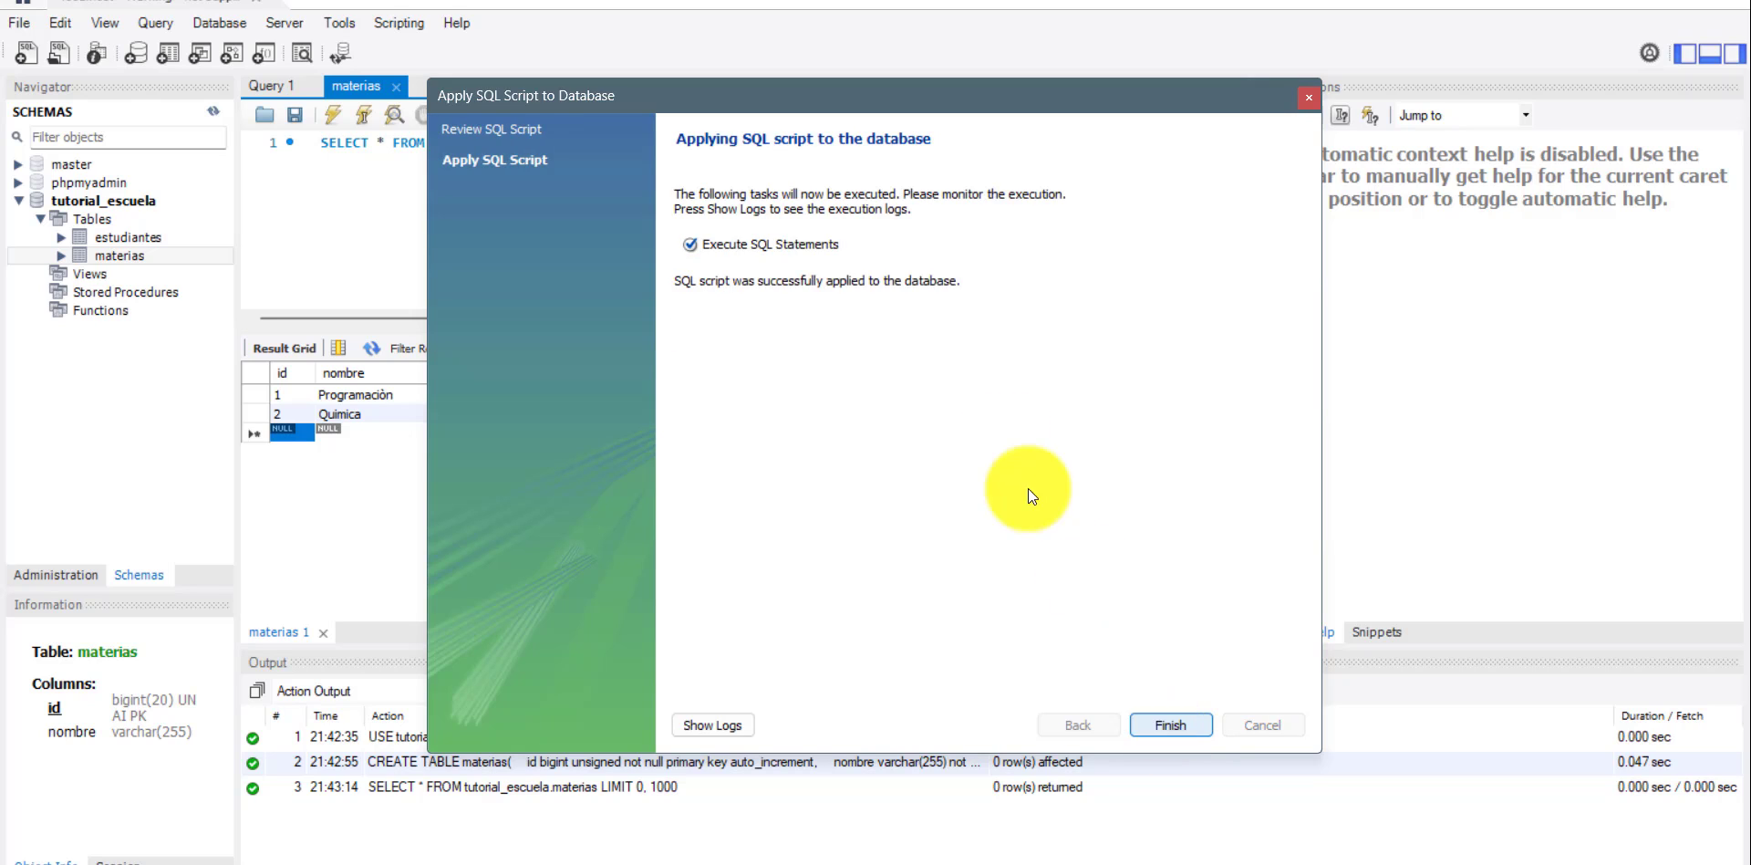
pyautogui.click(1173, 725)
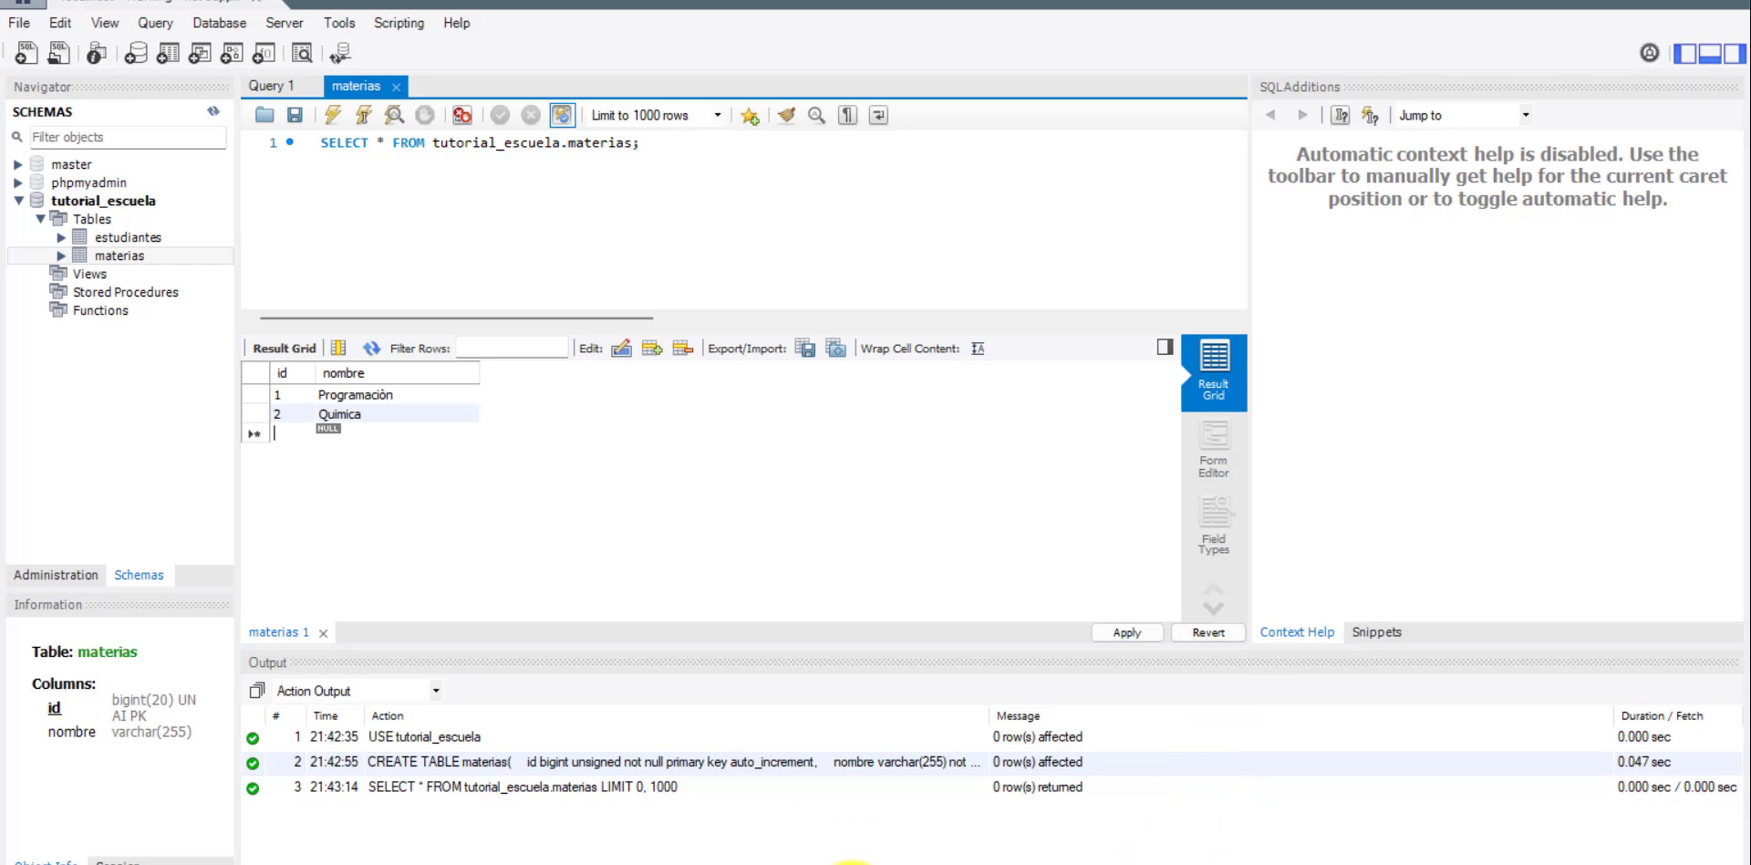
# Switch to phpMyAdmin in the browser, refresh the navigation tree and check the rows of the materias and estudiantes tables.
pyautogui.click(1141, 864)
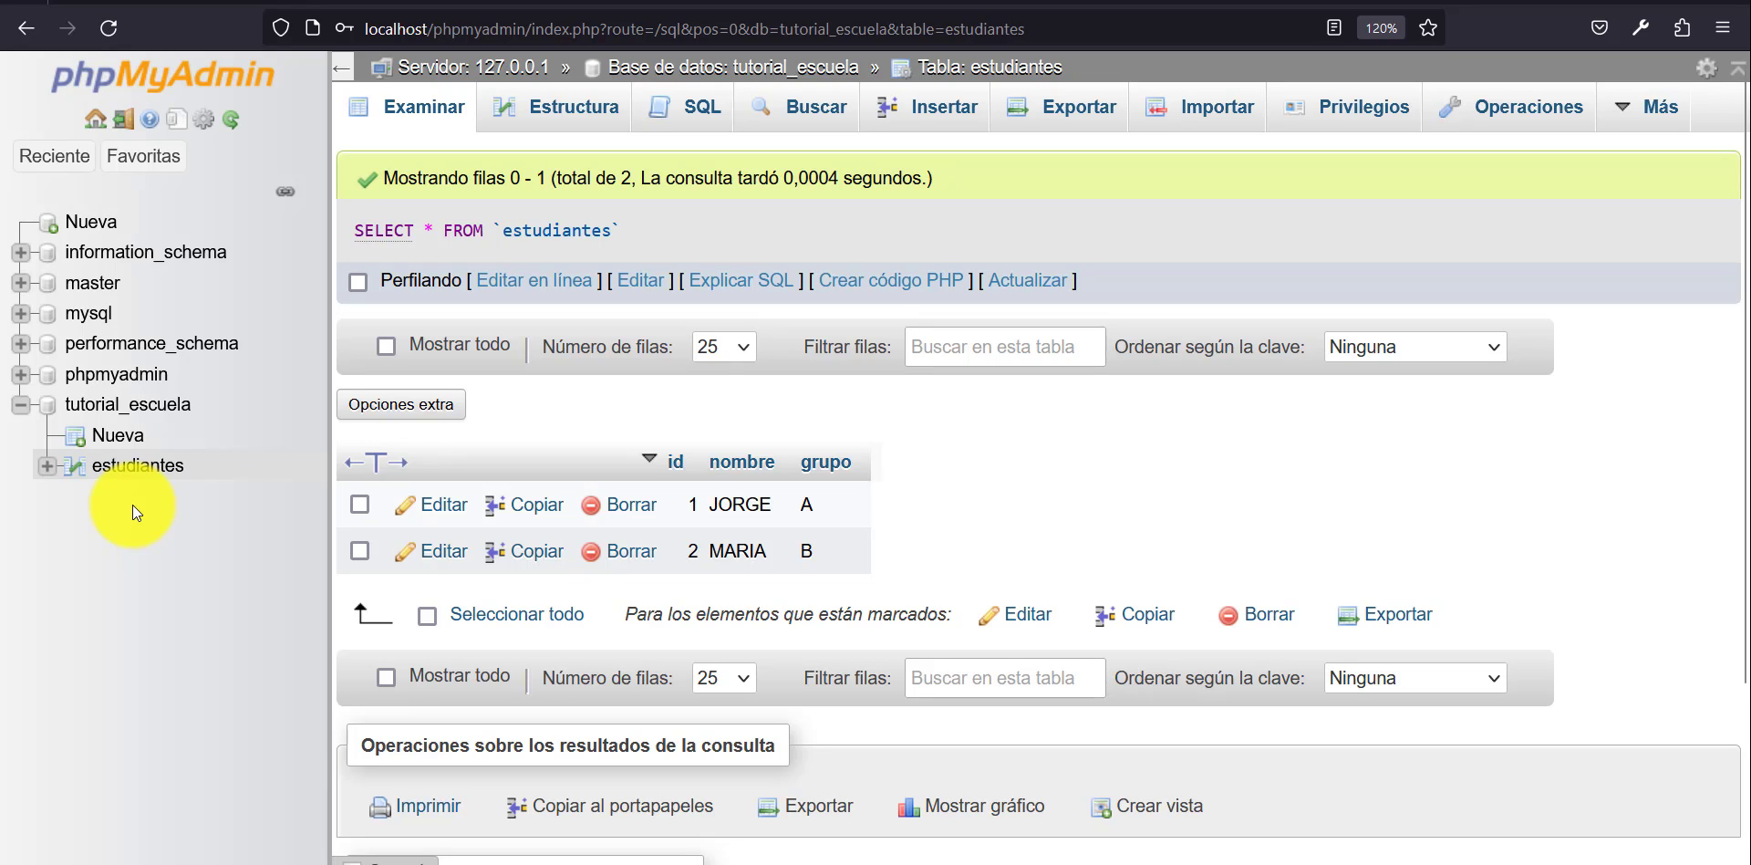
pyautogui.click(231, 126)
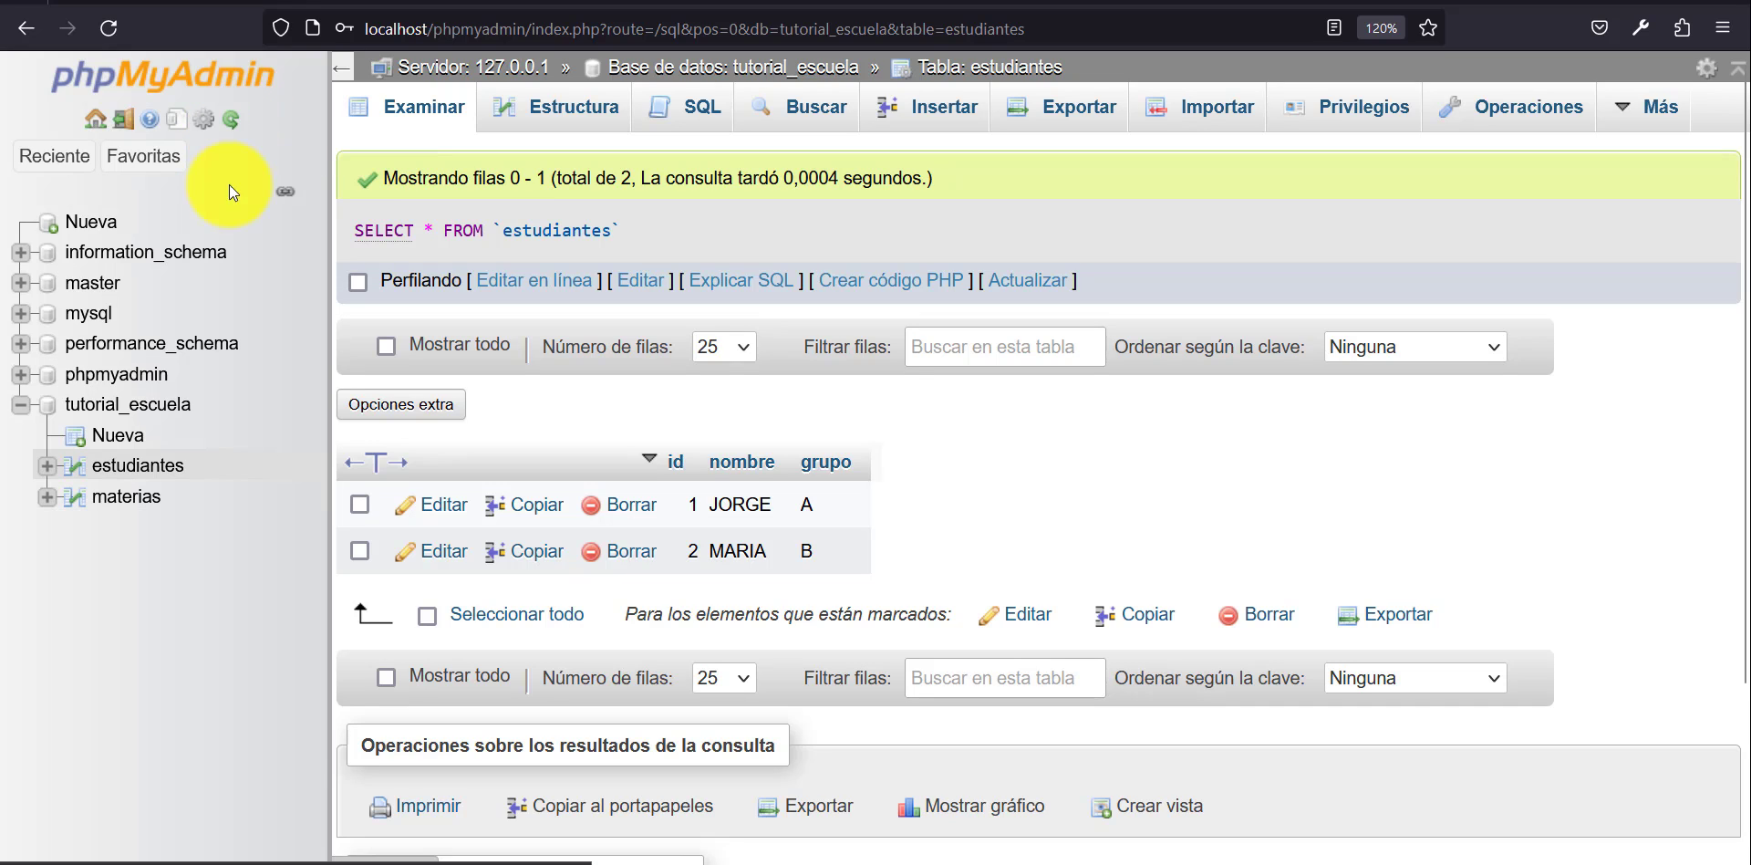
pyautogui.click(116, 498)
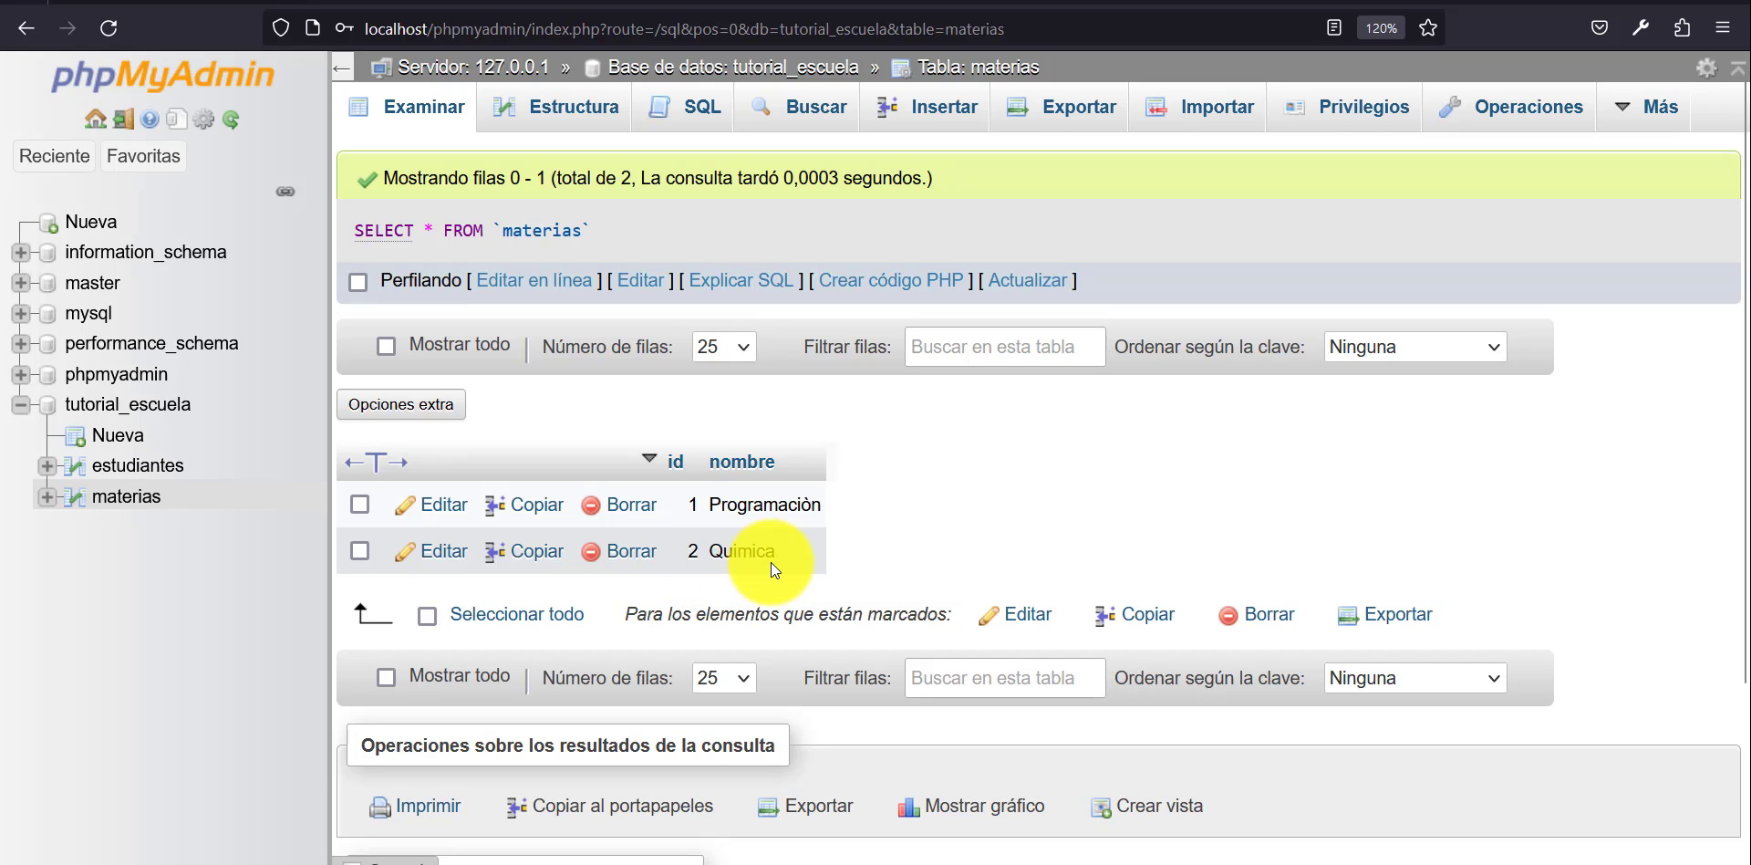
pyautogui.click(155, 468)
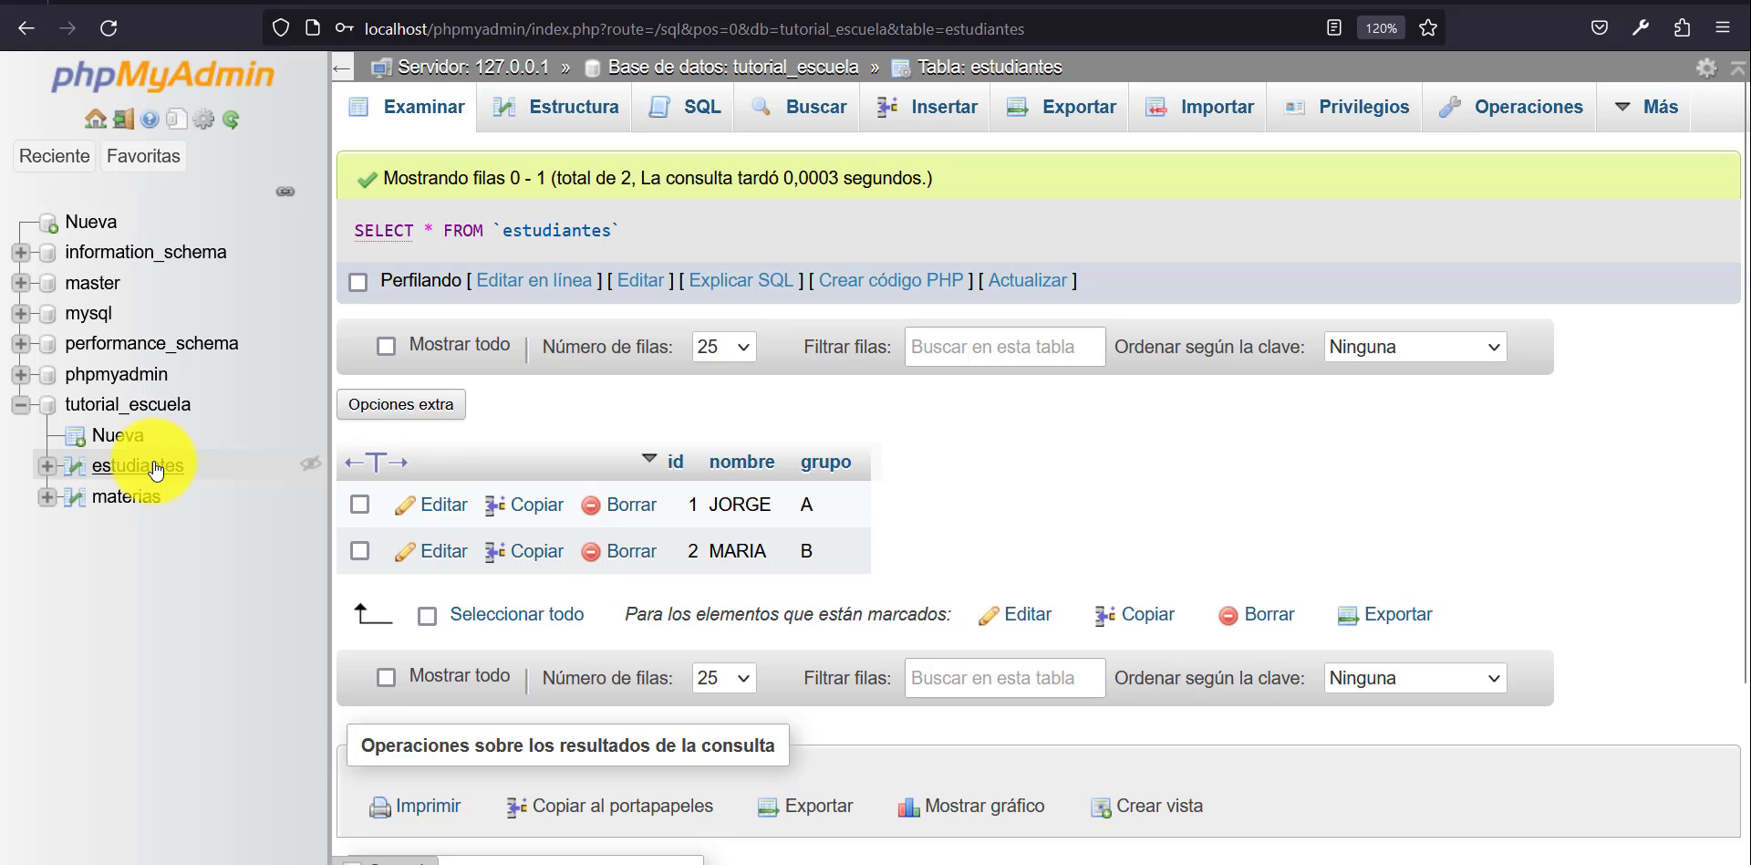
pyautogui.click(137, 496)
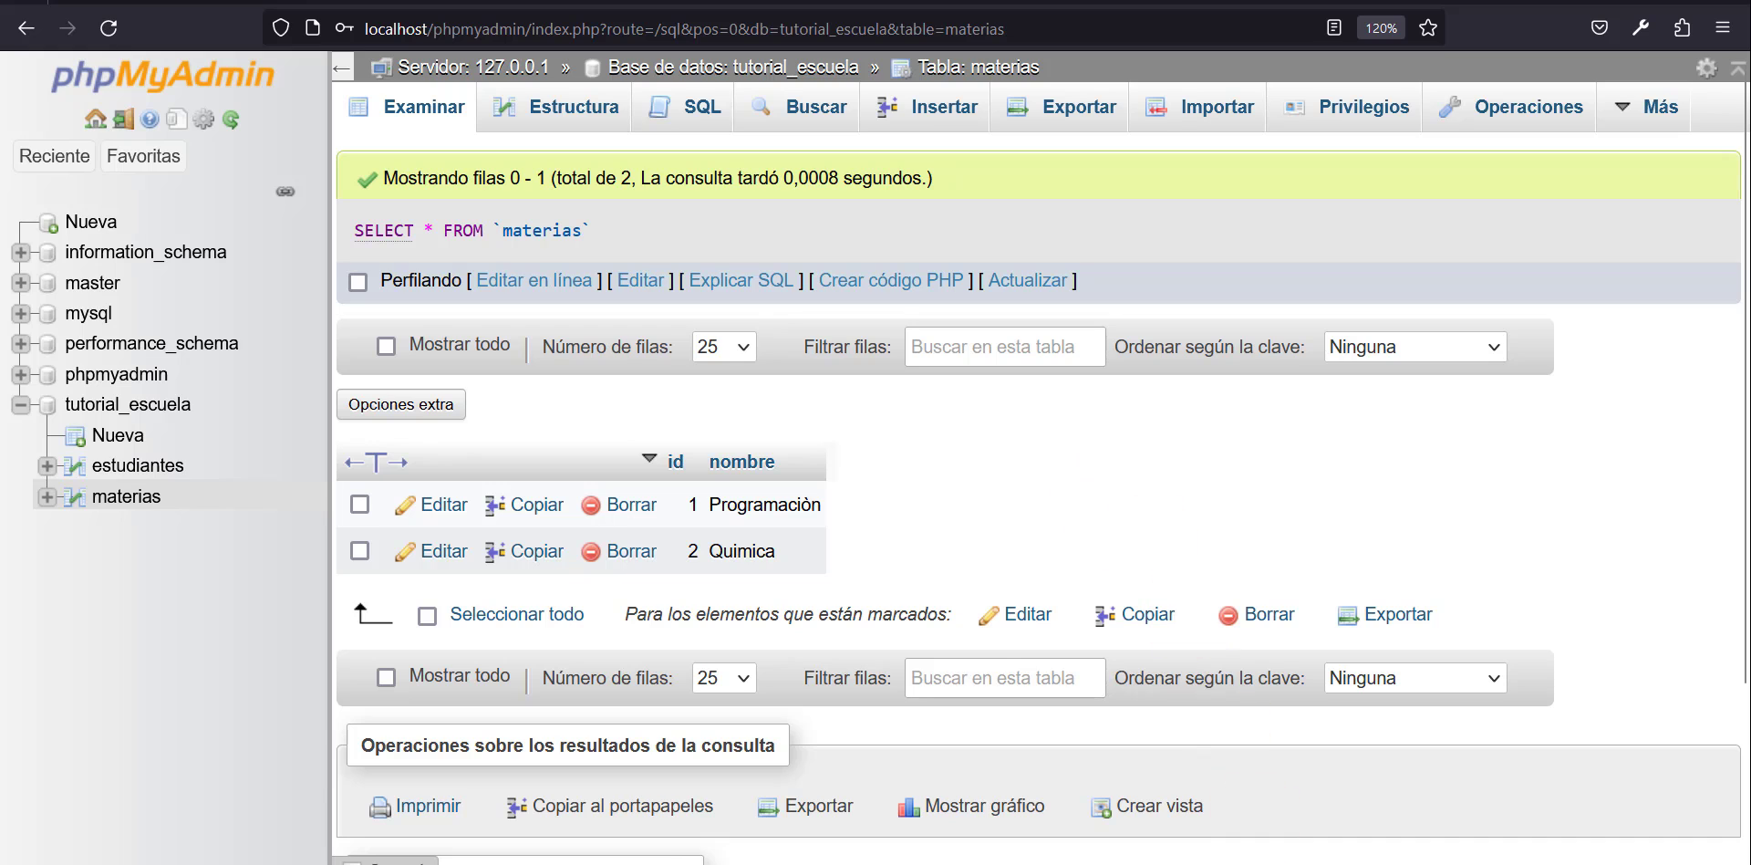
# From the XAMPP Control Panel, browse to the mysql\bin folder and open a cmd command prompt there.
pyautogui.click(1183, 863)
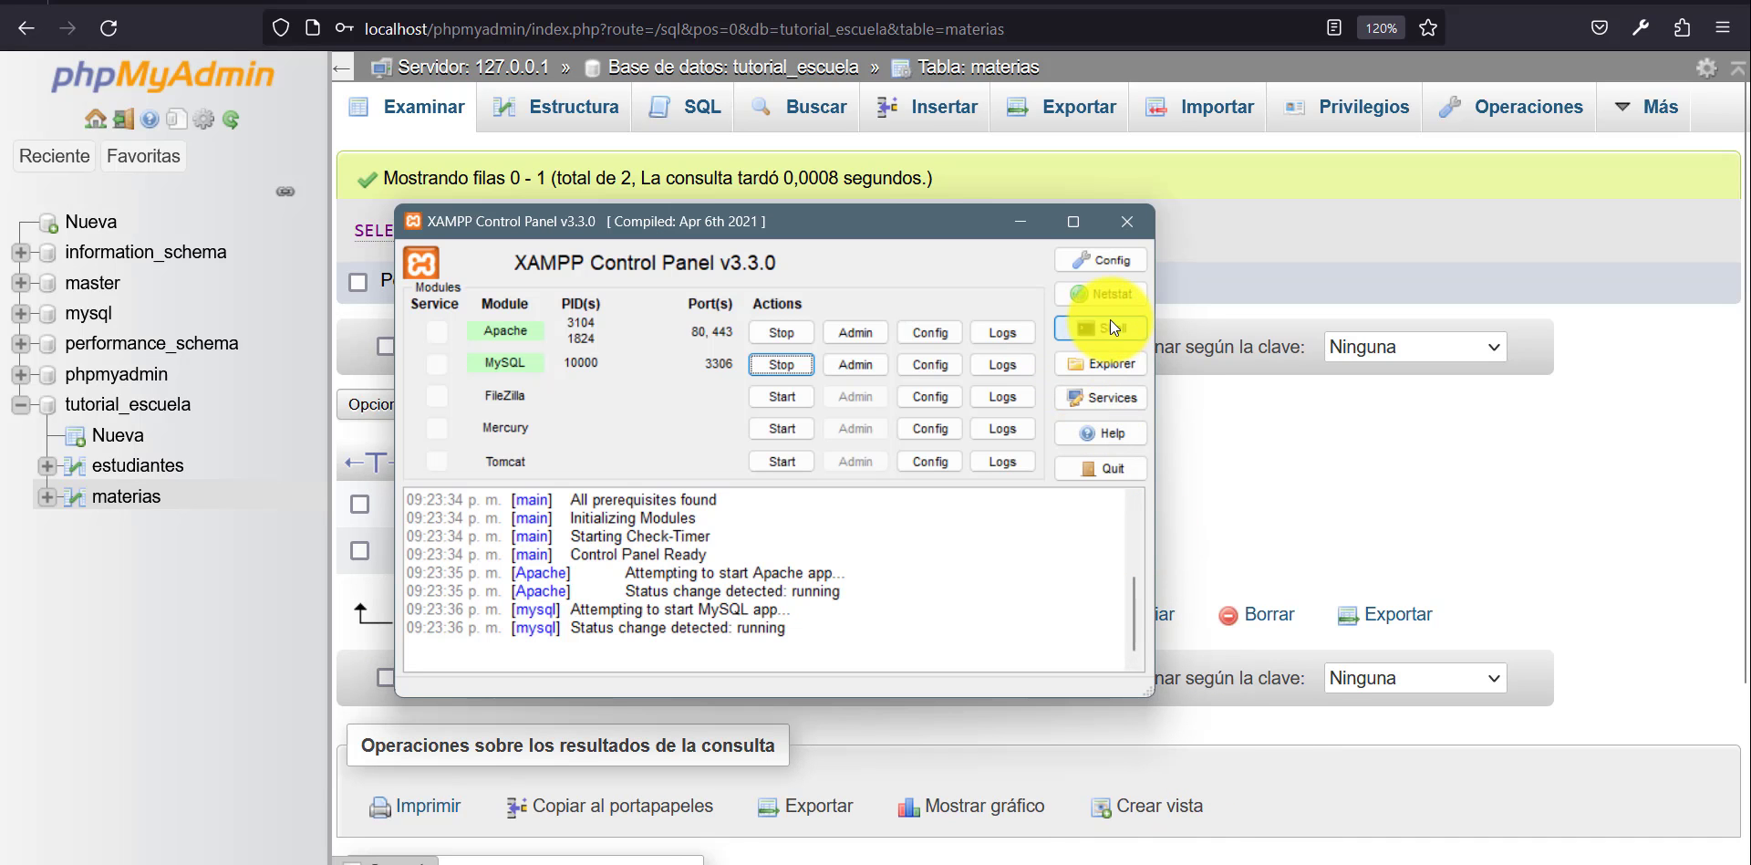
pyautogui.click(1110, 323)
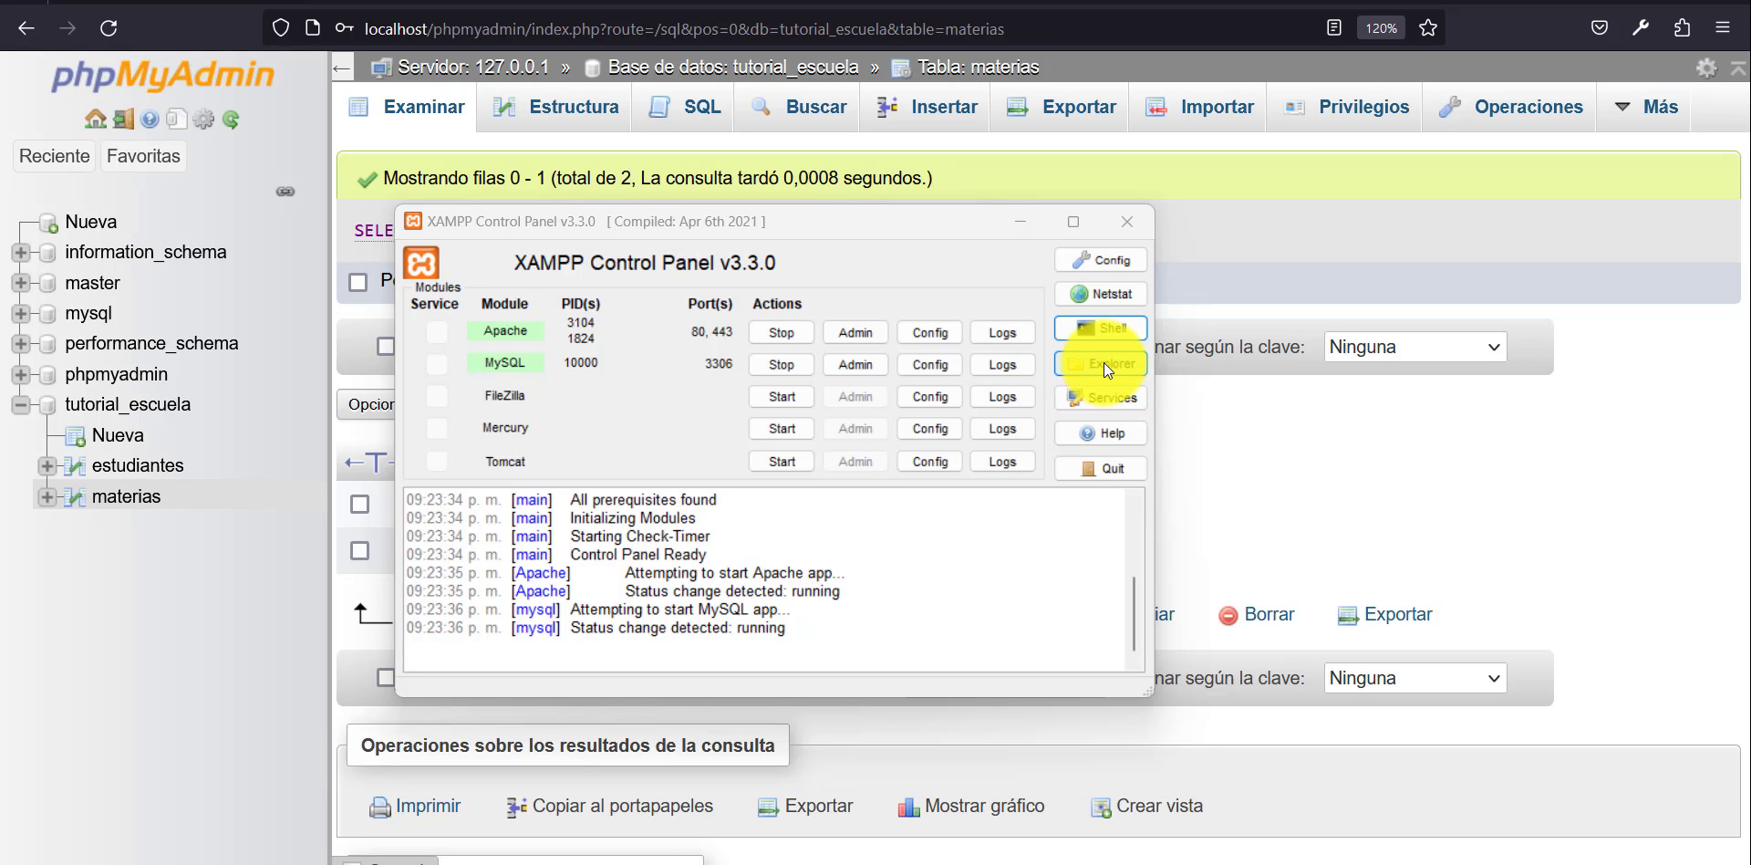
pyautogui.click(1104, 363)
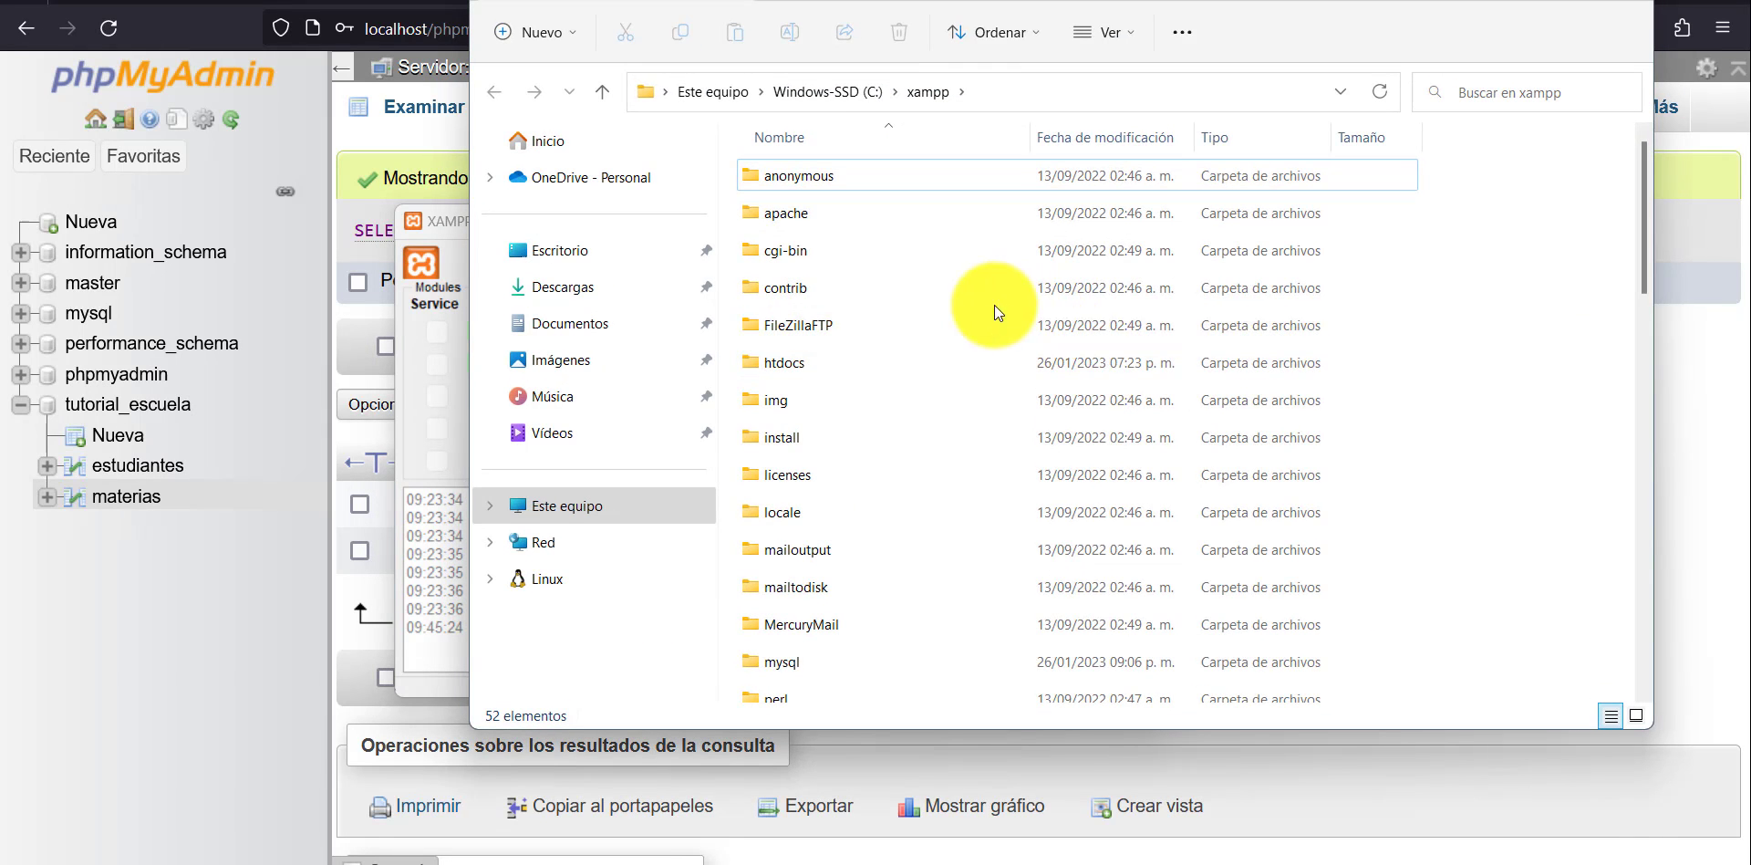
pyautogui.doubleClick(804, 666)
pyautogui.doubleClick(805, 214)
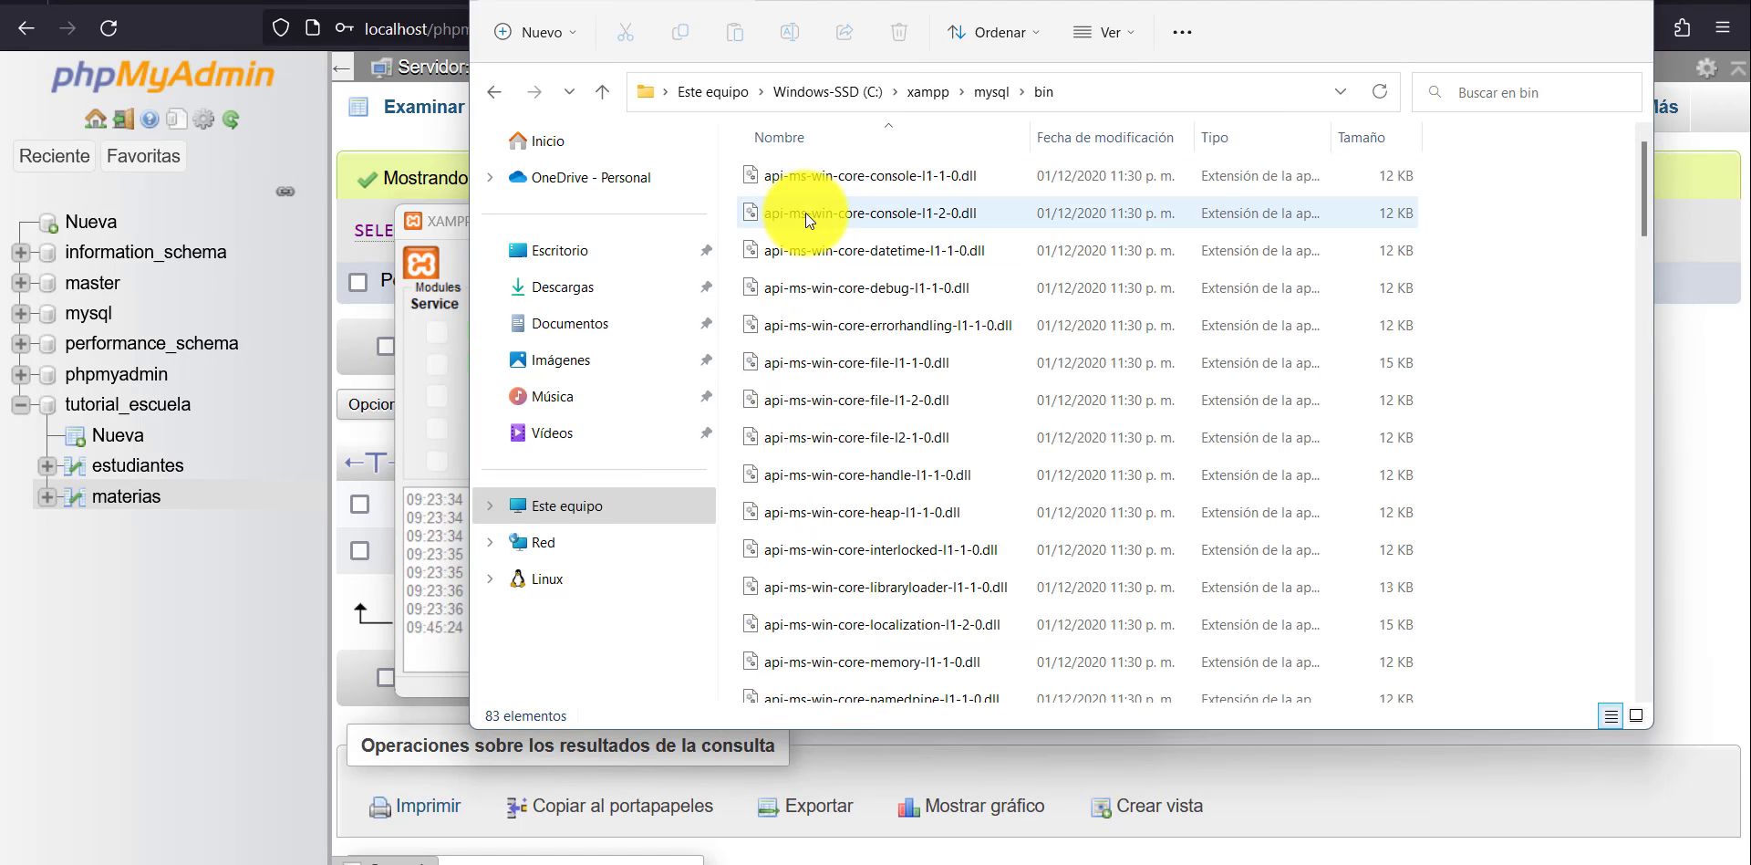
pyautogui.click(1136, 102)
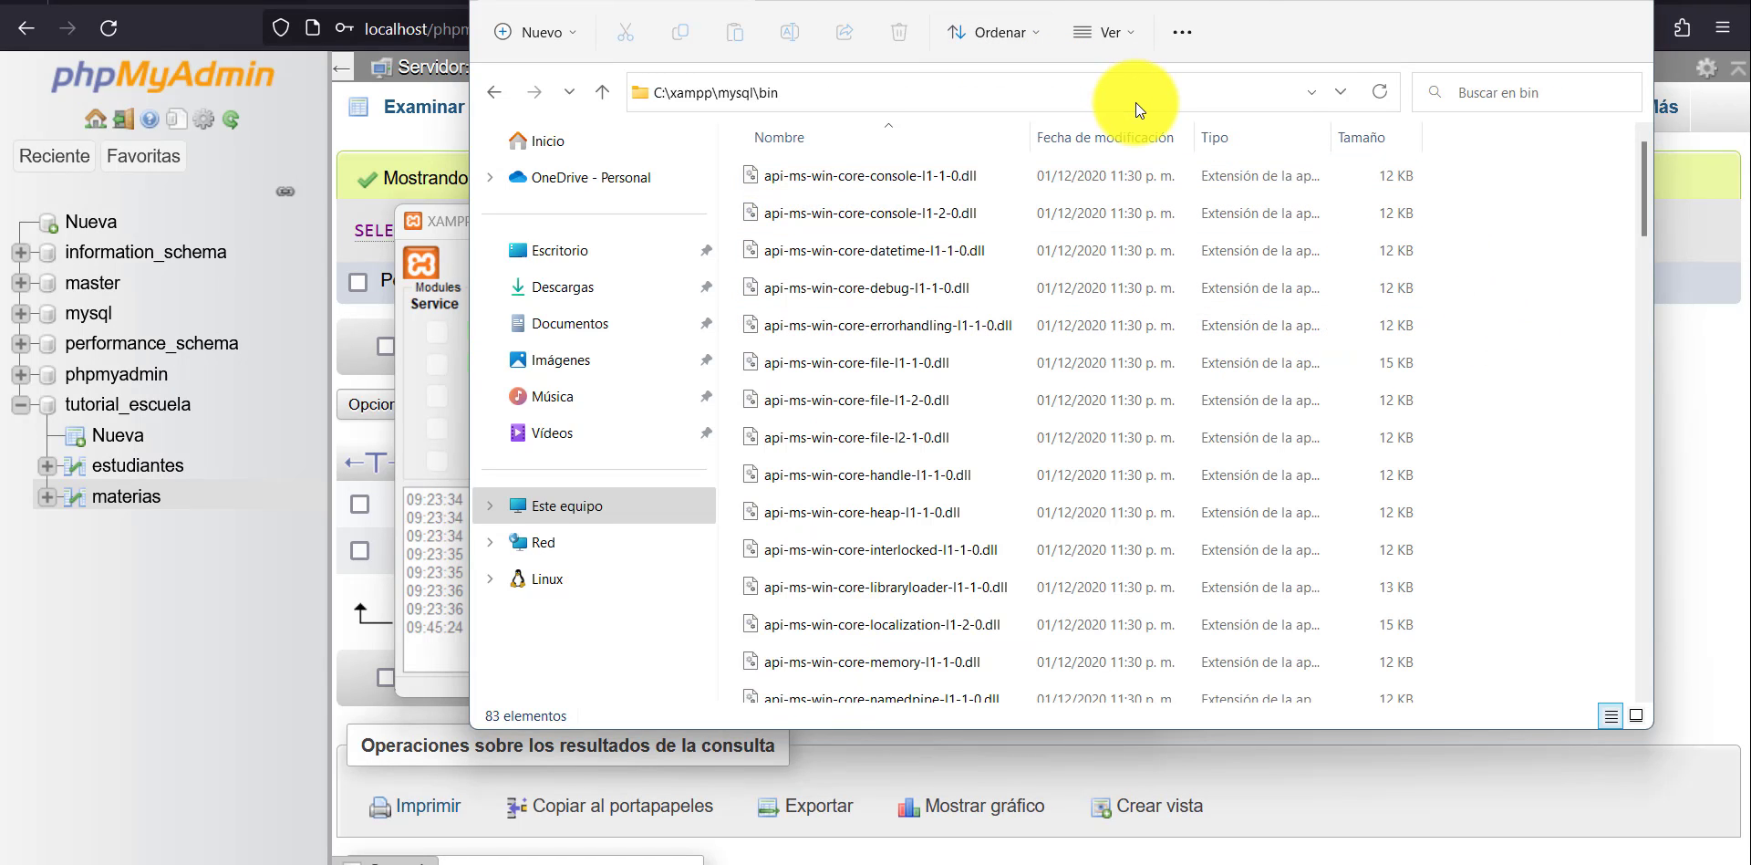
pyautogui.write('cmd')
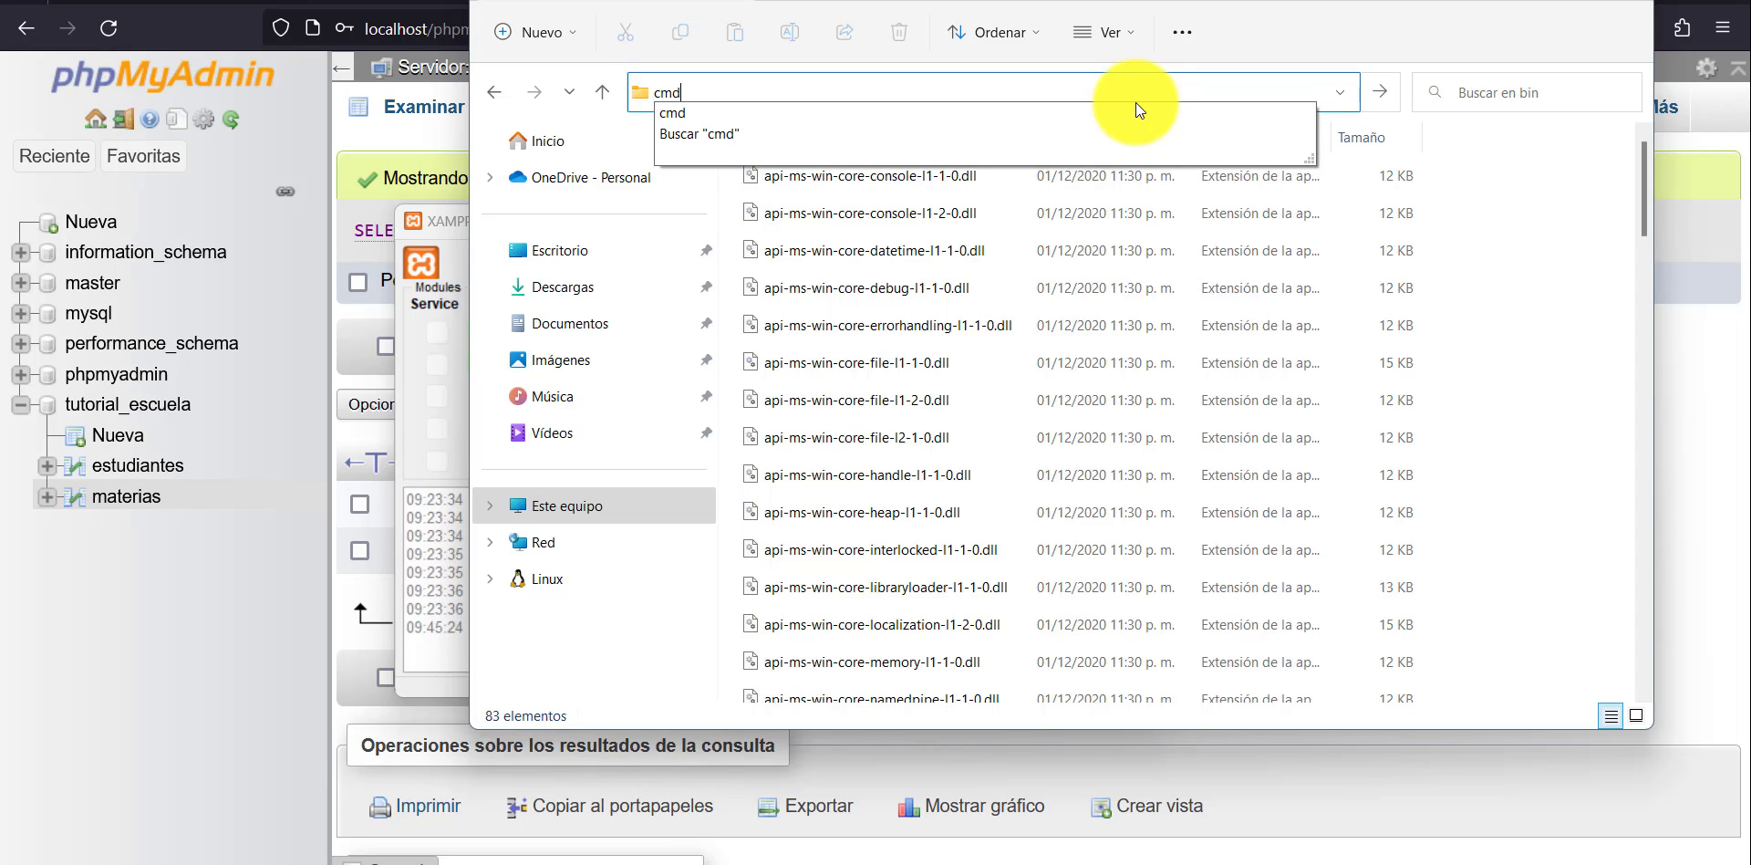
pyautogui.press('Return')
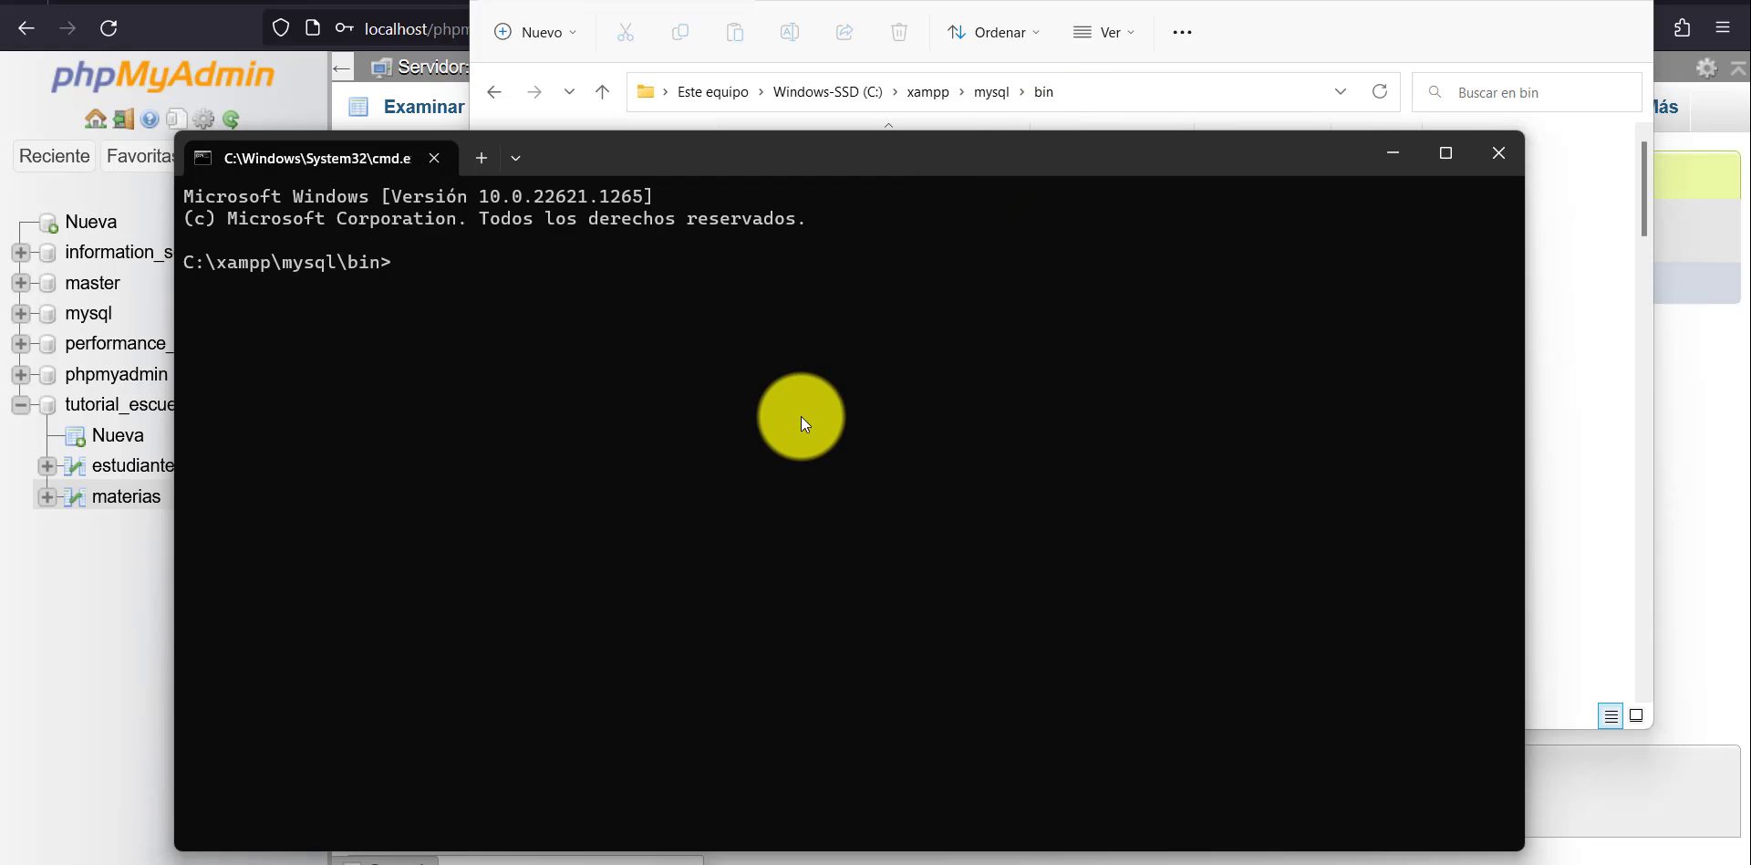
# Log in to the database server with mysql -u root -p and enter the root password.
pyautogui.write('mysql -u root ')
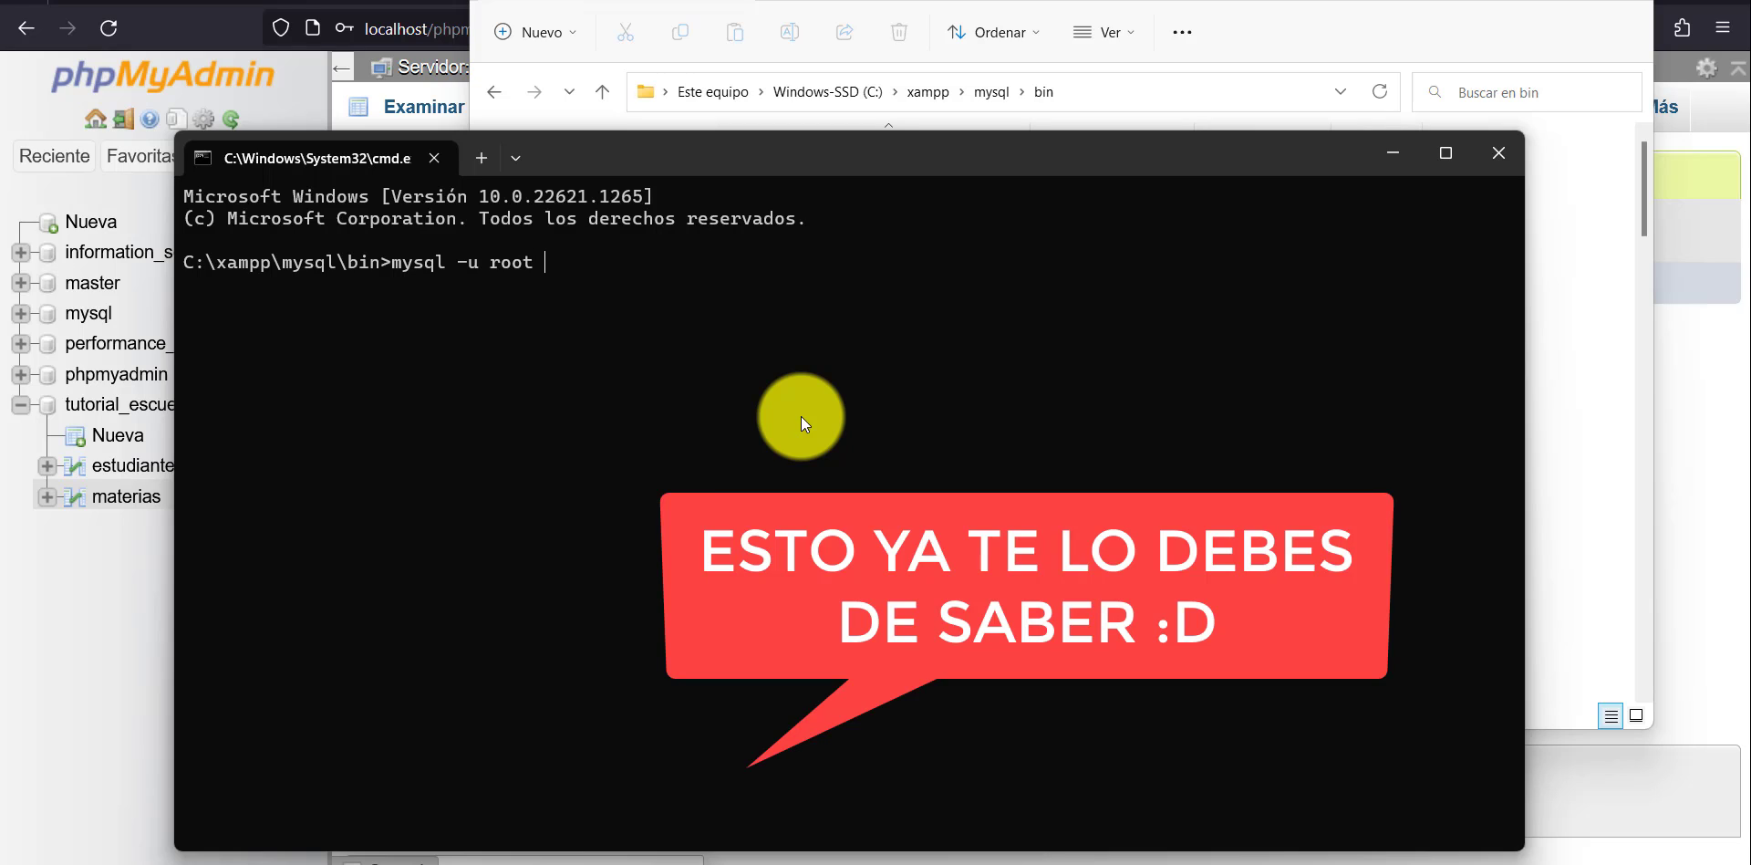
pyautogui.write('-p')
pyautogui.press('Return')
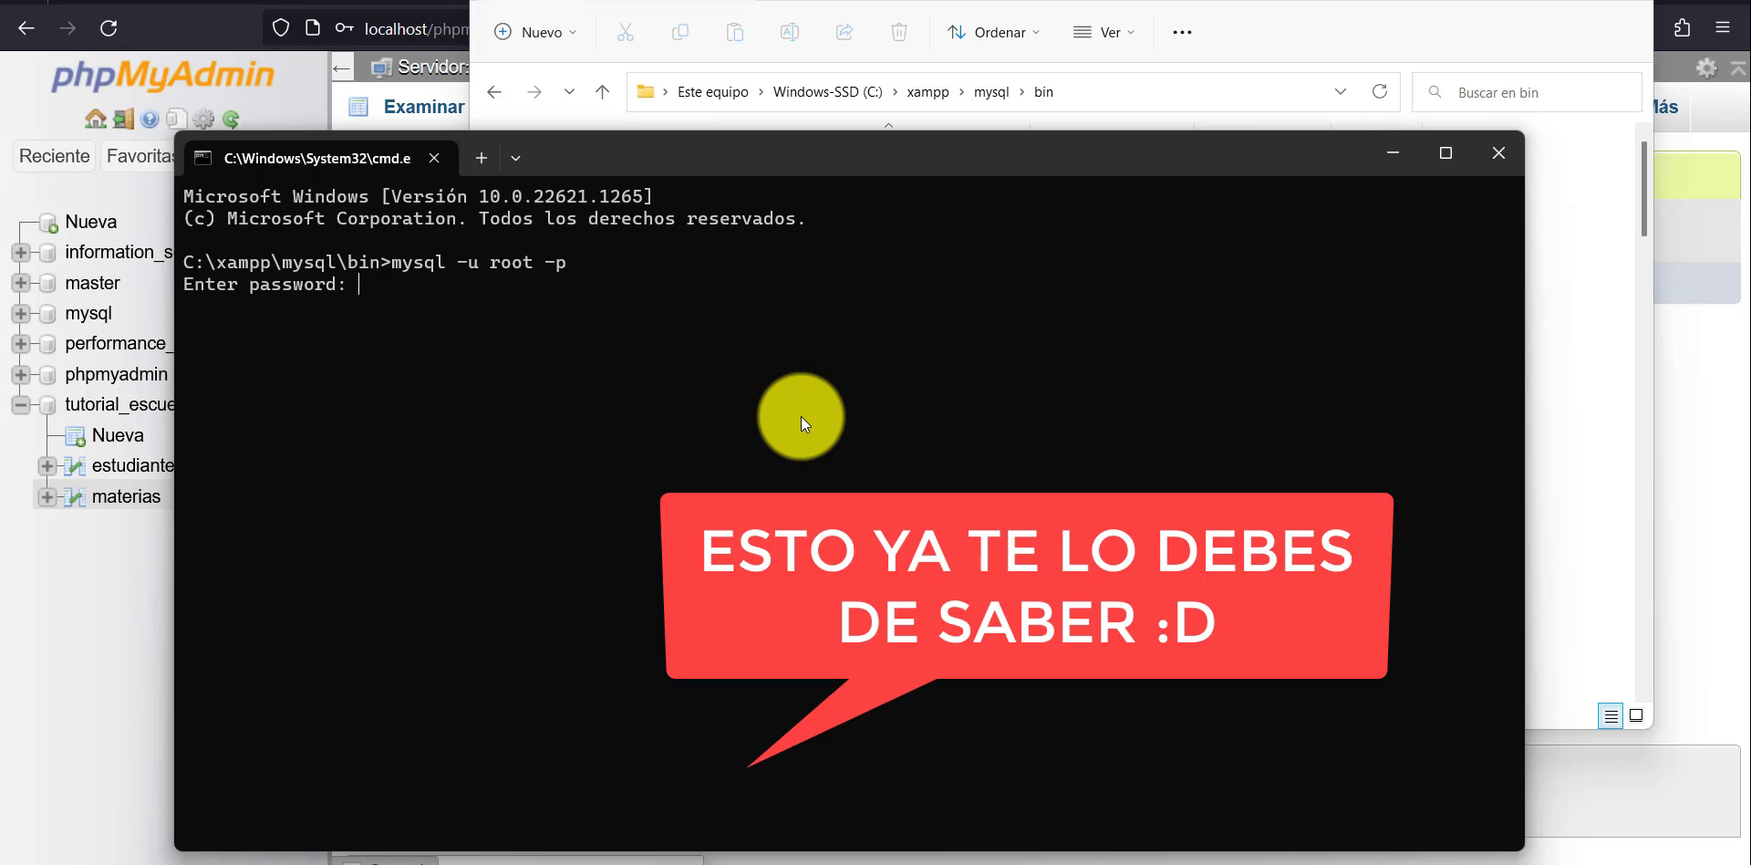
pyautogui.write('*****')
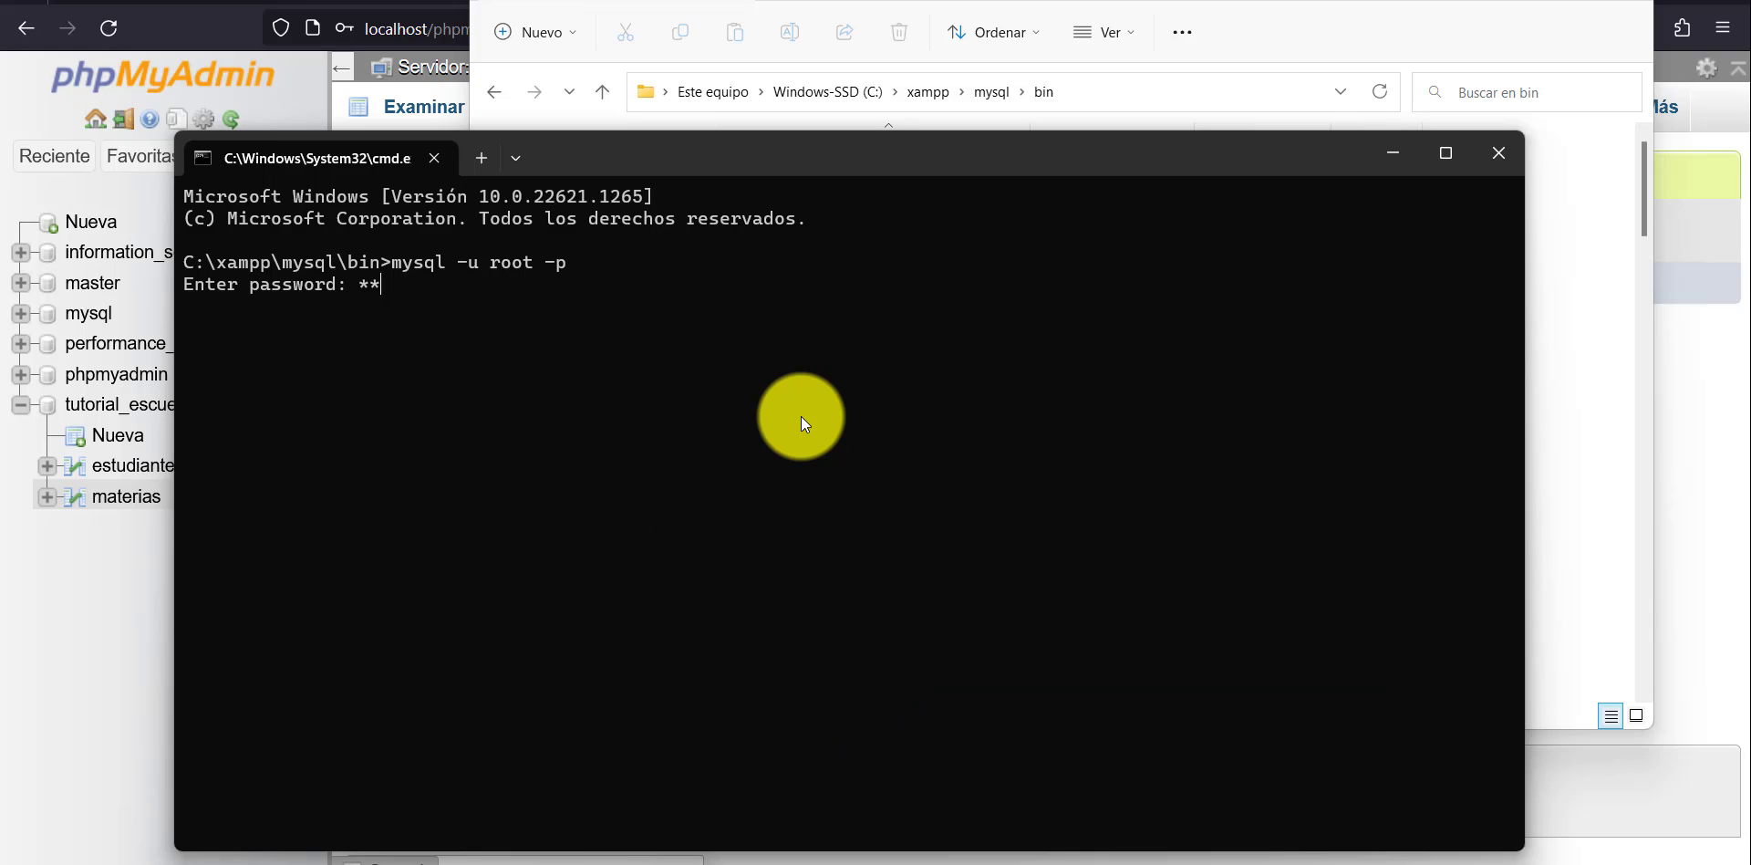
pyautogui.write('***')
pyautogui.press('Return')
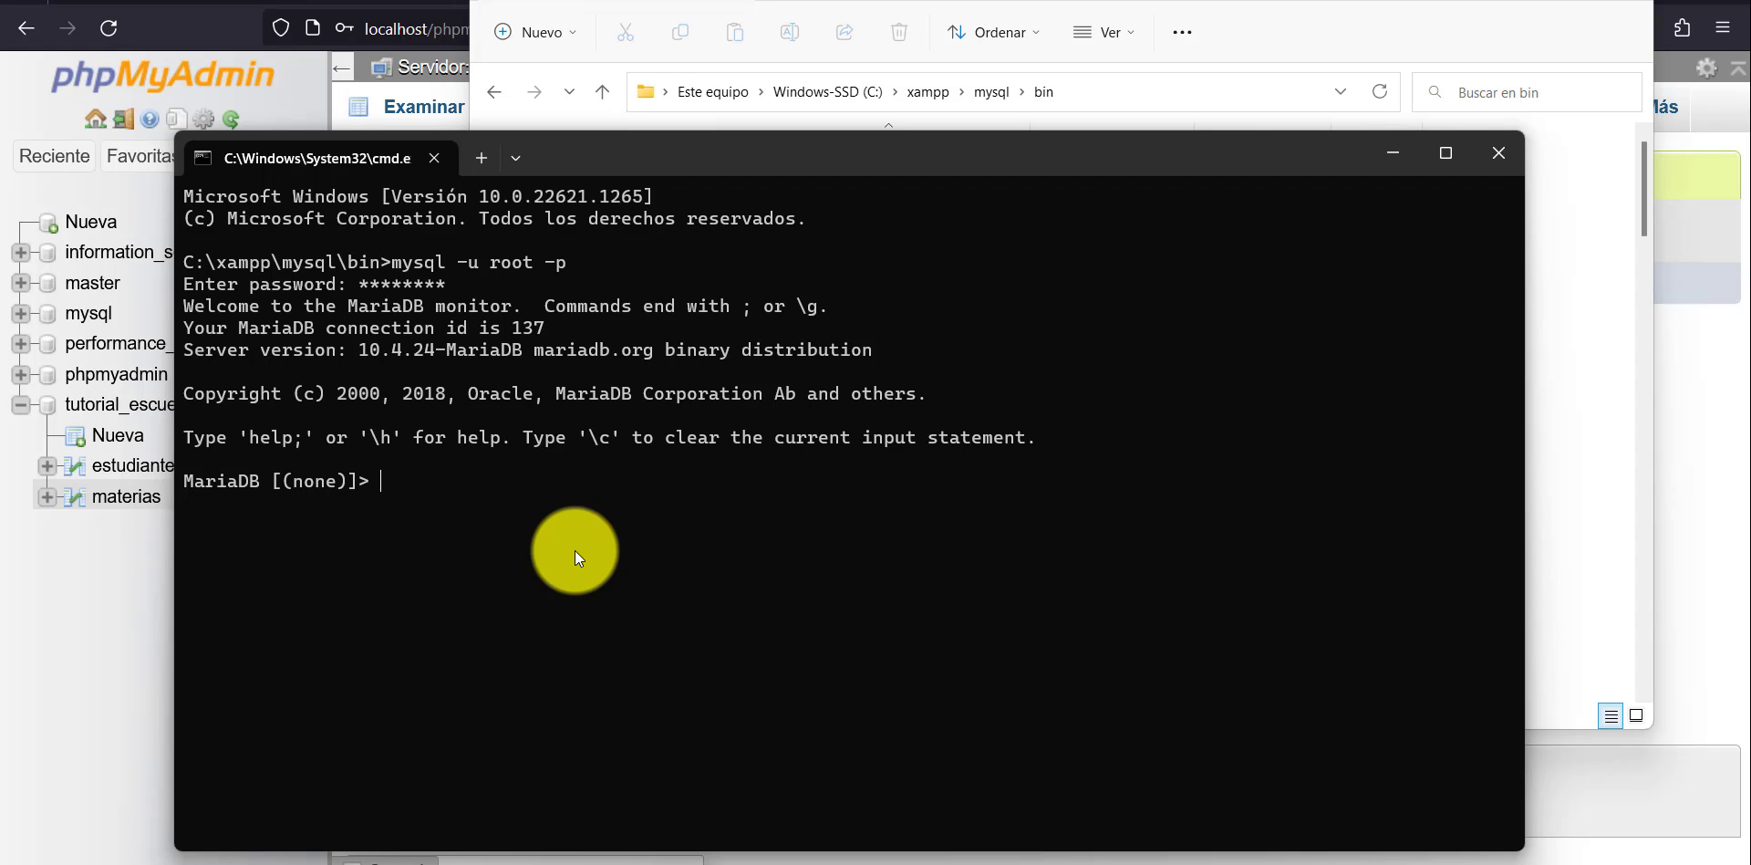
# List the server's databases with show databases;.
pyautogui.write('show databases;')
pyautogui.press('Return')
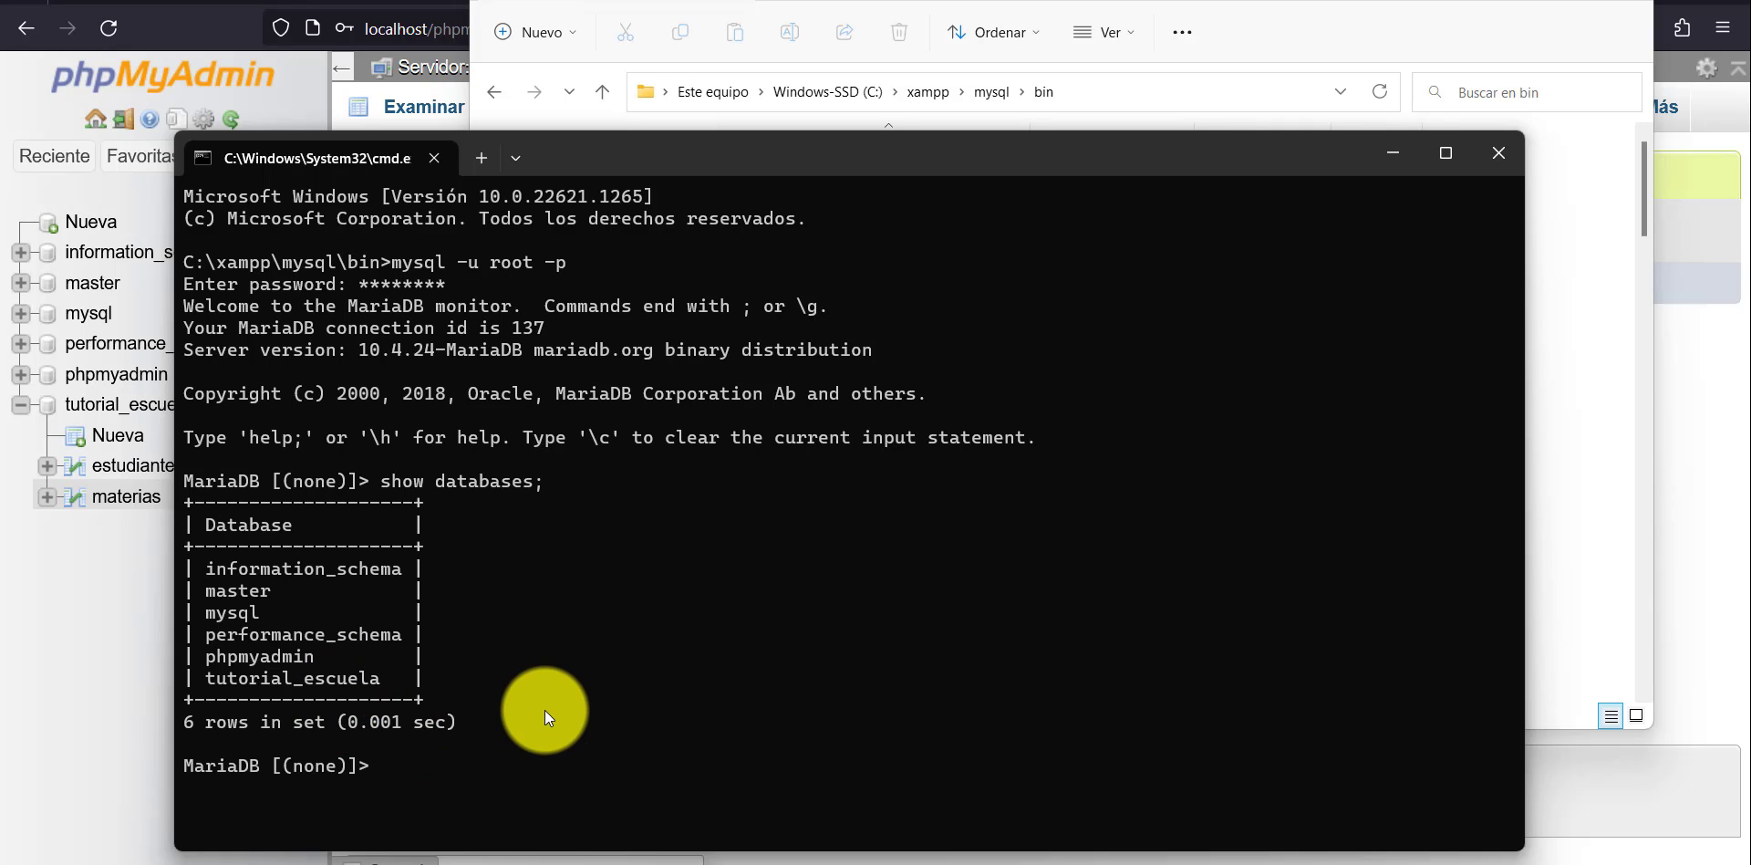
# Try to select the school database with use tutoriañ_escuela;.
pyautogui.write('use tutoriañ_escuela;')
pyautogui.press('Return')
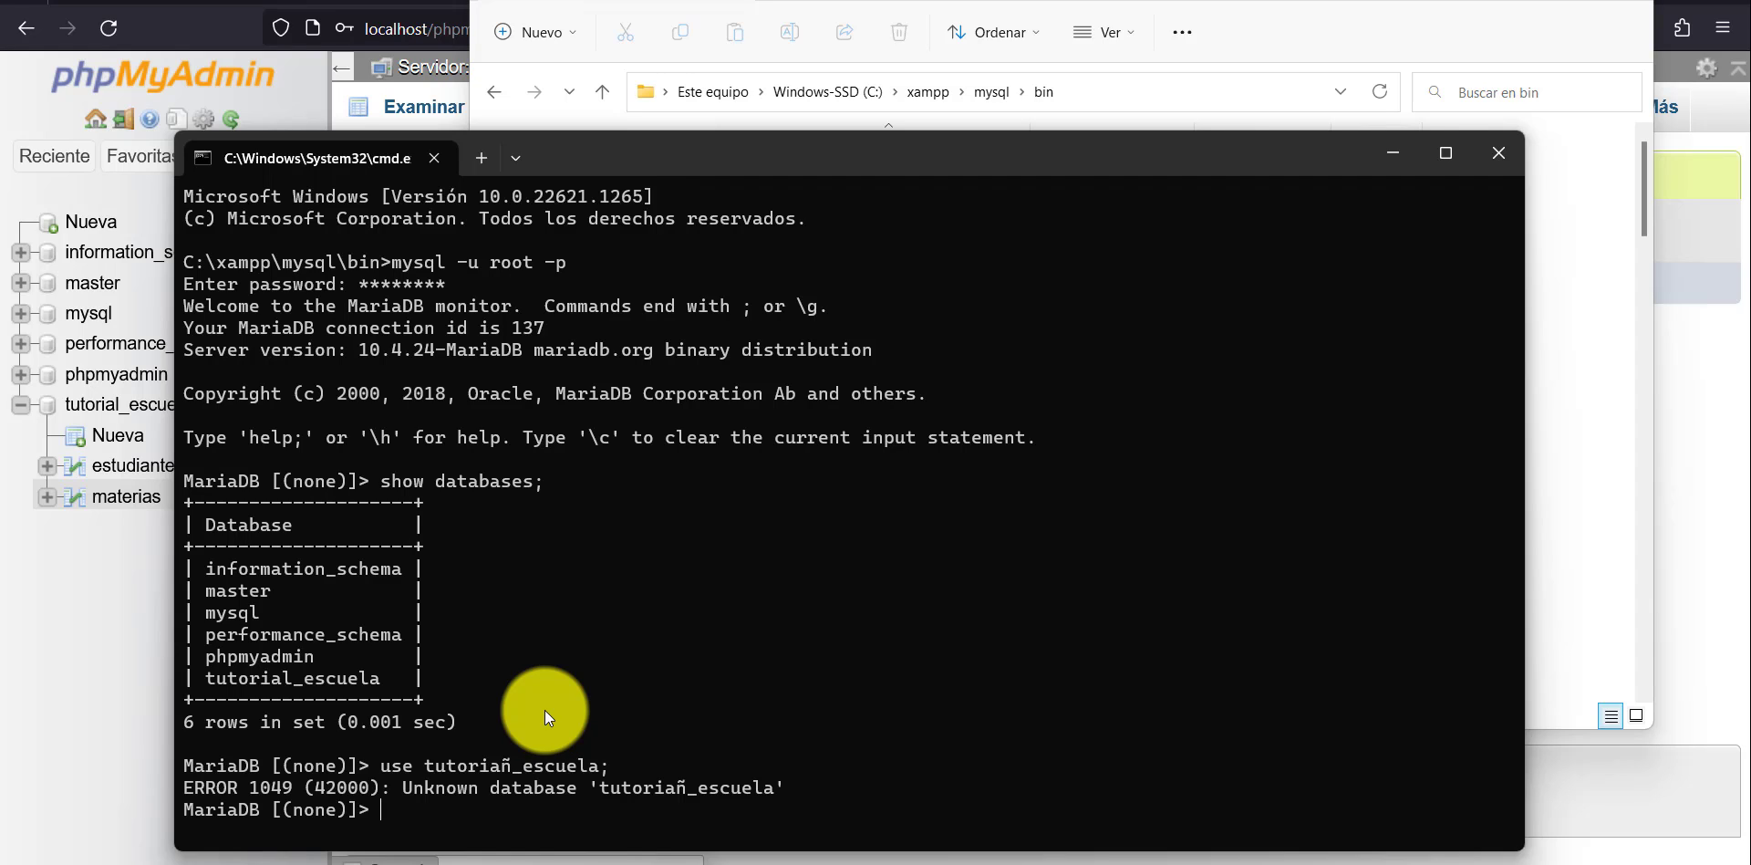
# Correct the database name in the USE command and run use tutorial_escuela;.
pyautogui.press('Up')
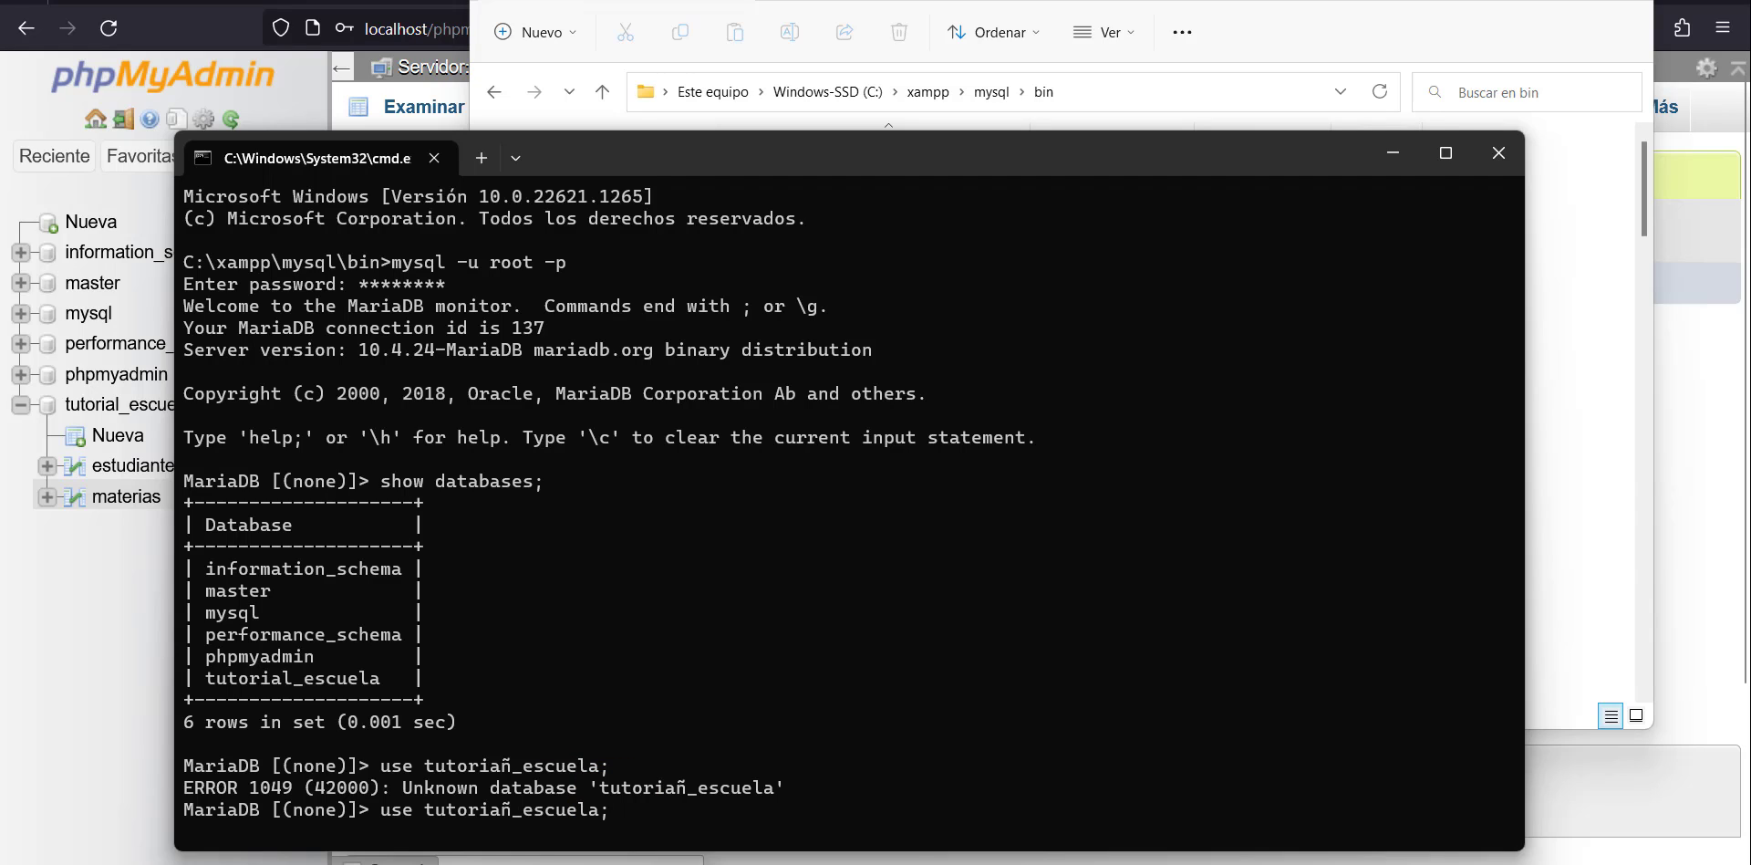
pyautogui.press('Left')
pyautogui.press('Left')
pyautogui.press('Left')
pyautogui.press('Left')
pyautogui.press('Left')
pyautogui.press('Left')
pyautogui.press('Left')
pyautogui.press('Left')
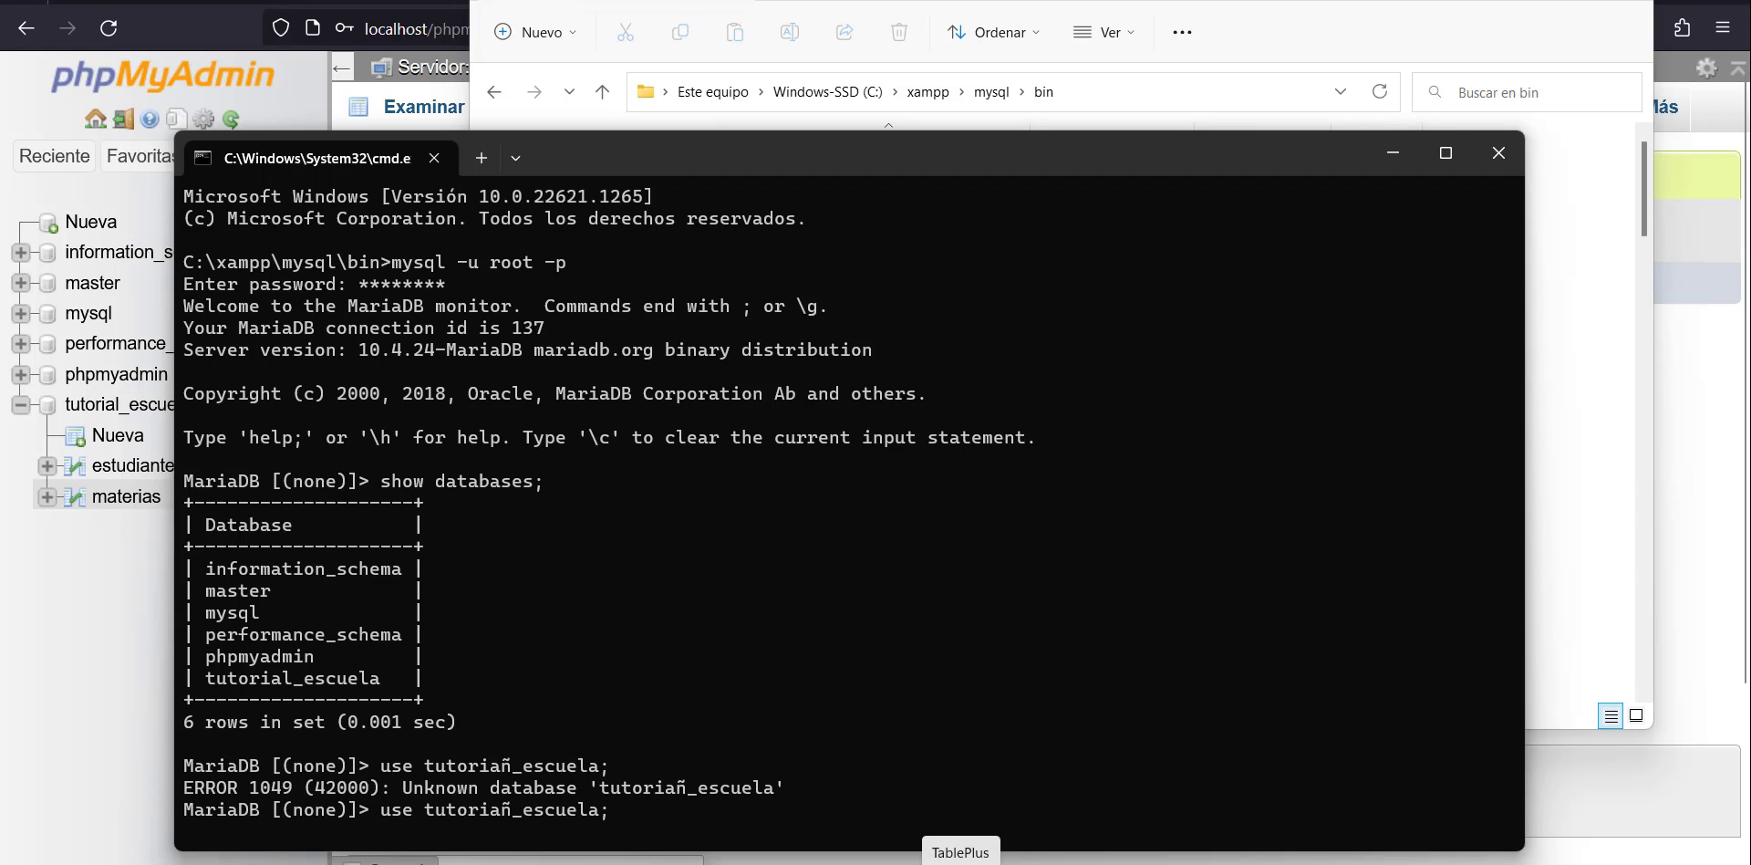
pyautogui.press('BackSpace')
pyautogui.write('l')
pyautogui.press('Return')
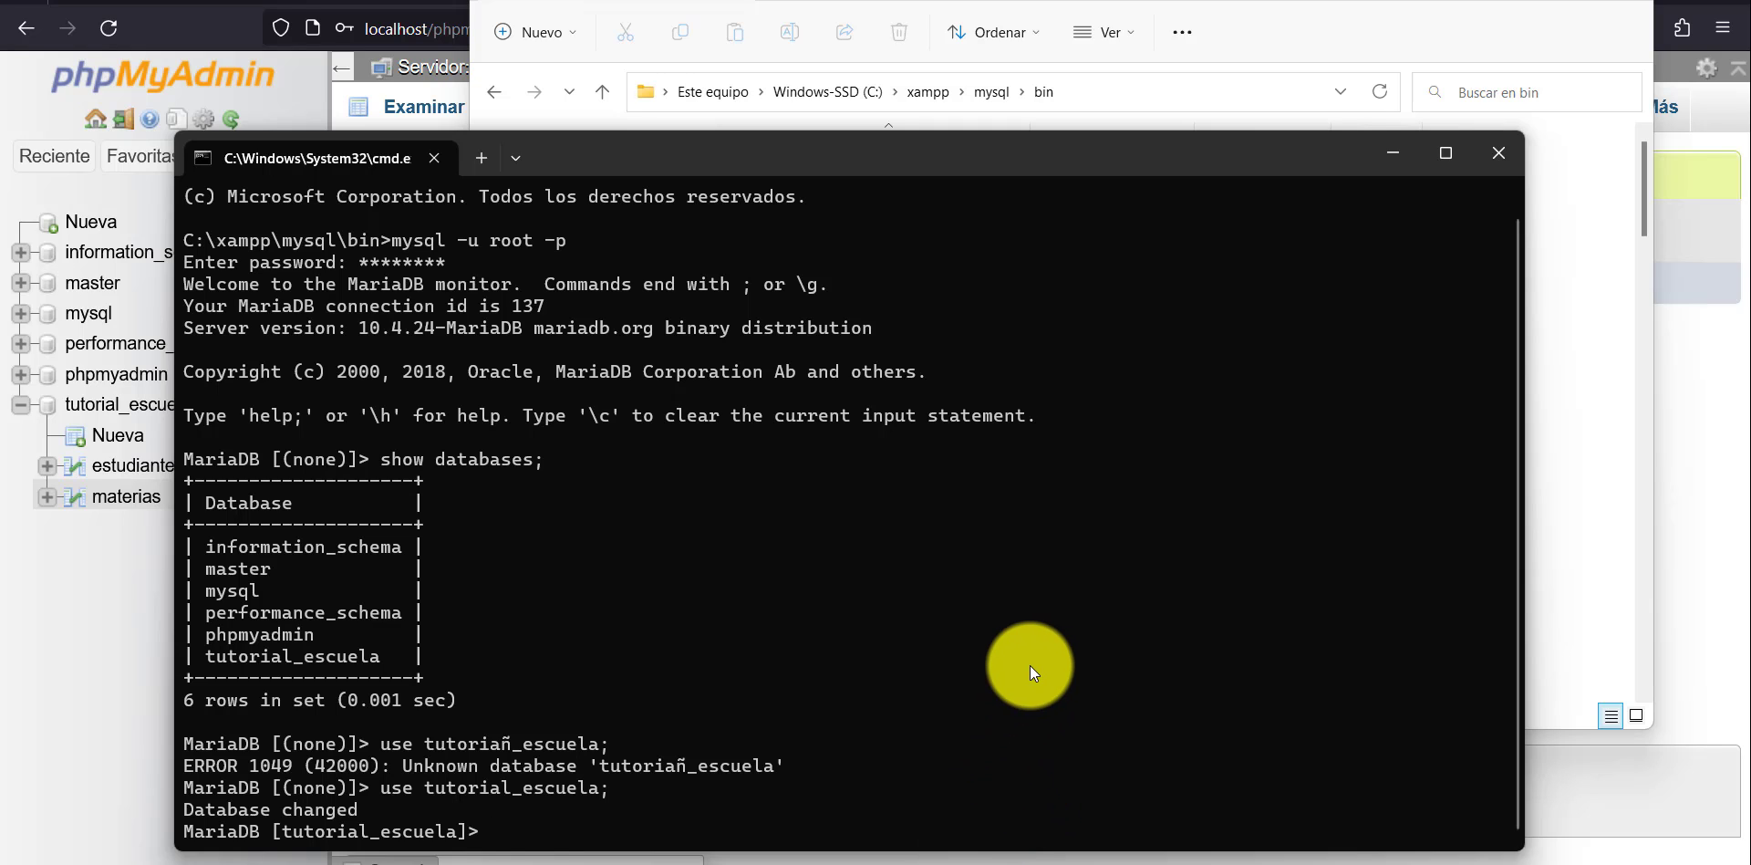
# Copy the CREATE TABLE notas_estudiantes_materias statement from the Notepad file, paste it into the MariaDB console and execute it.
pyautogui.click(1103, 864)
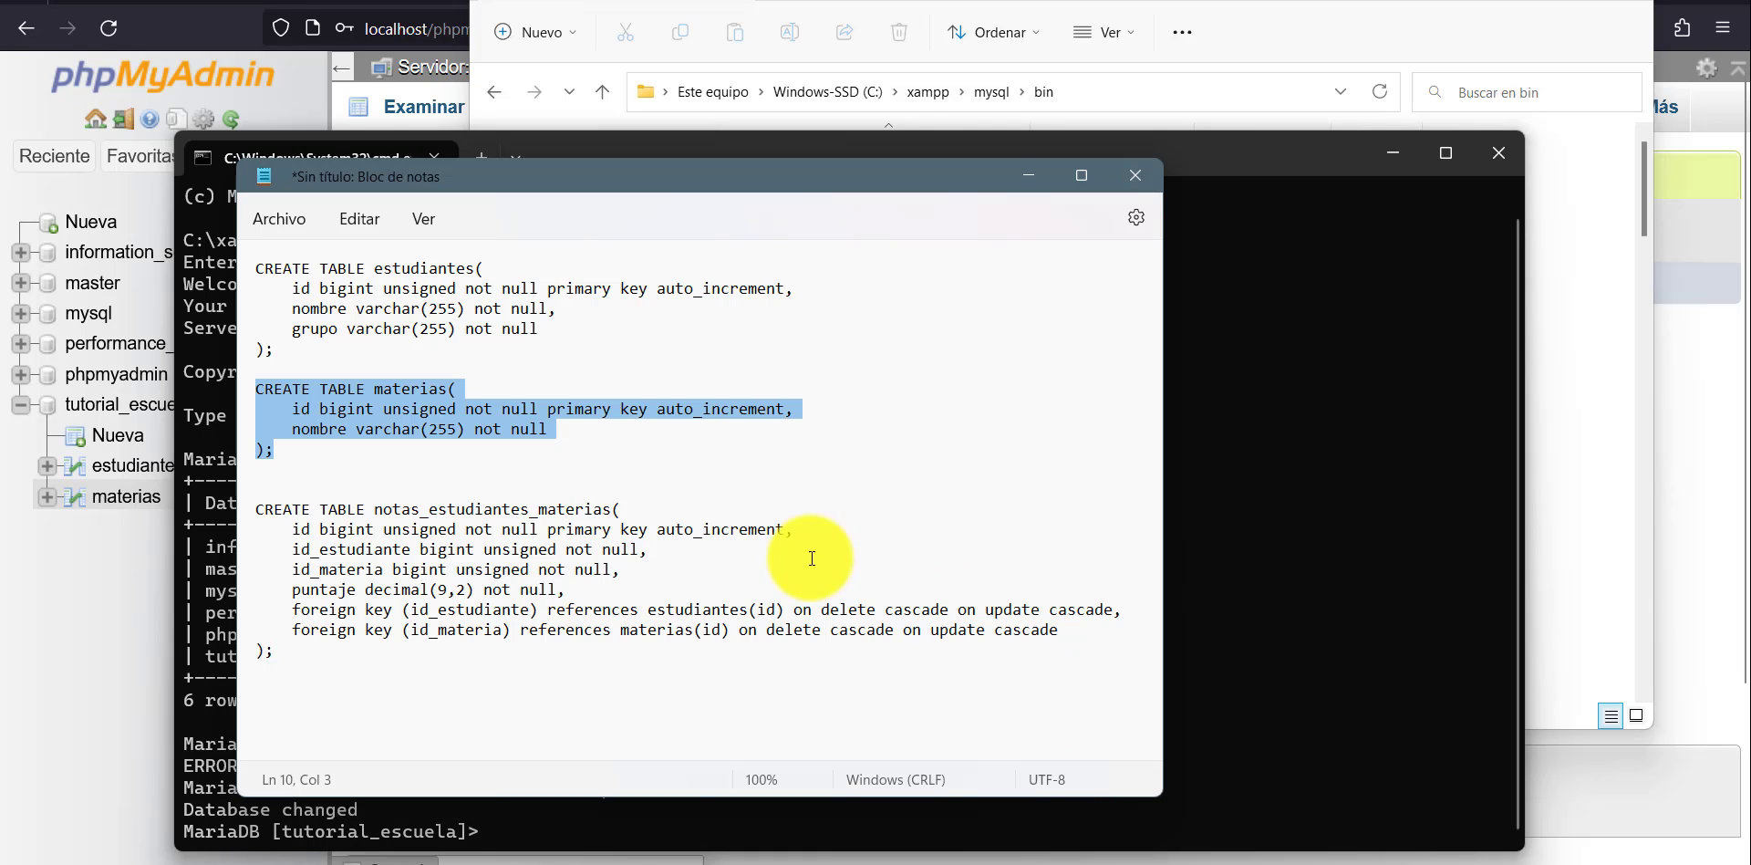
pyautogui.moveTo(316, 657); pyautogui.dragTo(235, 501)
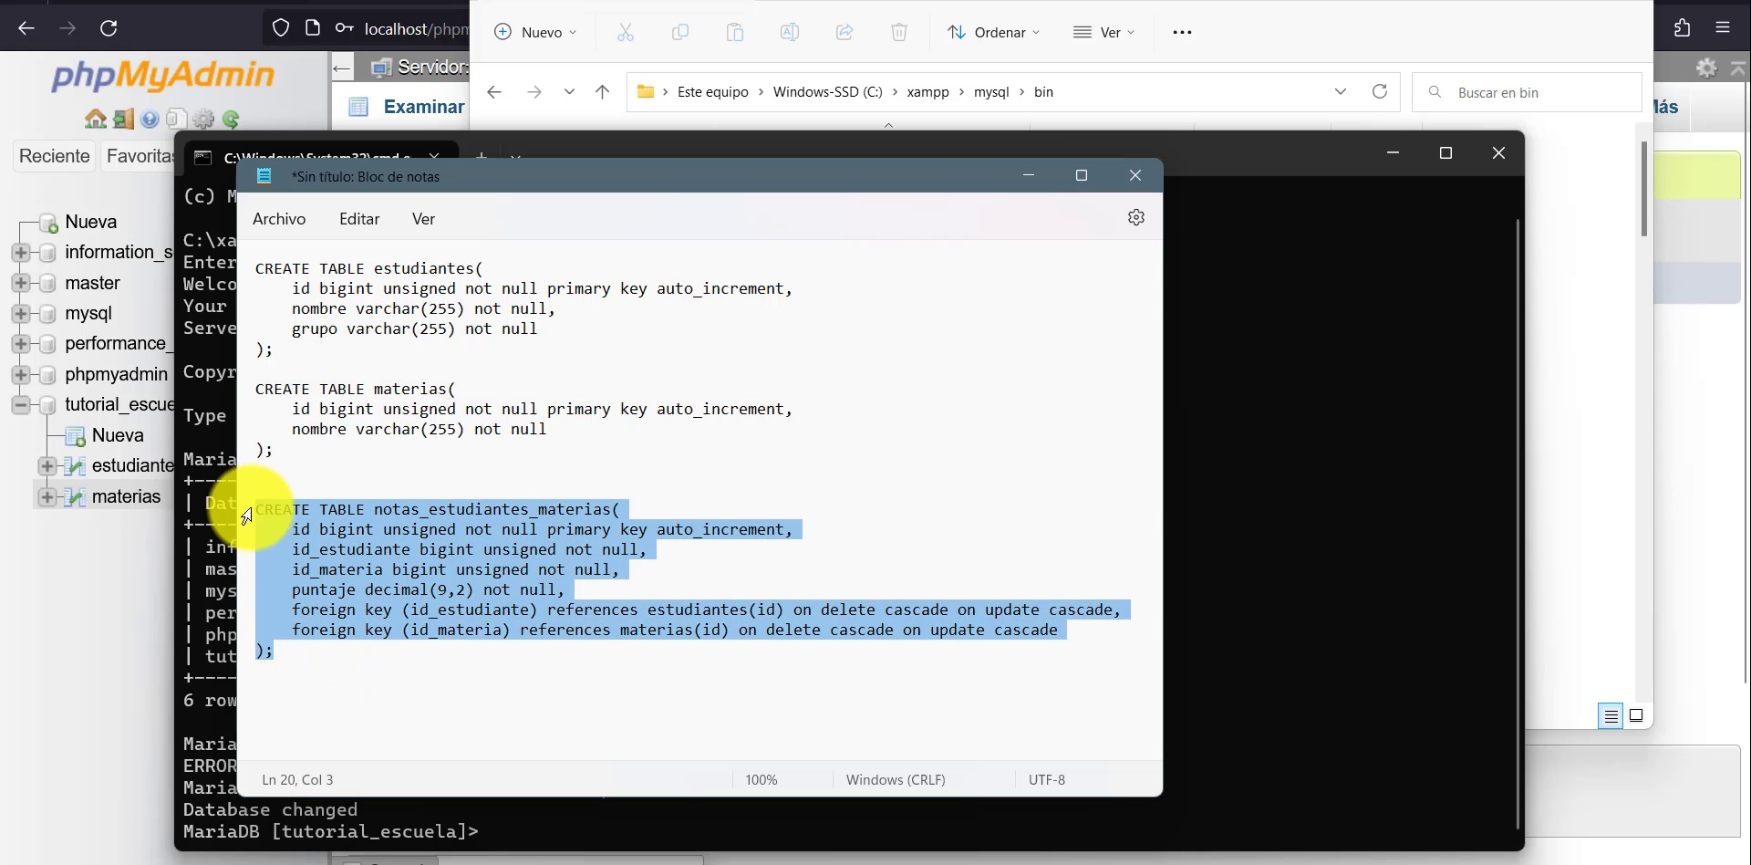
pyautogui.hotkey('ctrl', 'c')
pyautogui.rightClick(1268, 556)
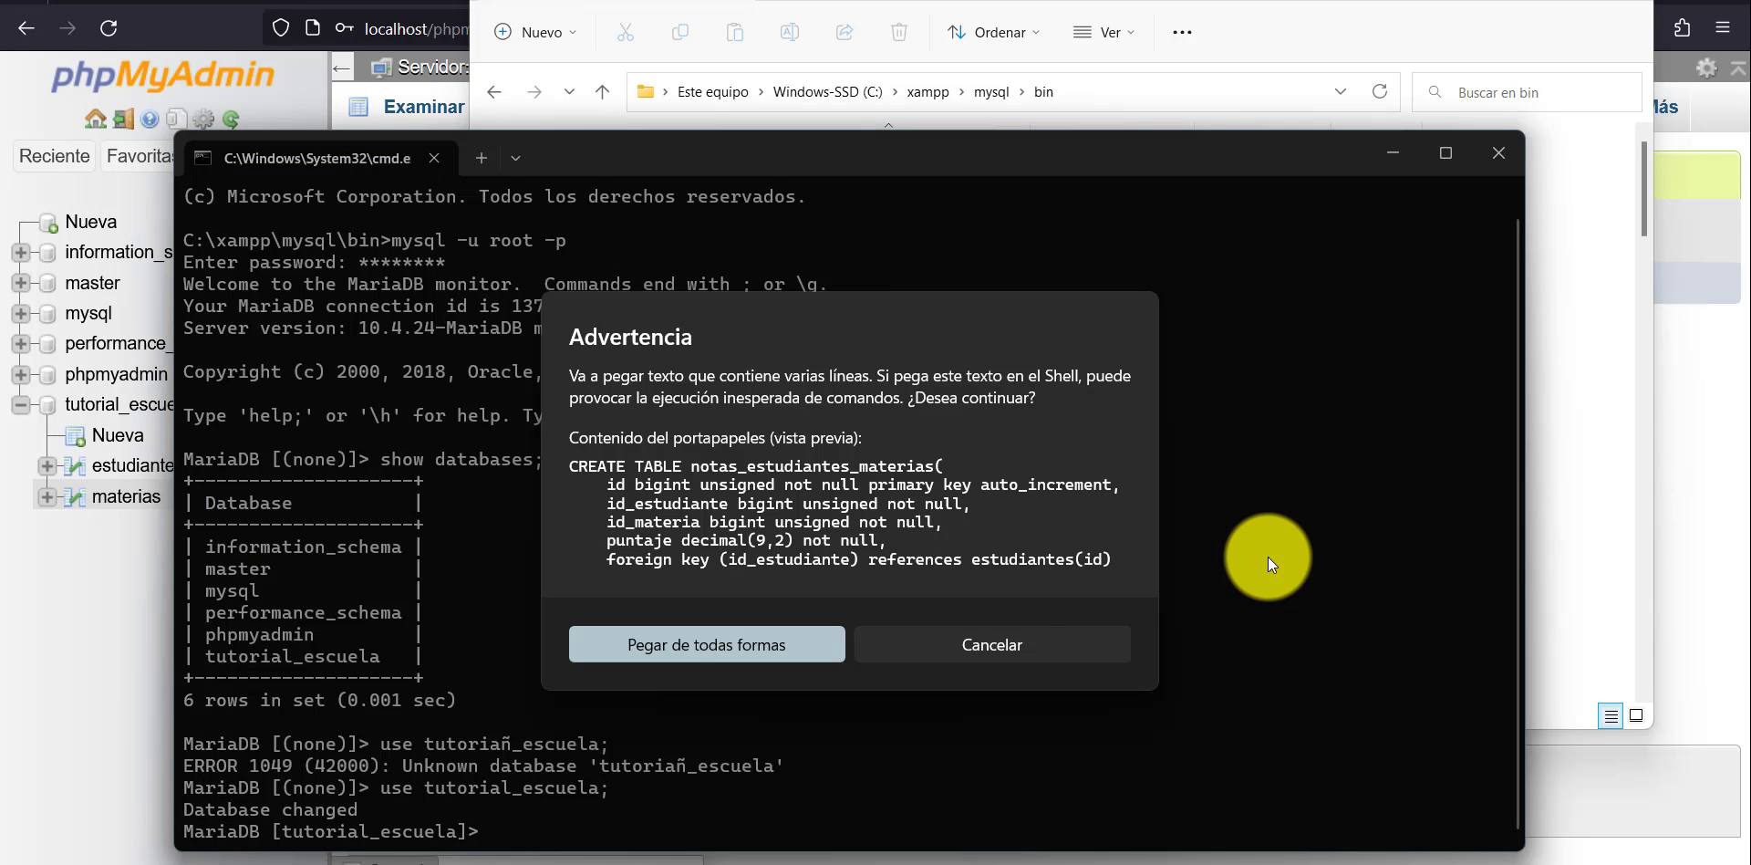
pyautogui.click(787, 648)
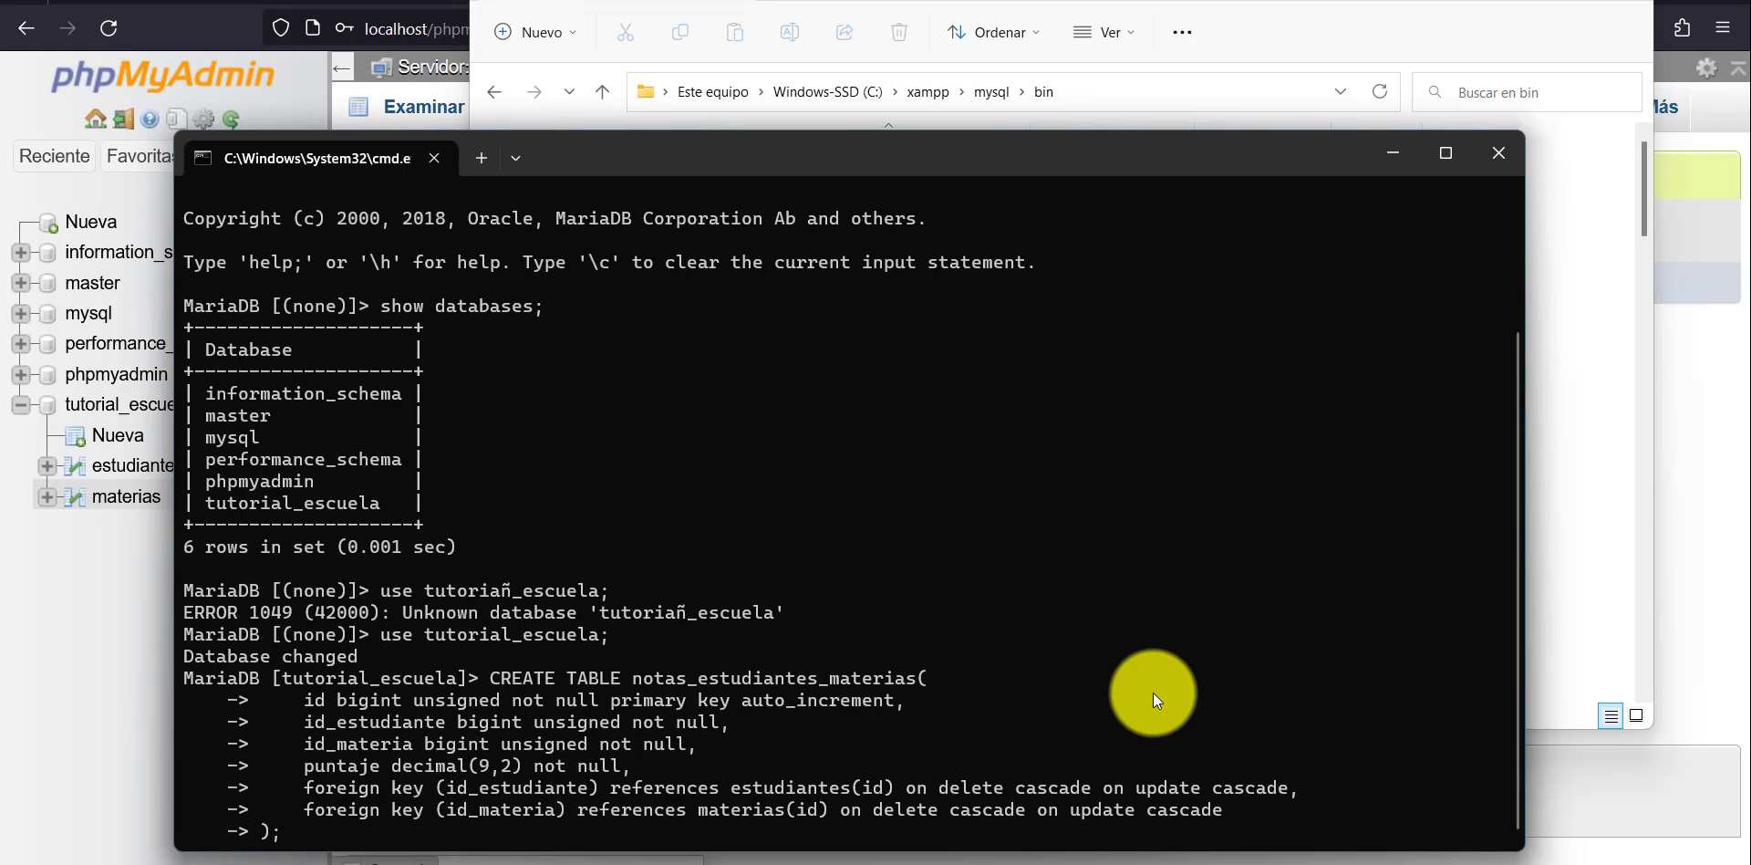
pyautogui.press('Return')
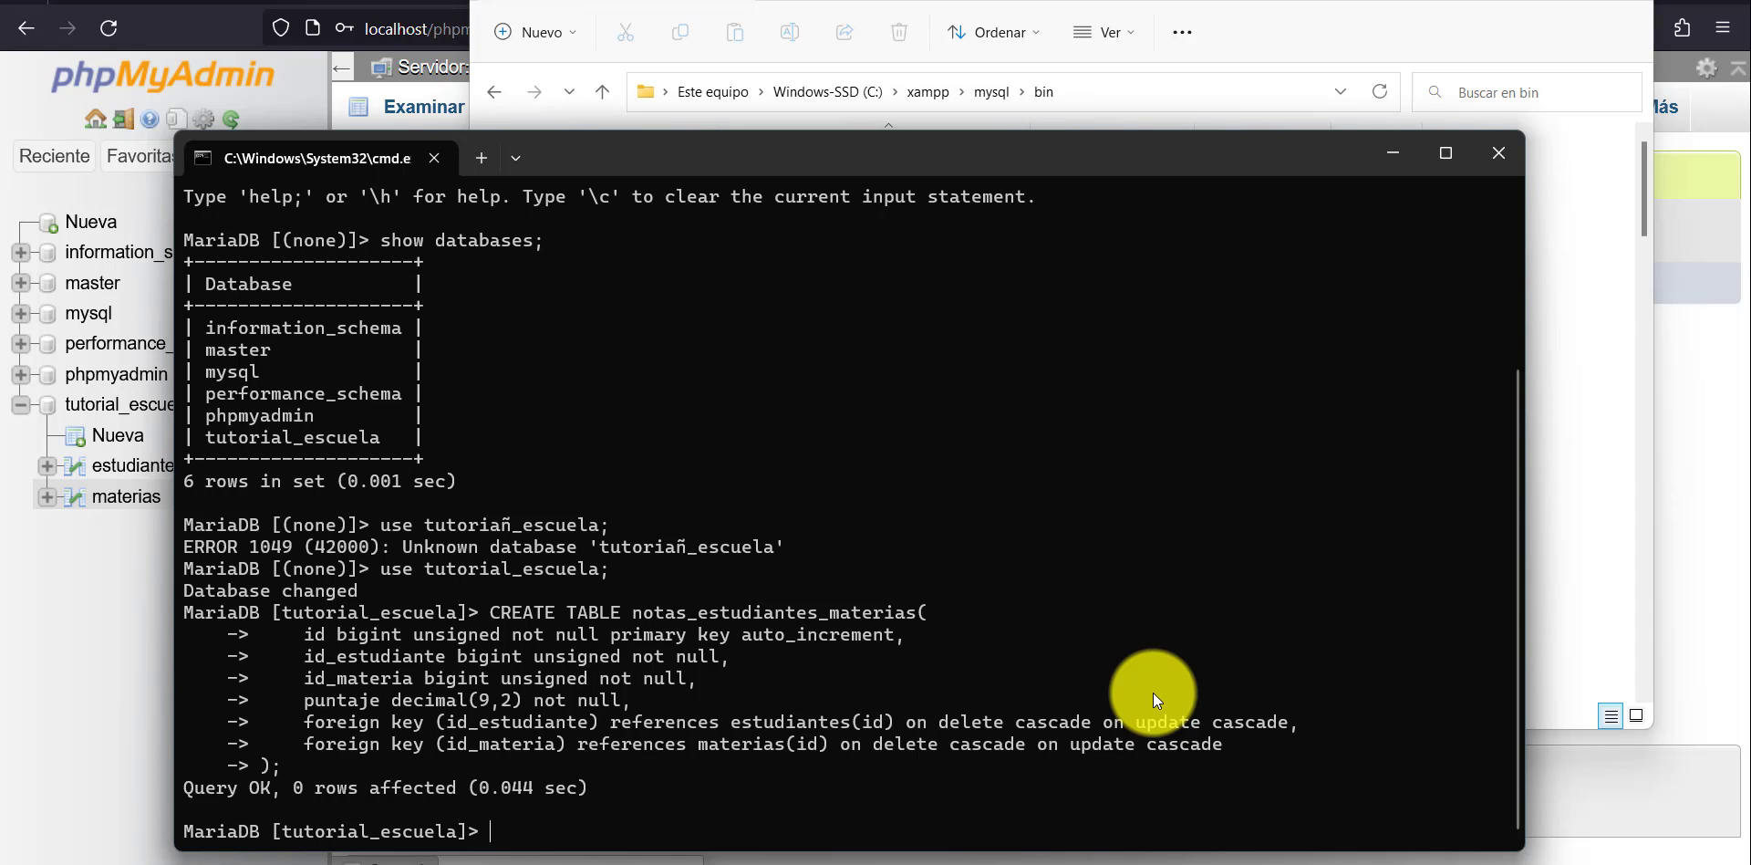
# List the tables of tutorial_escuela with show tables;.
pyautogui.write('show tables;')
pyautogui.press('Return')
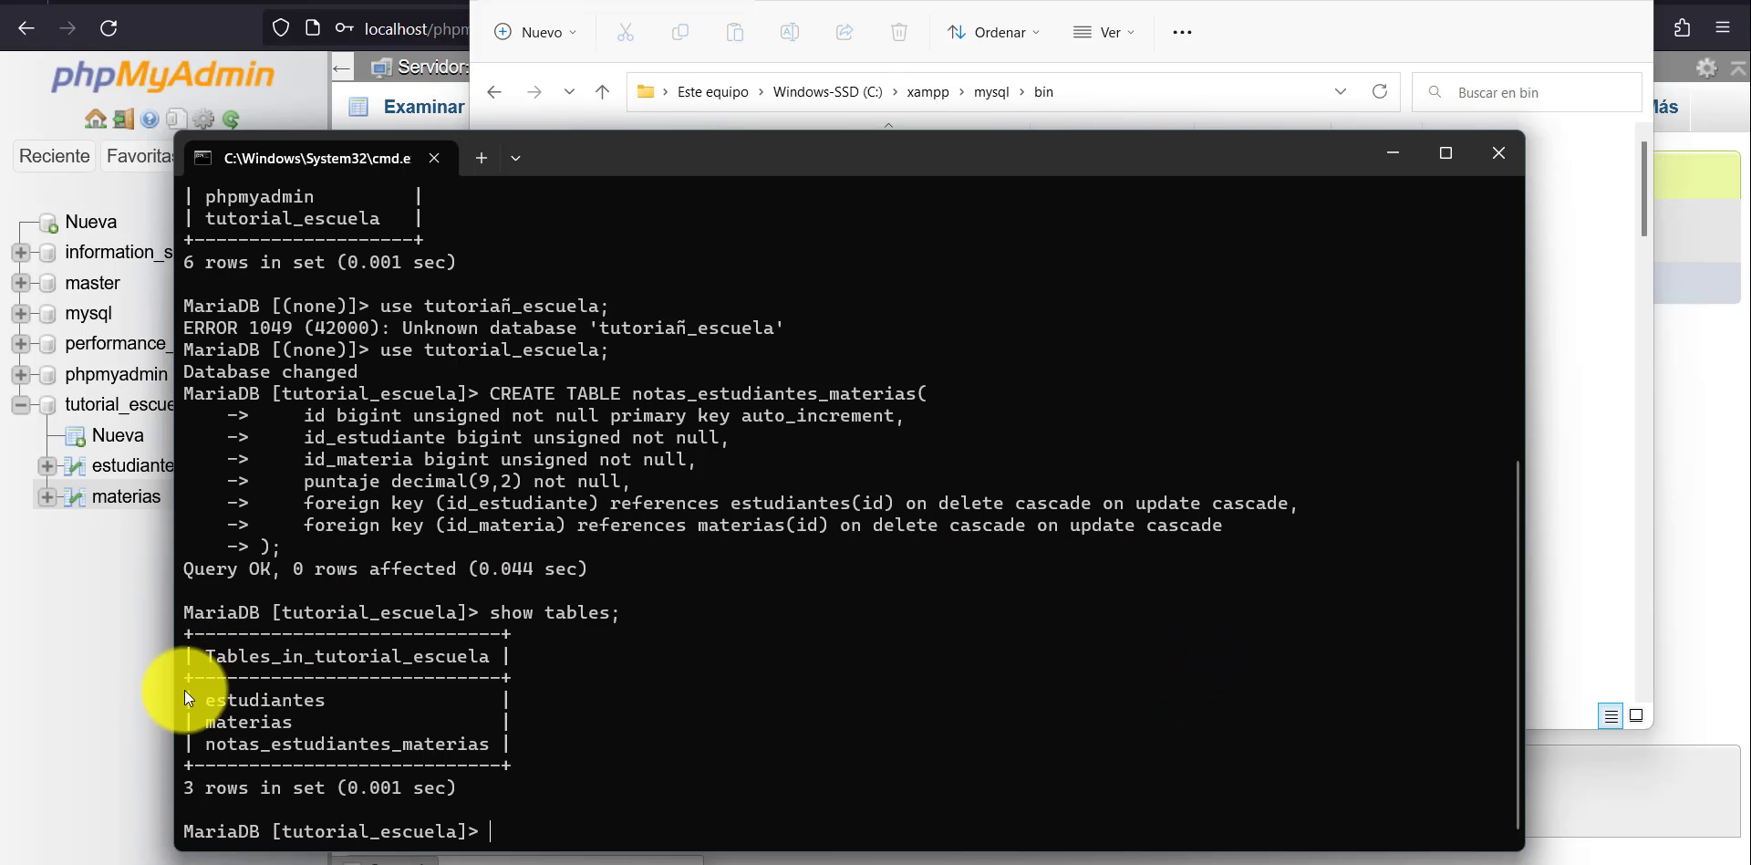
# Switch to phpMyAdmin, refresh the navigation tree and open the tutorial_escuela database in the Designer.
pyautogui.click(117, 657)
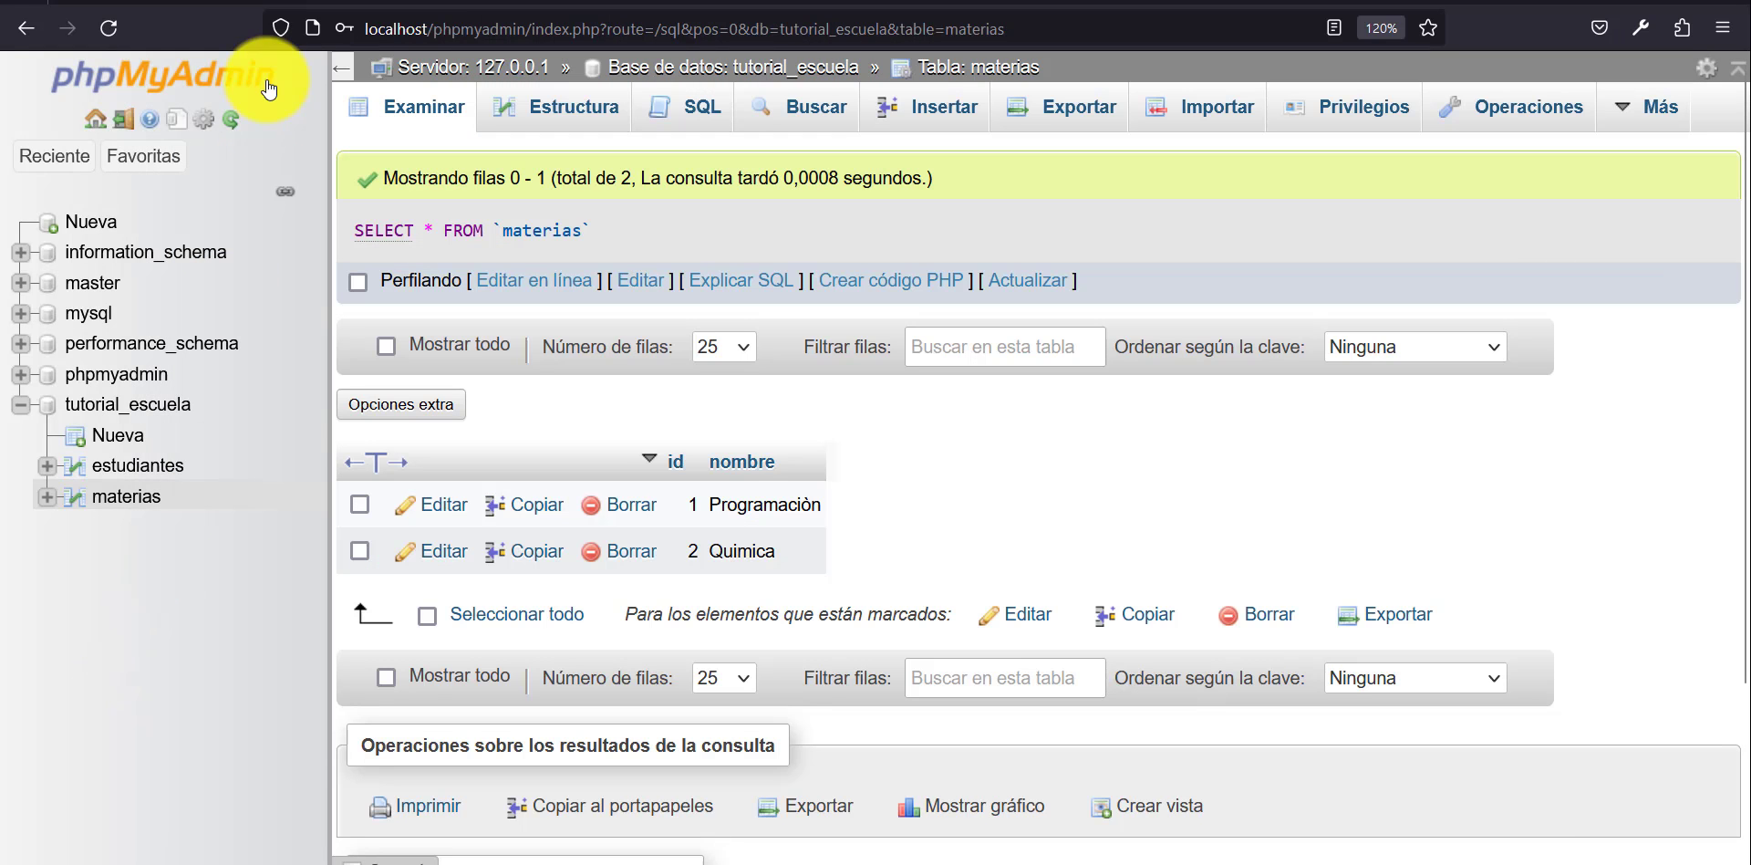
pyautogui.click(230, 119)
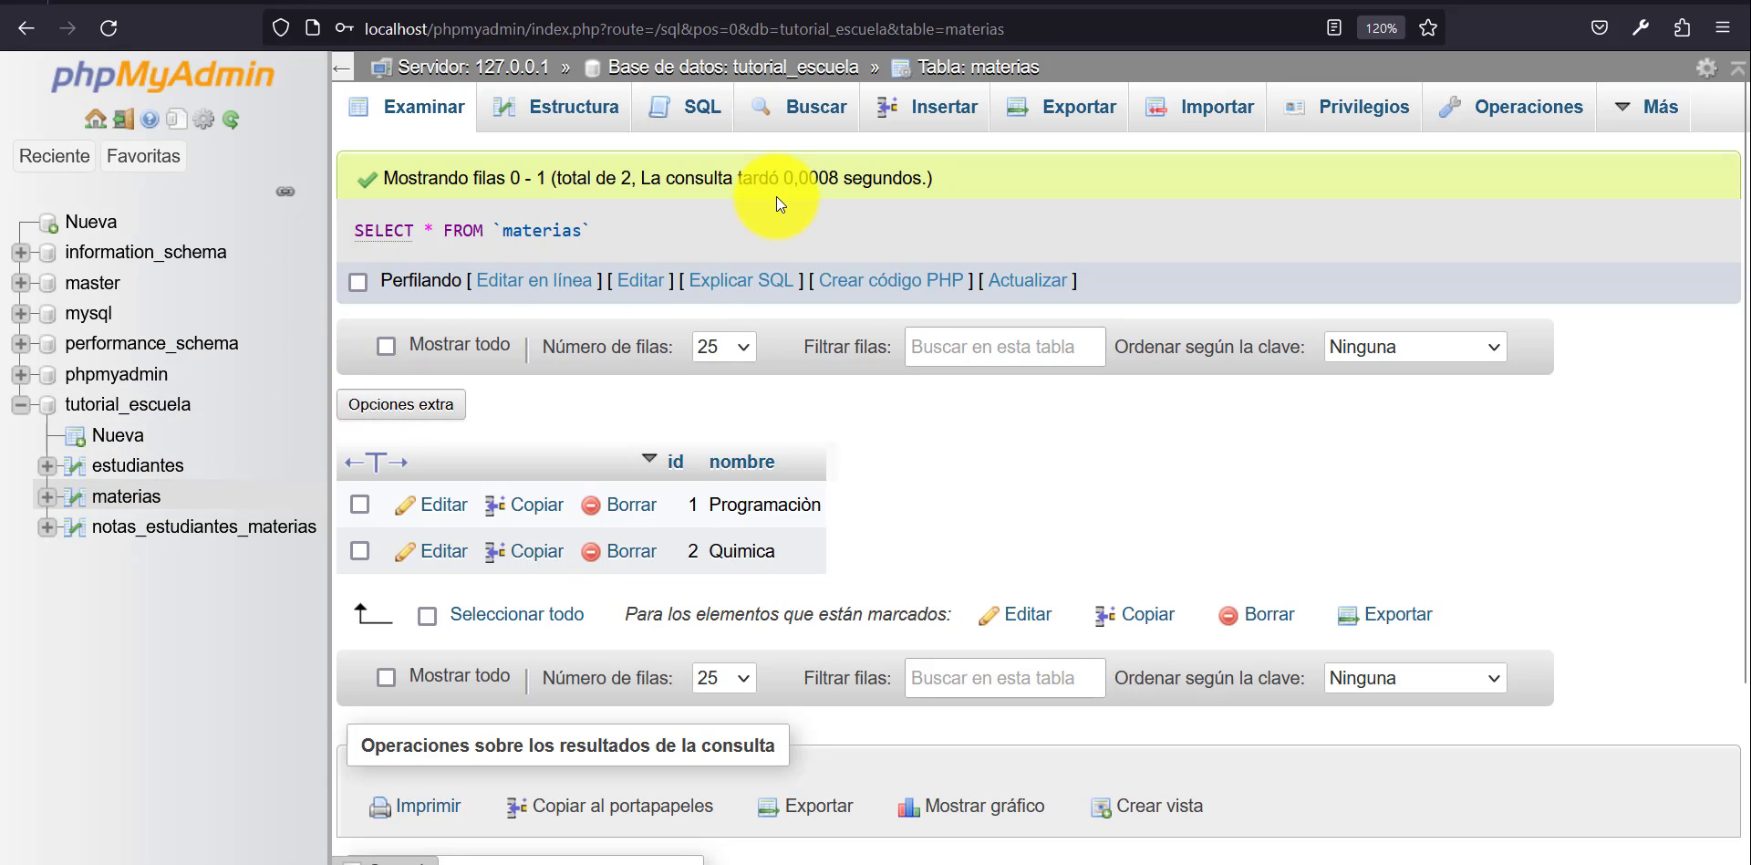
pyautogui.moveTo(1639, 123)
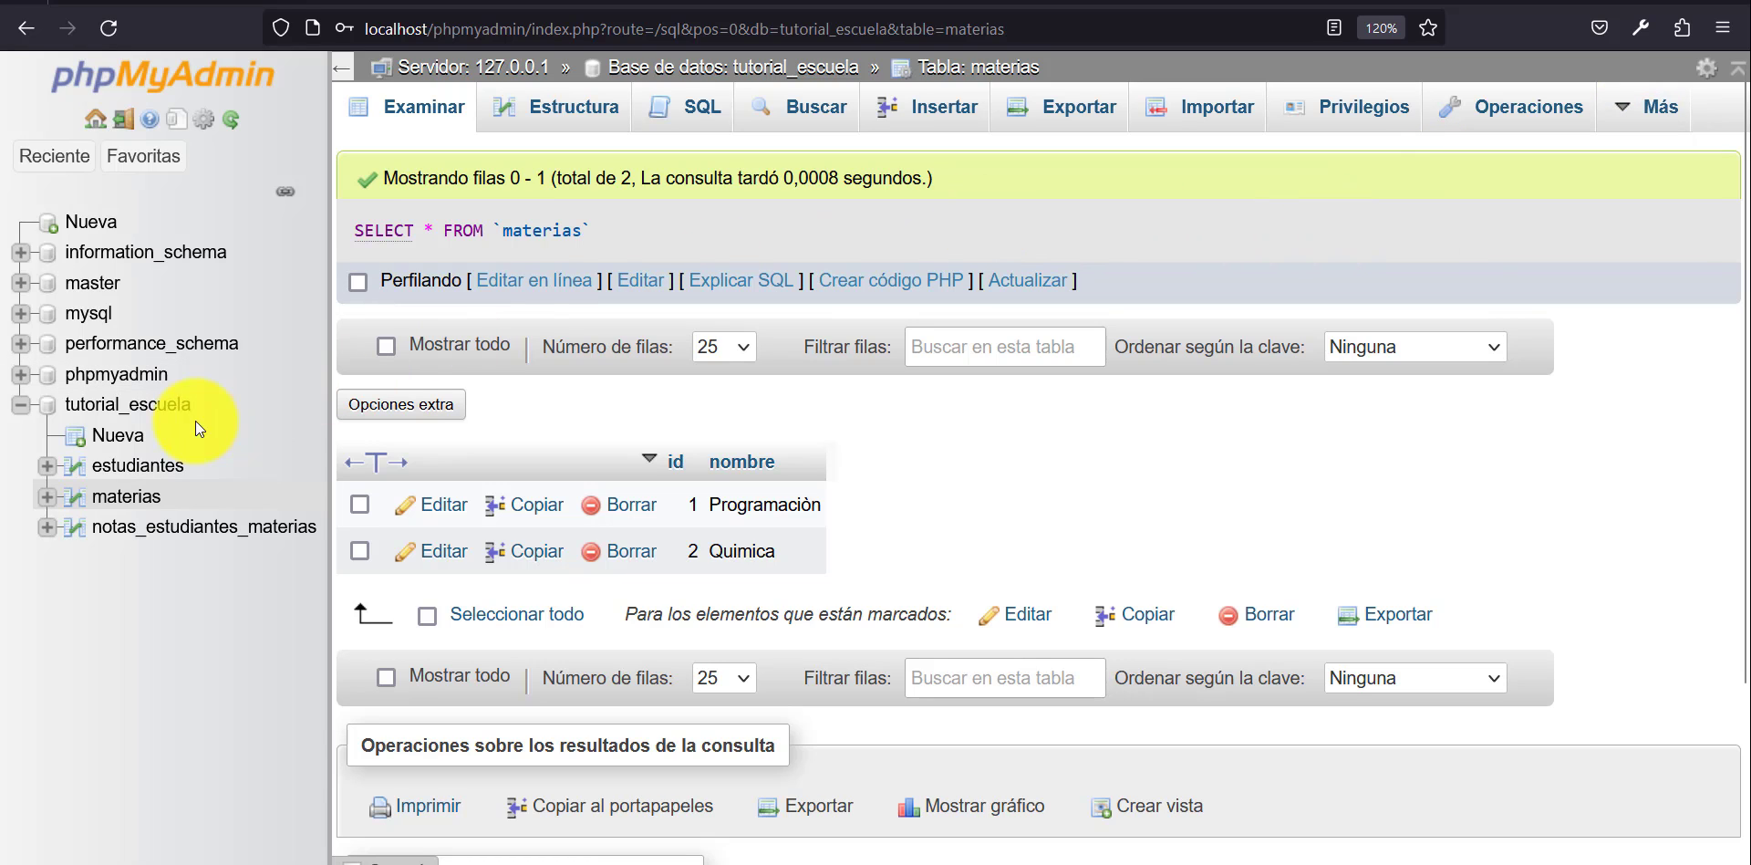
pyautogui.click(144, 408)
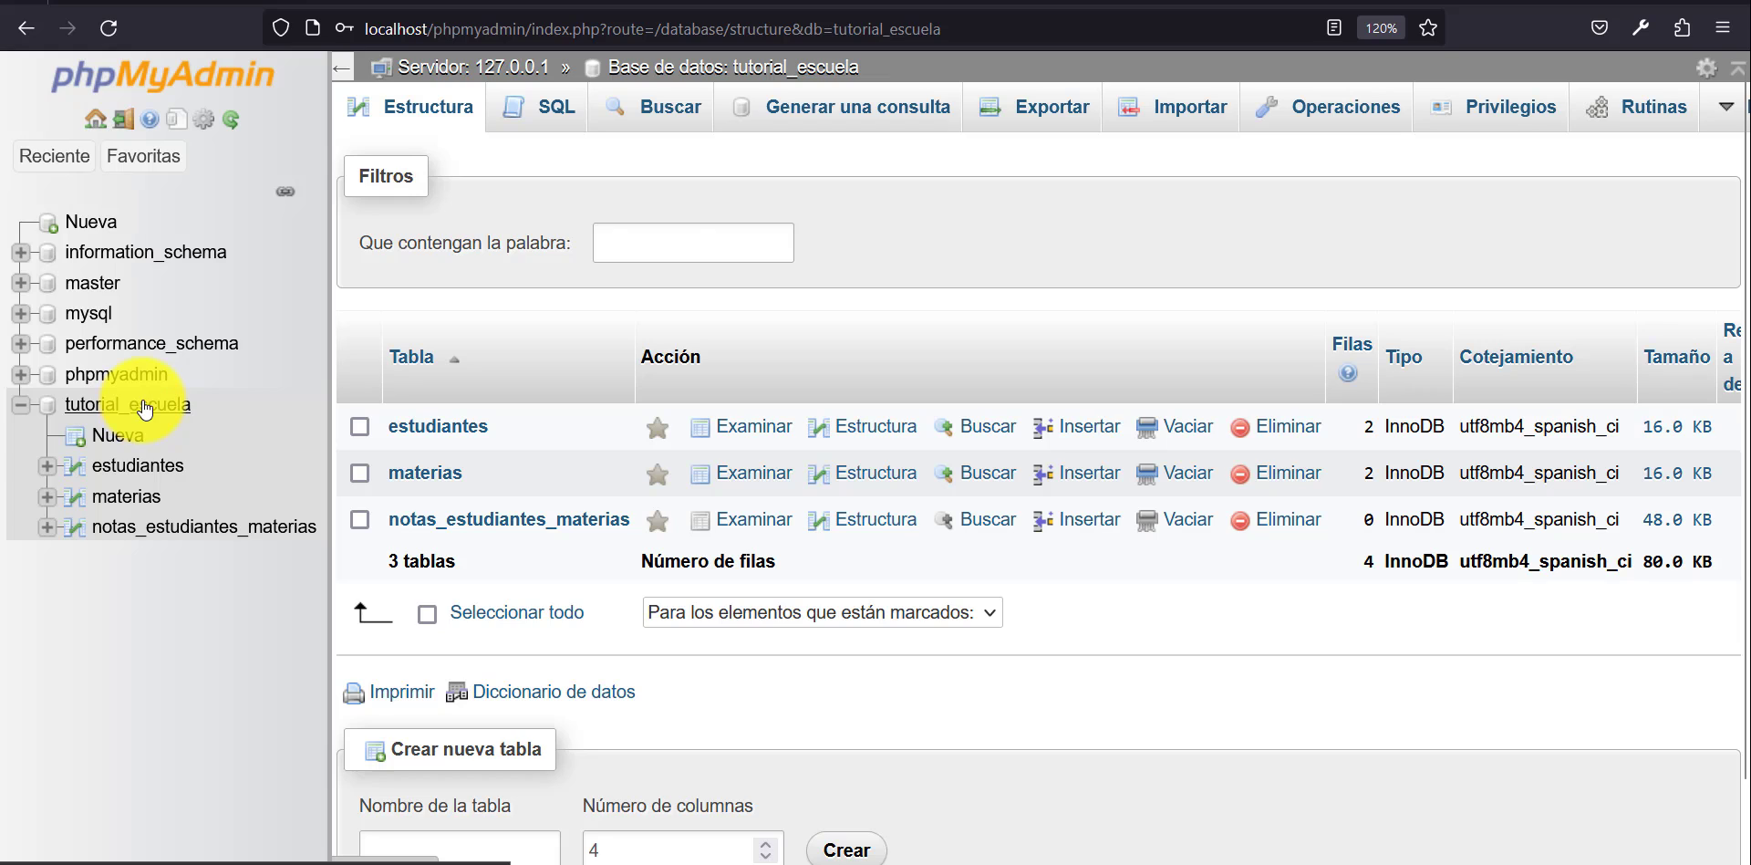
pyautogui.click(1724, 119)
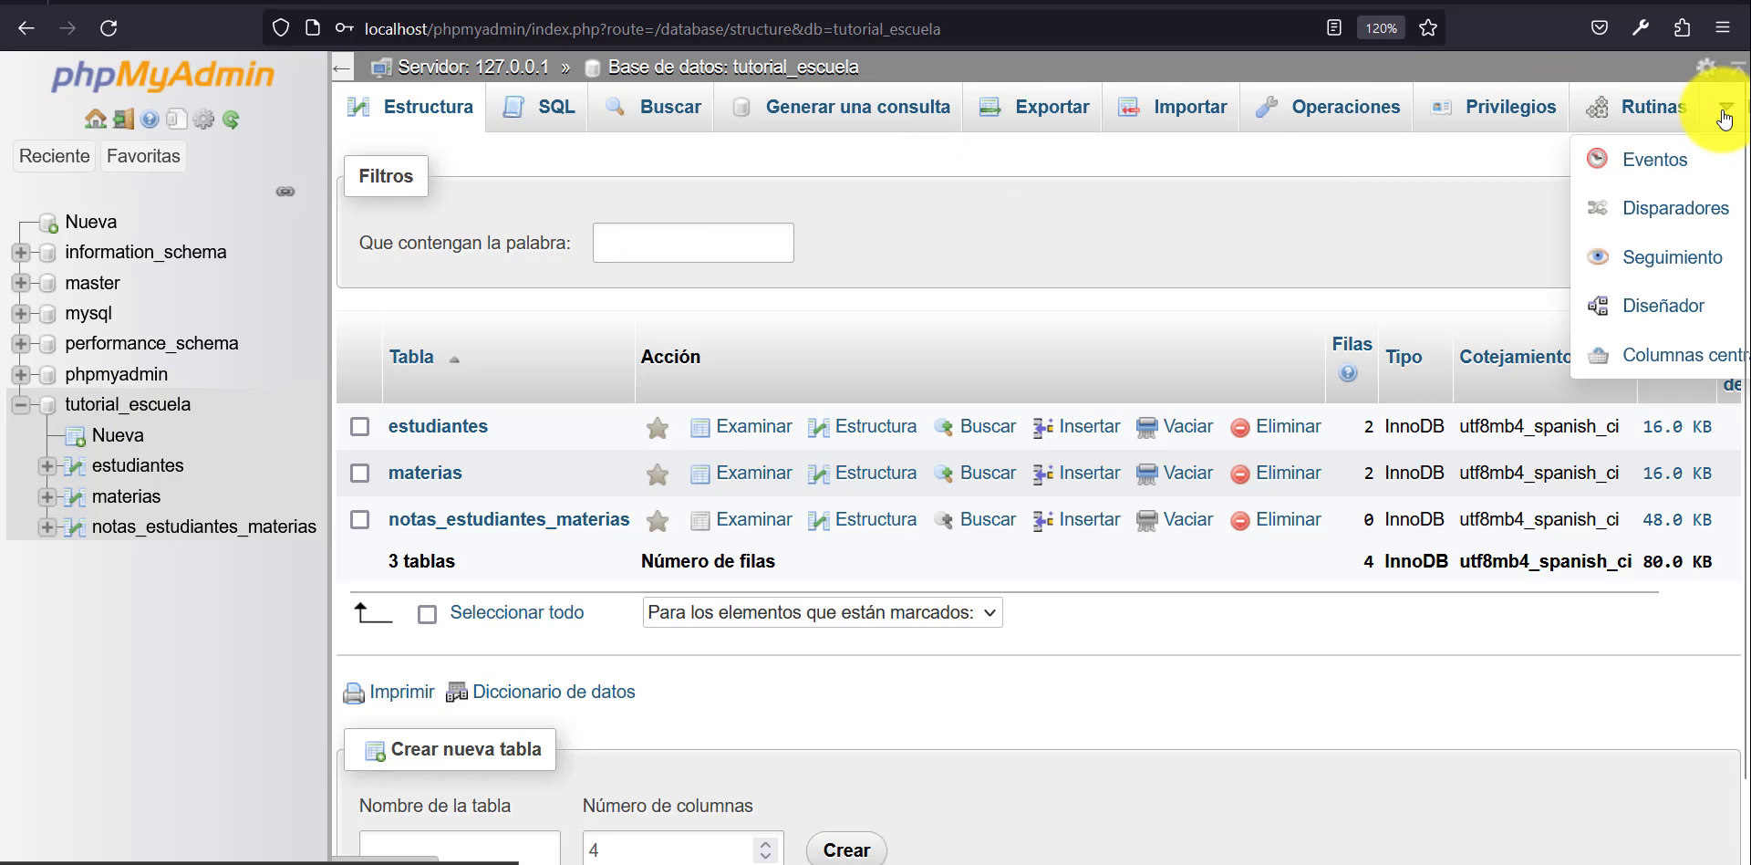
pyautogui.click(1636, 312)
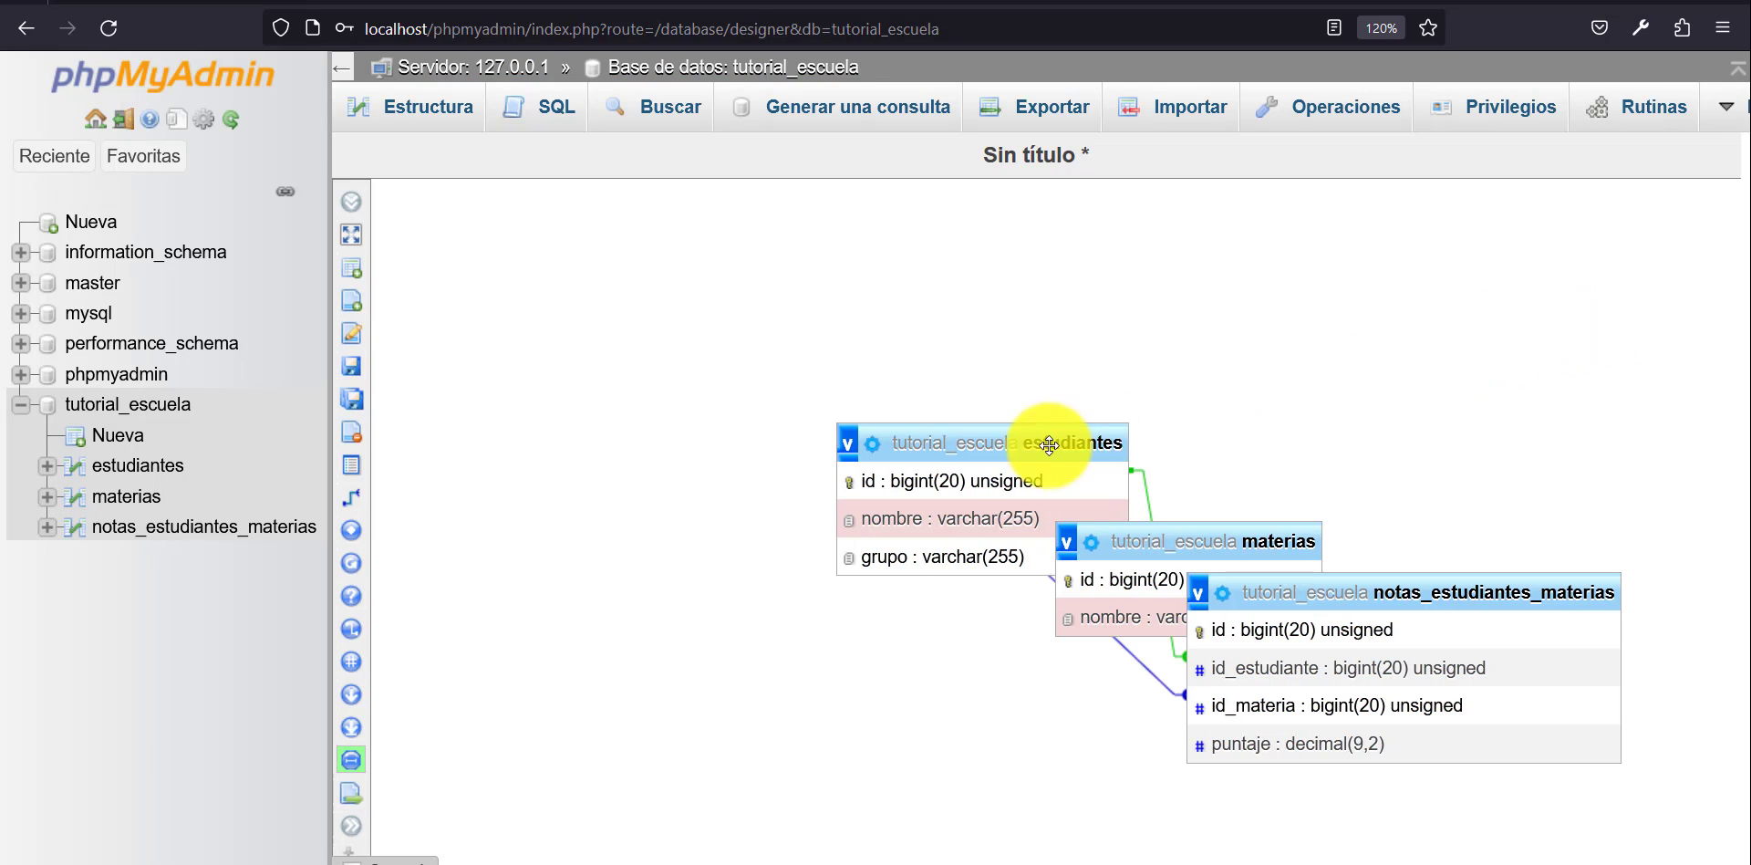
# Arrange the diagram with estudiantes and materias apart on either side and notas_estudiantes_materias below between them, so the relation lines are clear.
pyautogui.moveTo(1049, 445); pyautogui.dragTo(691, 298)
pyautogui.moveTo(1192, 539); pyautogui.dragTo(1386, 256)
pyautogui.moveTo(1407, 575); pyautogui.dragTo(1035, 501)
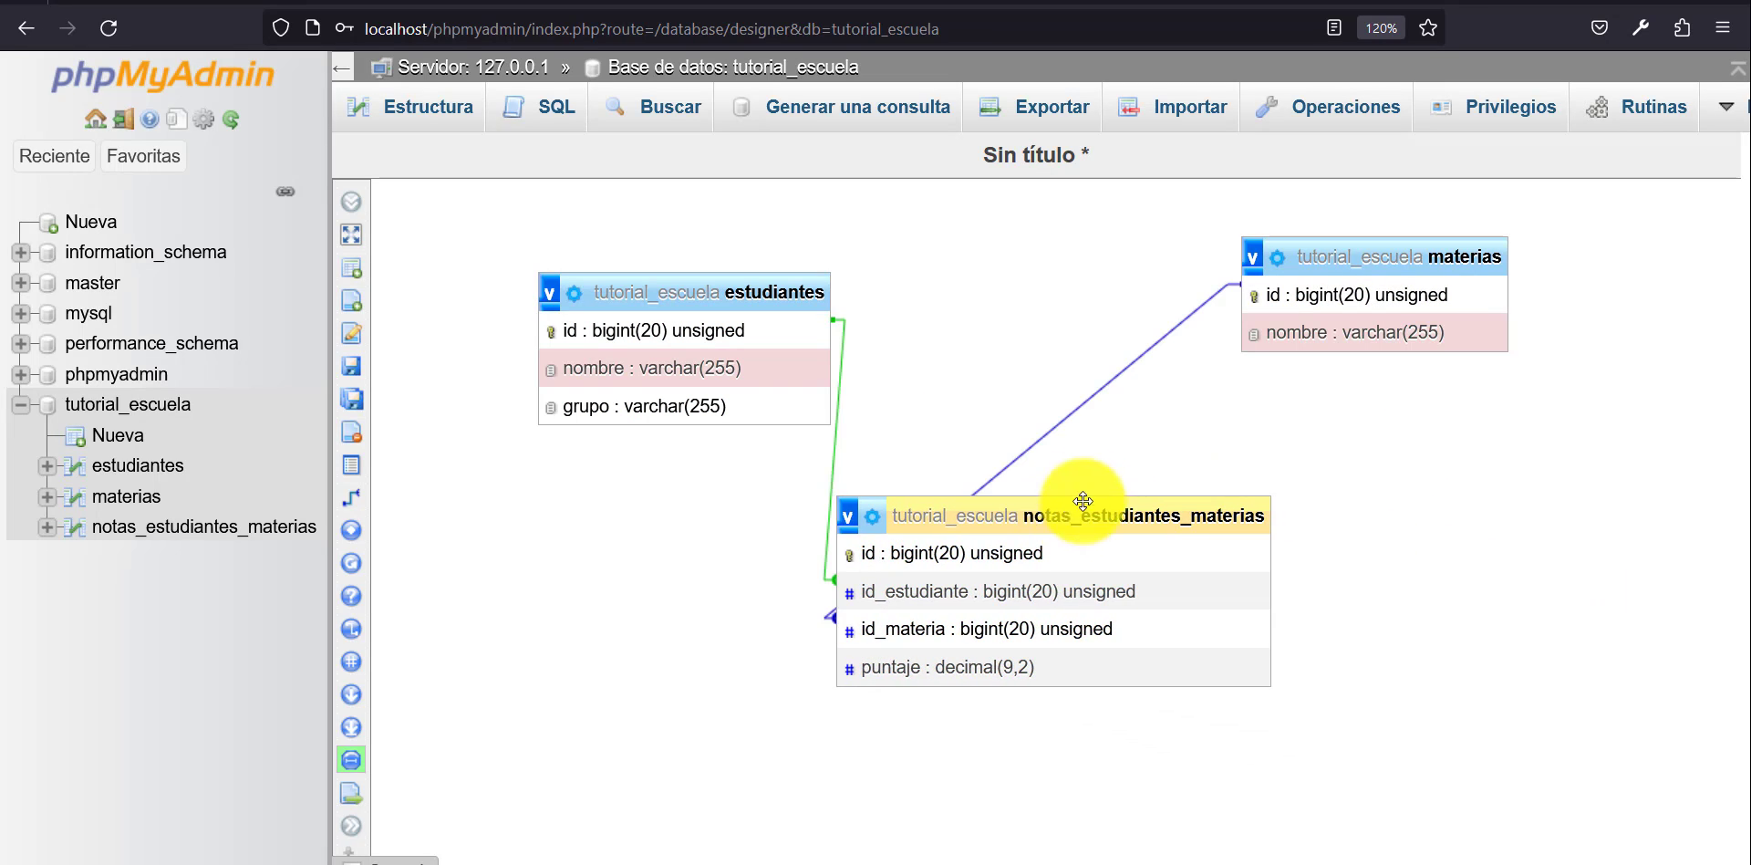
pyautogui.moveTo(684, 301); pyautogui.dragTo(607, 276)
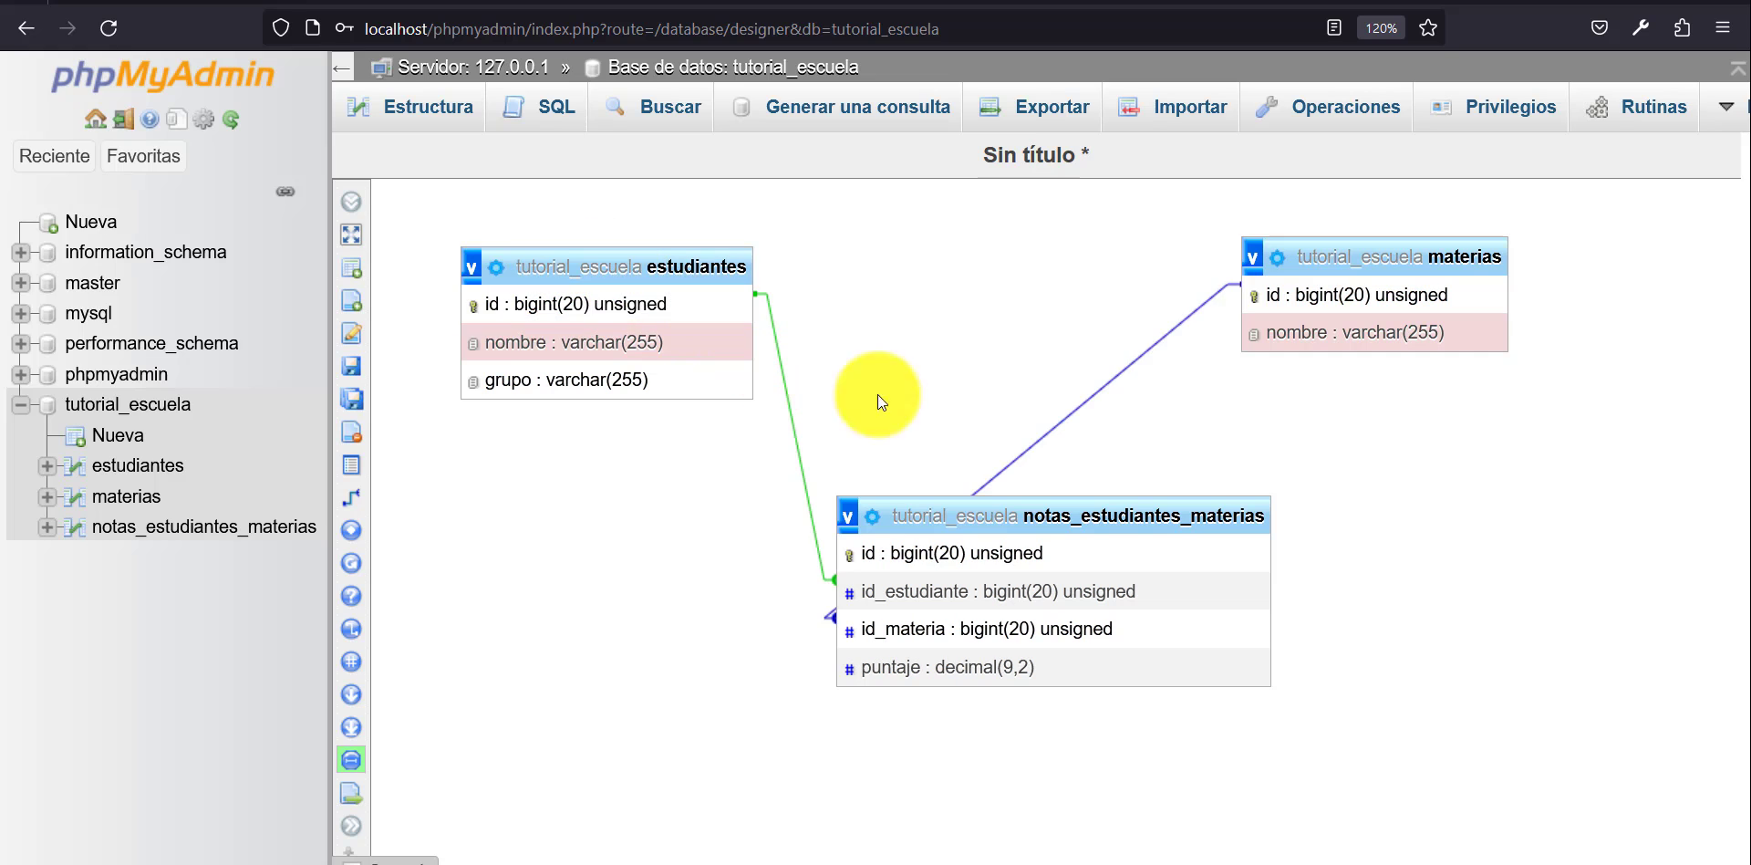
pyautogui.moveTo(1329, 243); pyautogui.dragTo(1465, 353)
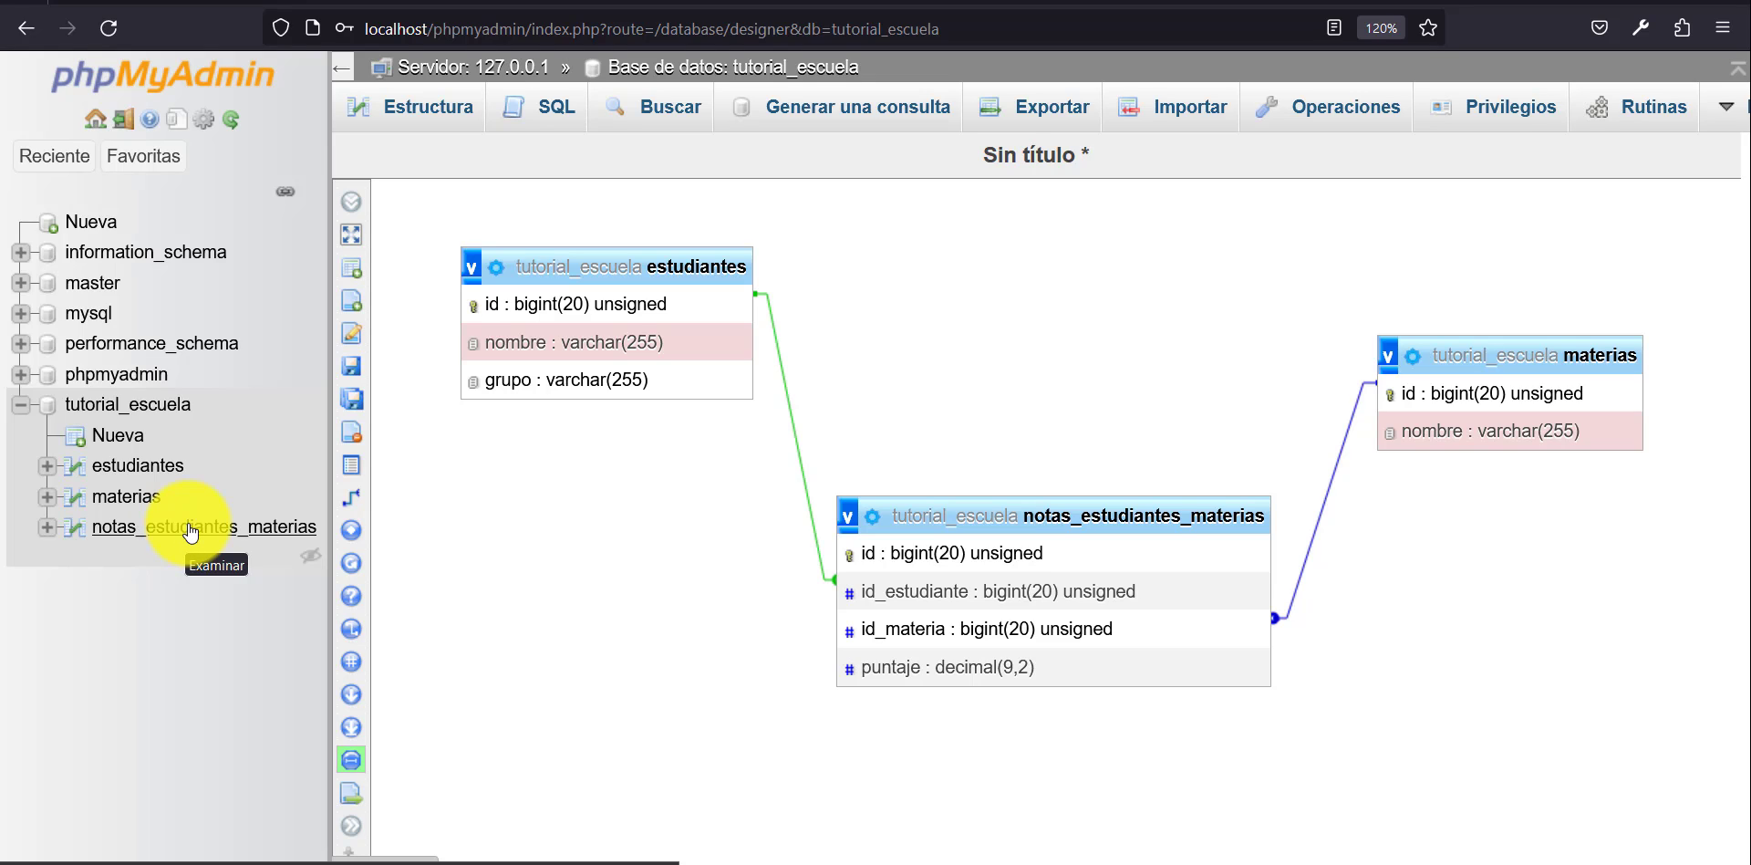
# Start a new row for the notas_estudiantes_materias table and enter 10 as its puntaje.
pyautogui.click(191, 527)
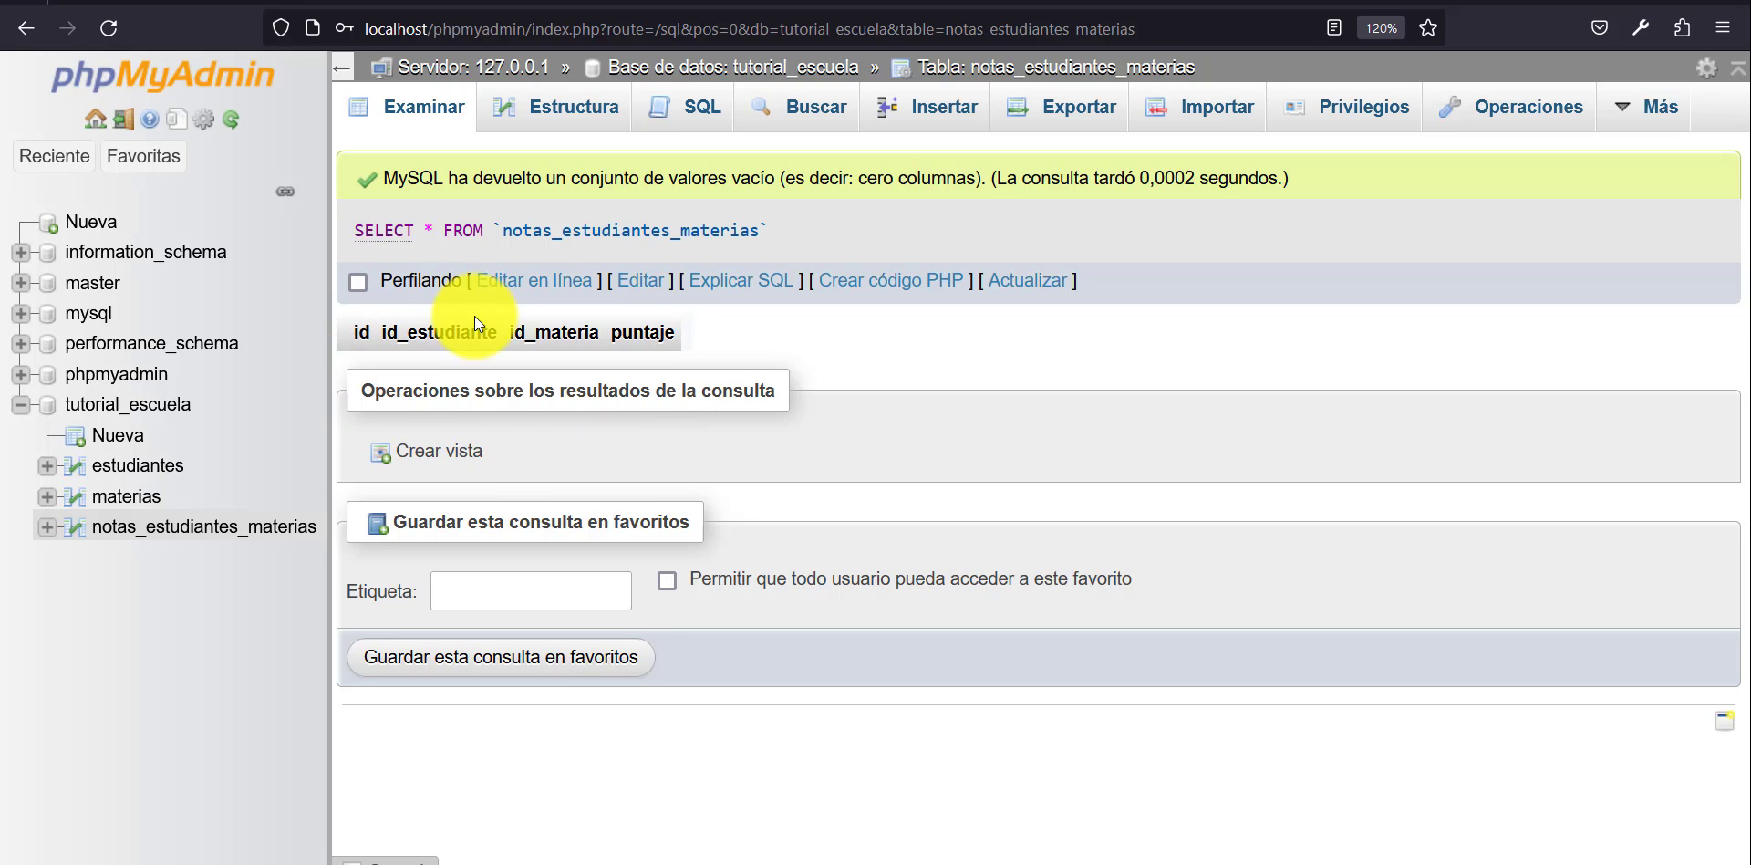
pyautogui.click(932, 112)
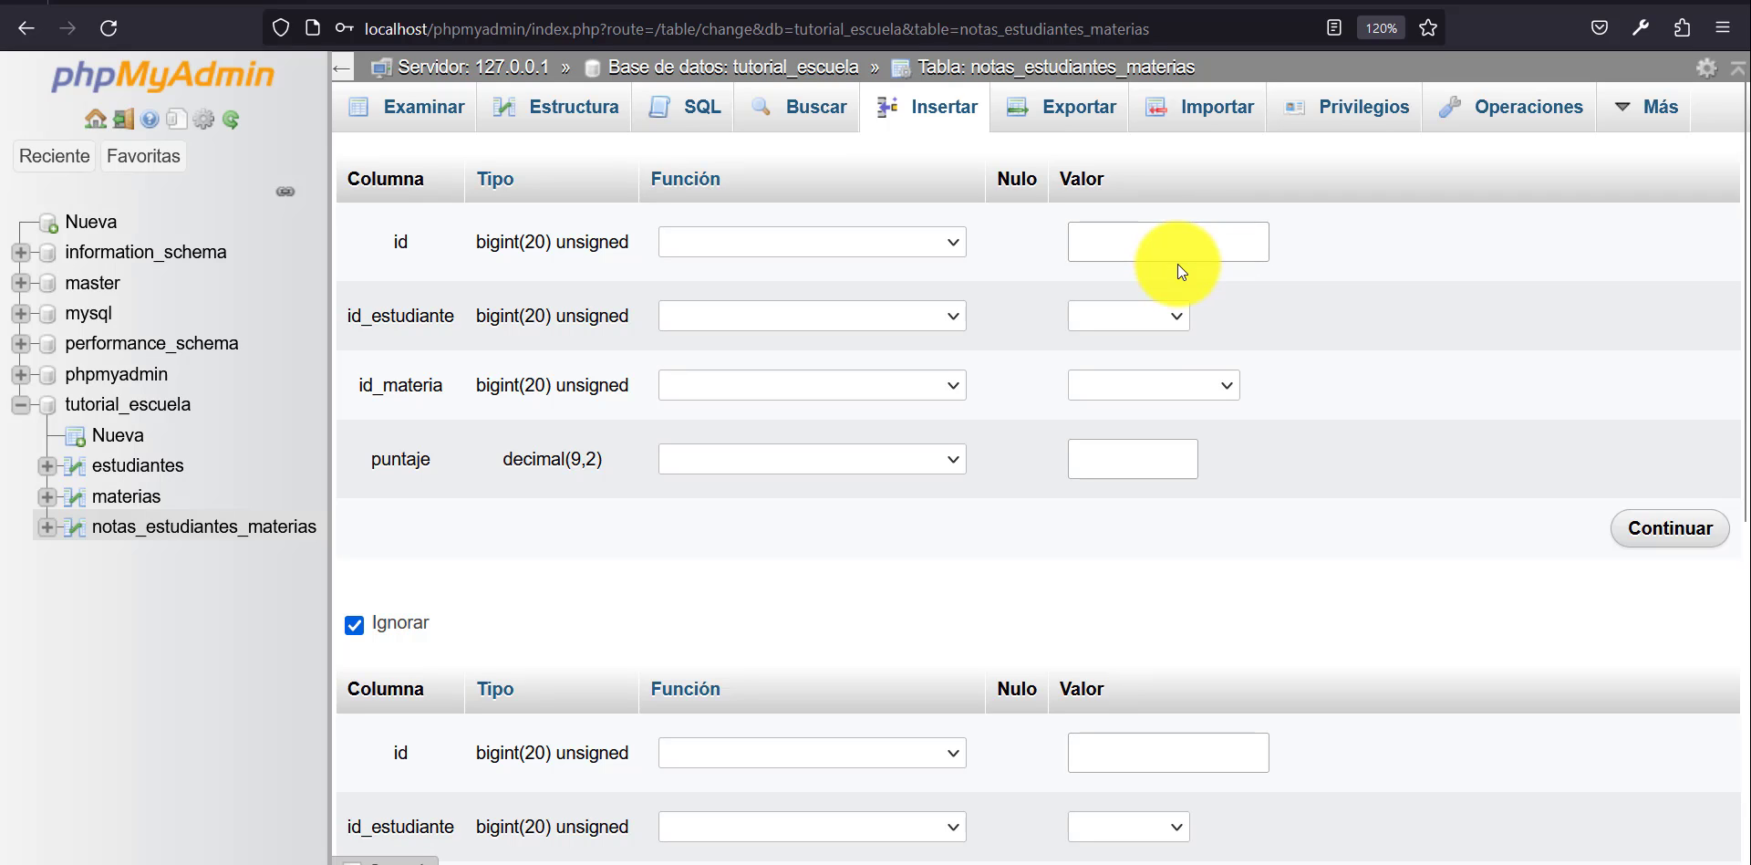
pyautogui.click(1136, 467)
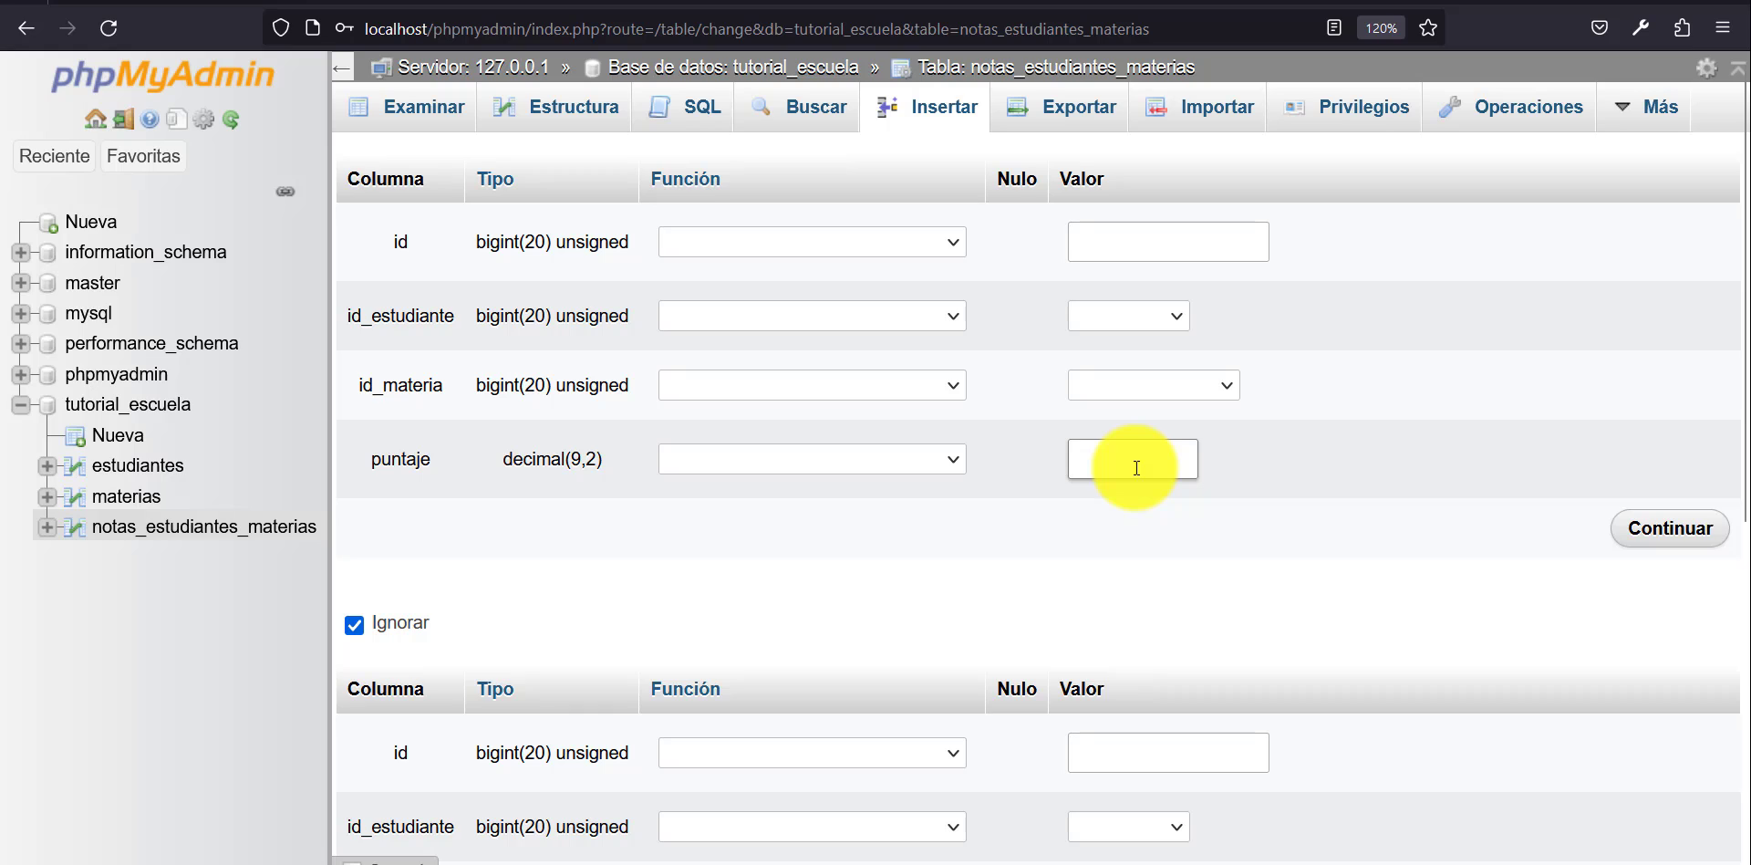
pyautogui.write('10')
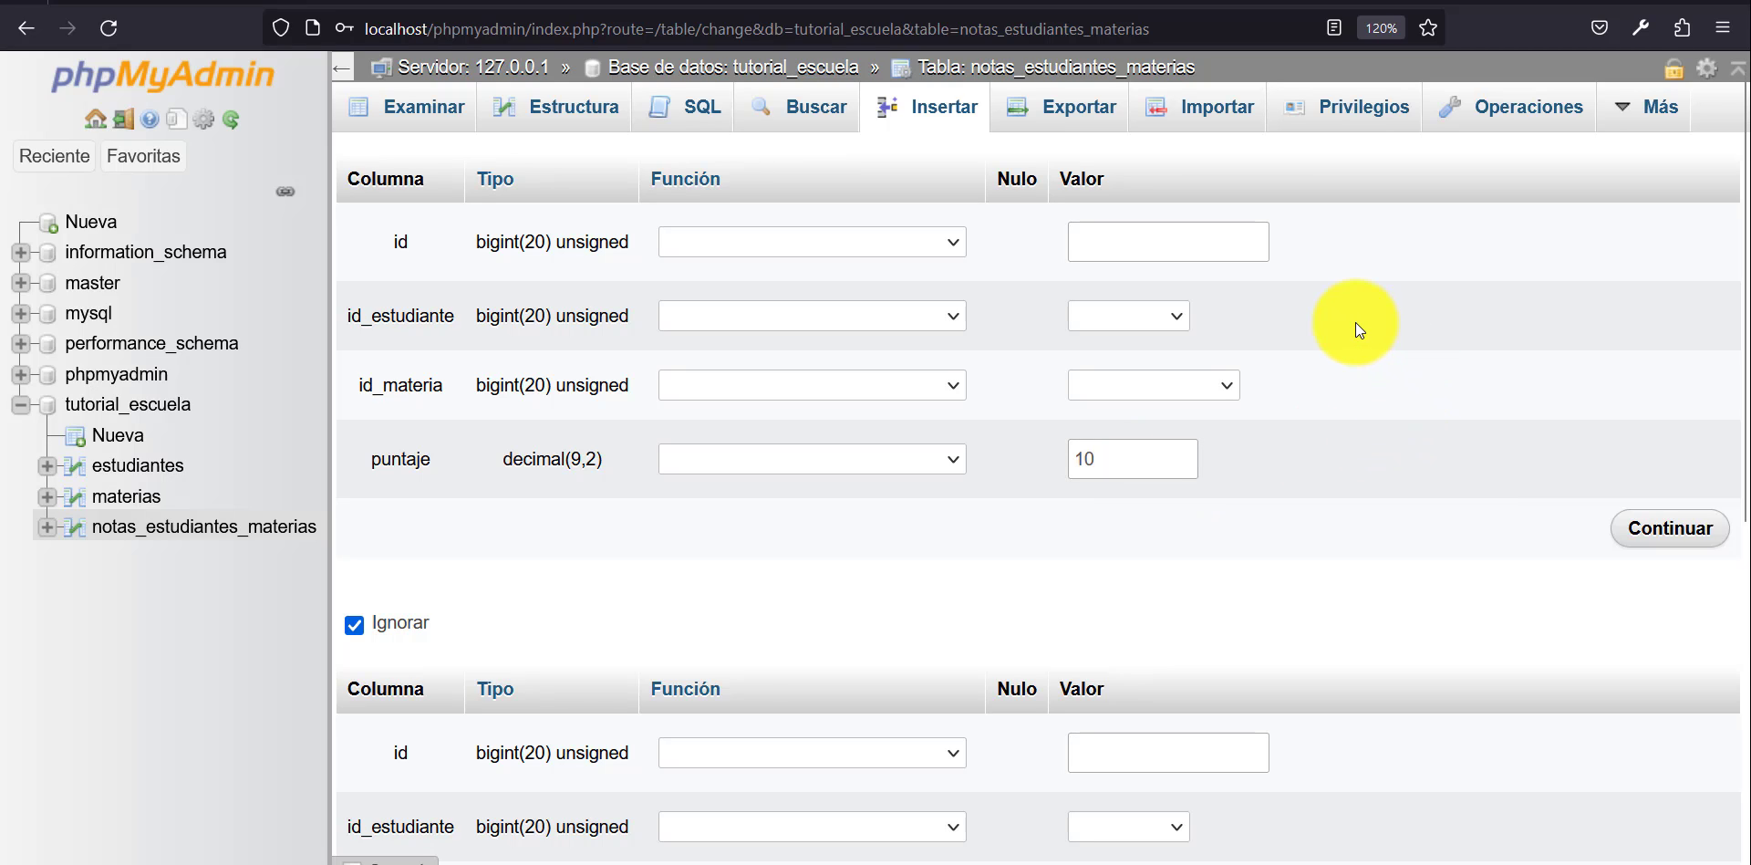
# Set the new row's id_estudiante to the student with id 1, using the option that lists the id first.
pyautogui.click(1153, 315)
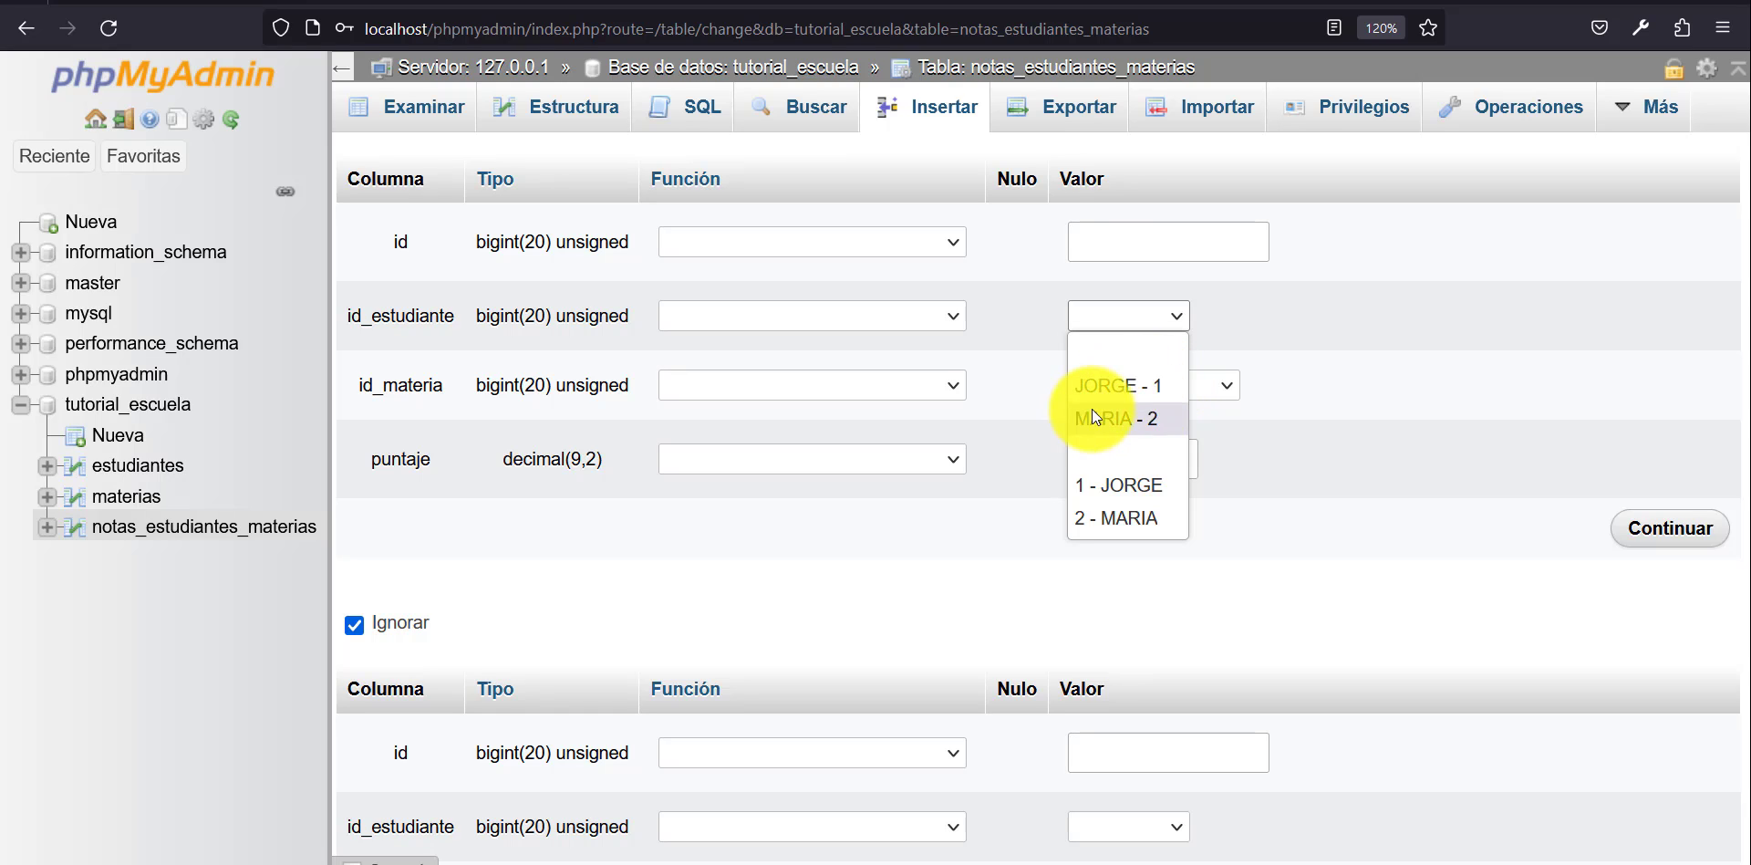
pyautogui.click(1140, 385)
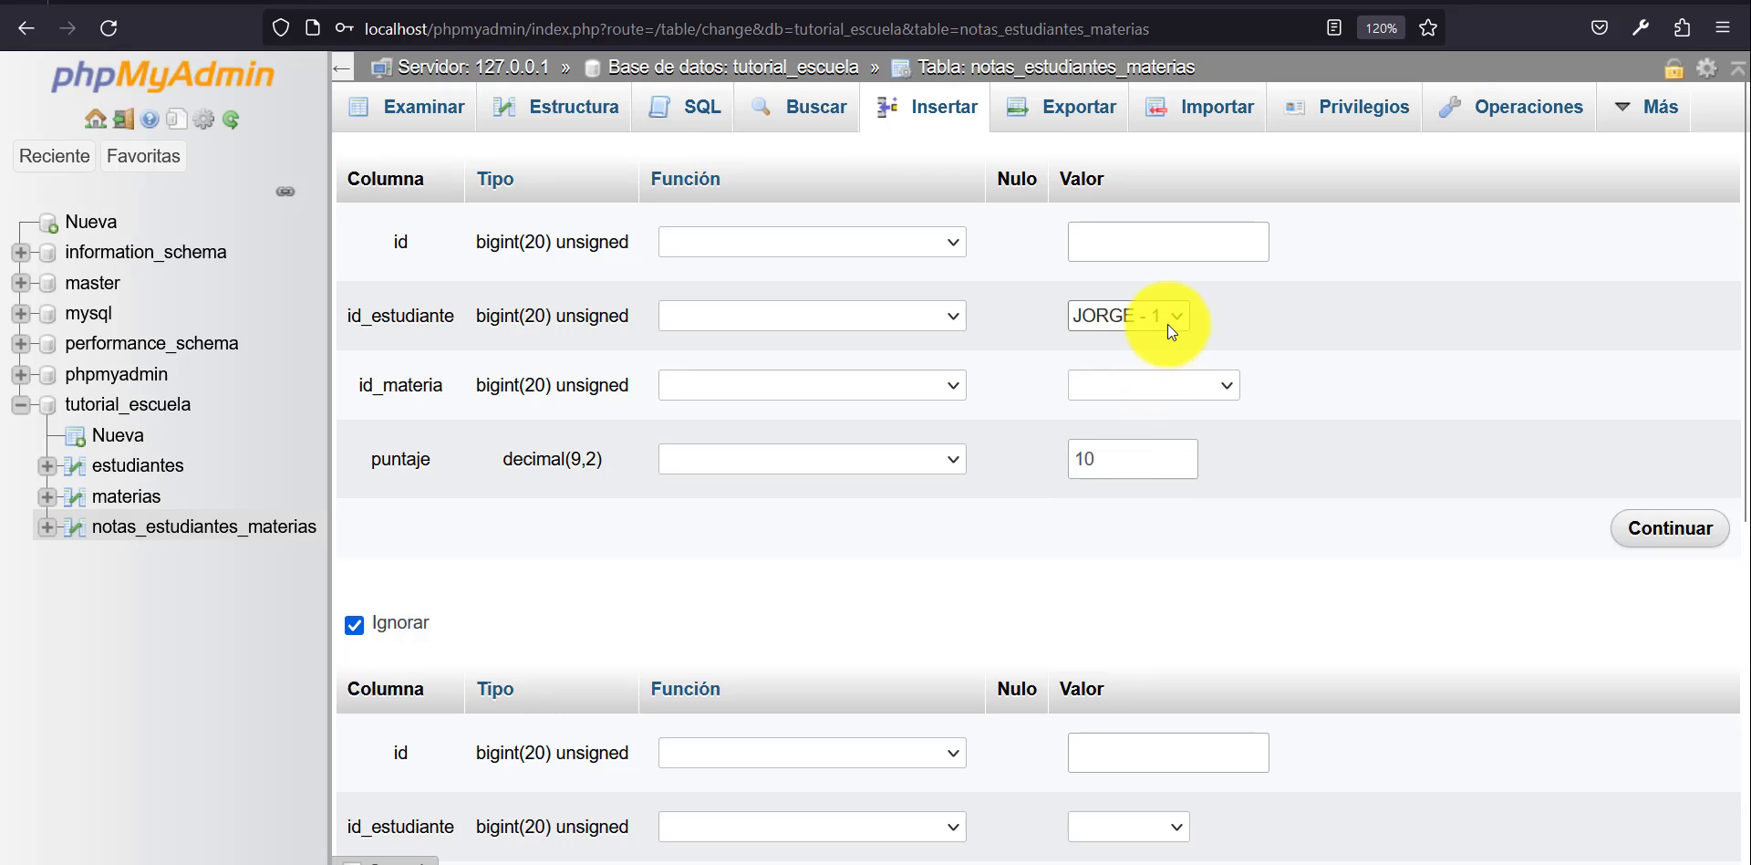
pyautogui.click(1169, 325)
pyautogui.click(1154, 415)
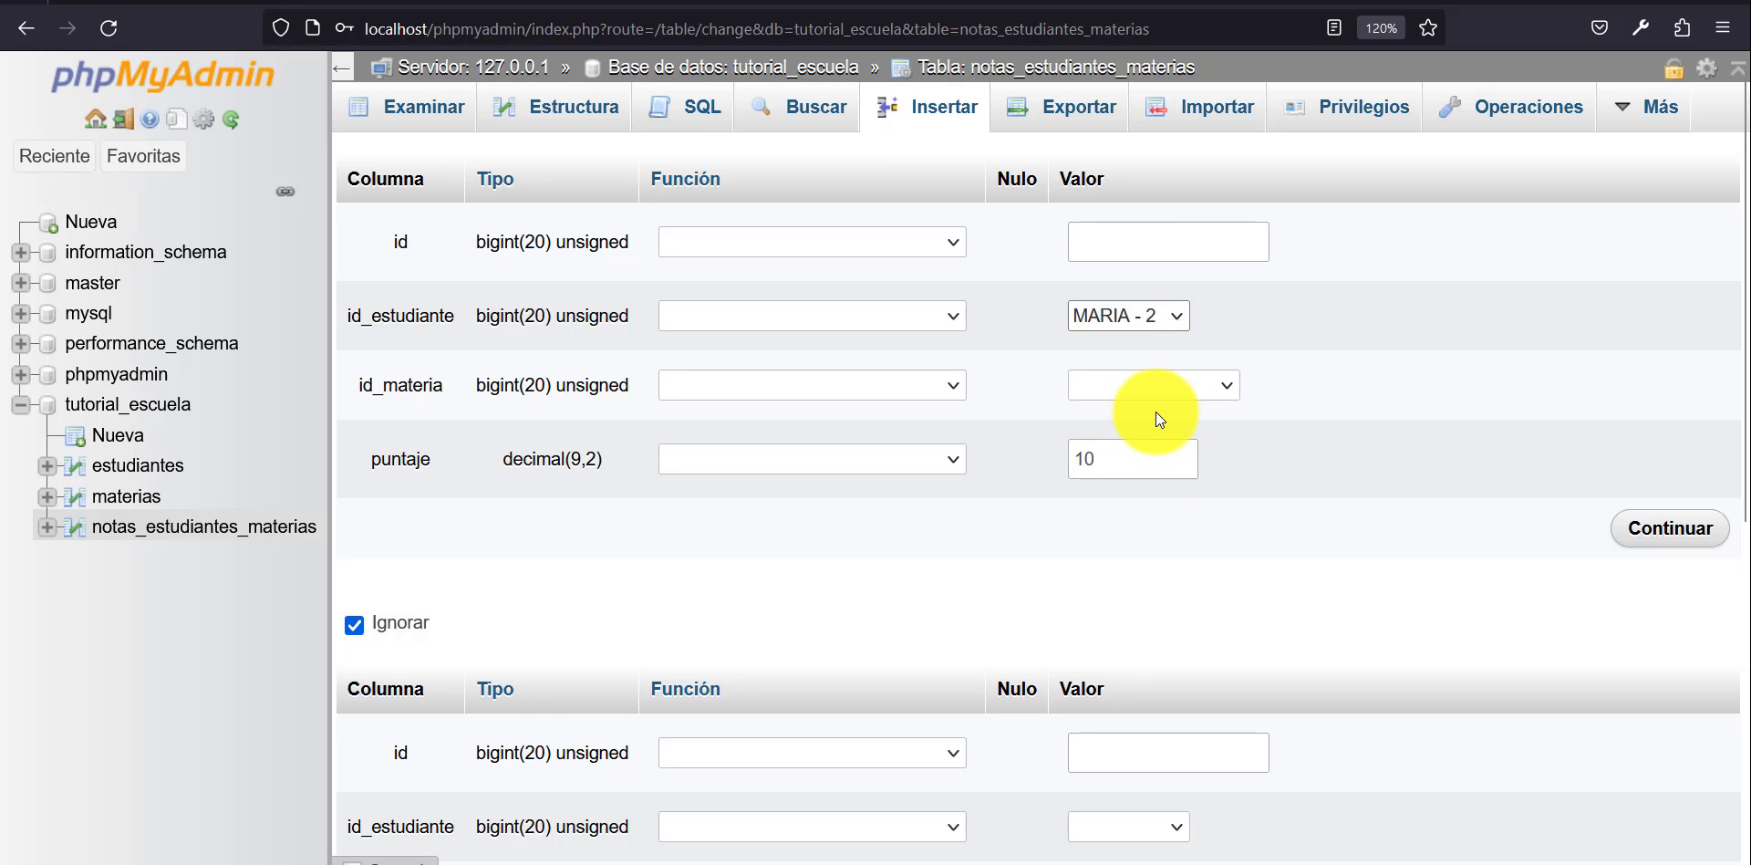
pyautogui.click(1148, 318)
pyautogui.click(1103, 489)
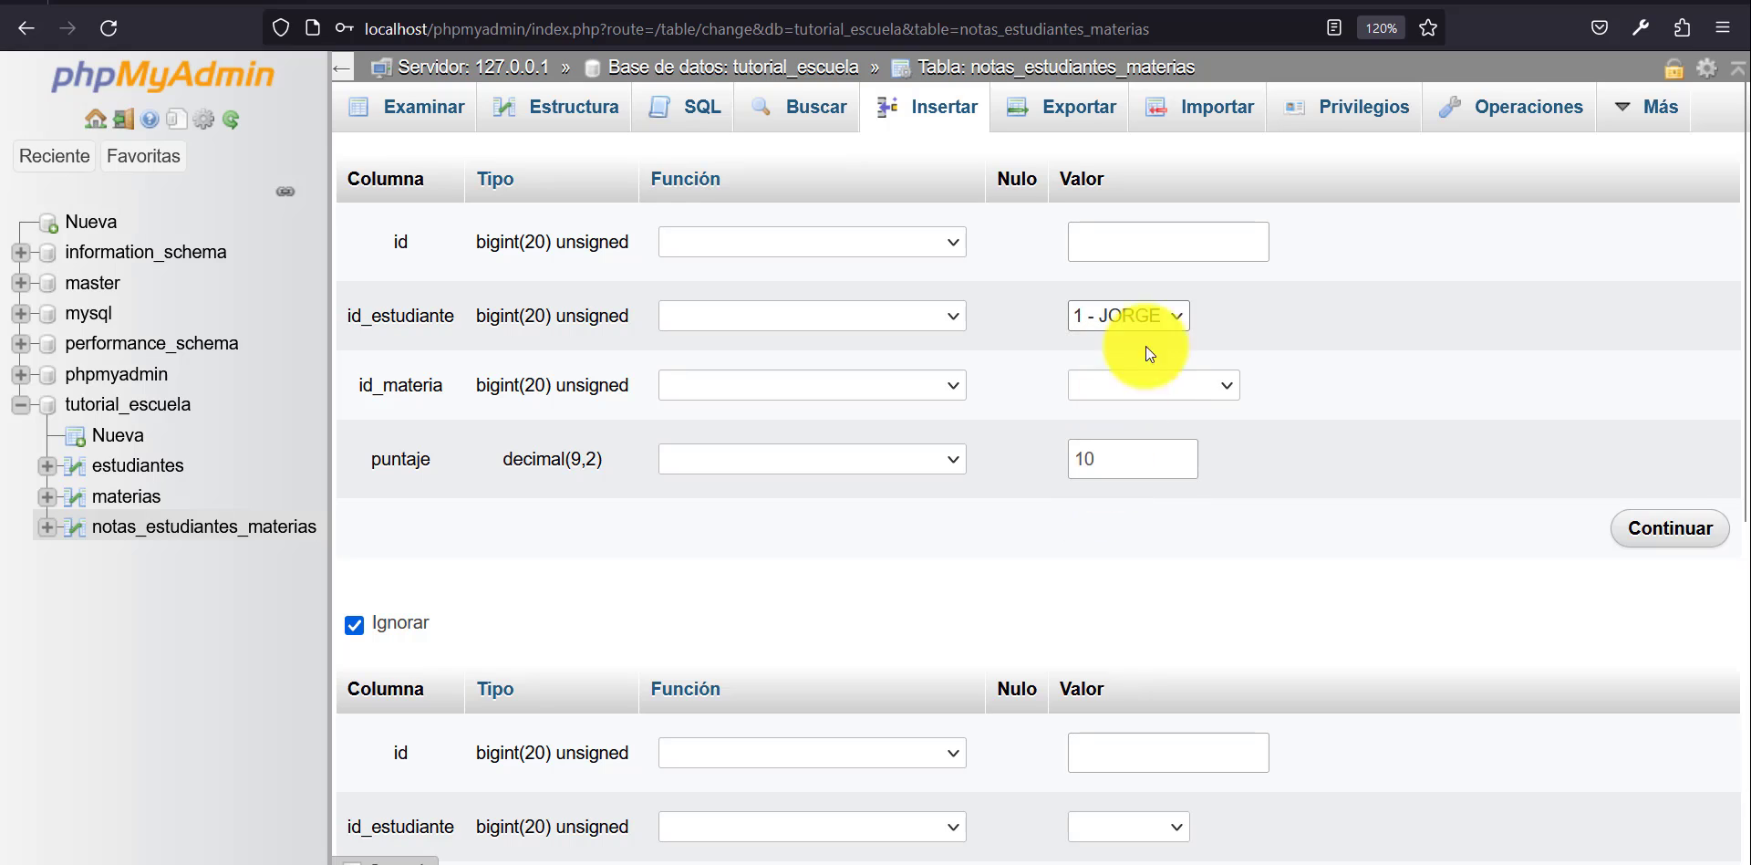
pyautogui.click(1186, 316)
pyautogui.click(1224, 319)
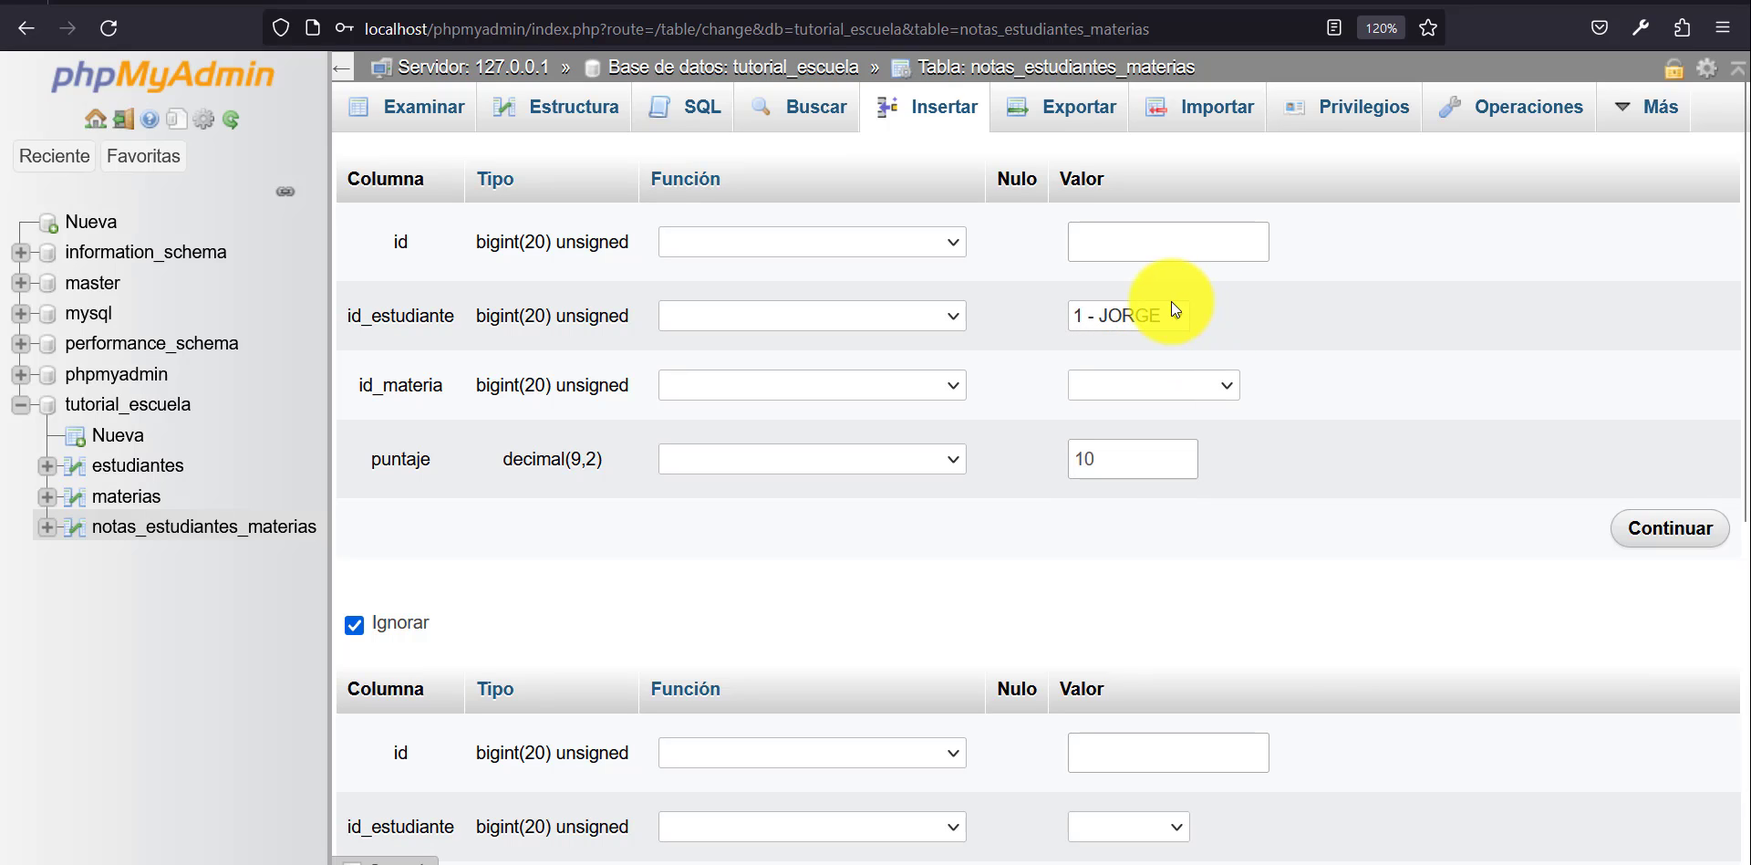
# Set id_materia to 1 - Programaciòn and insert the row.
pyautogui.click(1170, 387)
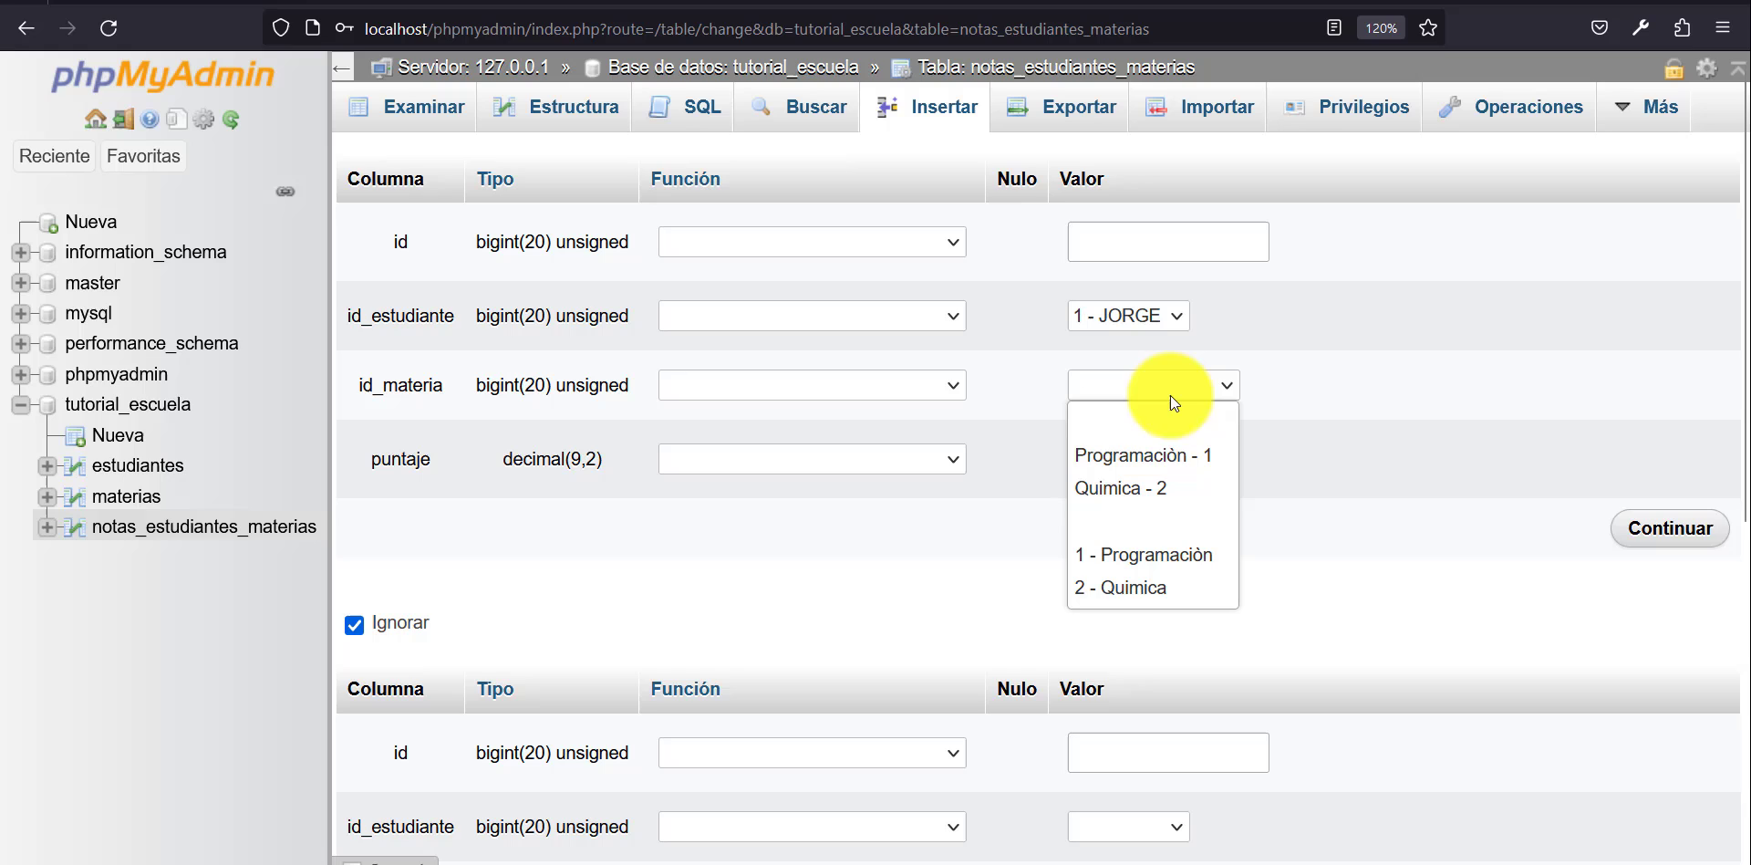
pyautogui.click(1181, 553)
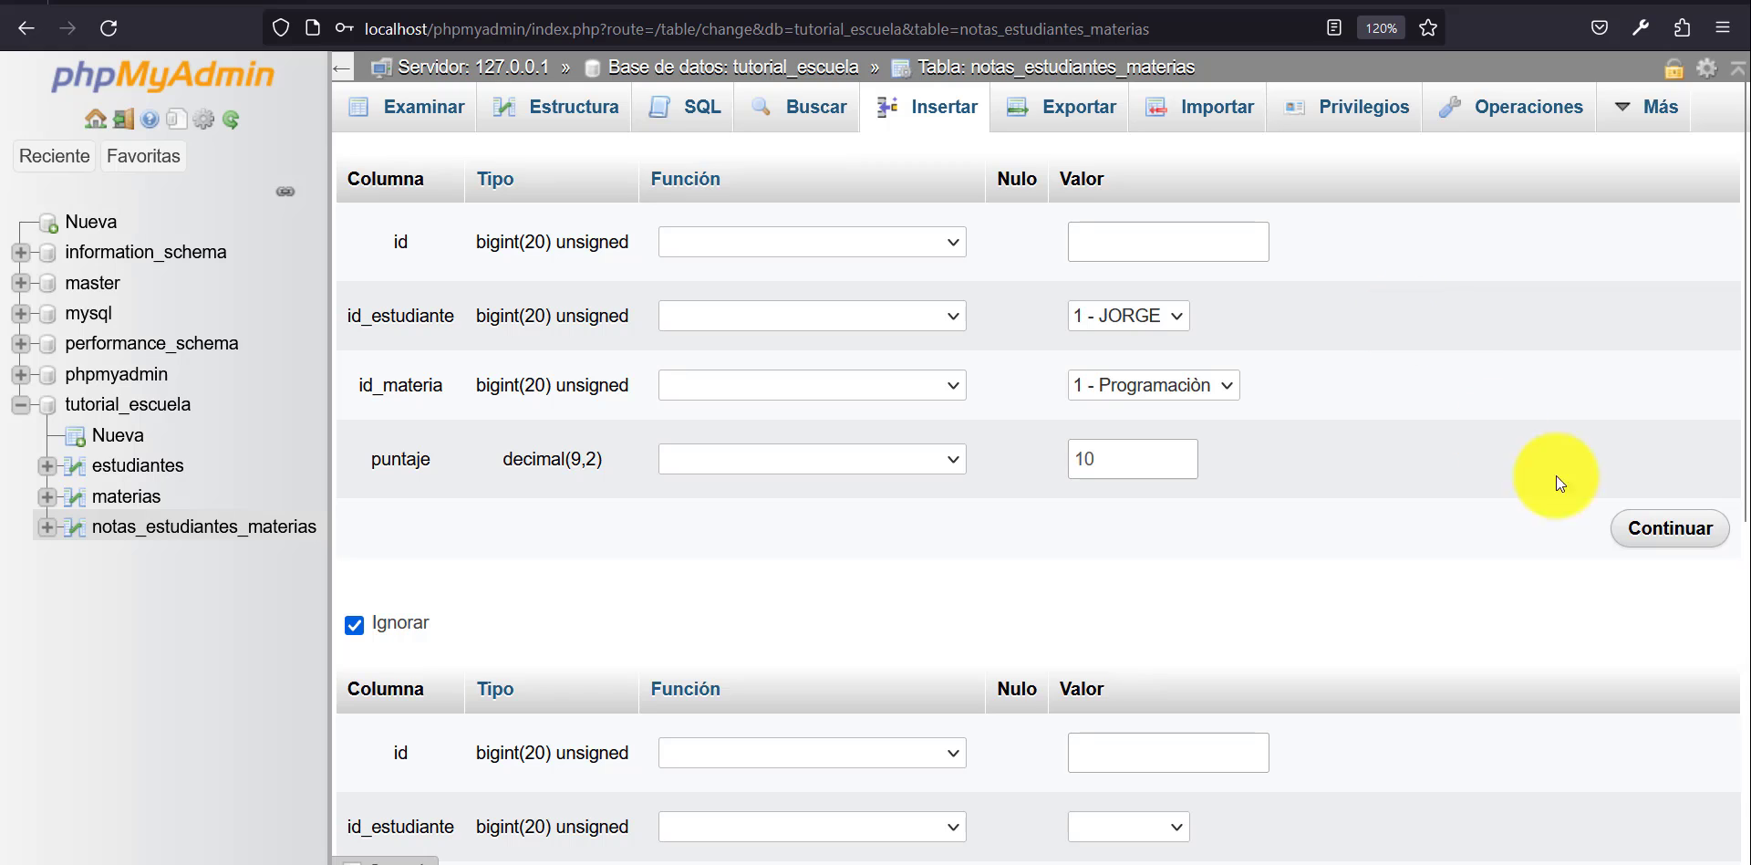
pyautogui.click(1692, 529)
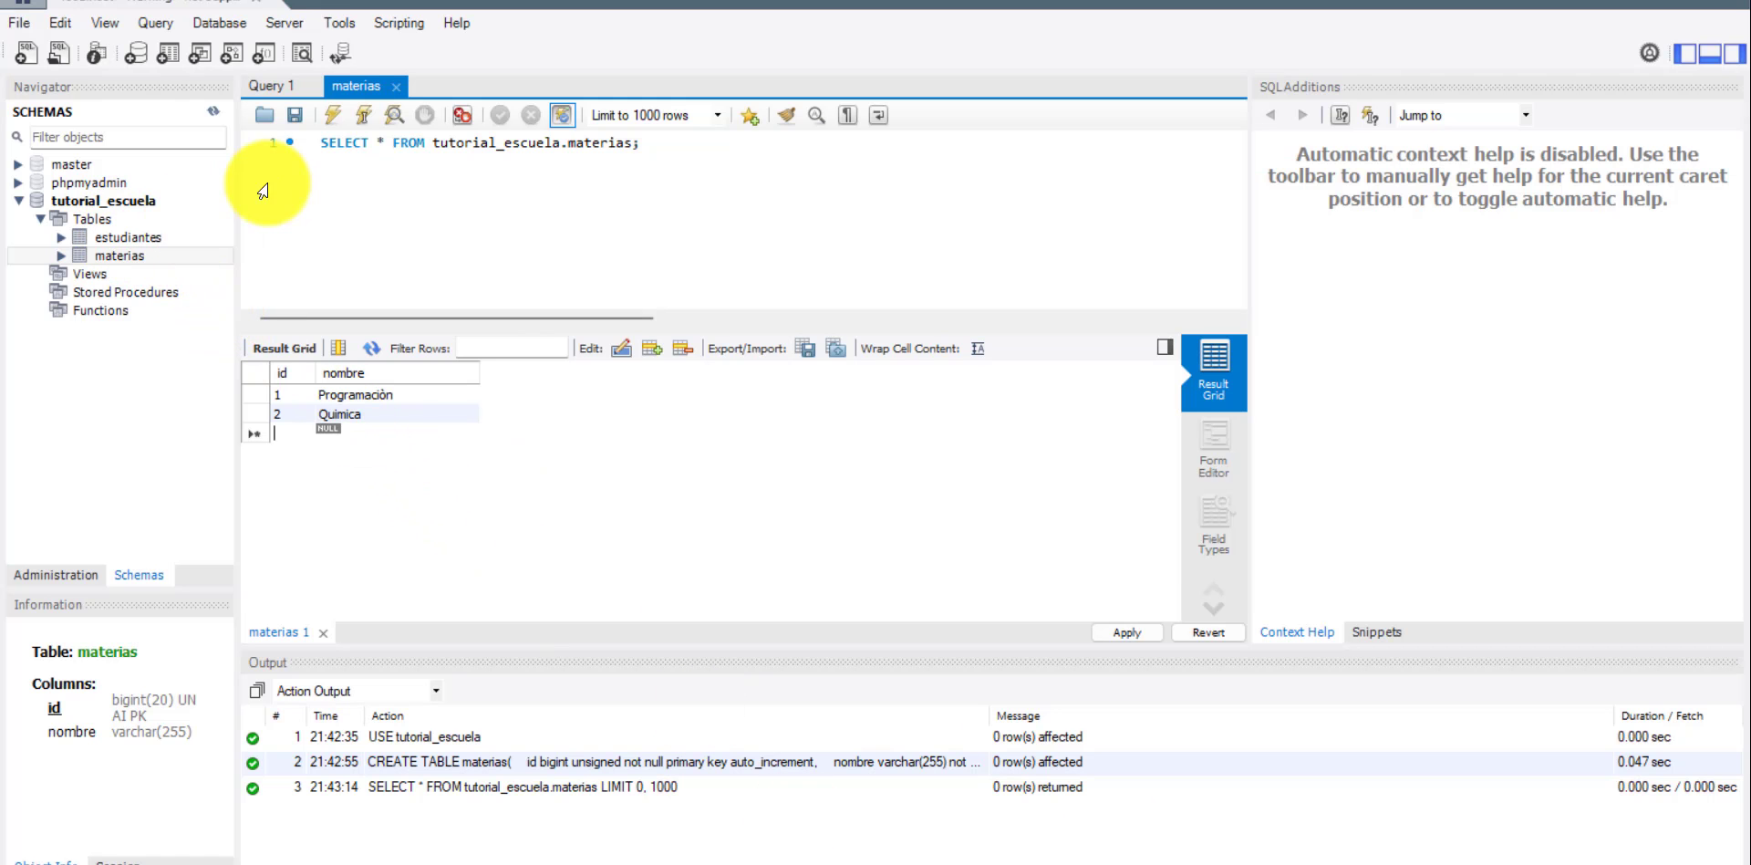
# In MySQL Workbench, view the rows of estudiantes and materias to check their ids, and return to phpMyAdmin.
pyautogui.click(128, 237)
pyautogui.rightClick(127, 237)
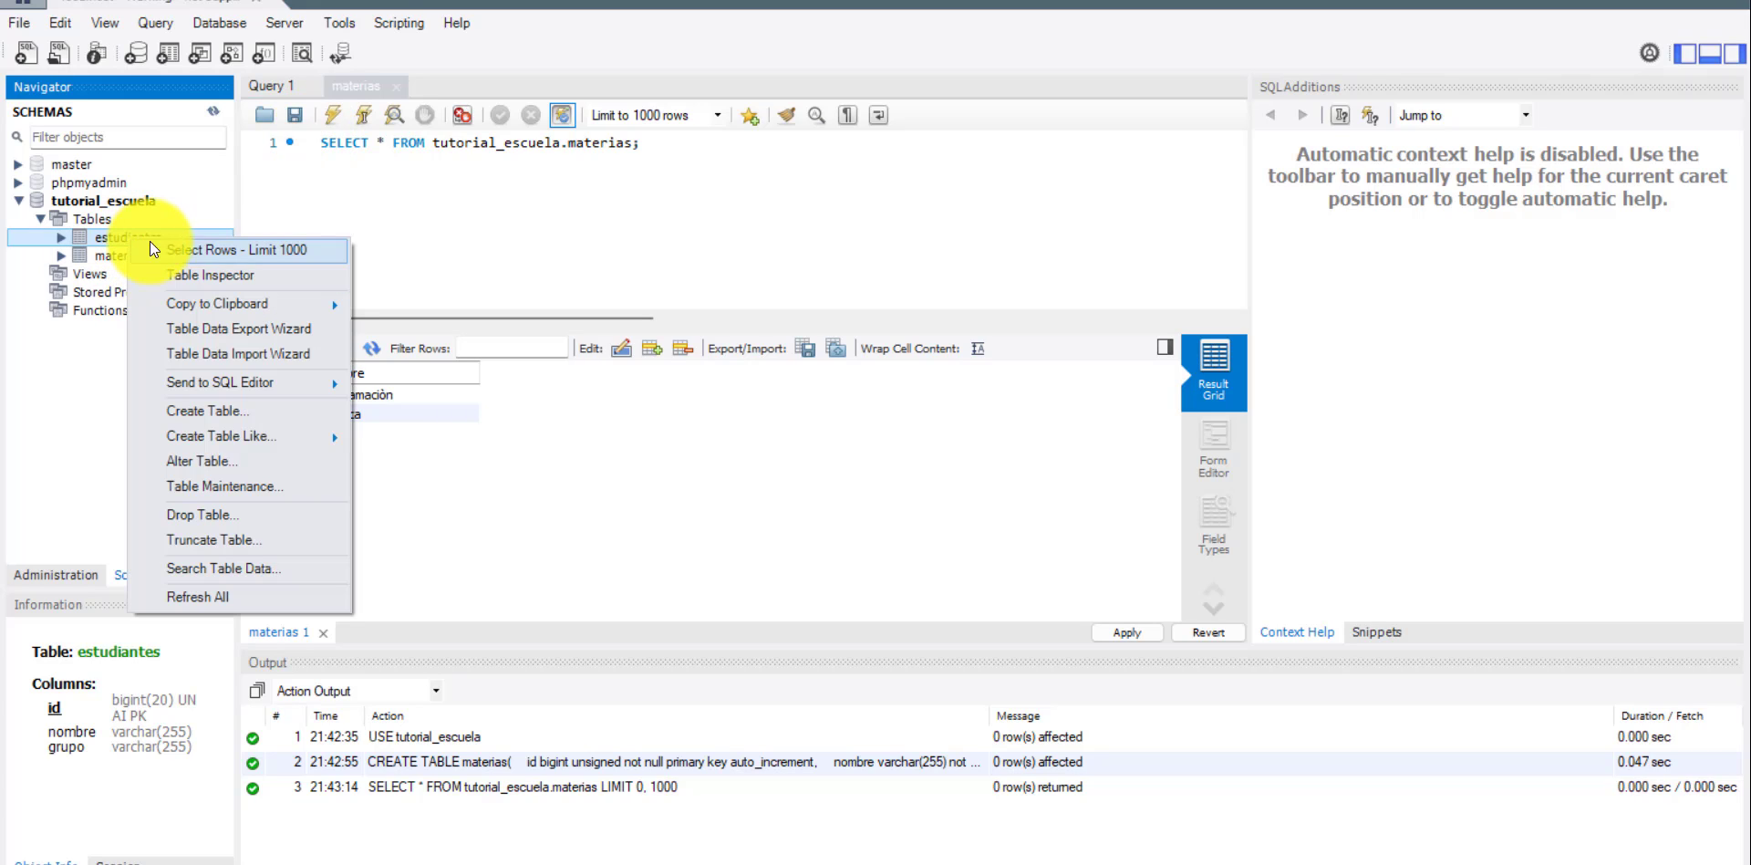
pyautogui.click(169, 244)
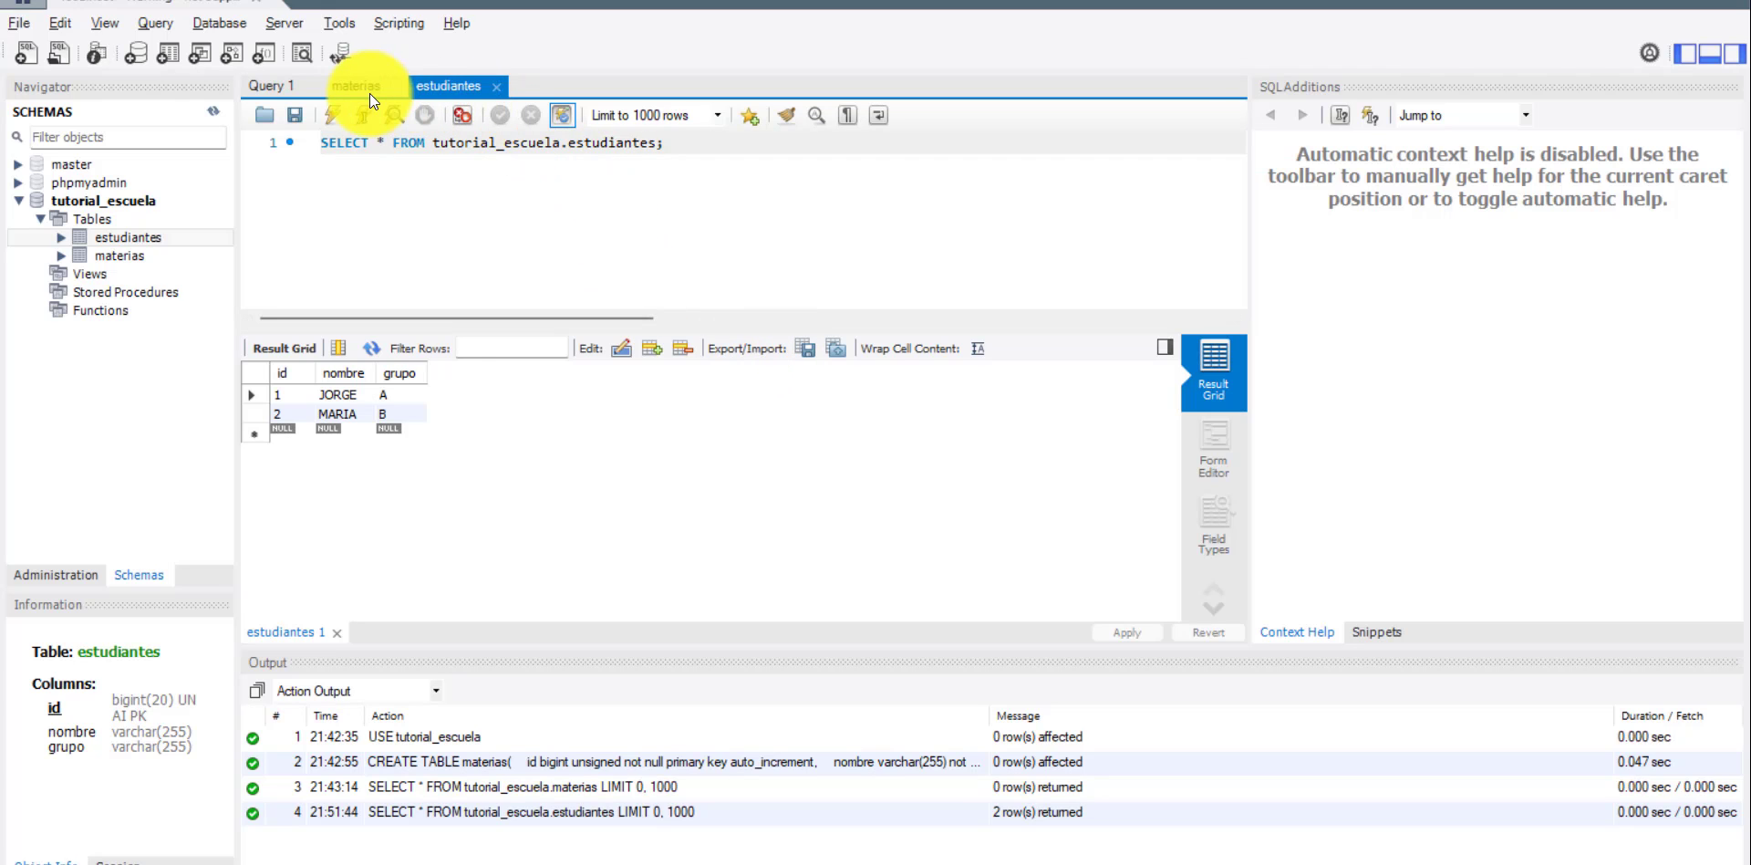
pyautogui.click(356, 85)
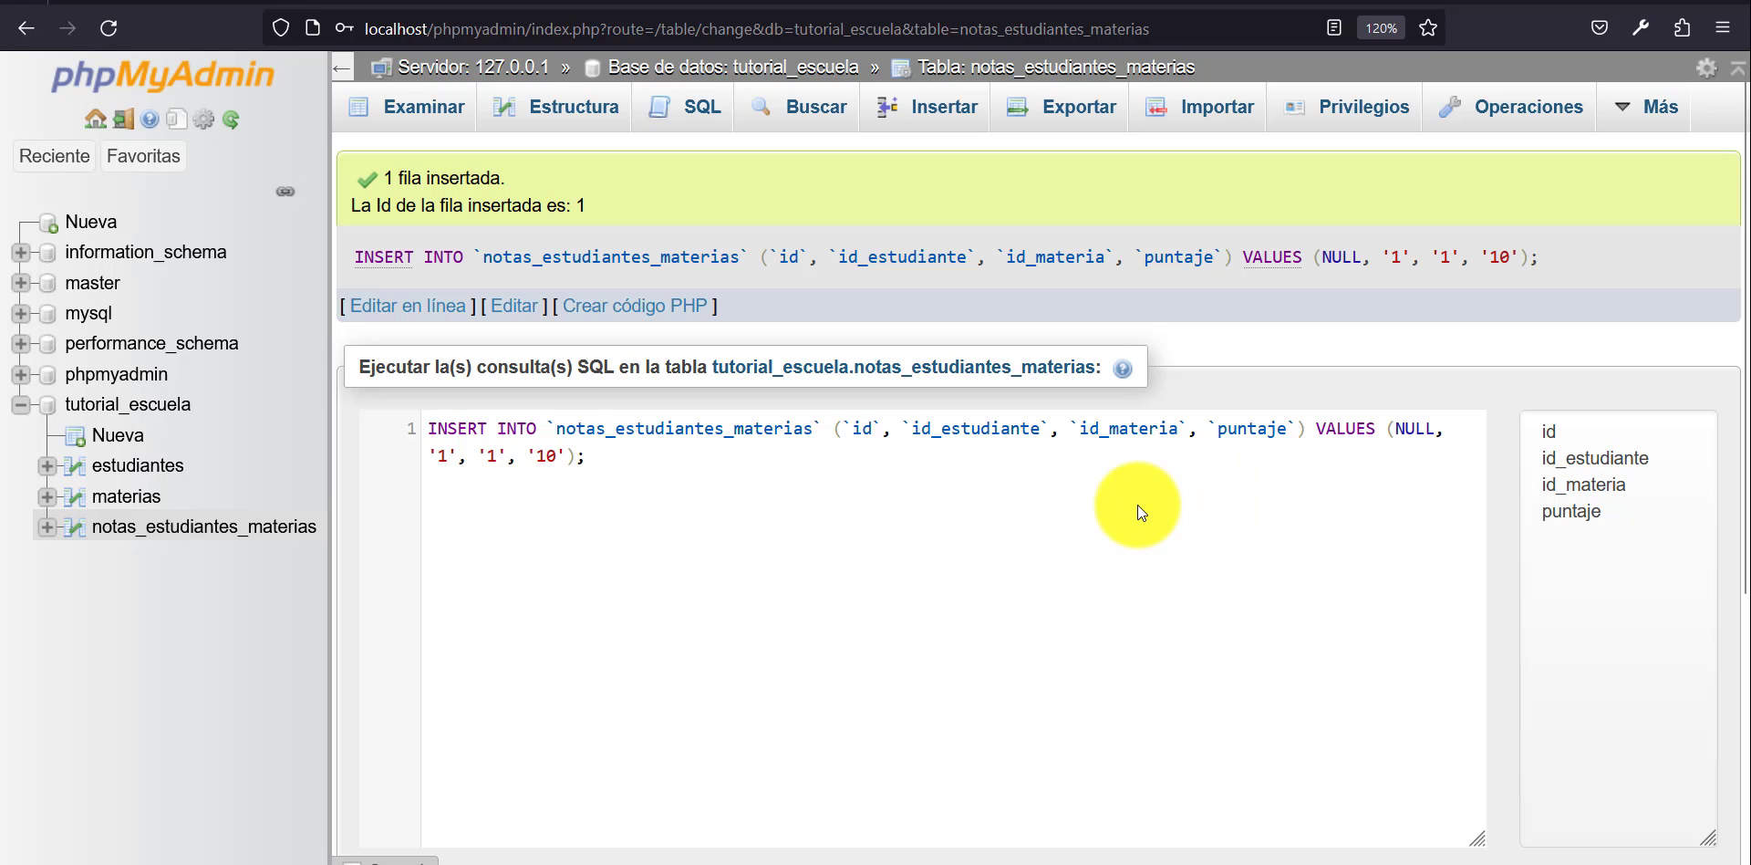
pyautogui.hotkey('alt', 'Tab')
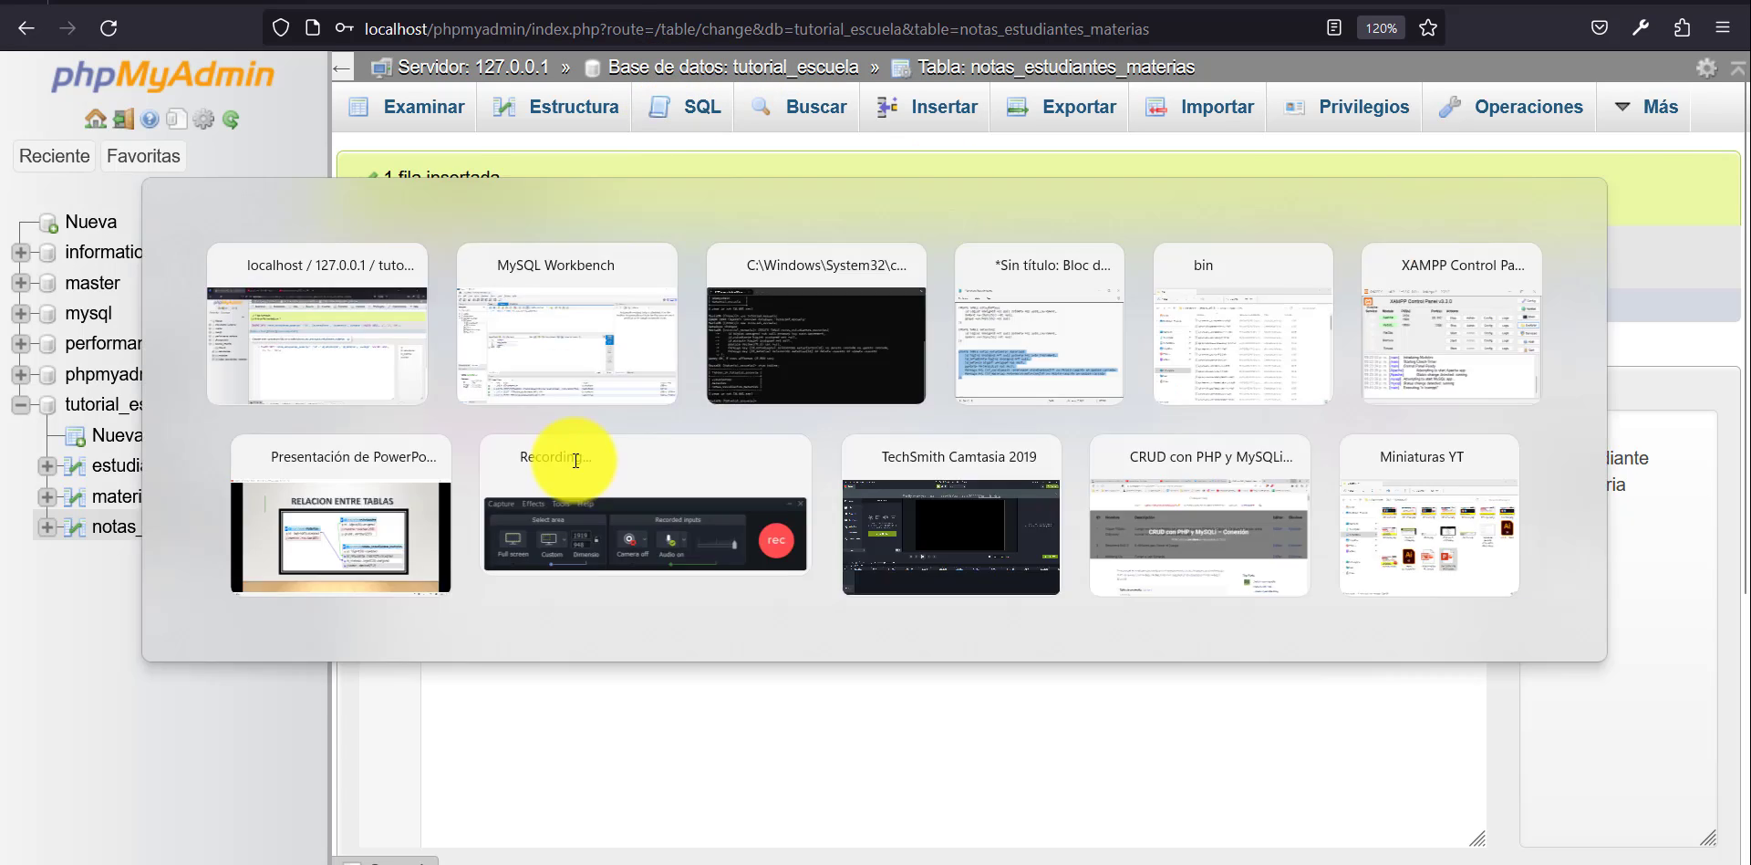
pyautogui.hotkey('alt', 'Tab')
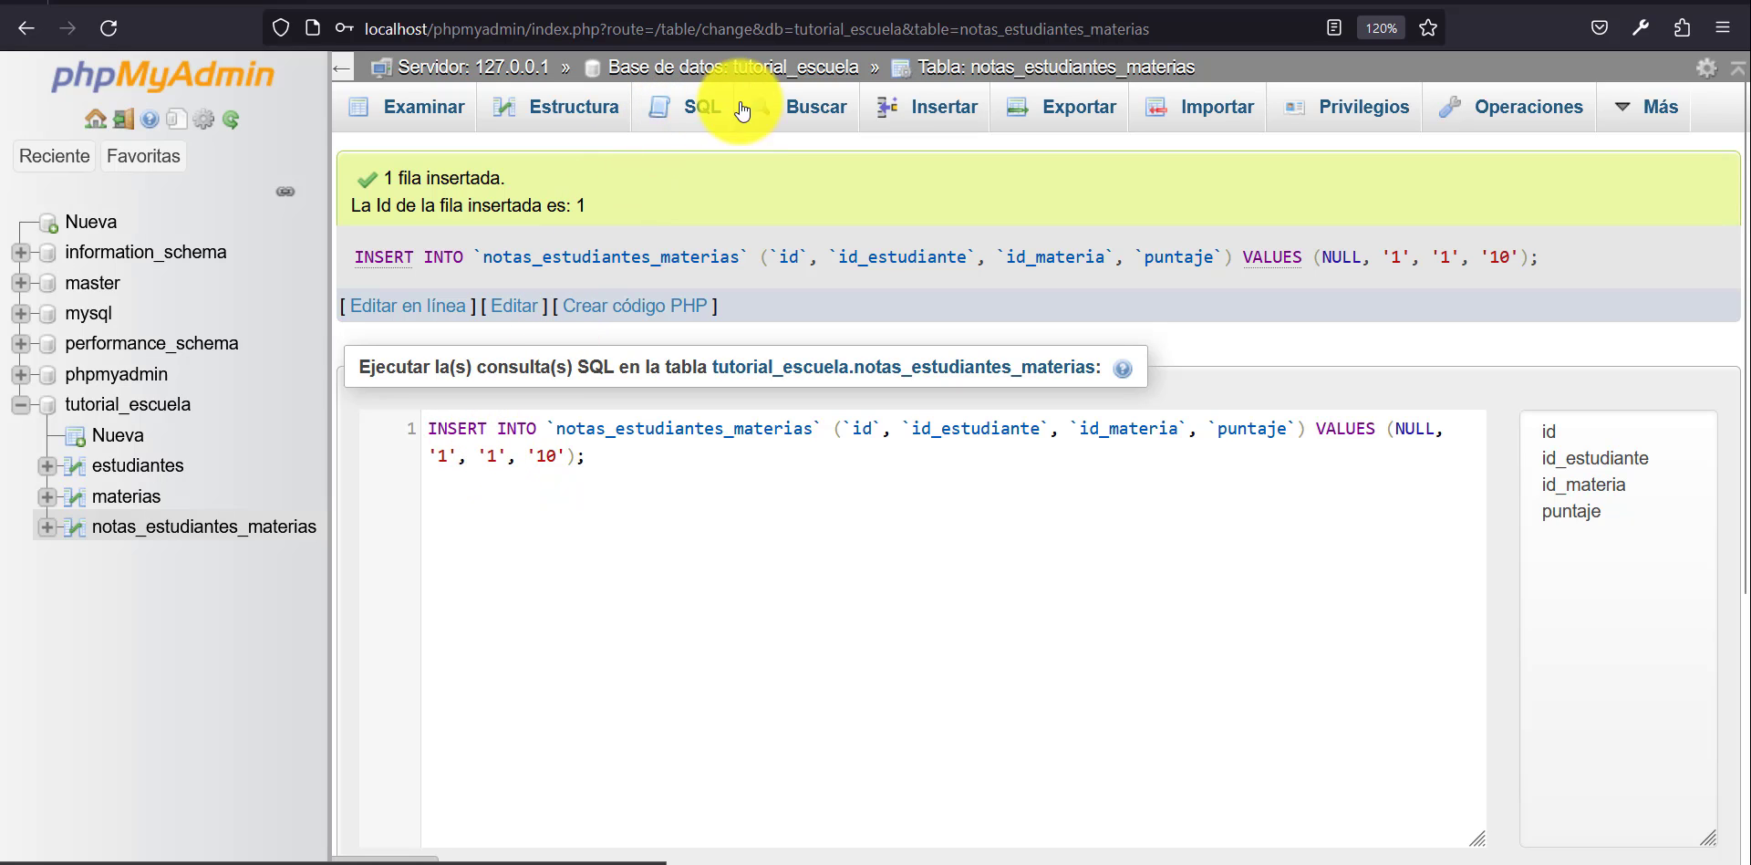
# Insert a second row into notas_estudiantes_materias with id_estudiante 2, id_materia 2 - Quimica and puntaje 9.
pyautogui.click(897, 116)
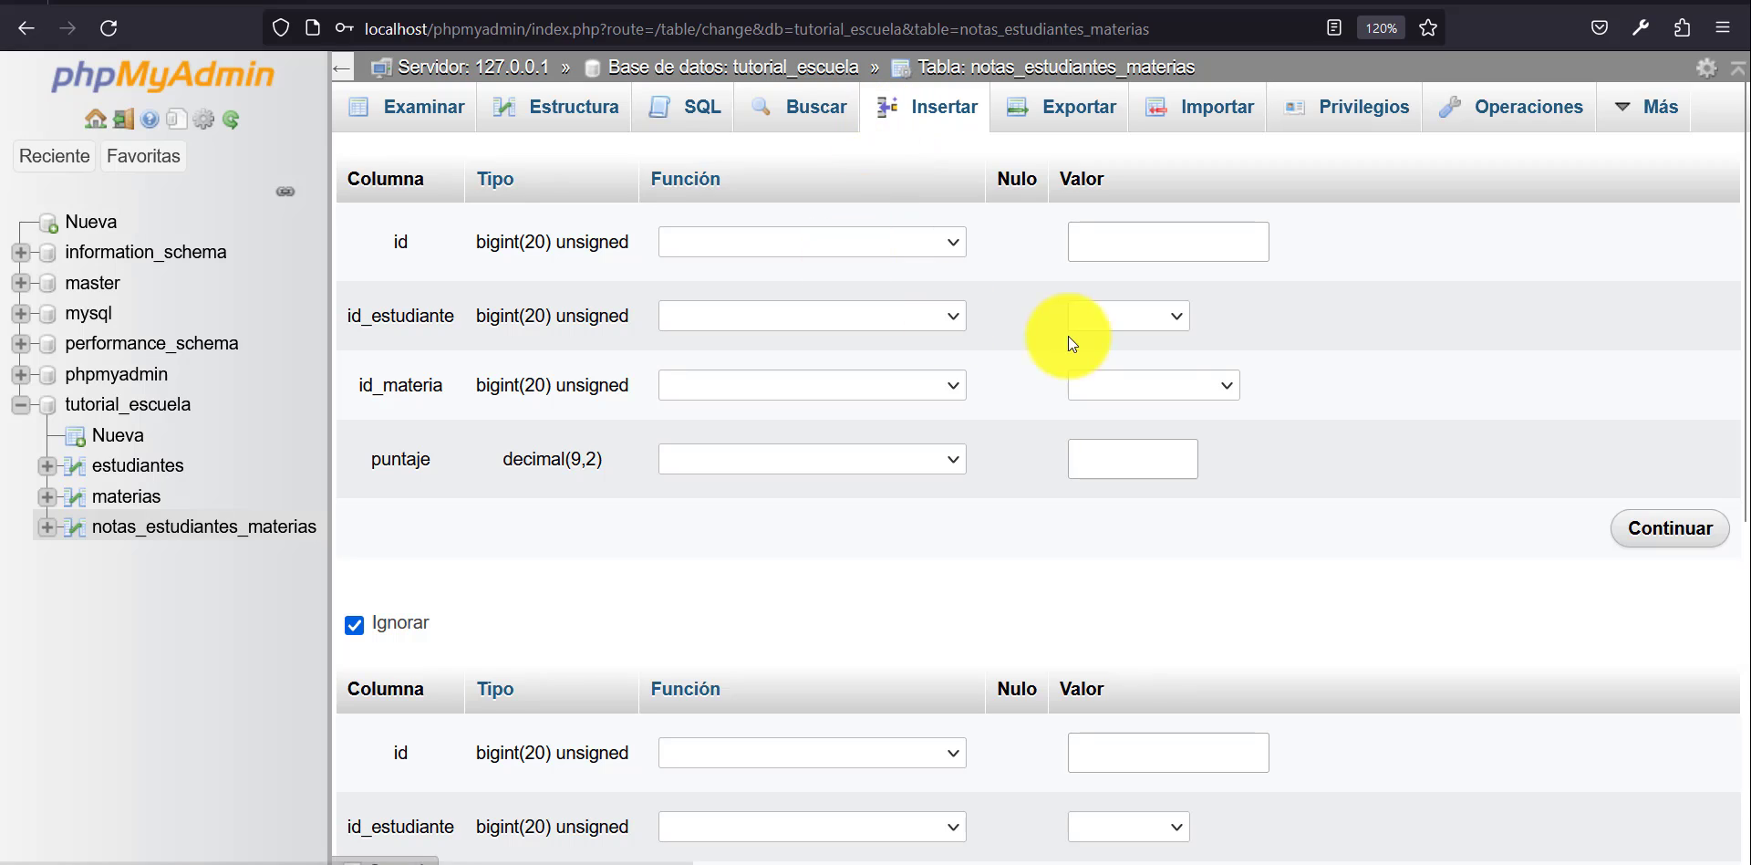
pyautogui.click(1137, 310)
pyautogui.click(1129, 513)
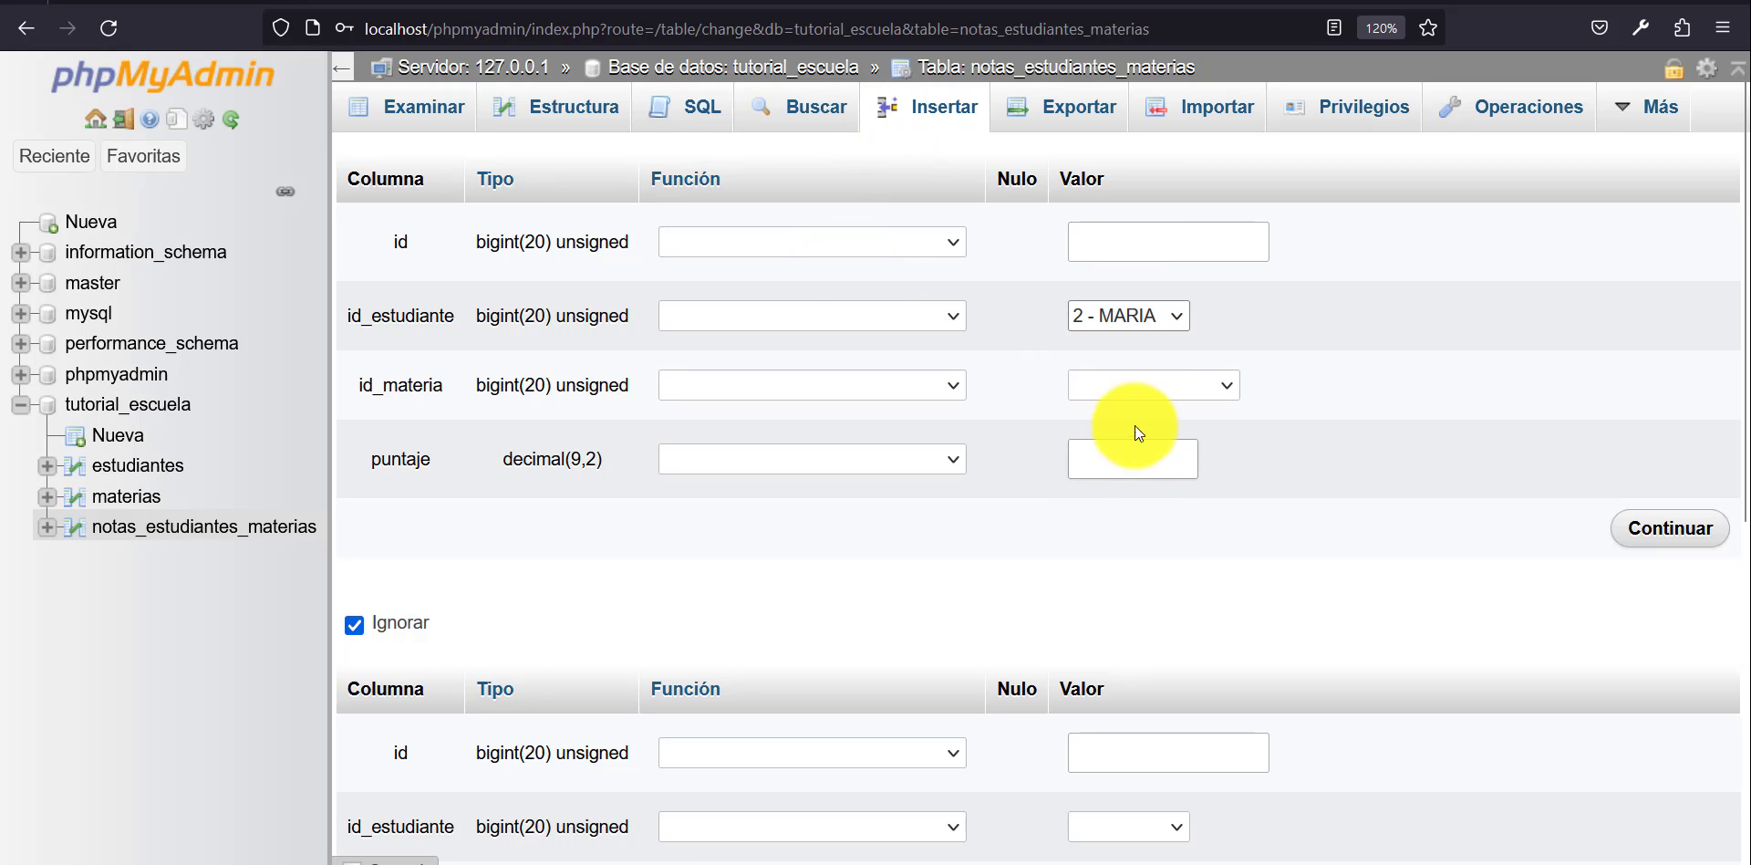
pyautogui.click(1147, 391)
pyautogui.click(1162, 585)
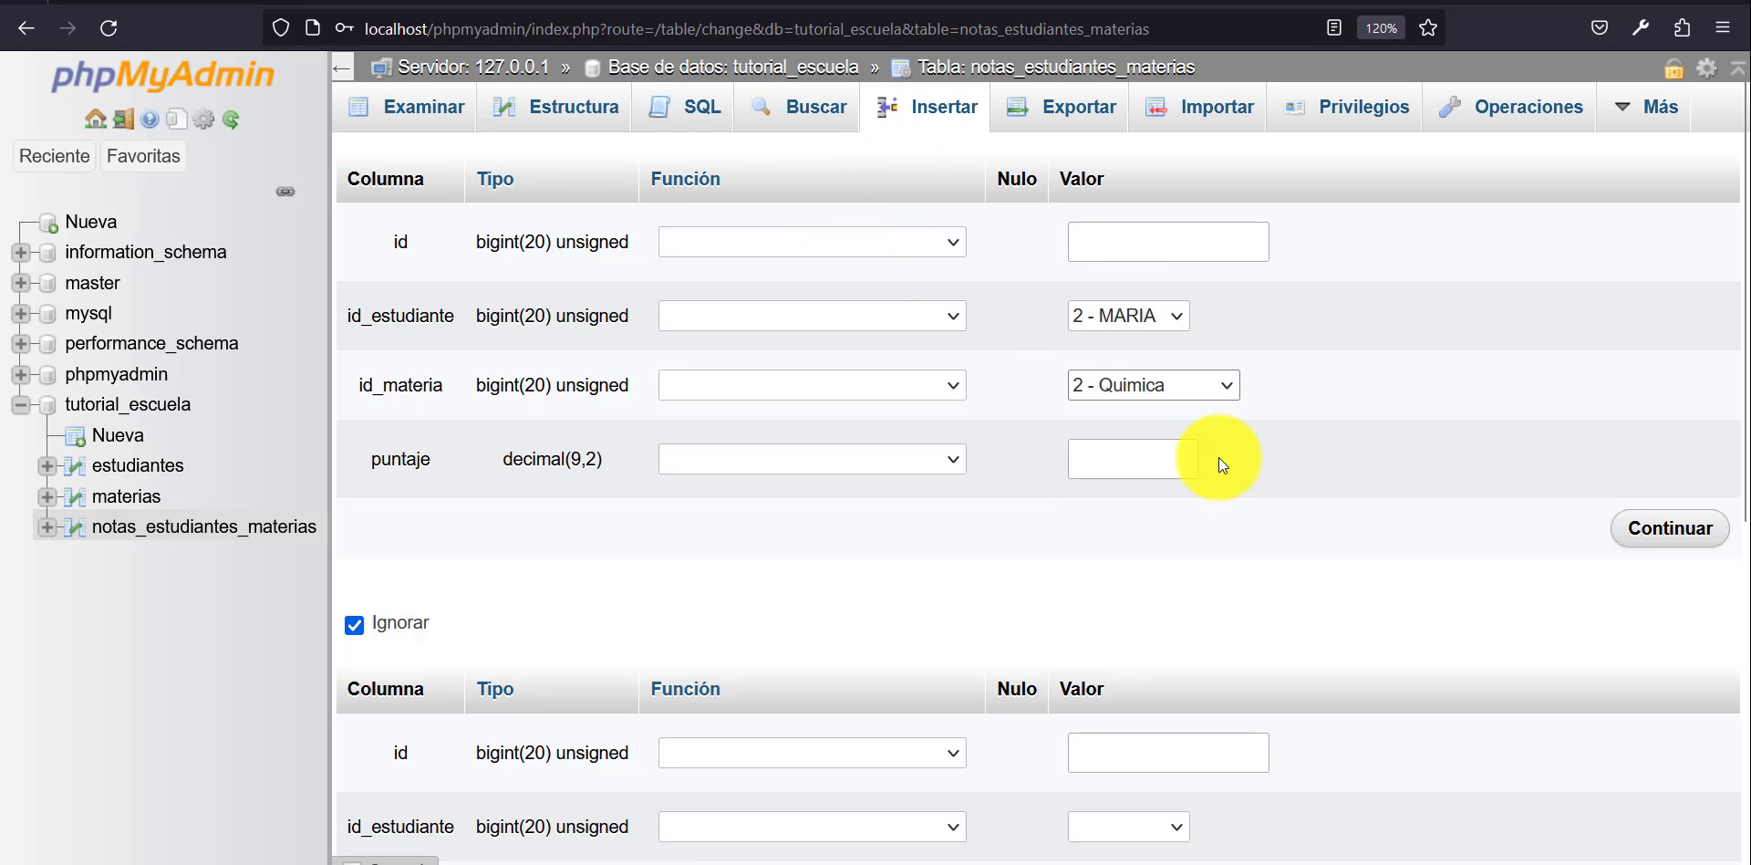
pyautogui.click(1165, 447)
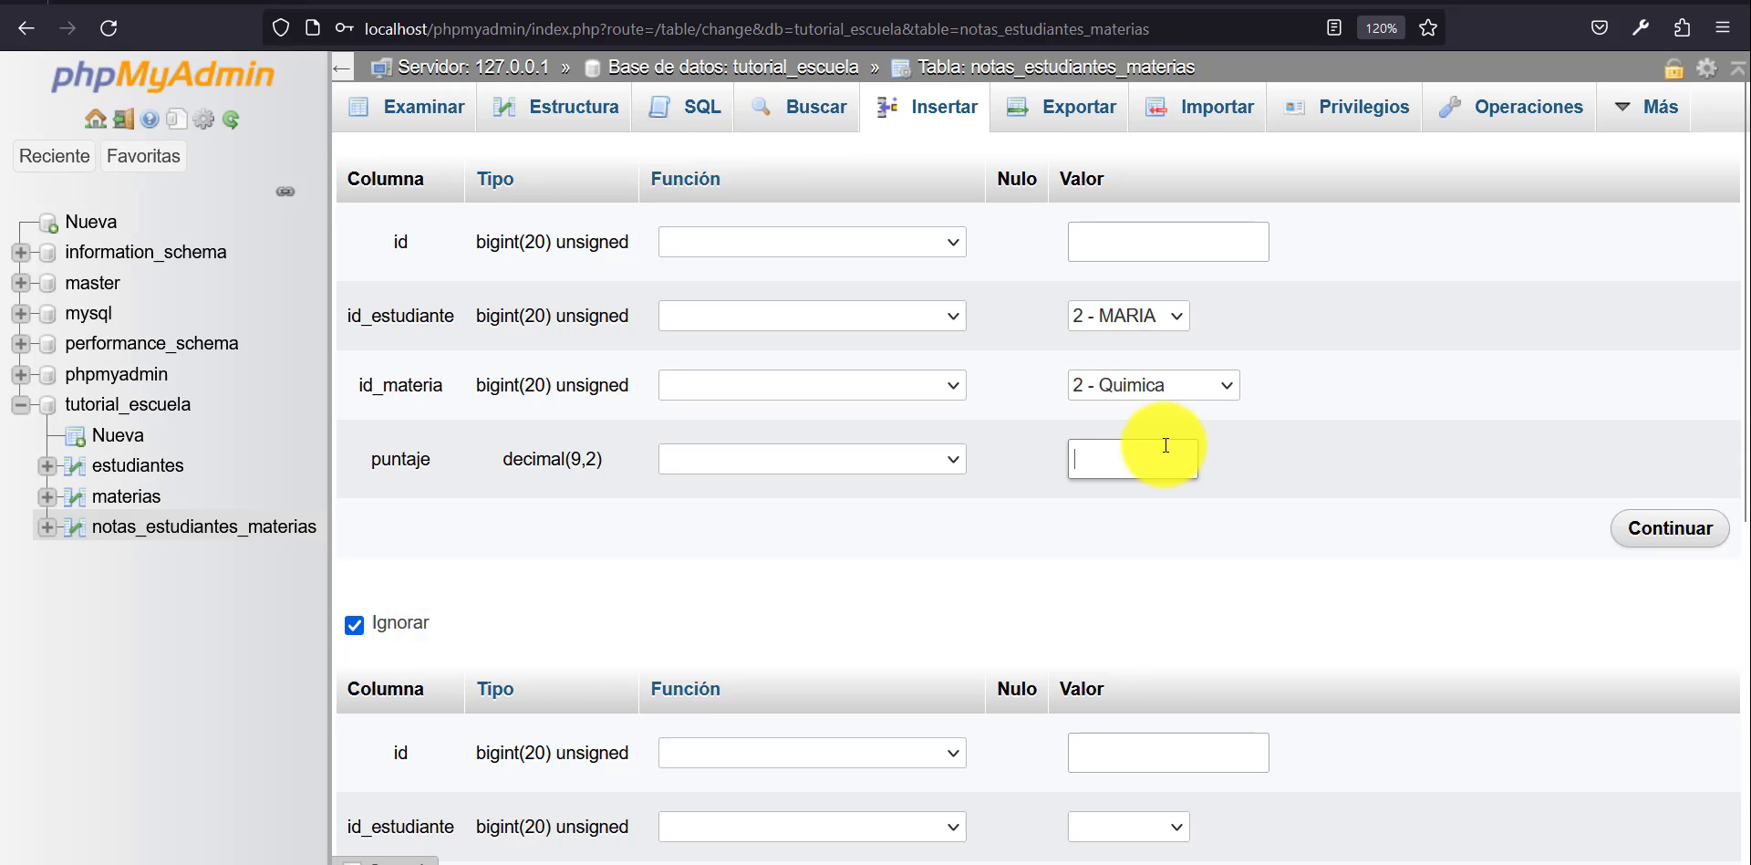
pyautogui.write('9')
pyautogui.click(1688, 530)
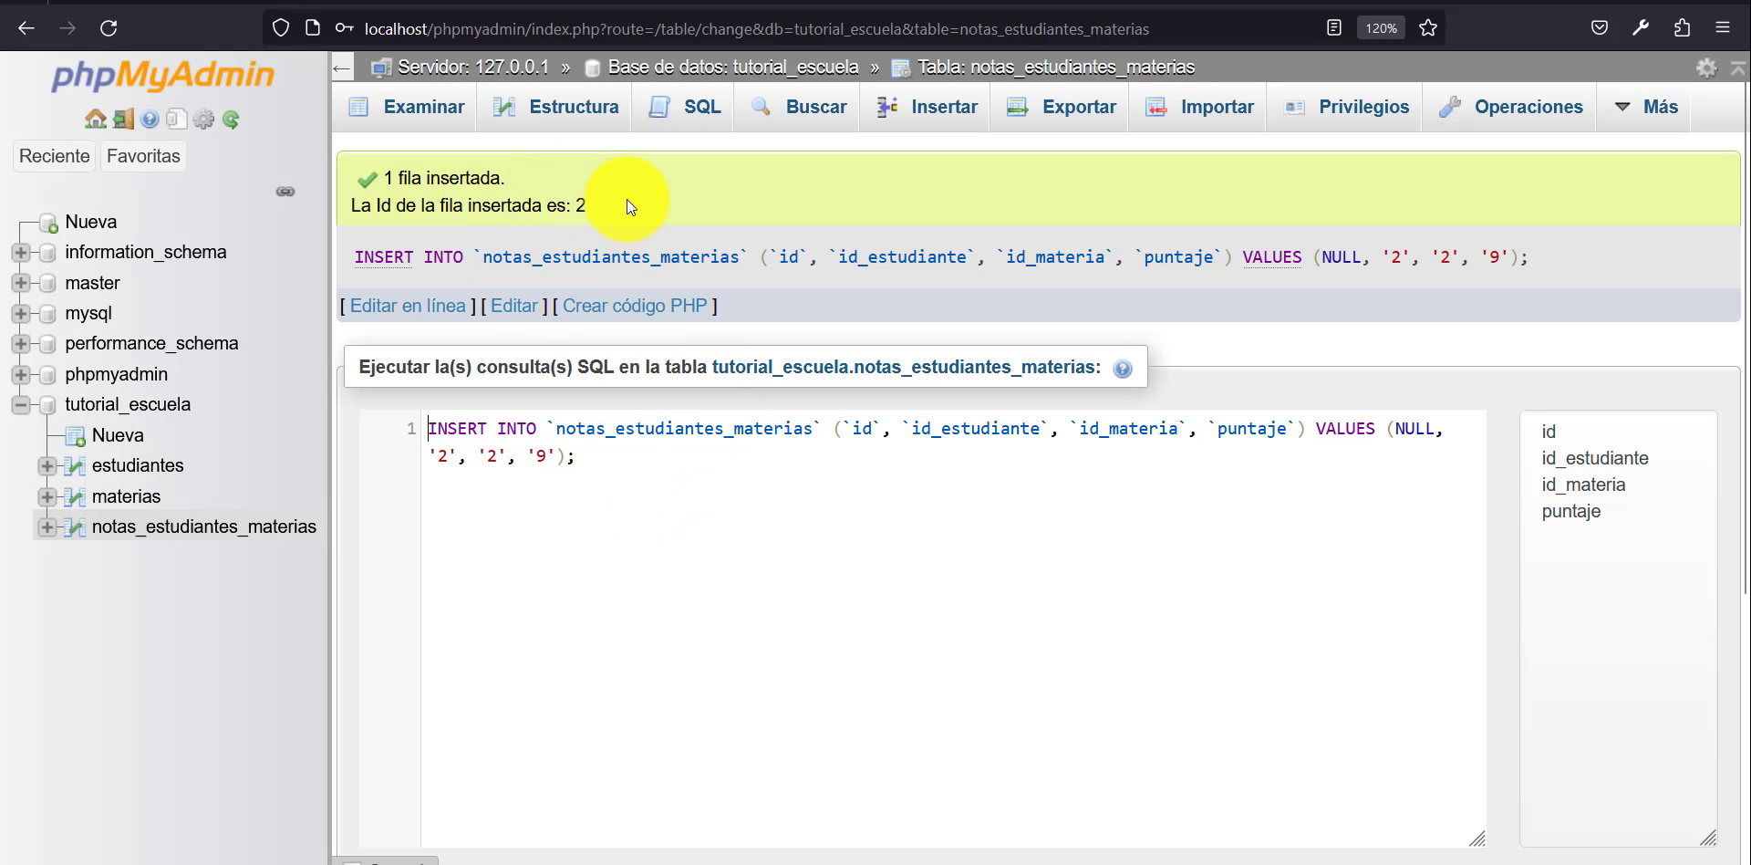
# Browse notas_estudiantes_materias and compare its ids with the estudiantes and materias rows in MySQL Workbench.
pyautogui.click(211, 527)
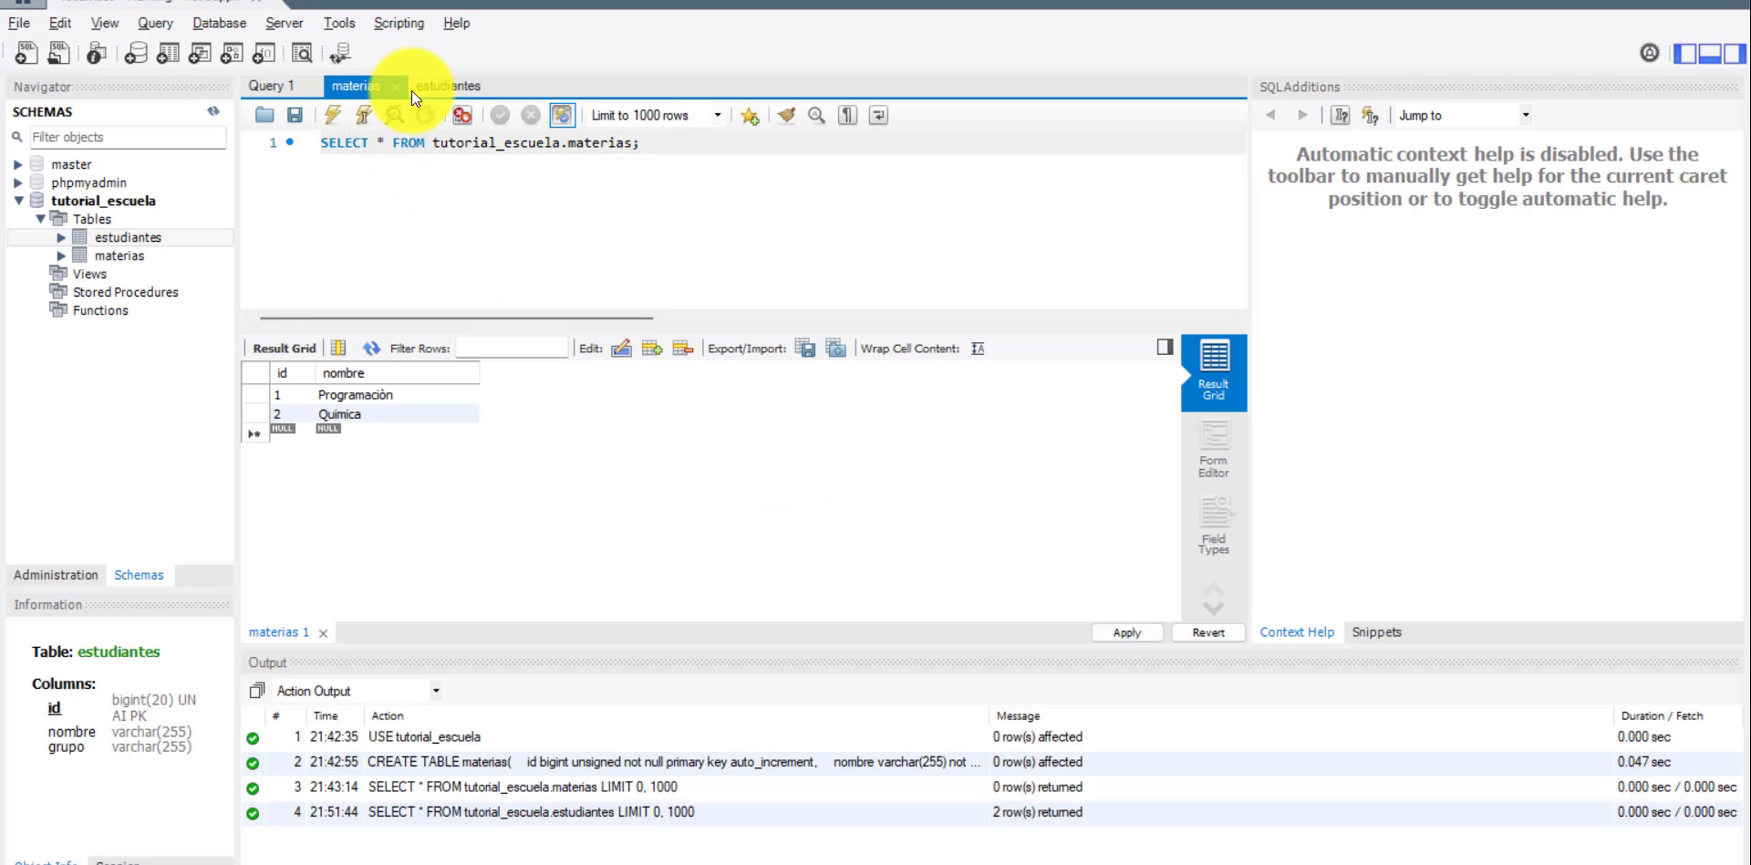
pyautogui.click(445, 86)
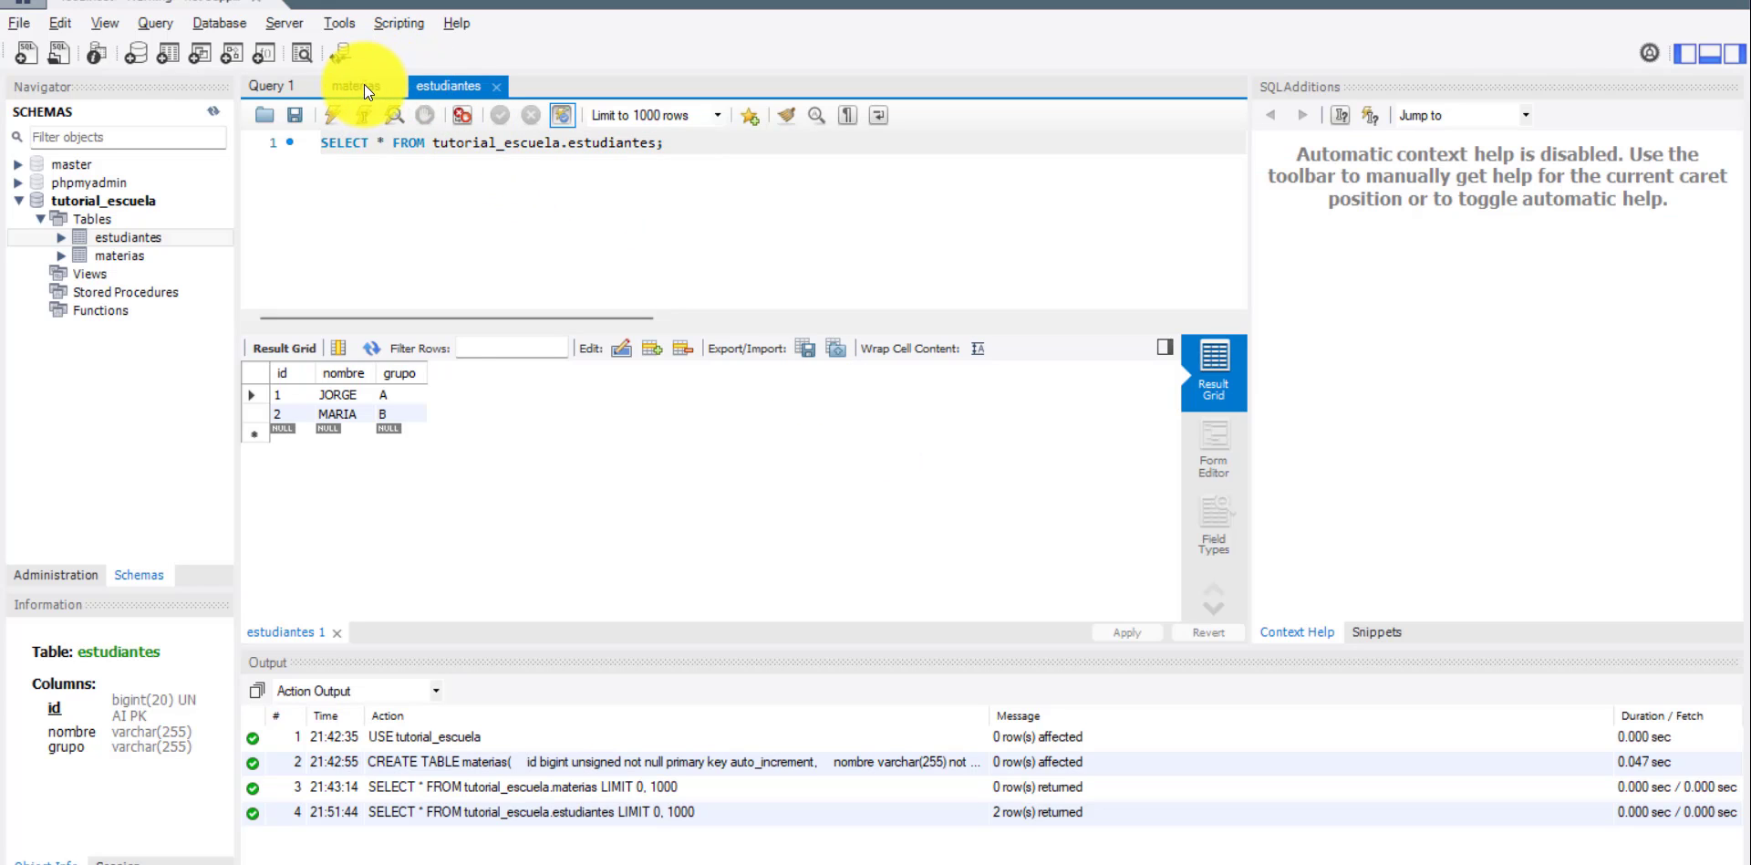
pyautogui.click(363, 86)
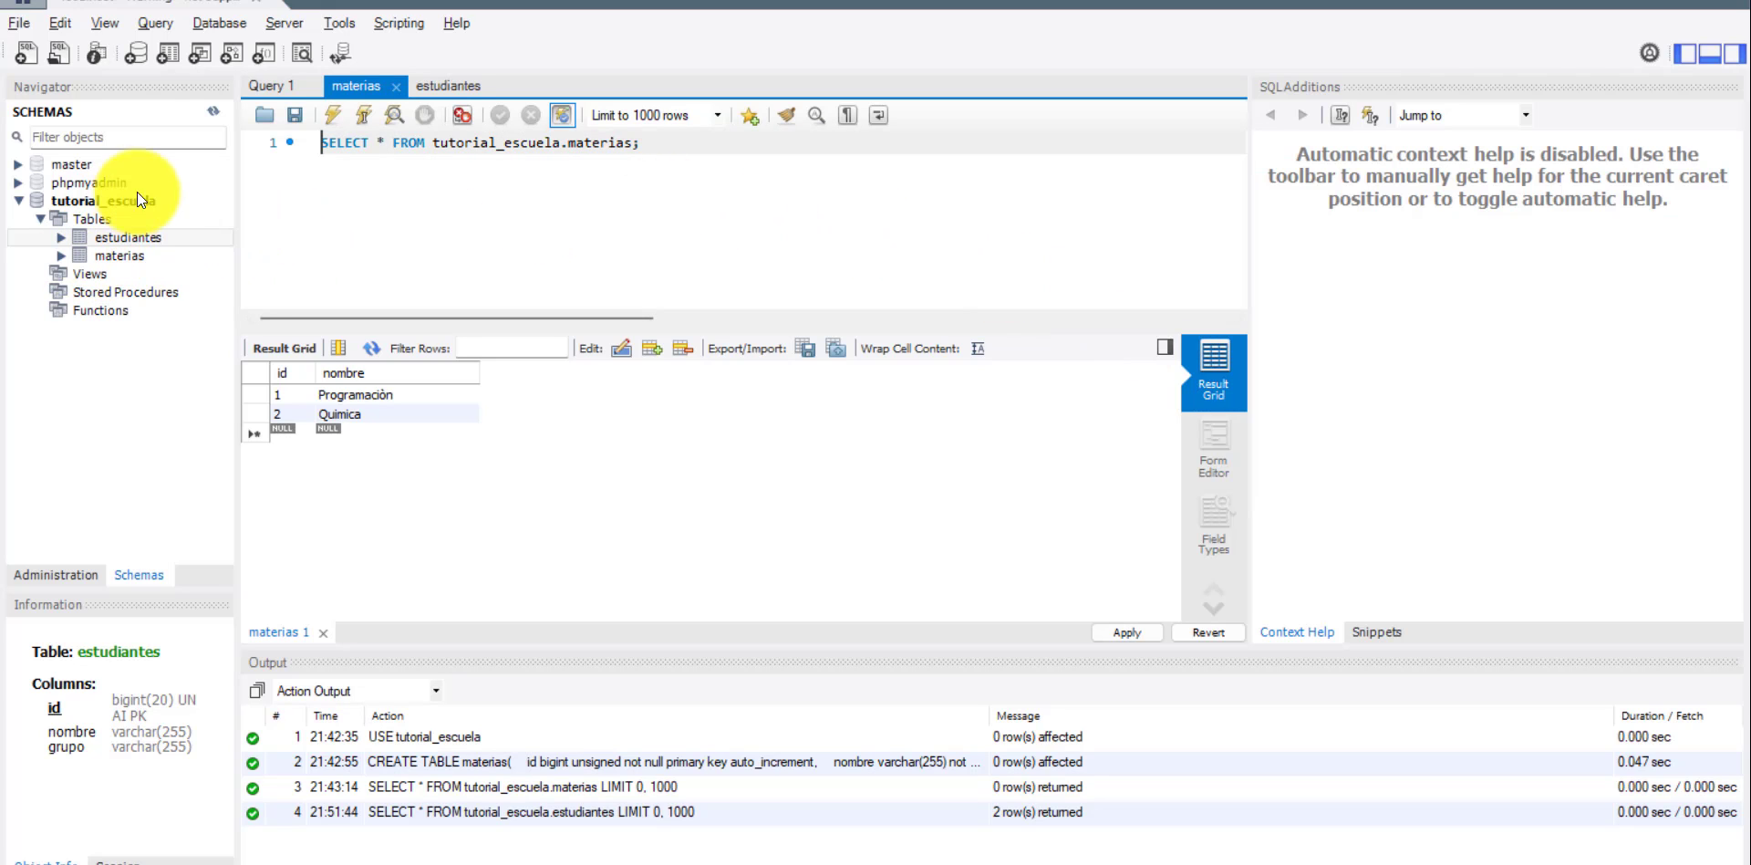
# Refresh the schema list in Workbench and display up to 1000 rows of notas_estudiantes_materias.
pyautogui.click(213, 111)
pyautogui.click(120, 273)
pyautogui.rightClick(121, 274)
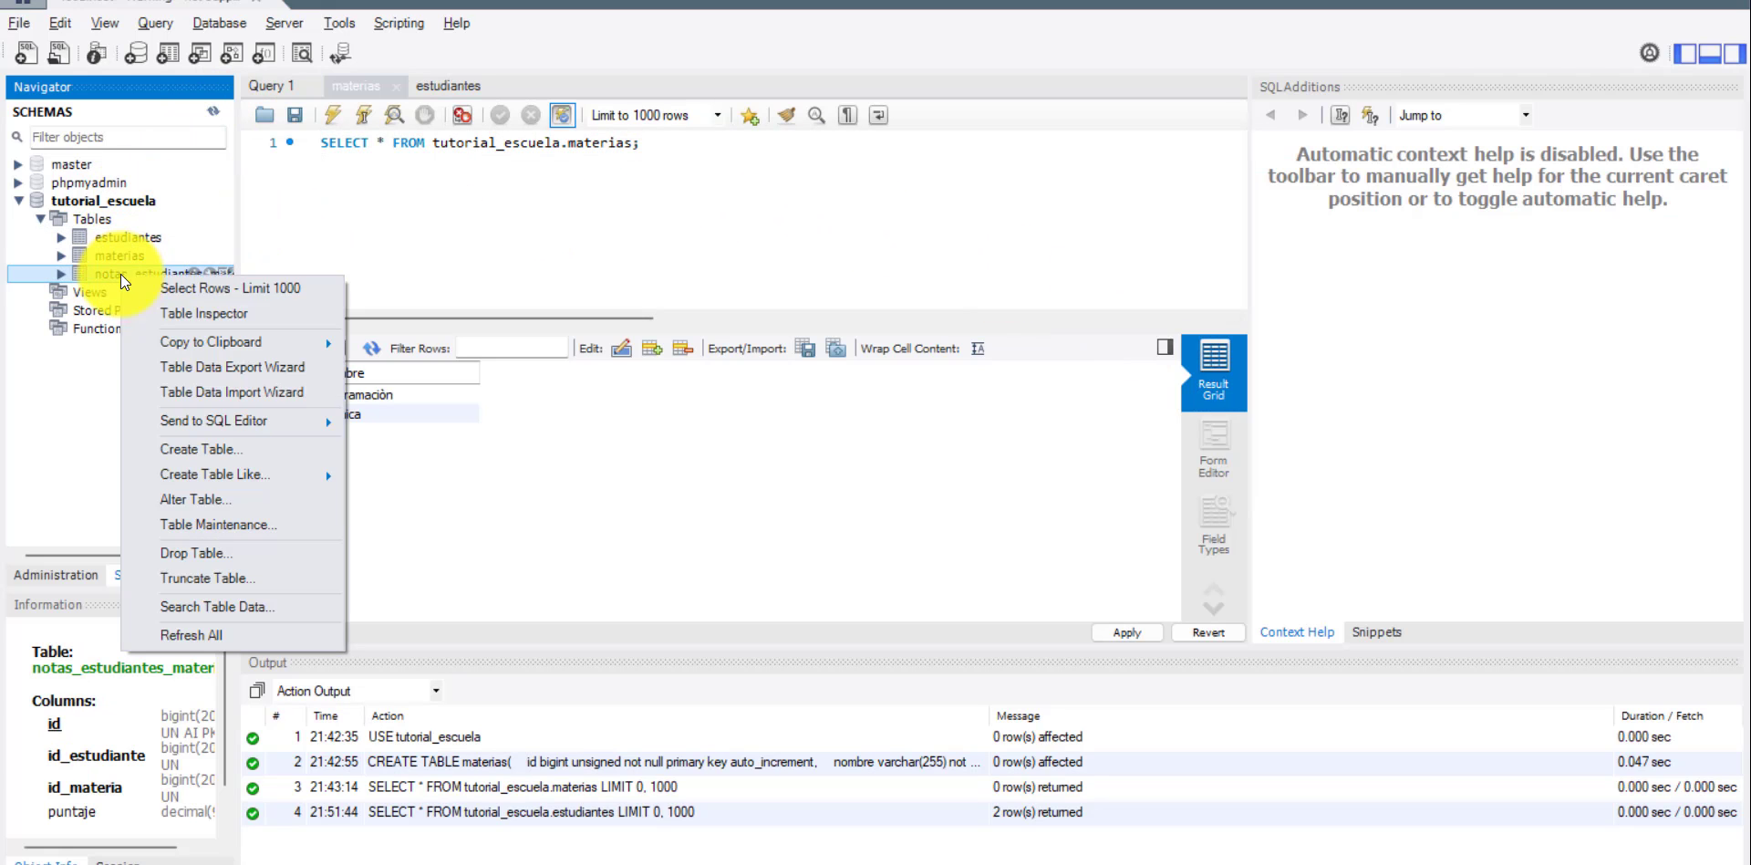
pyautogui.click(147, 293)
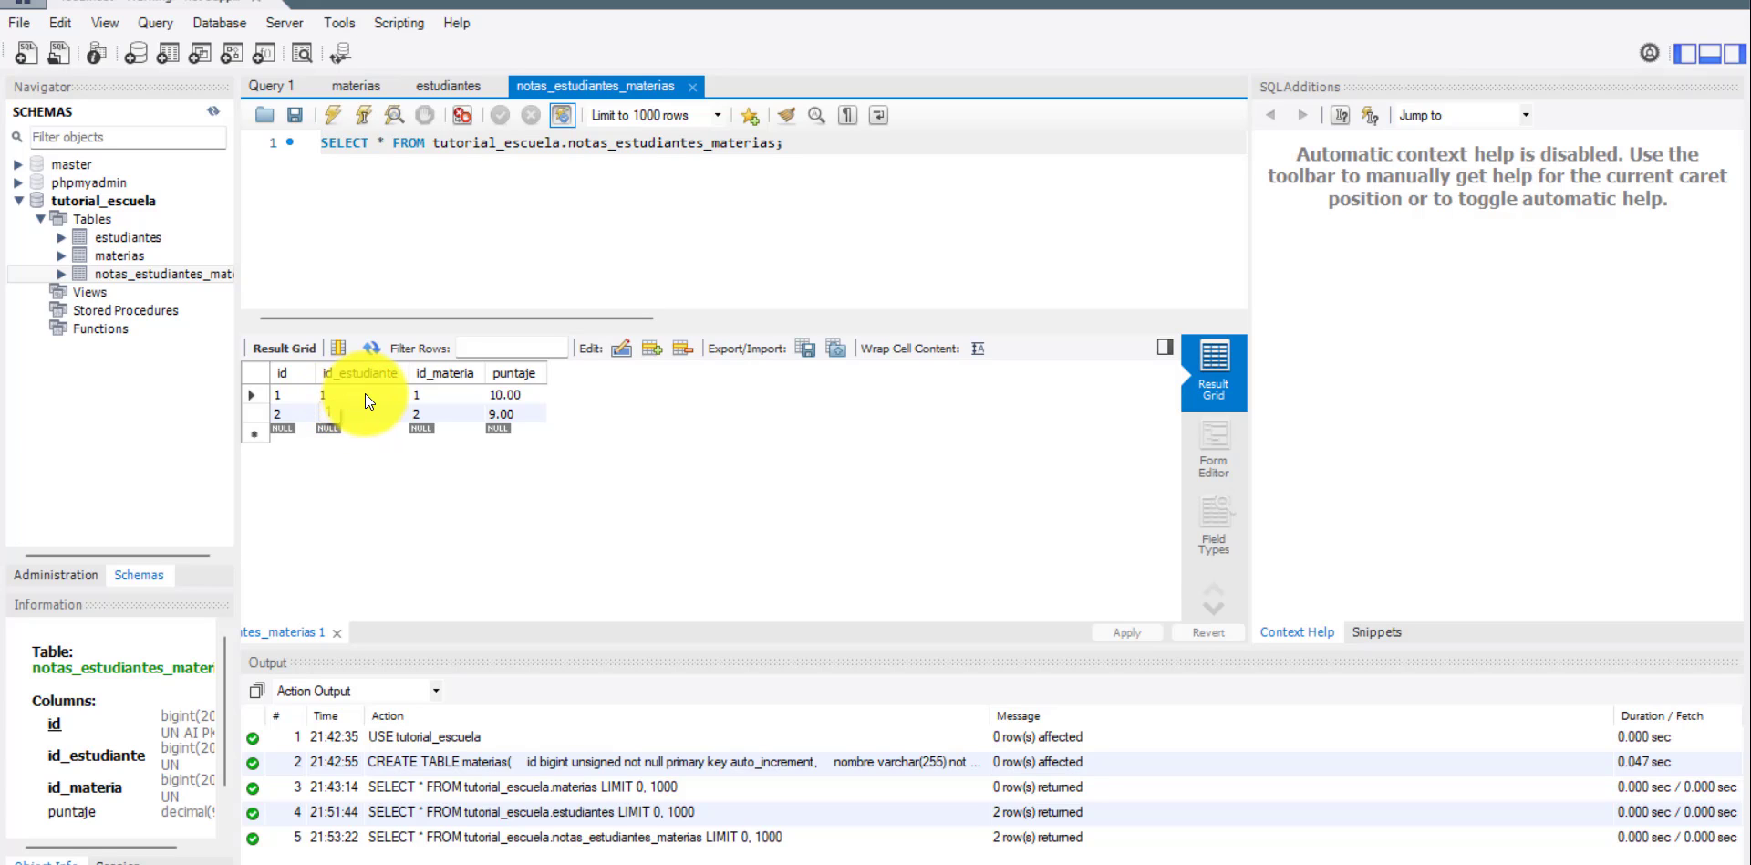
# Compare the id_materia values in notas_estudiantes_materias with the materias rows, and switch back to phpMyAdmin.
pyautogui.click(441, 394)
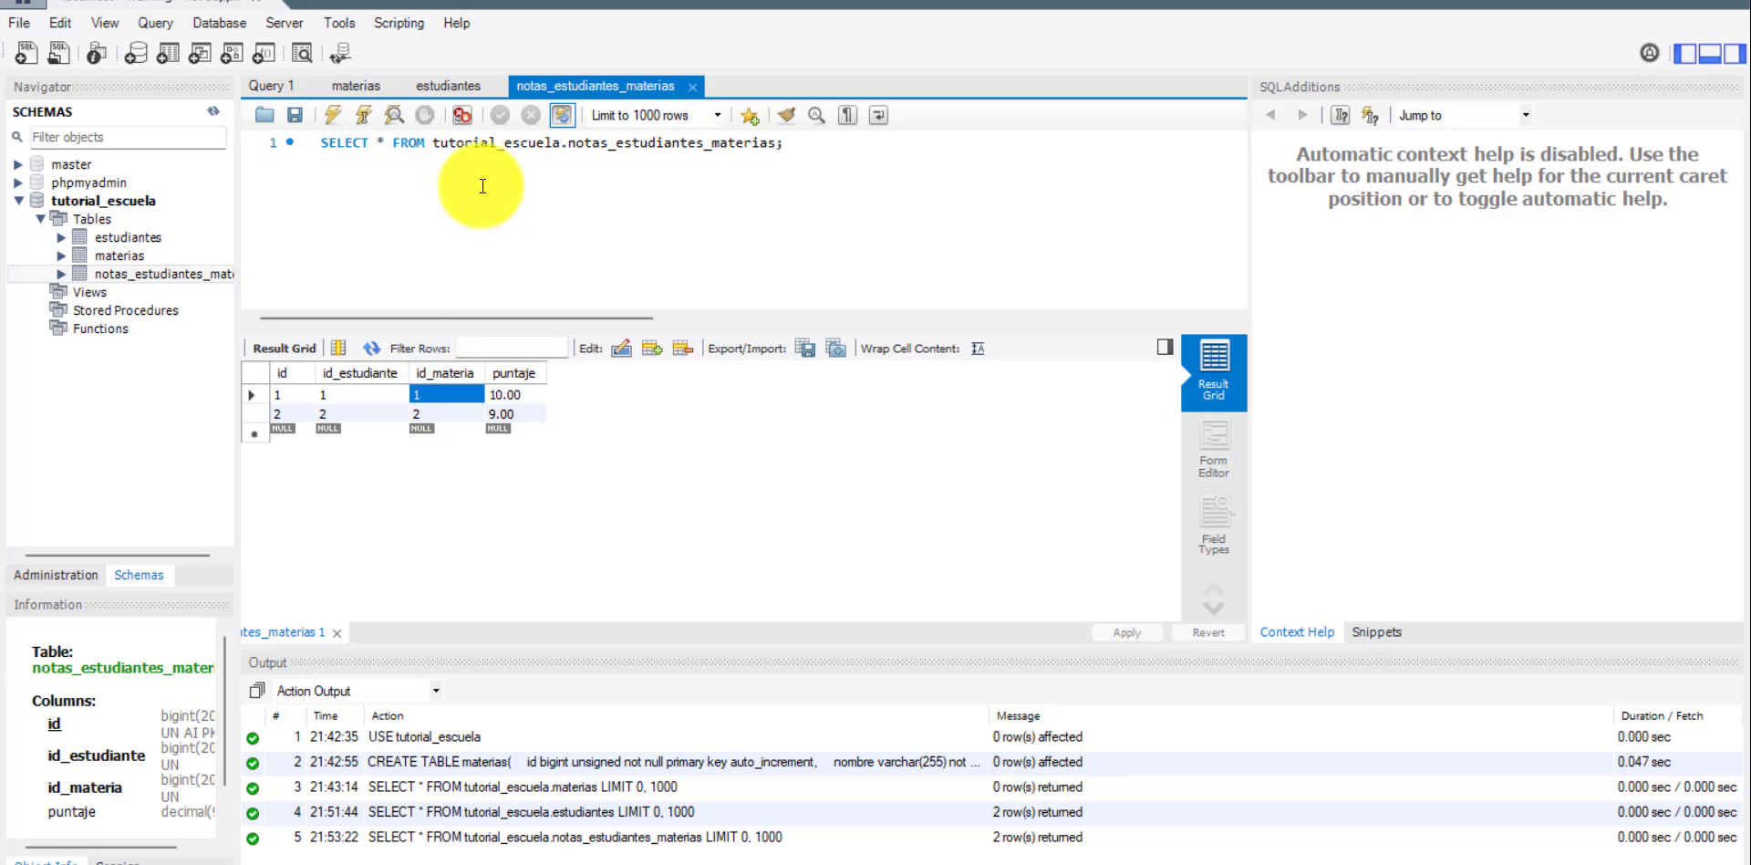
pyautogui.click(348, 83)
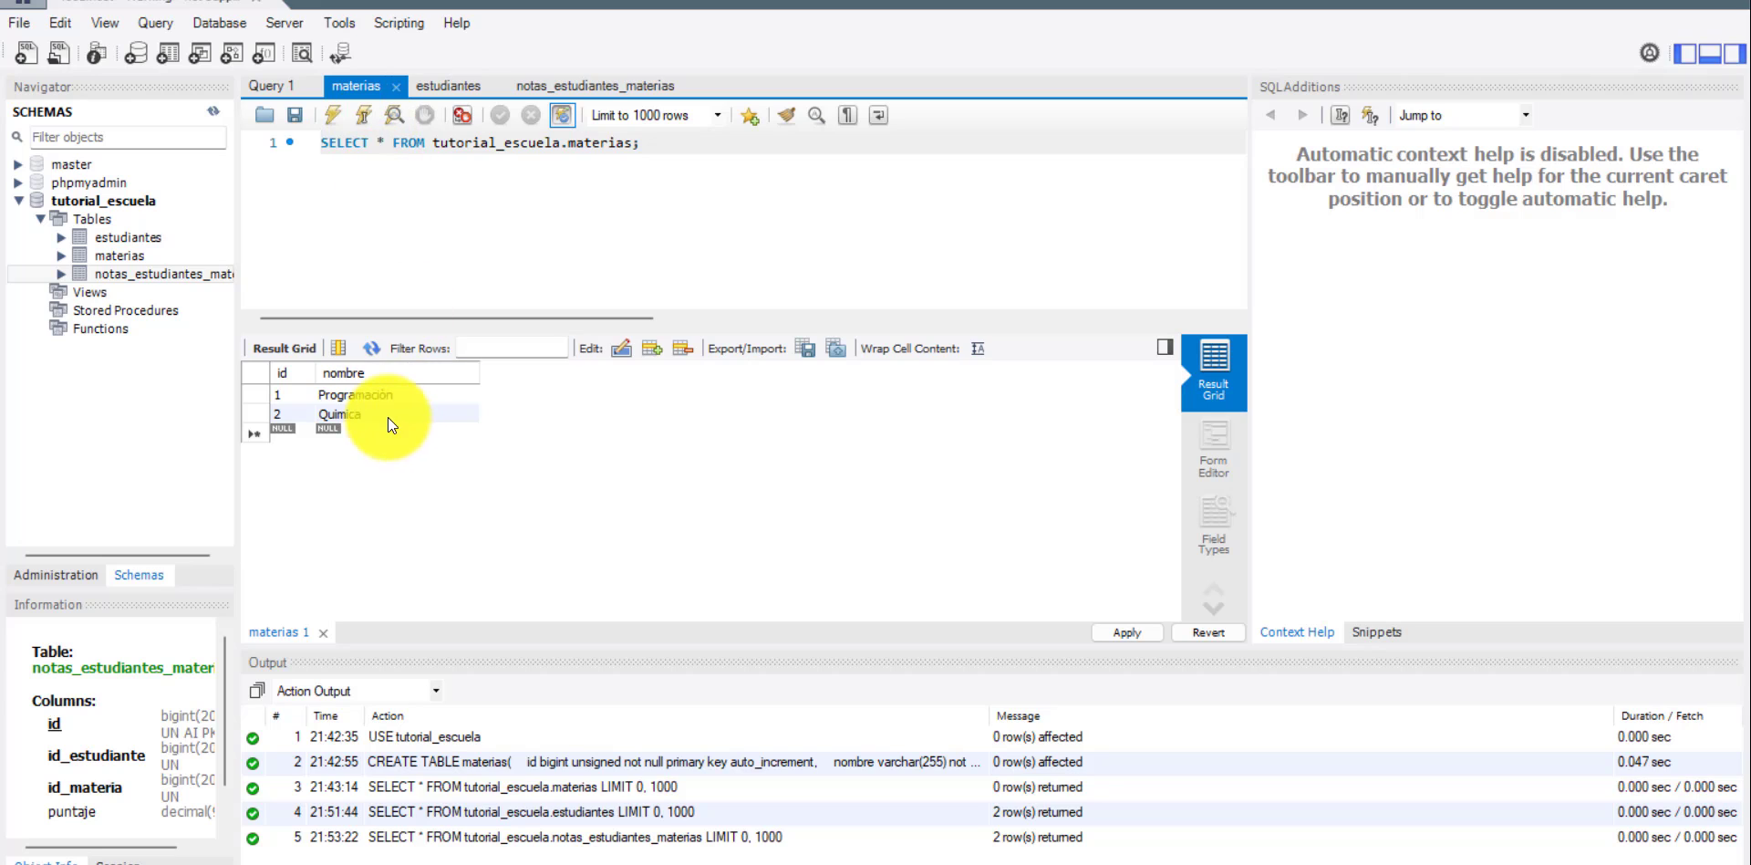
pyautogui.click(584, 83)
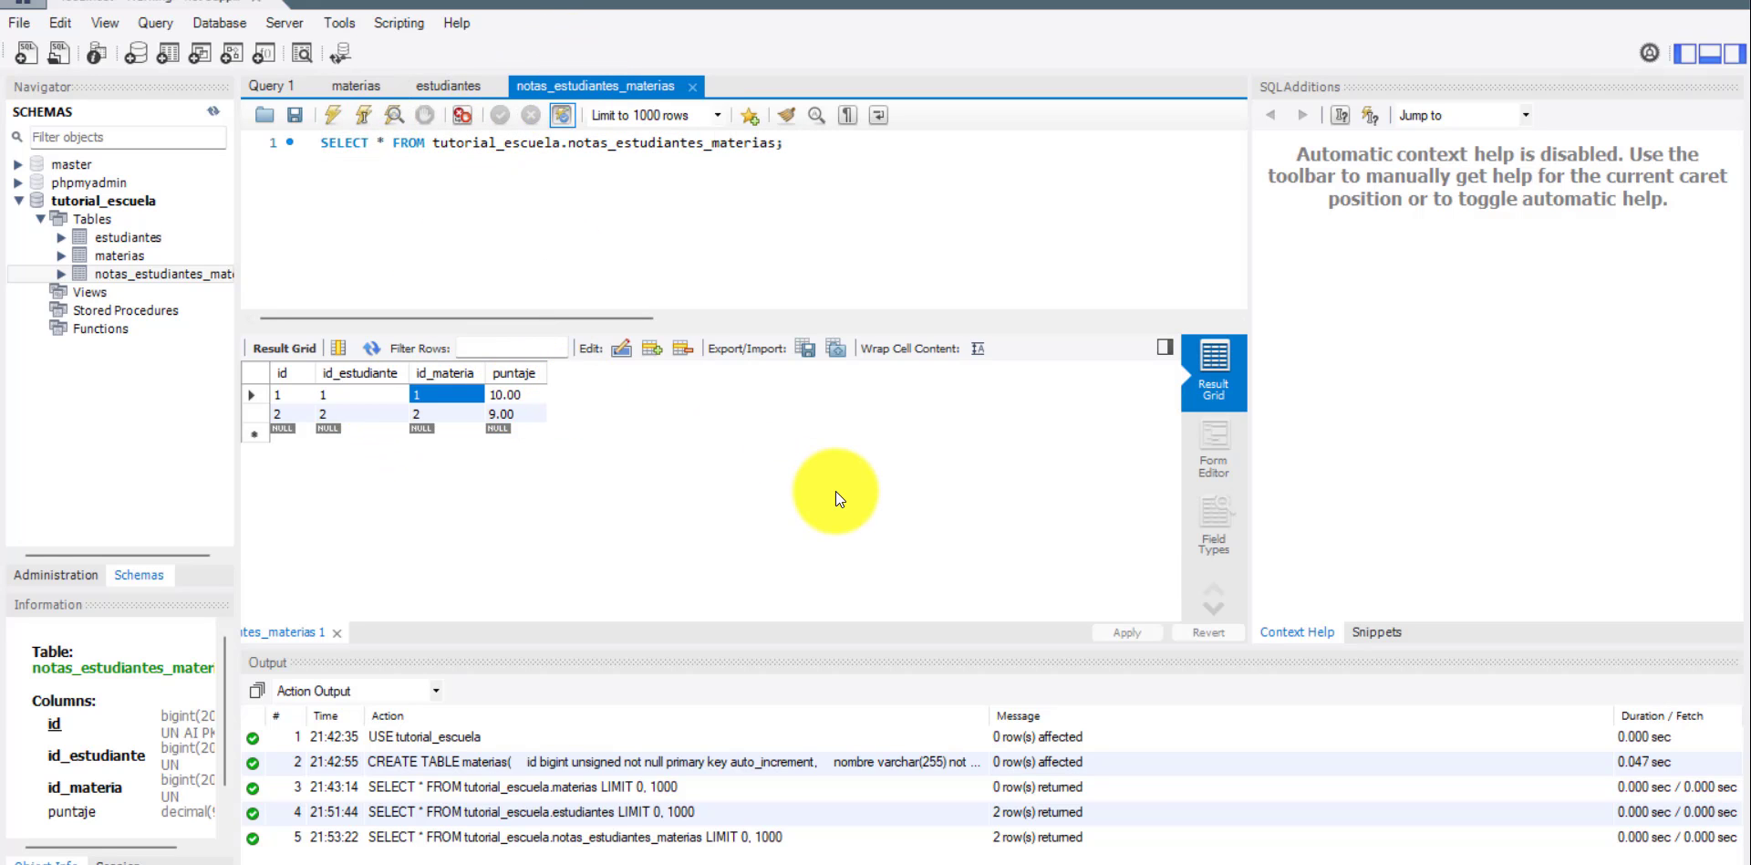
pyautogui.hotkey('alt', 'Tab')
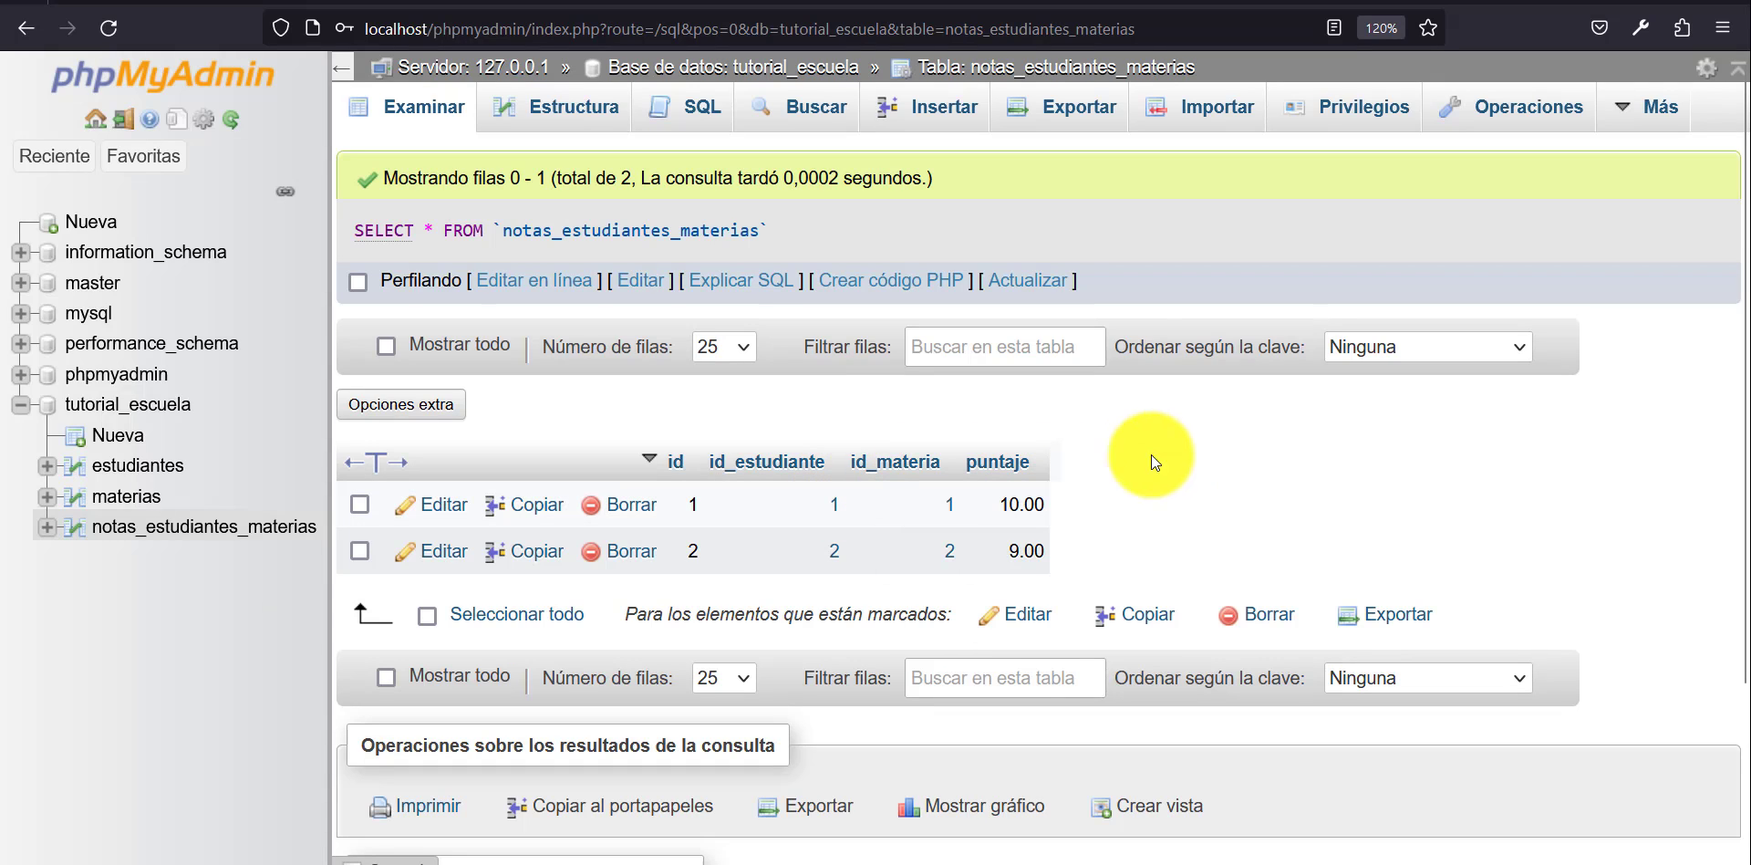